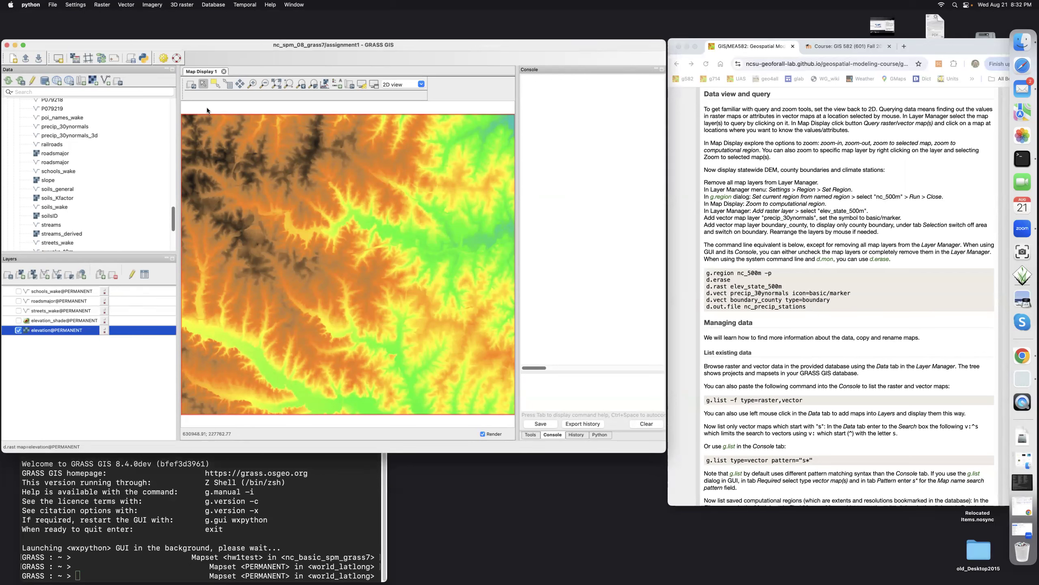
Step: Query the elevation raster's value at a point on the map and close the query results
left_click(228, 84)
left_click(290, 226)
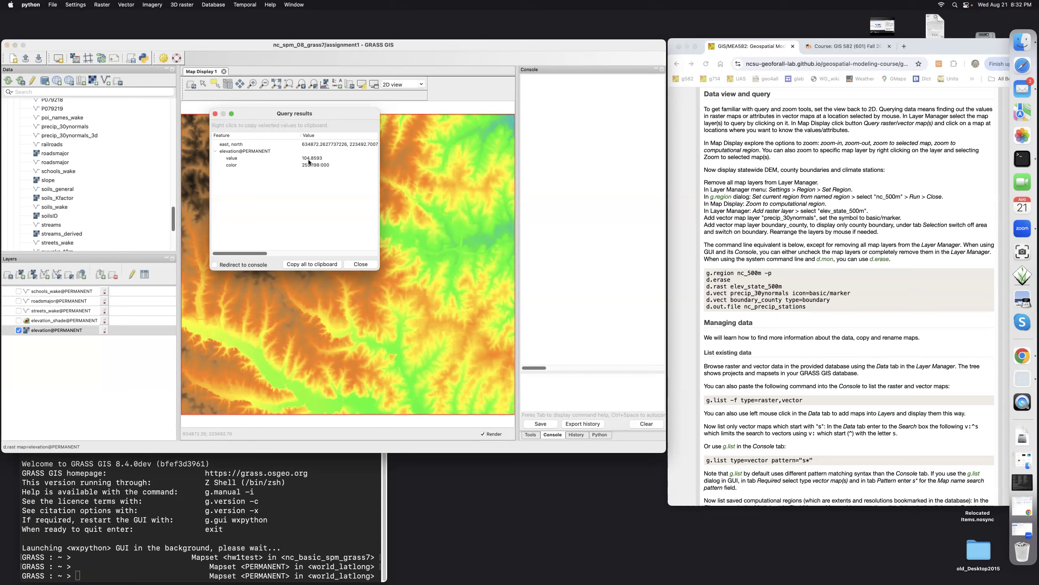
left_click(360, 264)
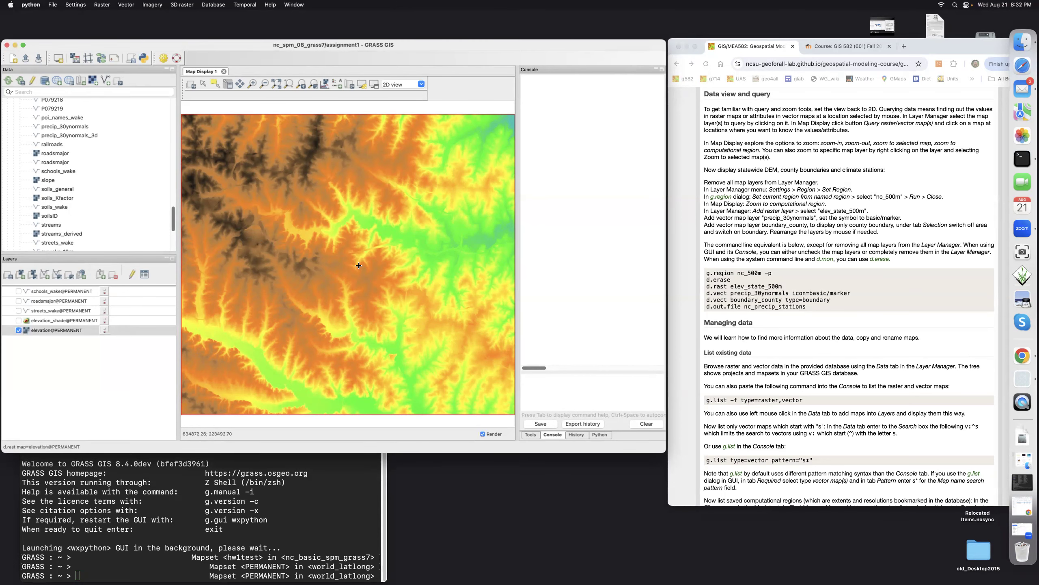
Step: Show the schools_wake and streets_wake layers, and query a school point on the map to examine its full attribute list
left_click(18, 291)
left_click(18, 311)
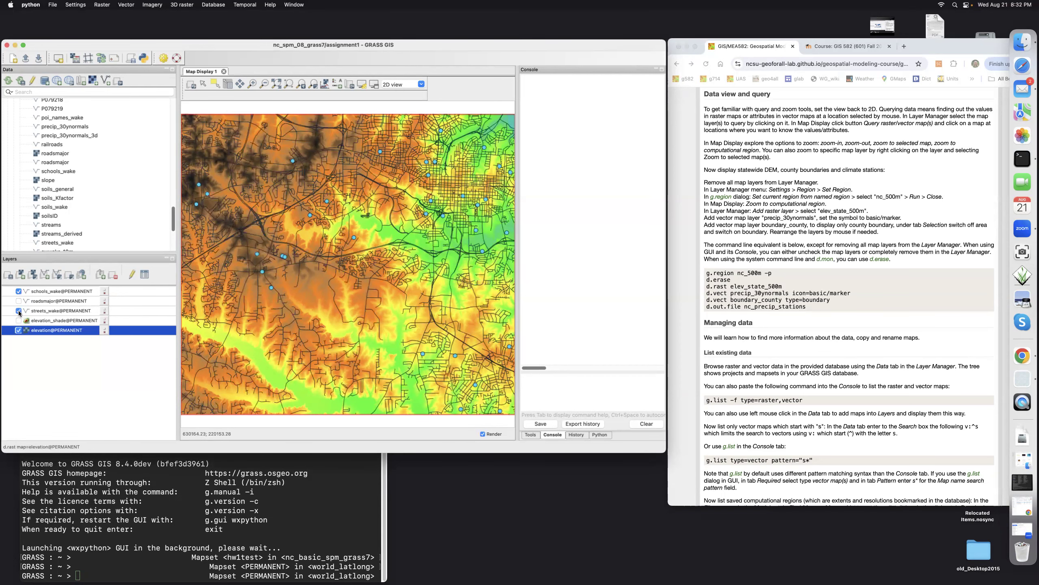
left_click(61, 292)
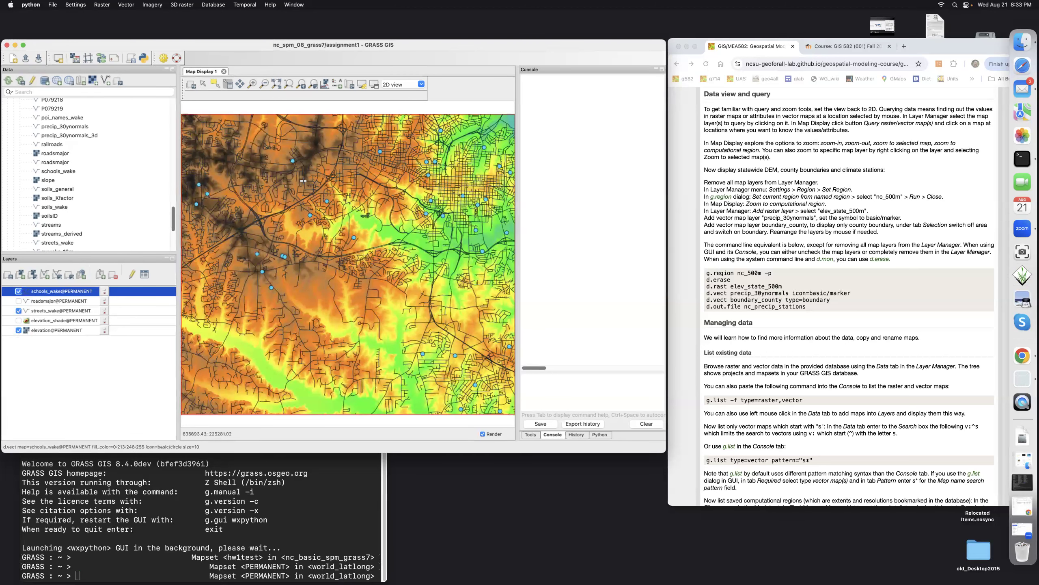
left_click(257, 254)
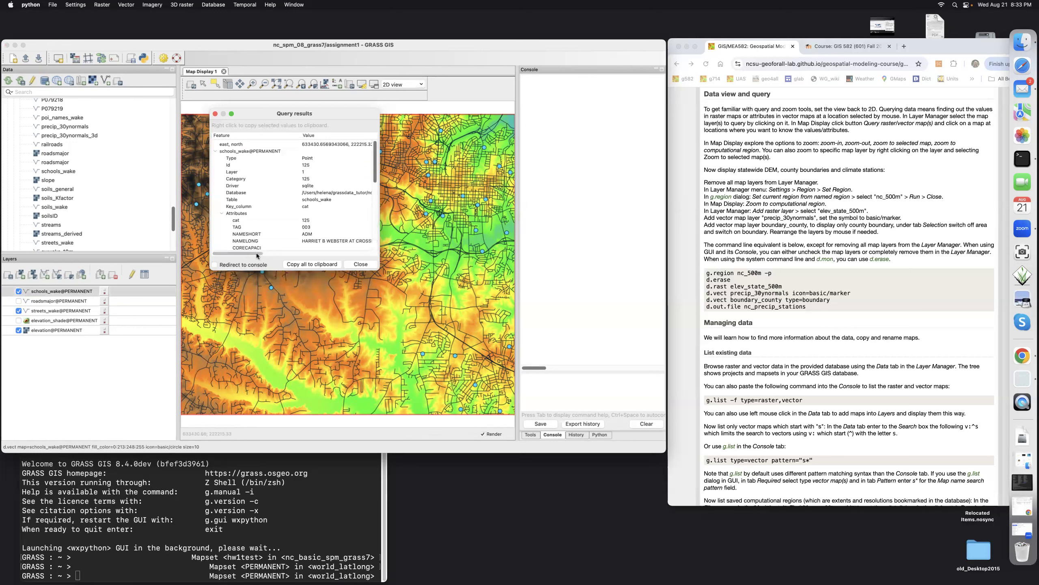
left_click_drag(380, 269, 400, 294)
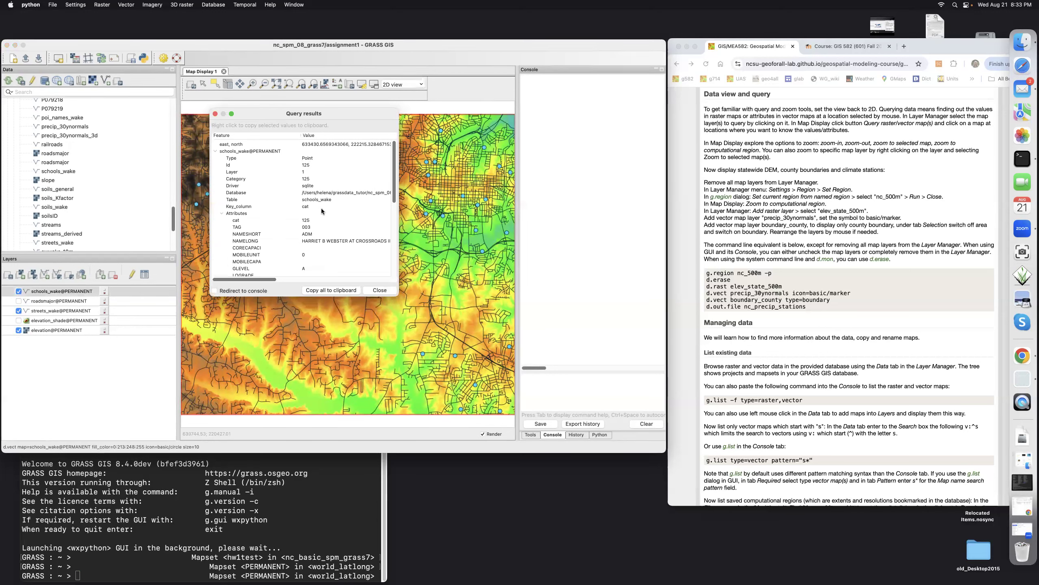
scroll(322, 210, "down", 1)
scroll(322, 209, "down", 6)
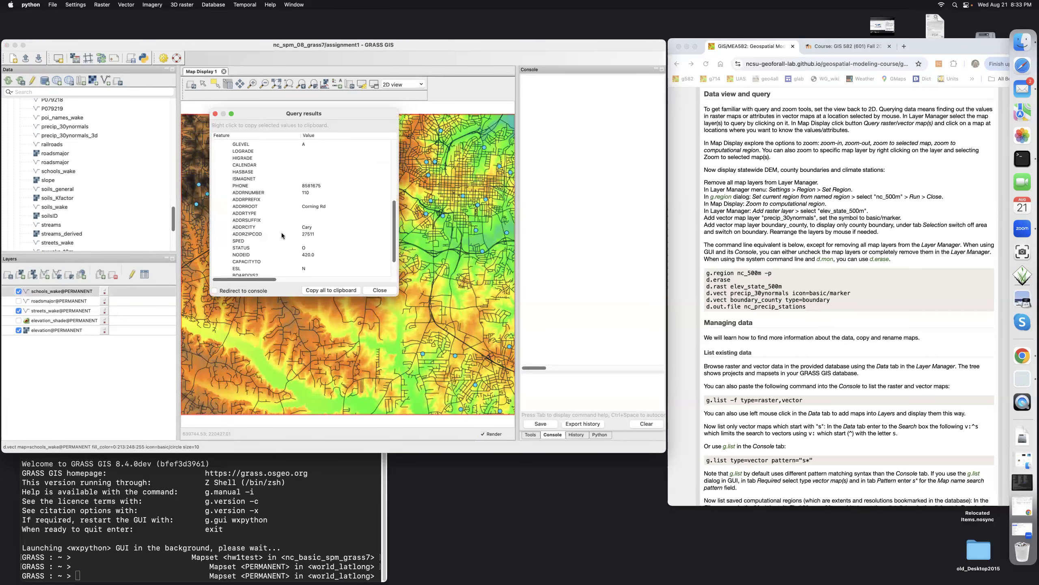
scroll(281, 235, "down", 2)
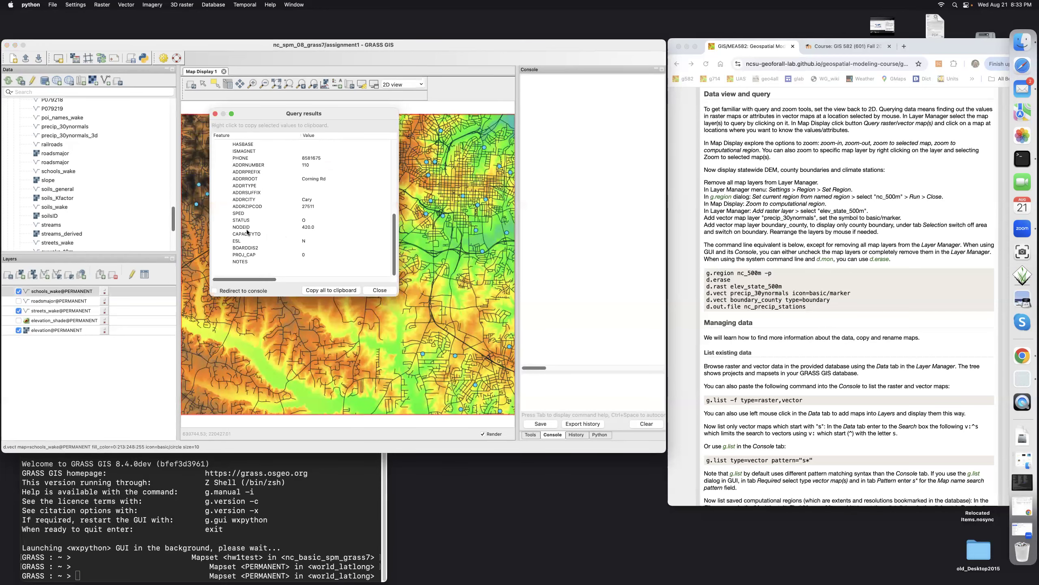
scroll(246, 223, "up", 3)
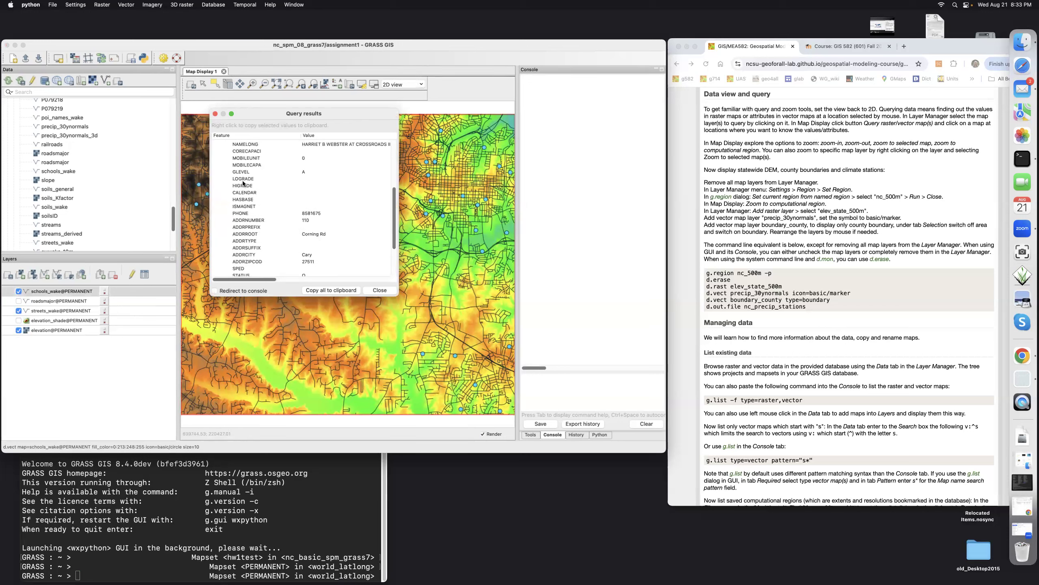
scroll(243, 183, "up", 5)
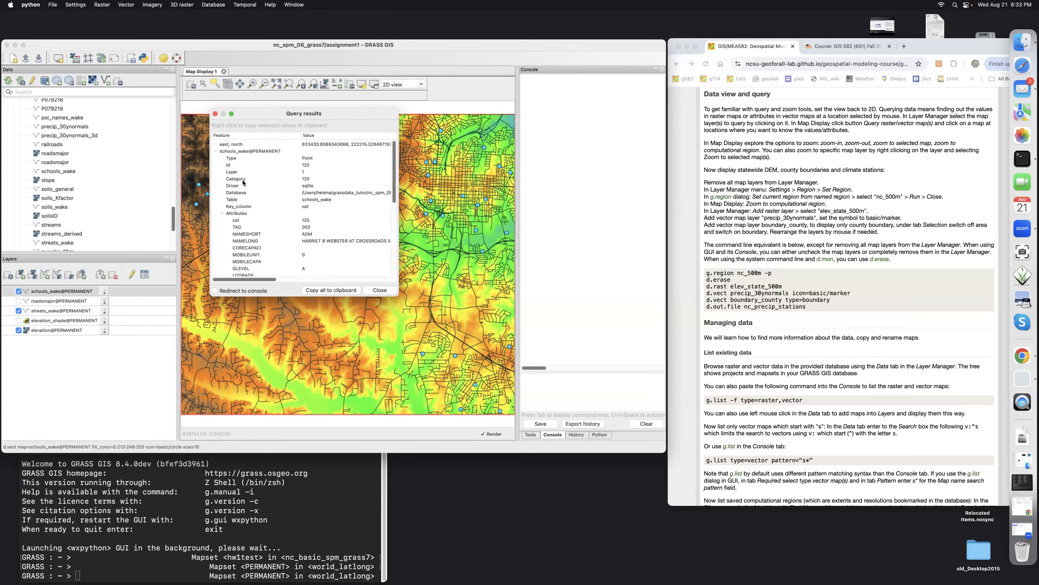
left_click(380, 290)
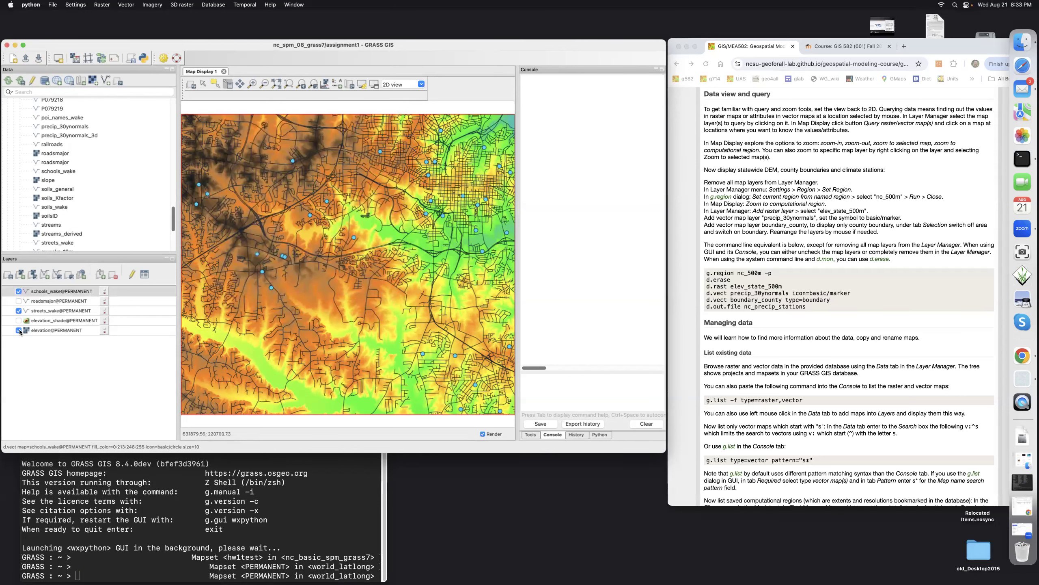
Step: Hide the schools_wake layer, and switch the streets_wake layer off and back on over the elevation map
left_click(18, 291)
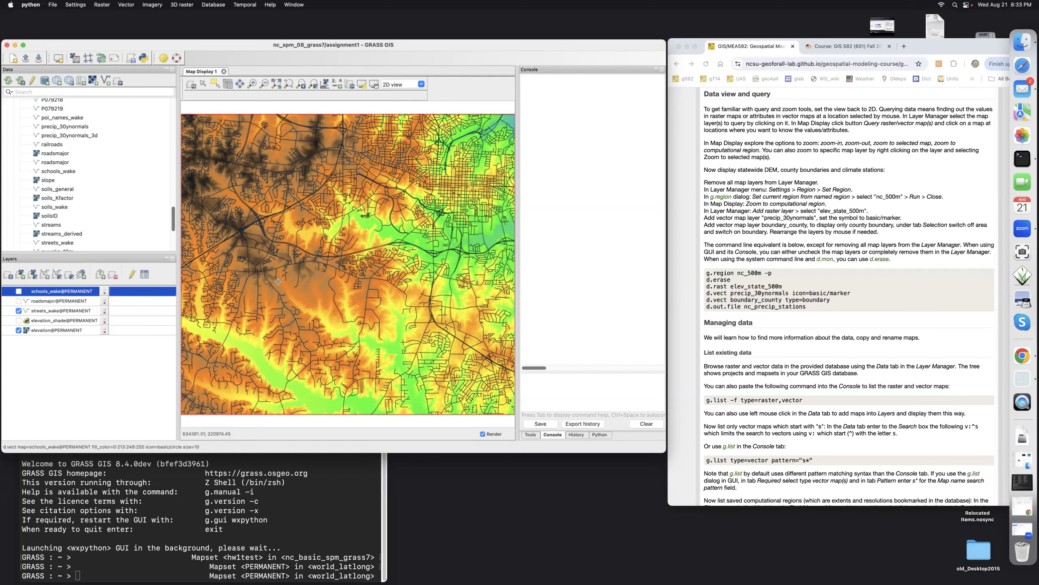
left_click(18, 310)
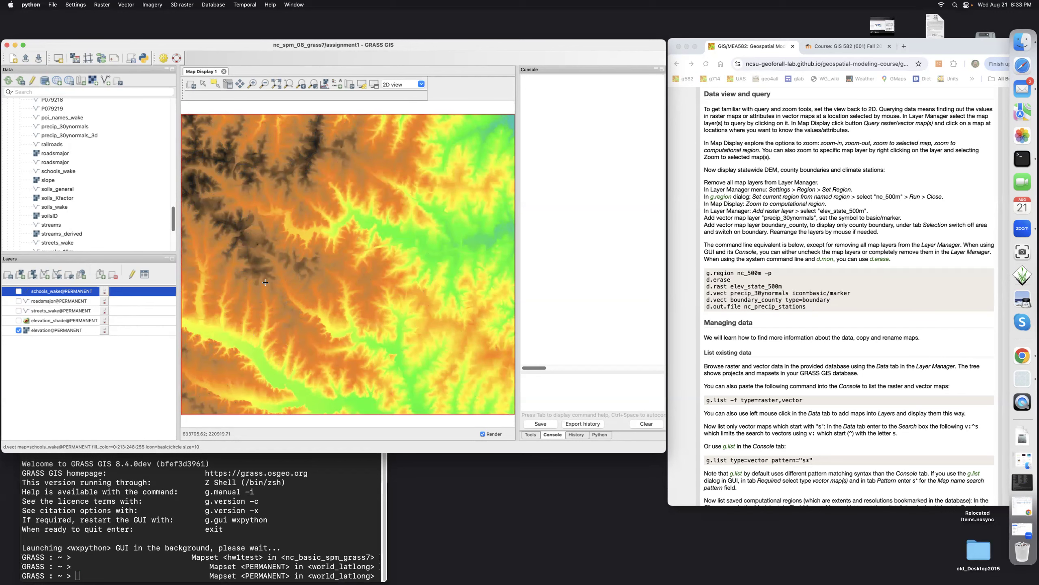
left_click(18, 311)
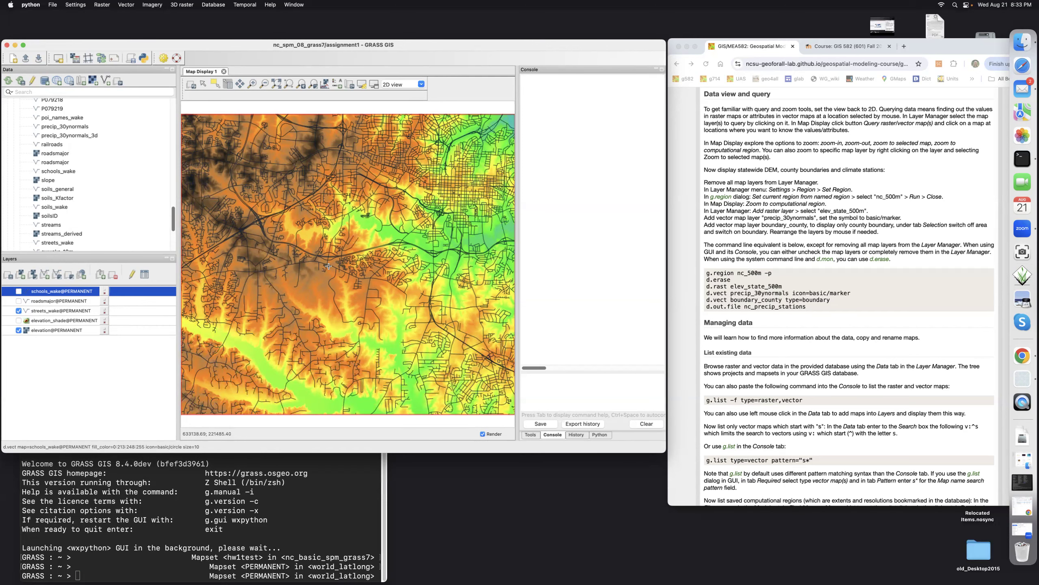
Step: Zoom in on the road junction area west of the map's centre, and zoom back out beyond the elevation raster's edges
left_click(252, 84)
left_click_drag(240, 209, 348, 284)
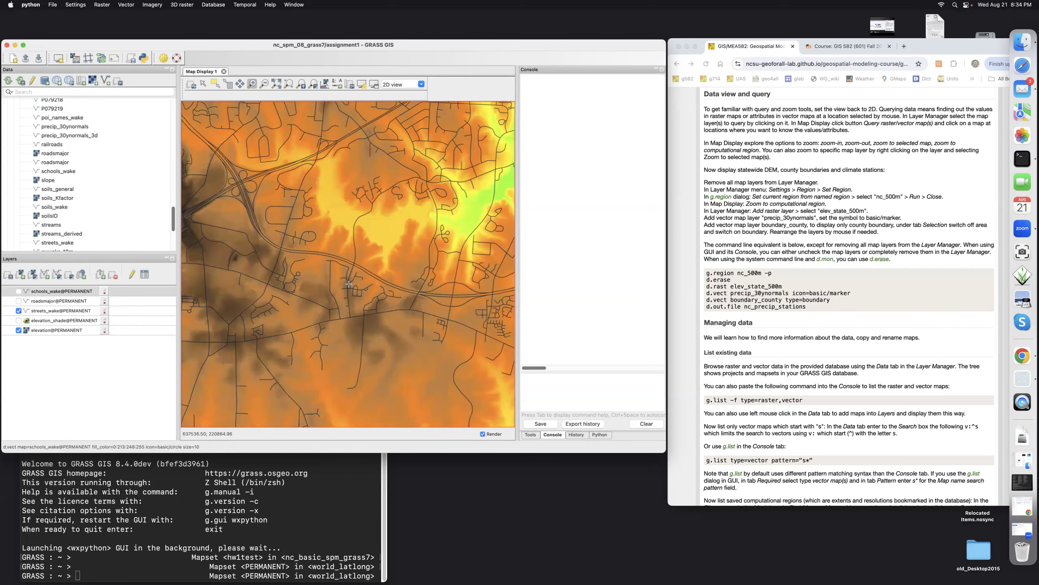
left_click(264, 84)
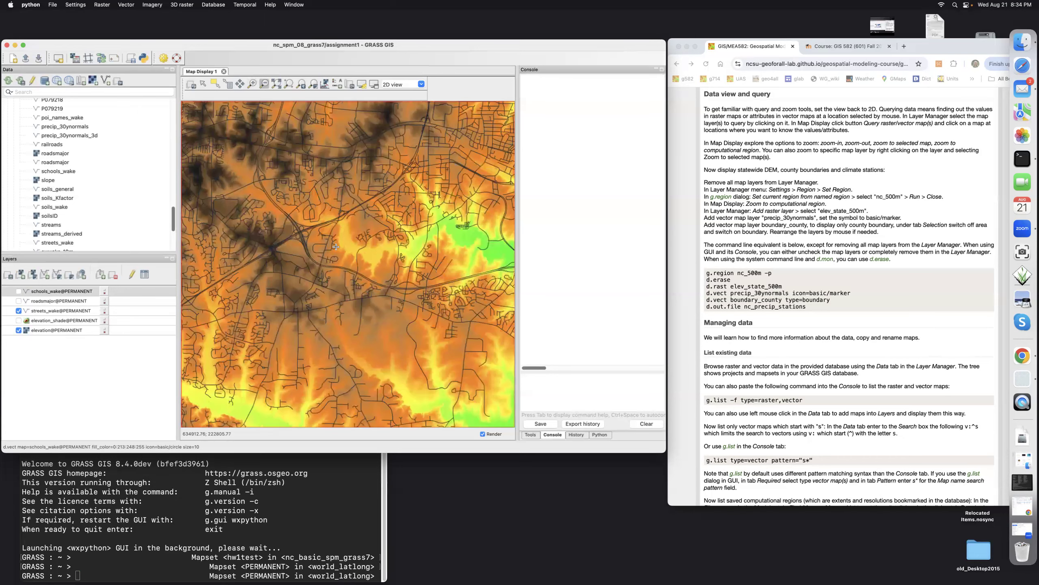
left_click(336, 247)
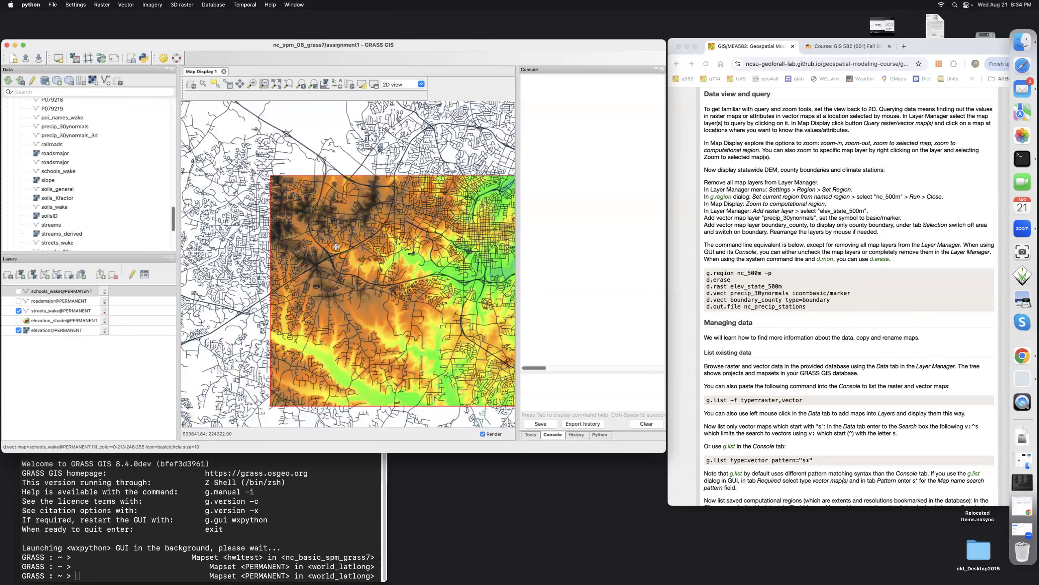
Step: Zoom the map to the full extent of the streets_wake layer, and return it to the computational region
left_click(66, 310)
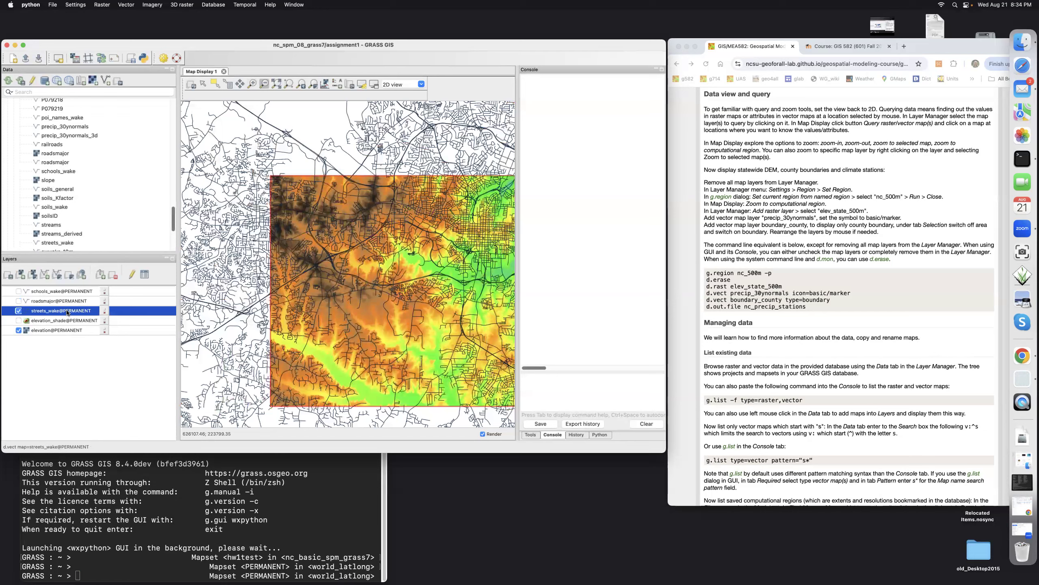
left_click(278, 84)
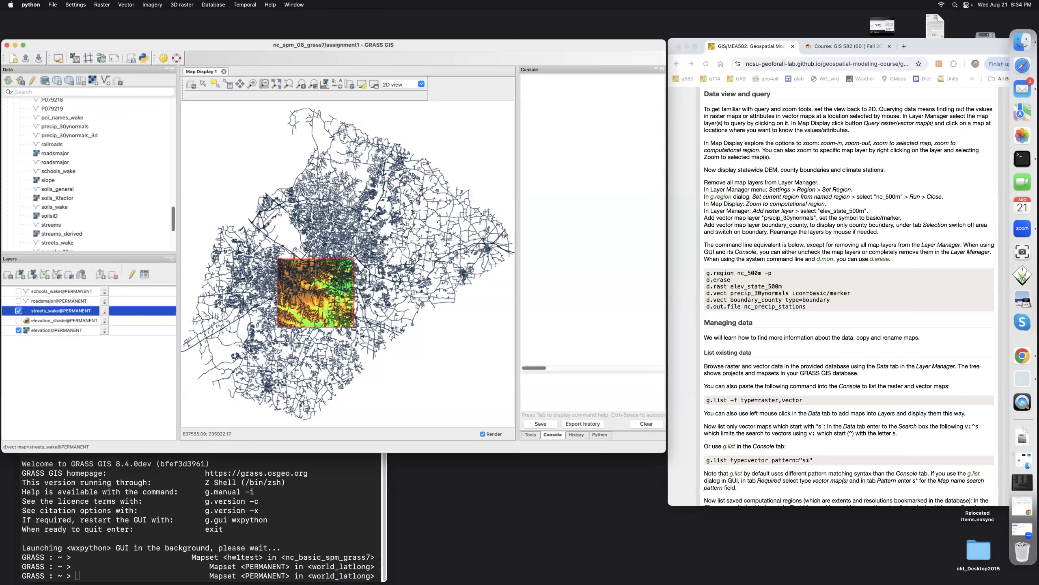
left_click(289, 83)
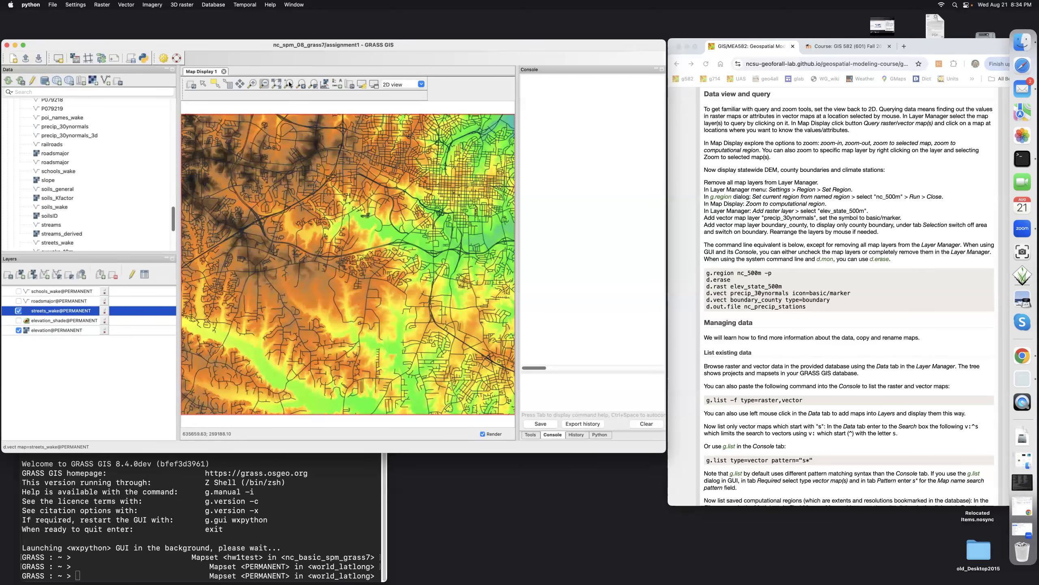
left_click(201, 85)
Step: Copy the command block from g.region nc_500m -p through d.out.file nc_precip_stations on the course page into the GRASS GIS console
left_click(706, 277)
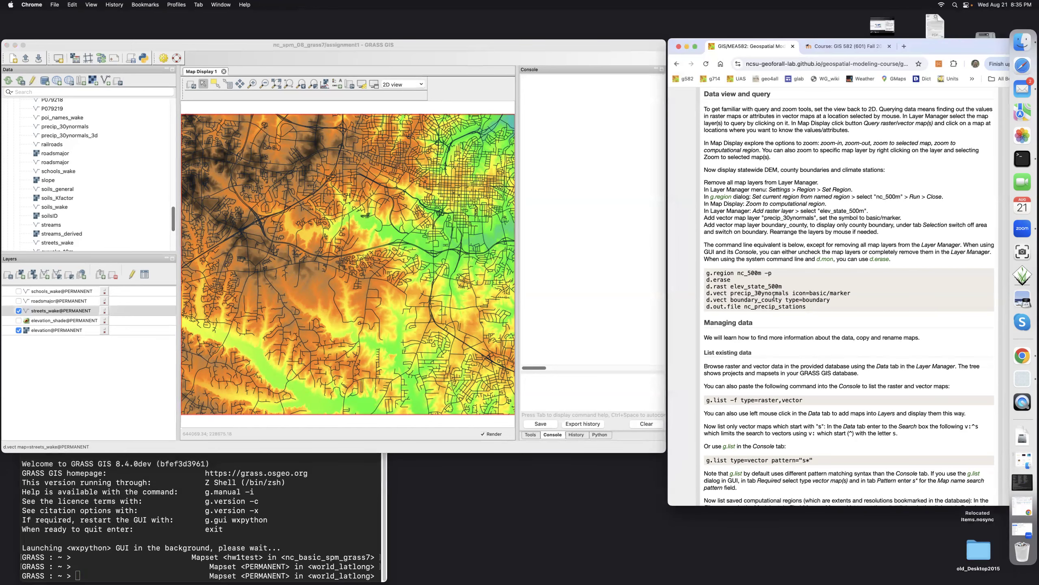
left_click_drag(707, 274, 821, 308)
key("super+c")
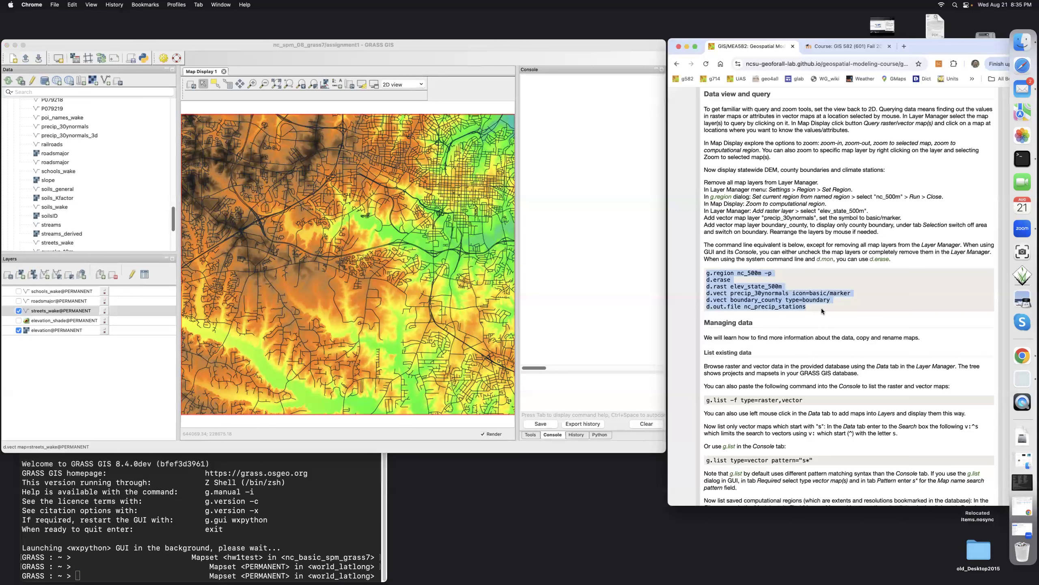
right_click(748, 293)
left_click(758, 310)
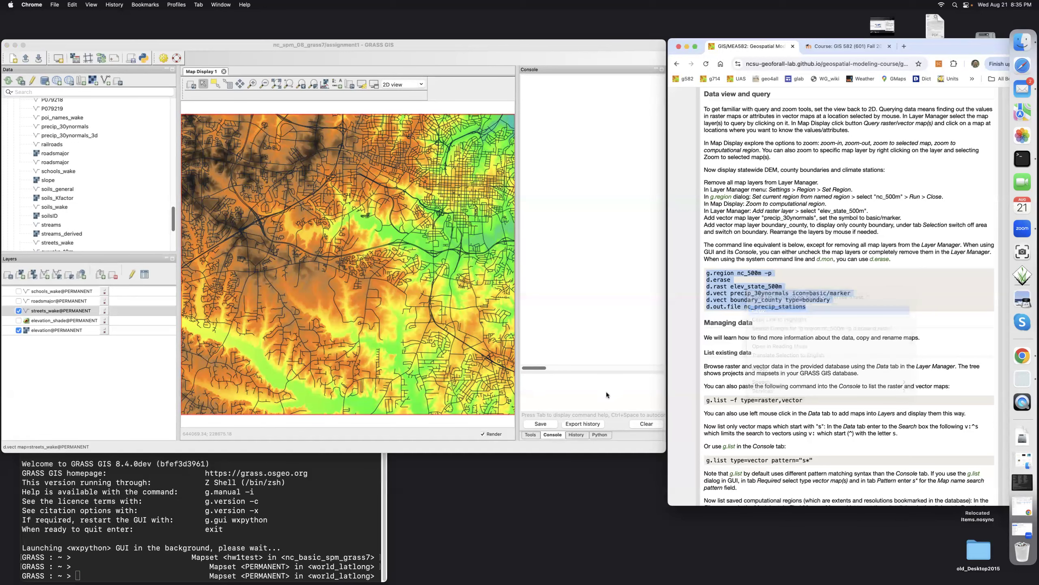
left_click(540, 379)
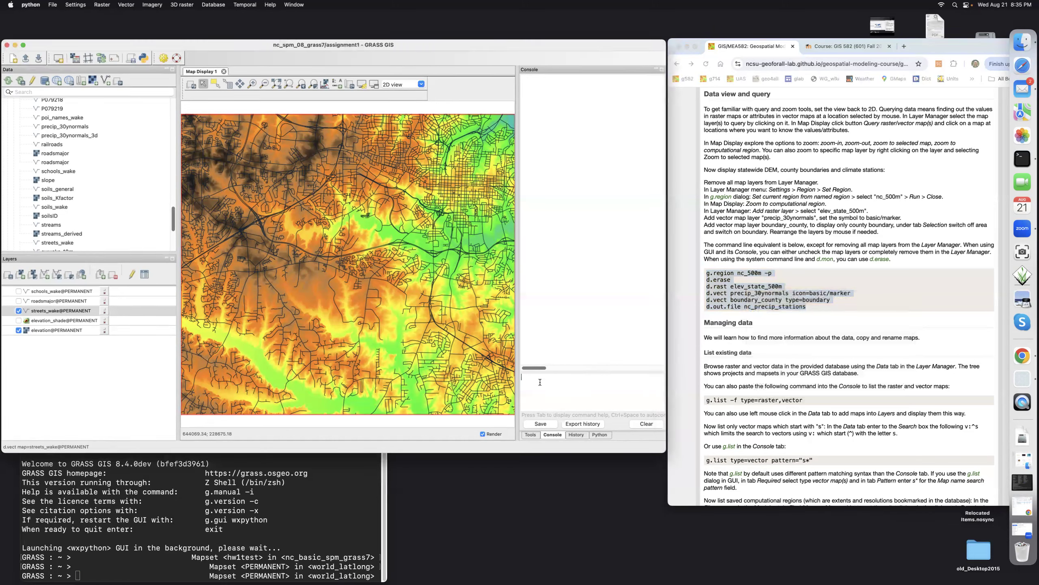
right_click(540, 382)
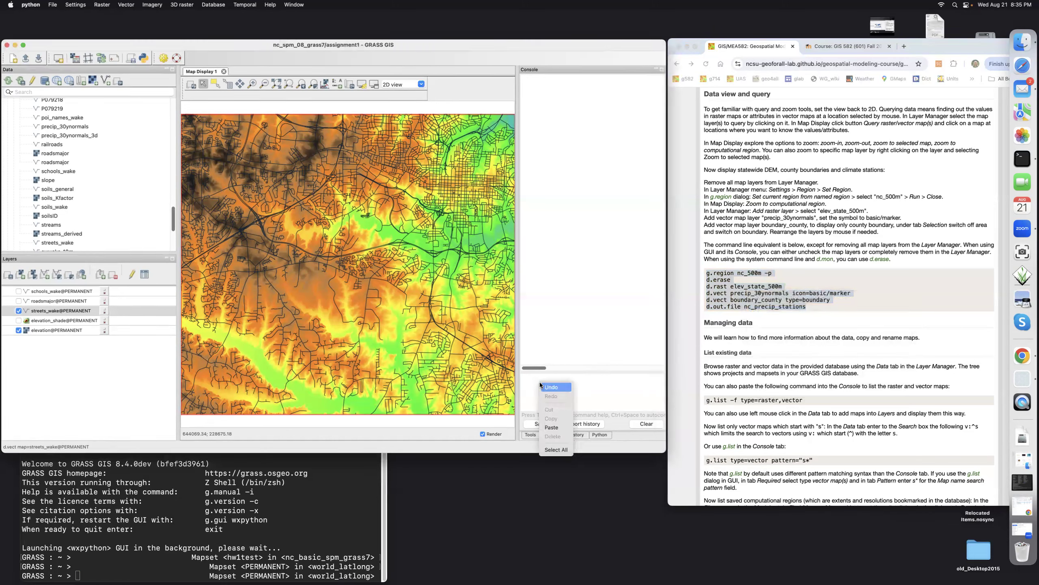
left_click(545, 427)
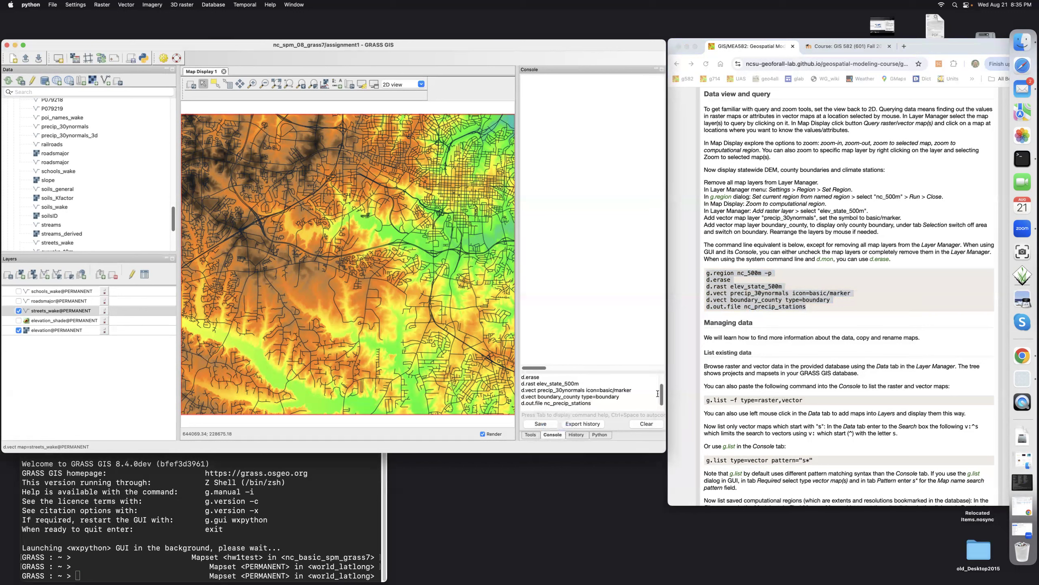
Step: Run g.region nc_500m -p and zoom the map display to the new computational region
left_click_drag(661, 392, 662, 378)
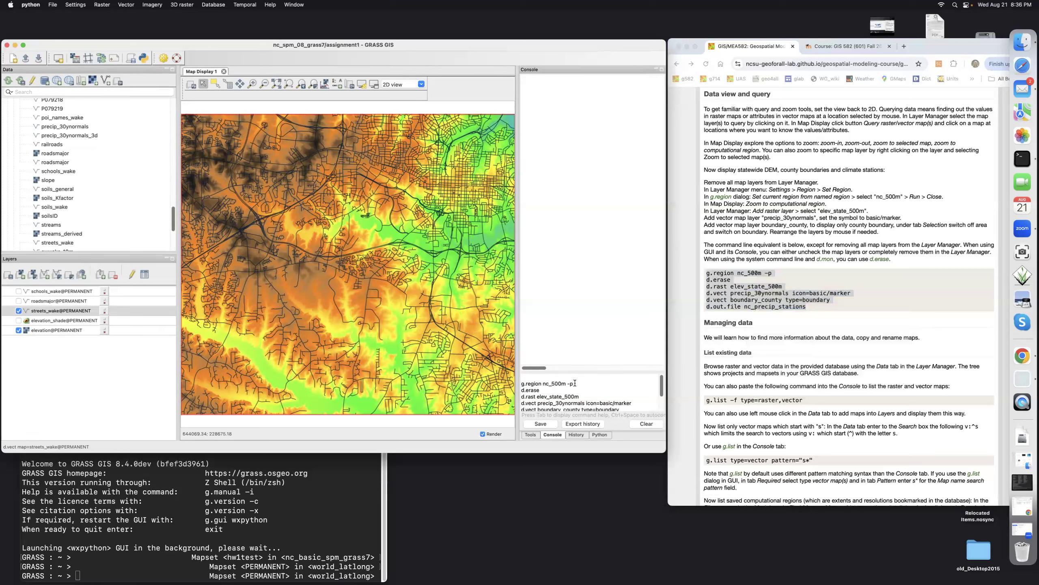
key("Return")
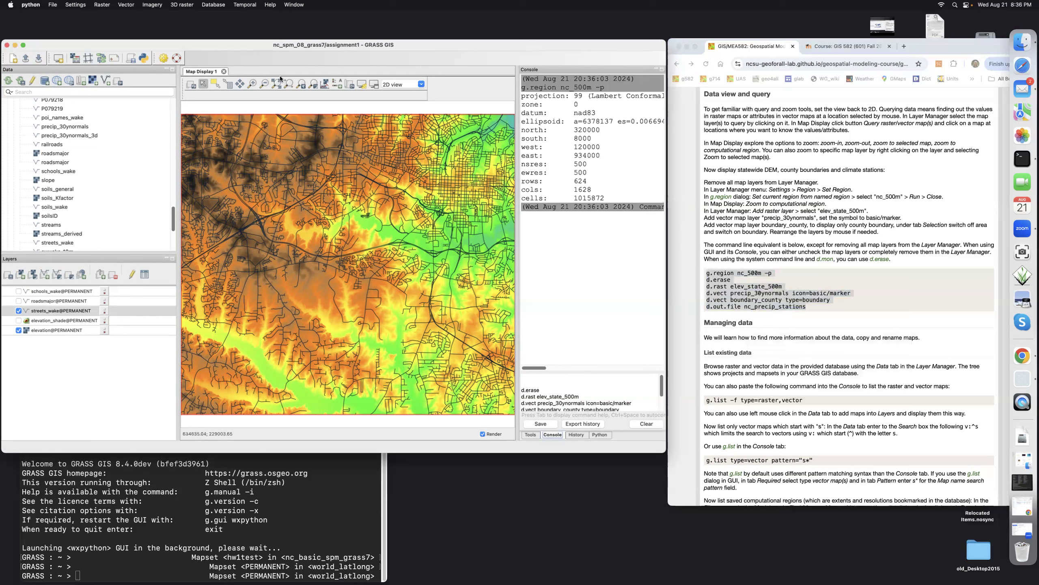
left_click(290, 84)
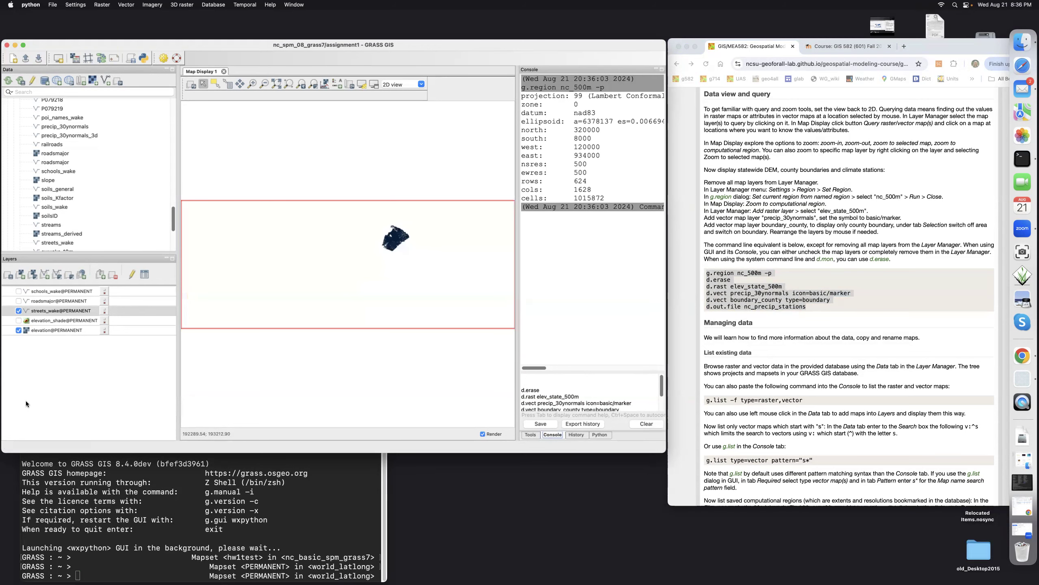
left_click(81, 291)
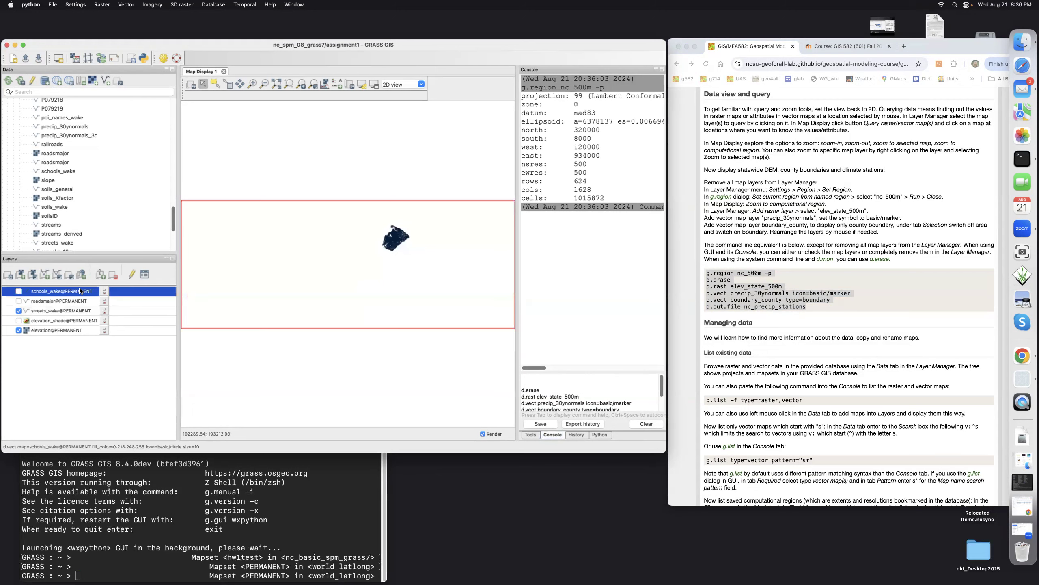
left_click(70, 330, "shift")
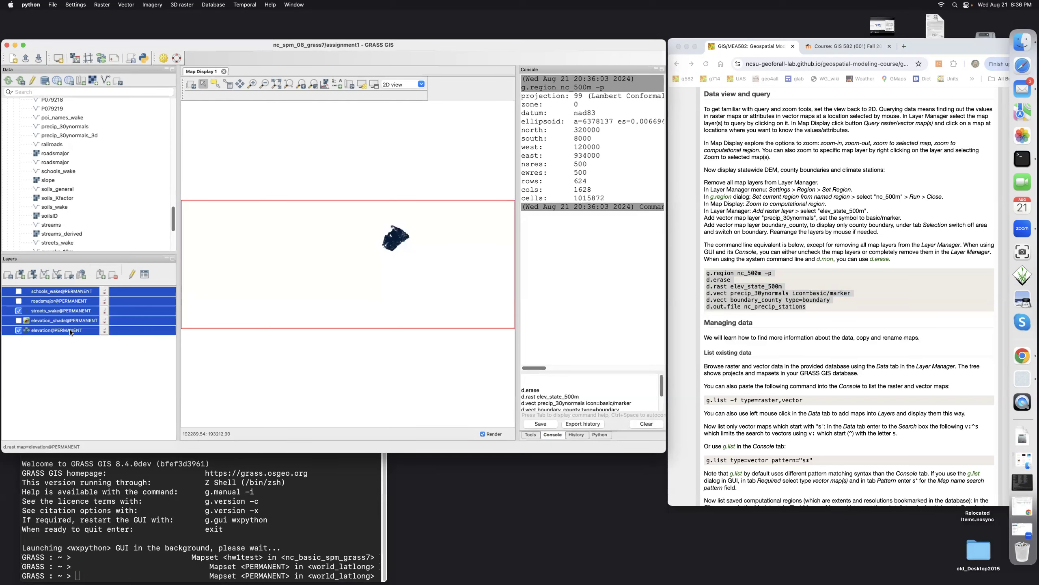
right_click(144, 305)
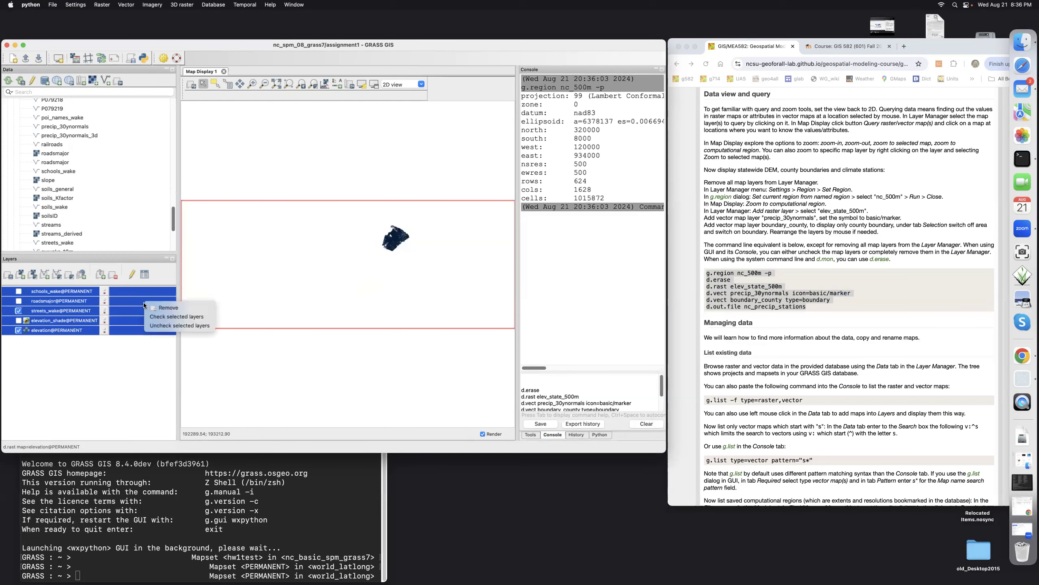
left_click(118, 392)
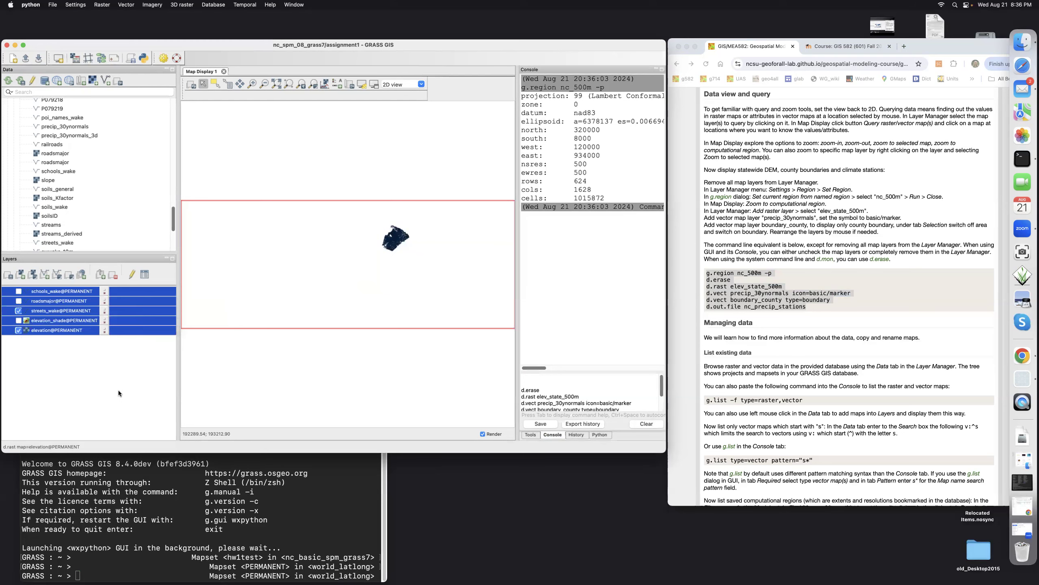
Step: Run d.erase from the pasted commands to remove all map layers
left_click(542, 389)
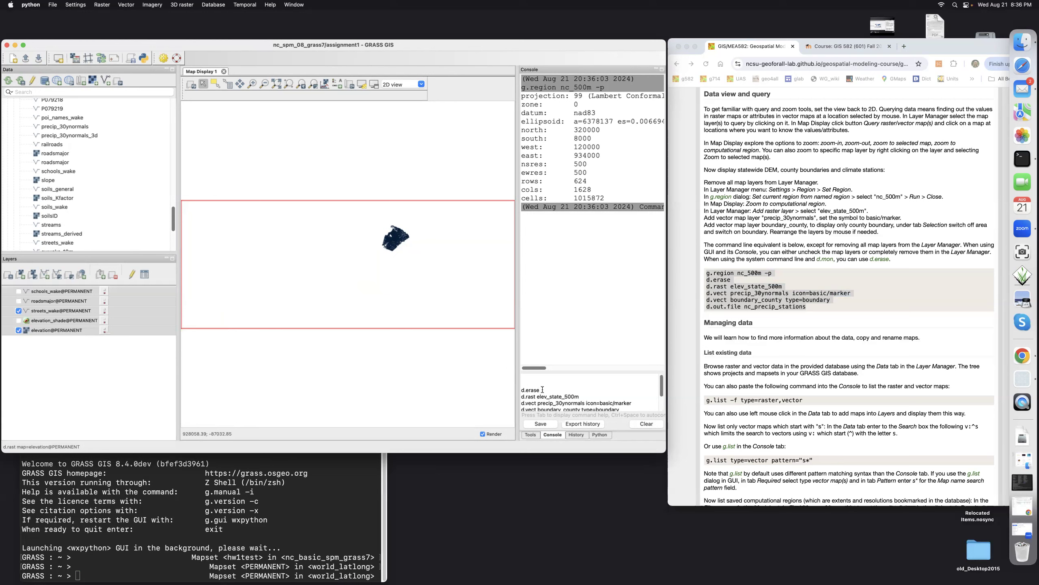
key("Return")
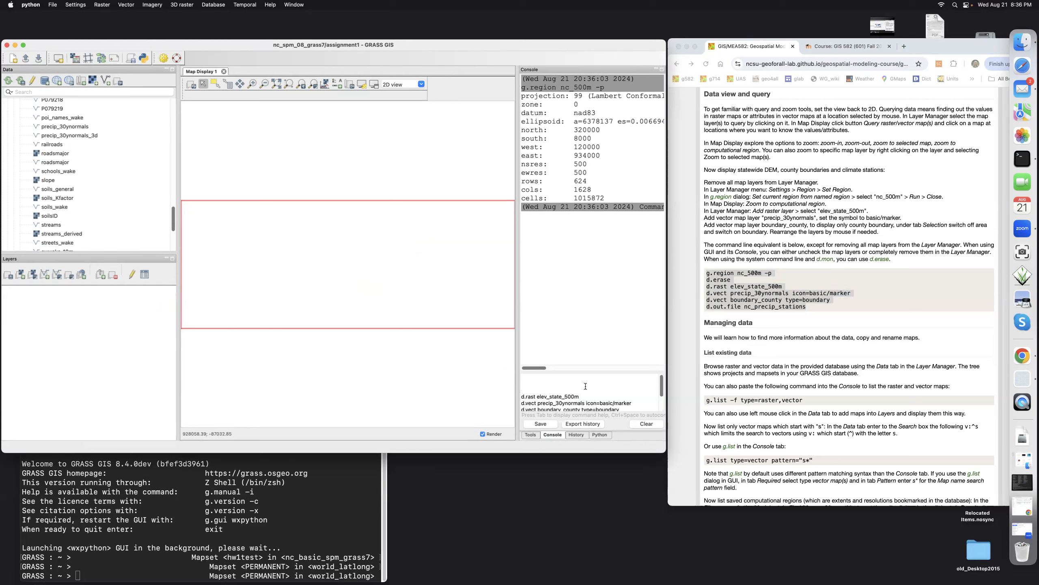
Step: Run the pasted d.rast elev_state_500m, d.vect precip_30ynormals icon=basic/marker and d.vect boundary_county type=boundary commands to display the three maps
left_click_drag(660, 392, 661, 399)
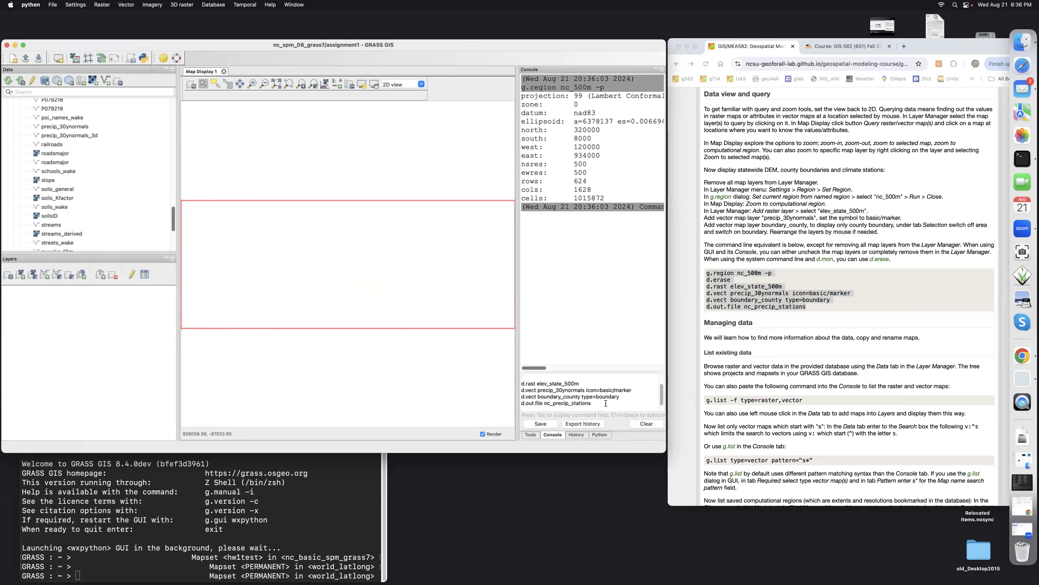
left_click(582, 383)
key("Return")
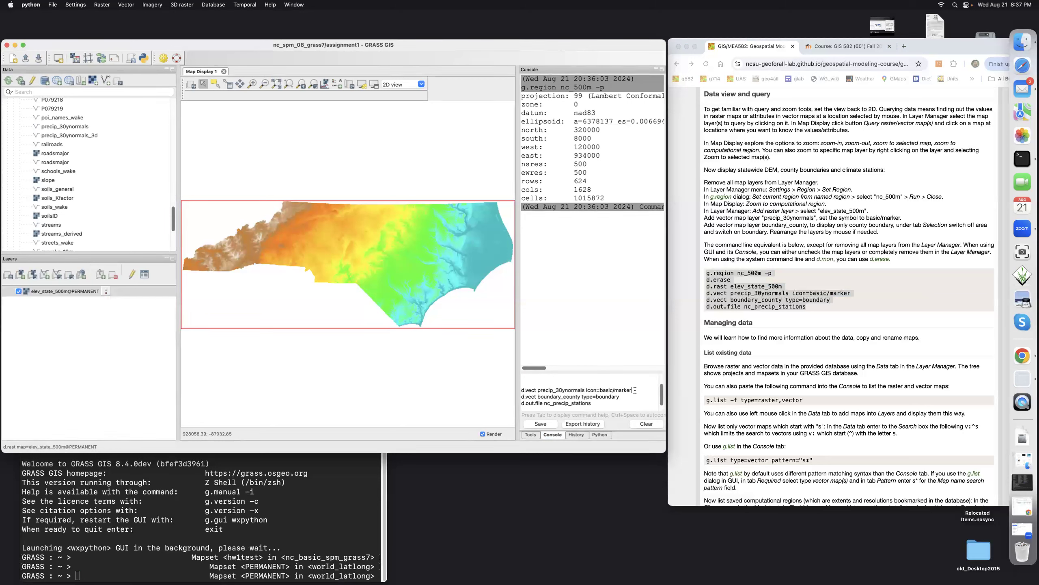
key("Return")
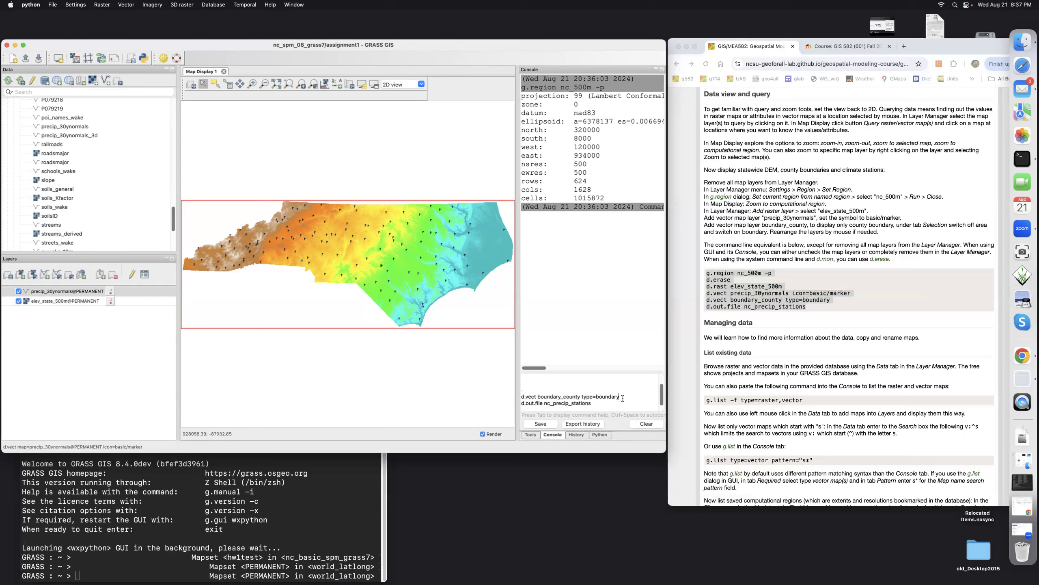
key("Return")
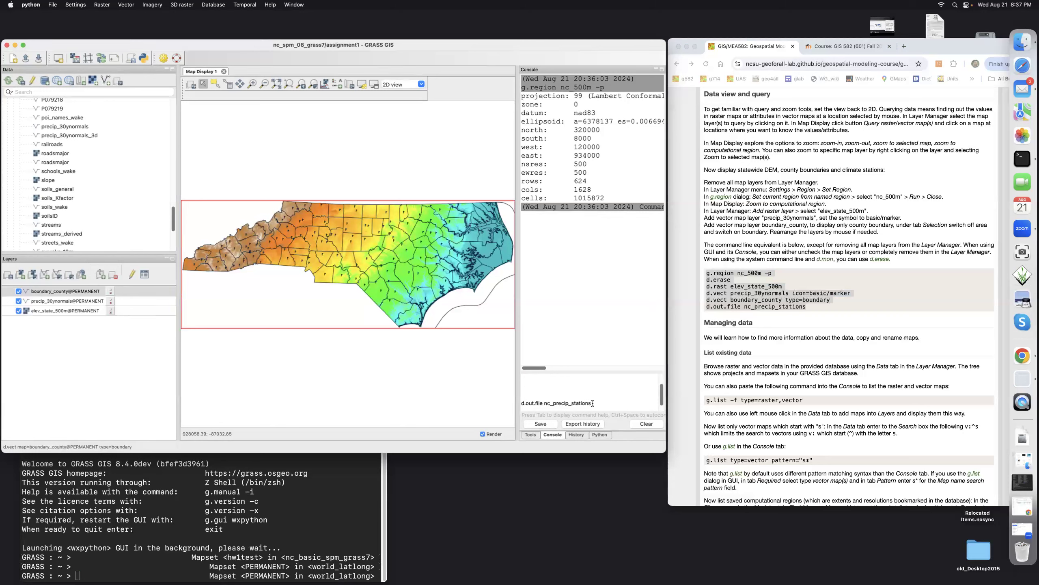
Step: Run d.out.file nc_precip_stations and check the exported image as a thumbnail in the Documents/gis582_report folder in Finder
key("Return")
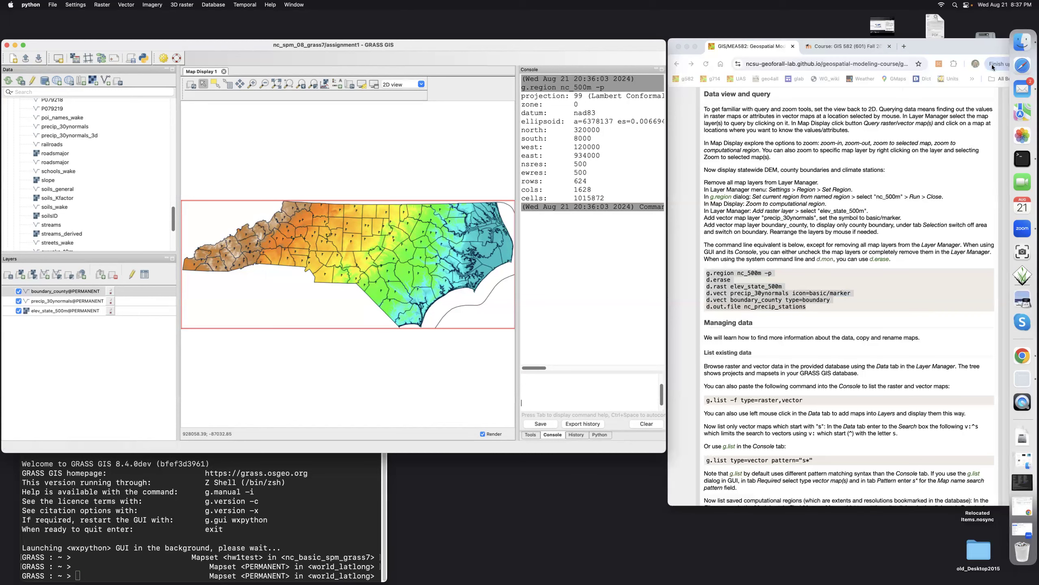
left_click(1027, 42)
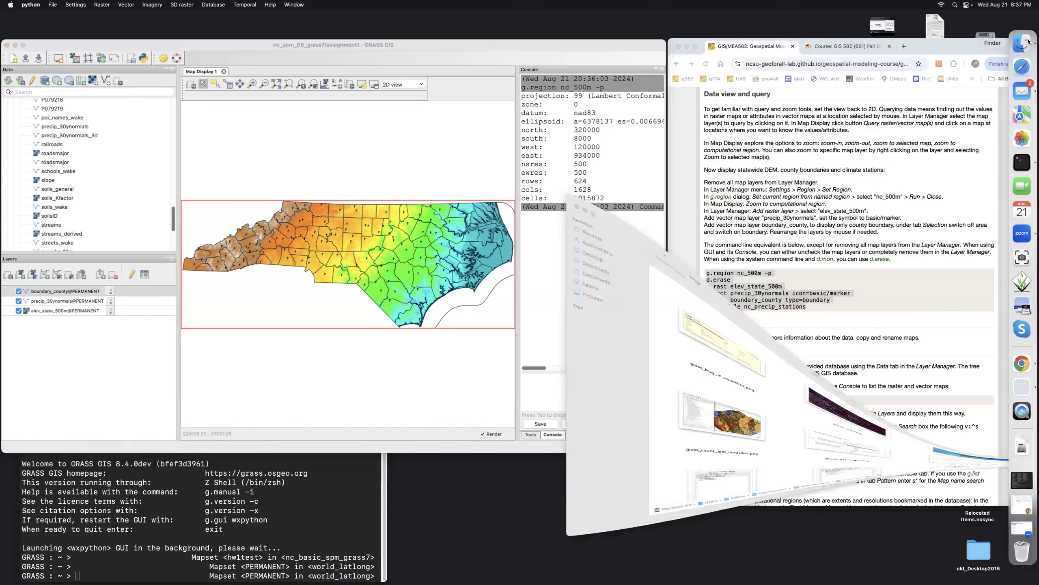
left_click(748, 185)
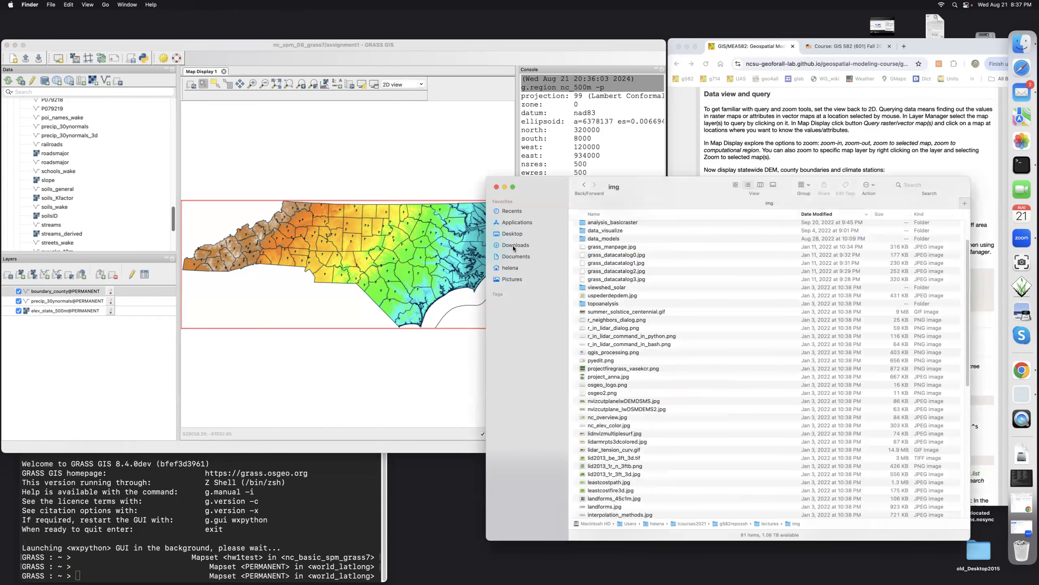
left_click(514, 257)
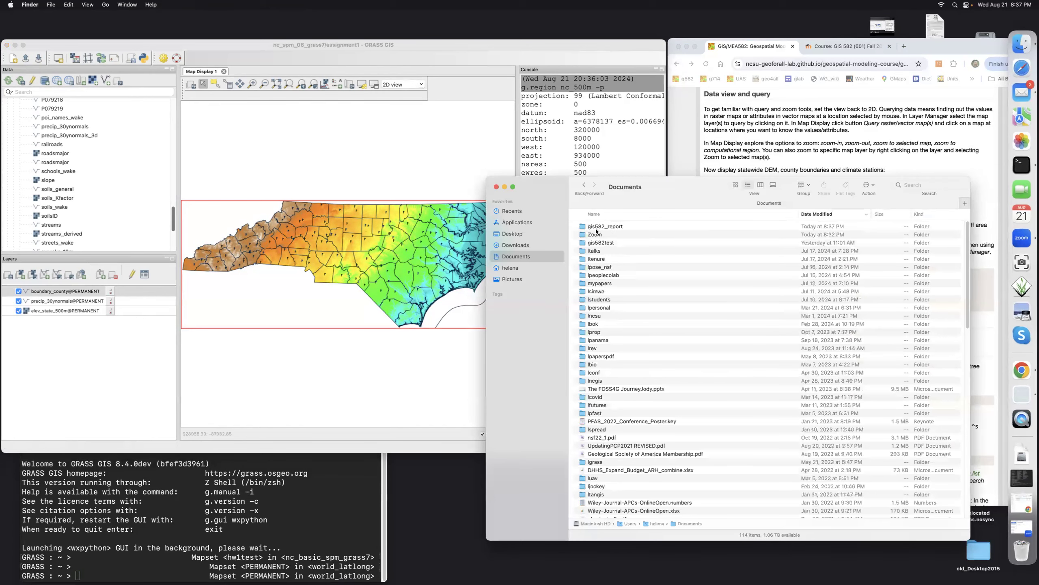
double_click(596, 229)
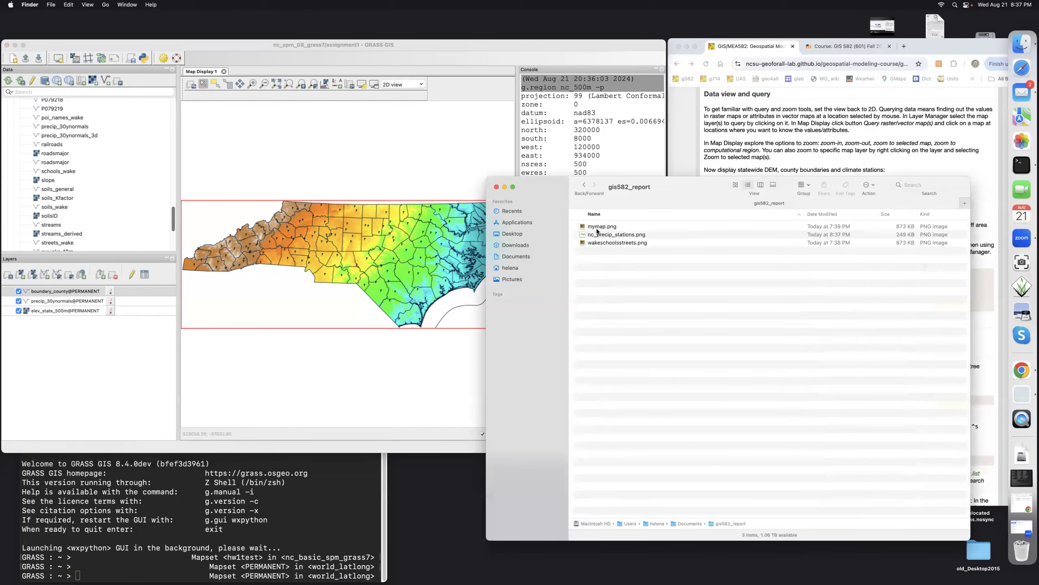
left_click(736, 184)
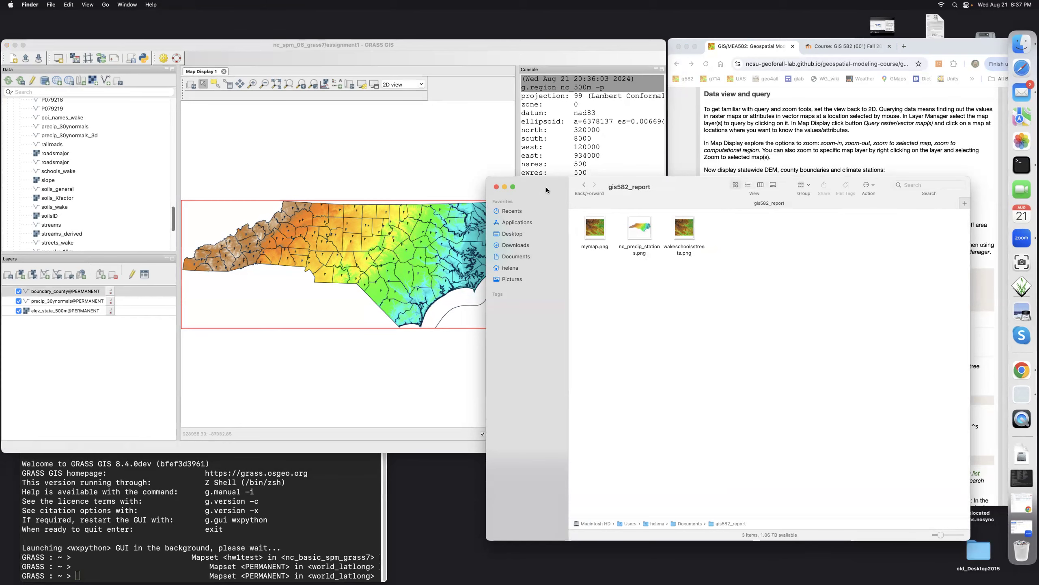
left_click(505, 187)
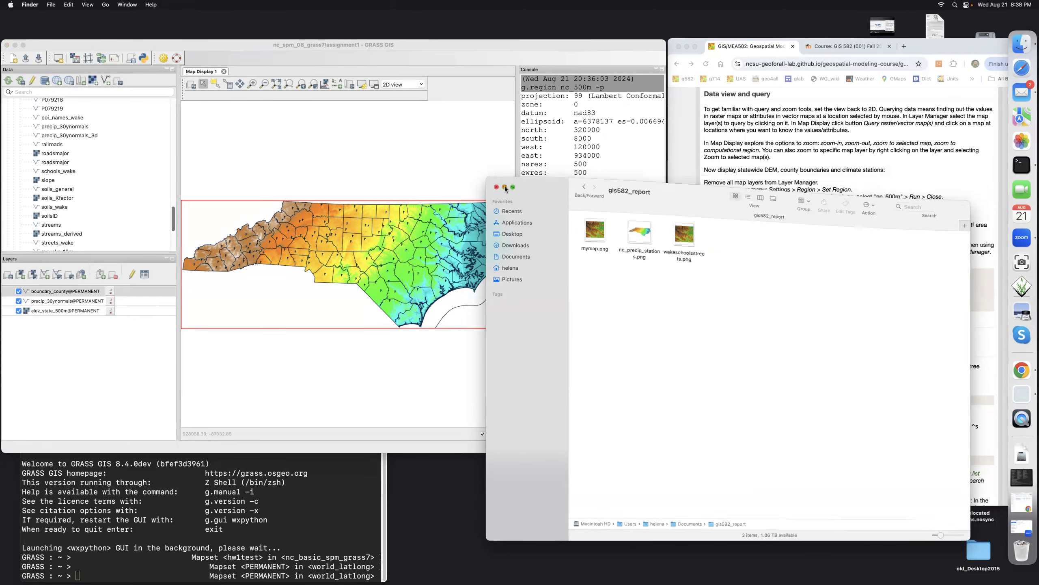
Step: Read the List existing data instructions on the course page and browse the PERMANENT mapset's raster and vector maps in the data tree
left_click(893, 335)
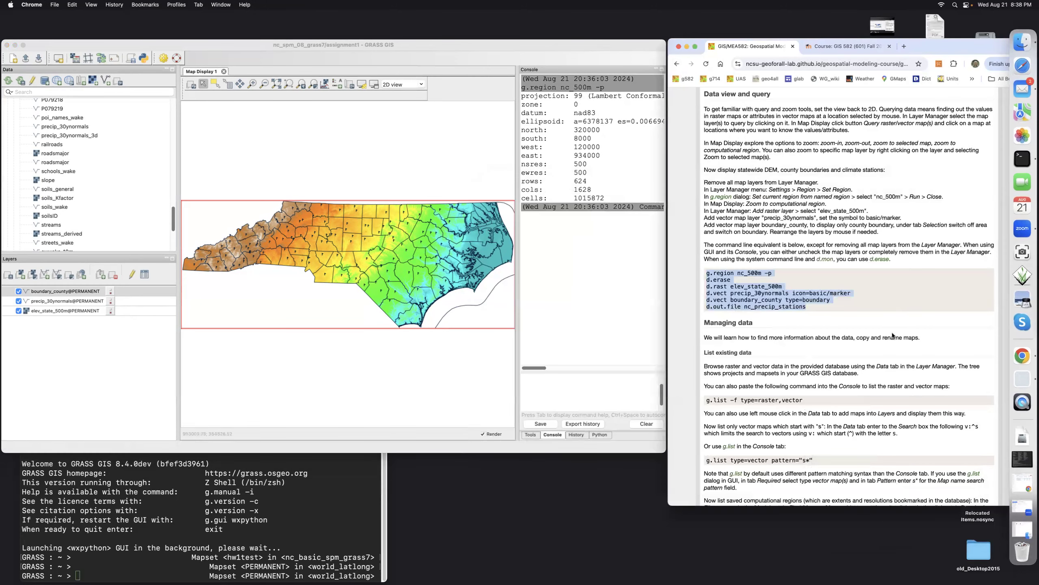
scroll(893, 335, "down", 10)
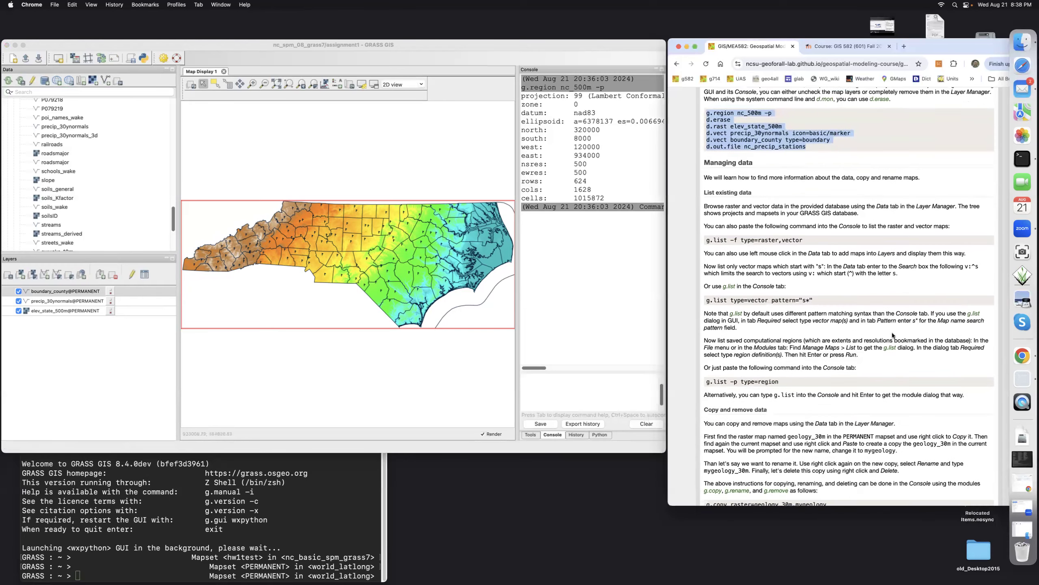
scroll(892, 333, "down", 1)
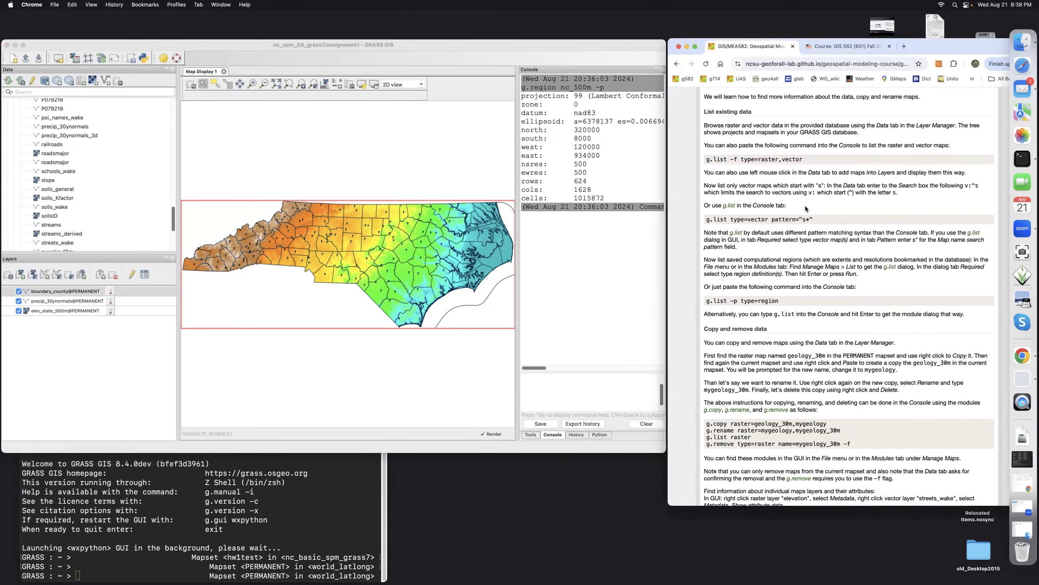
scroll(110, 192, "up", 15)
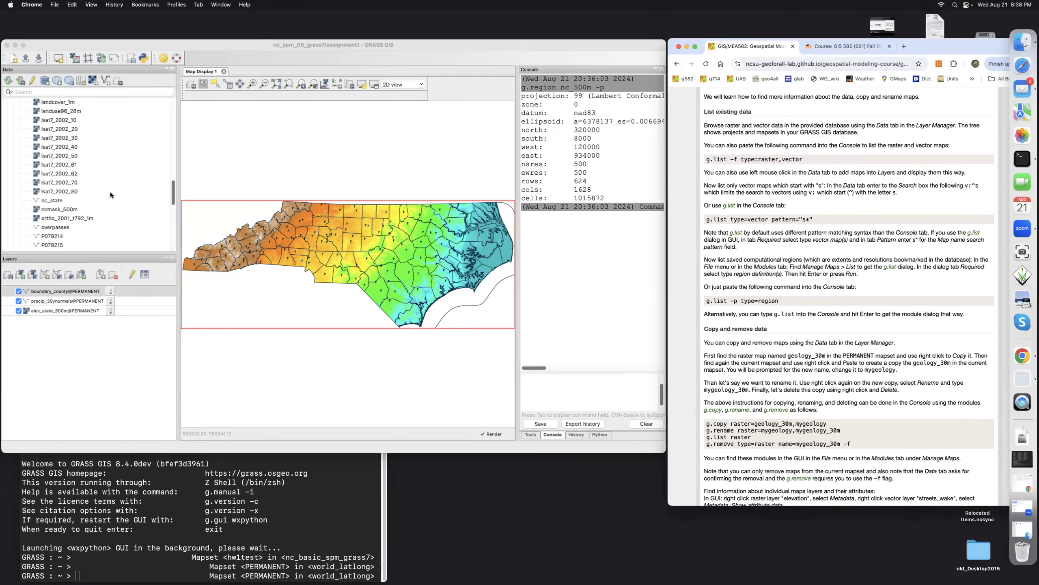
scroll(111, 195, "up", 10)
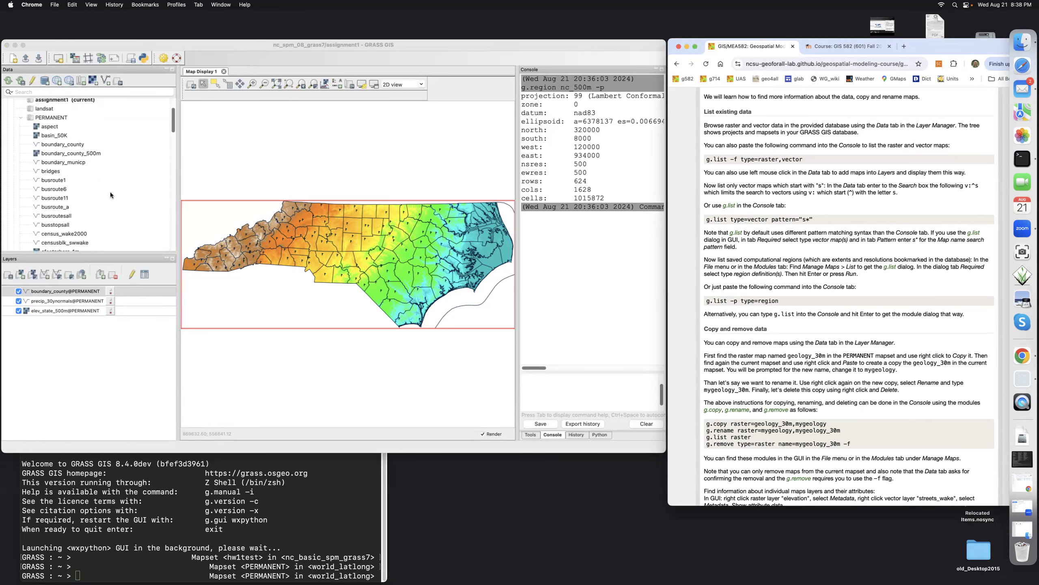
scroll(111, 192, "up", 1)
scroll(121, 162, "down", 10)
scroll(121, 162, "down", 10)
scroll(121, 162, "down", 8)
scroll(120, 162, "down", 6)
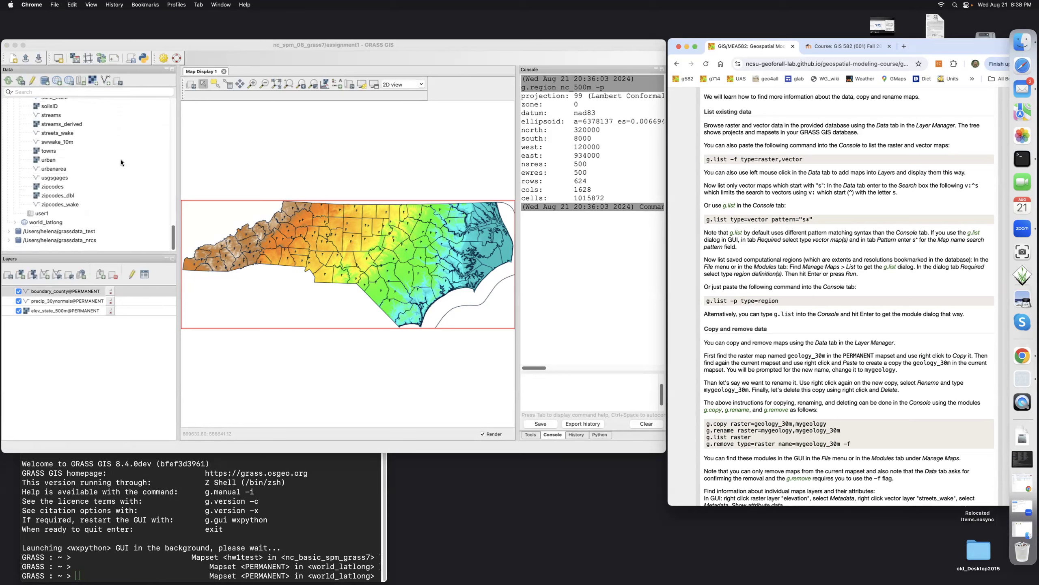
scroll(121, 163, "up", 20)
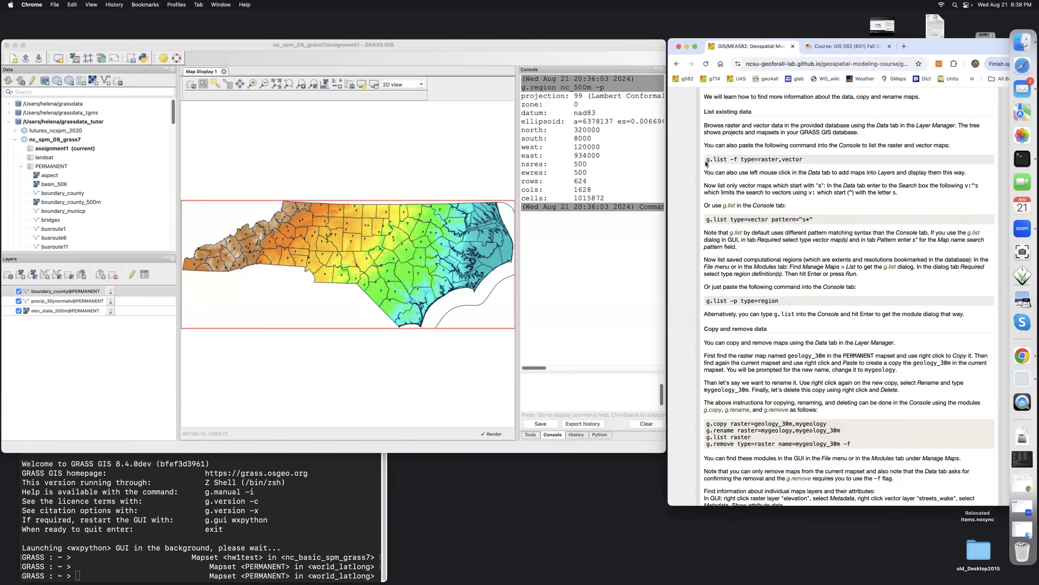
Step: Copy g.list -f type=raster,vector from the course page into the GRASS GIS console and run it
left_click_drag(706, 162, 801, 158)
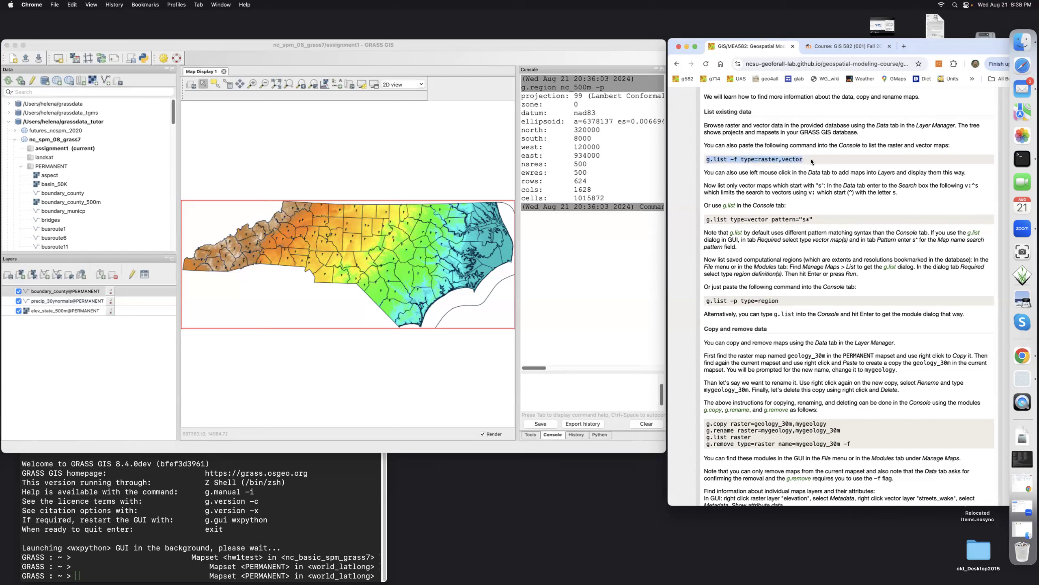
left_click(768, 159)
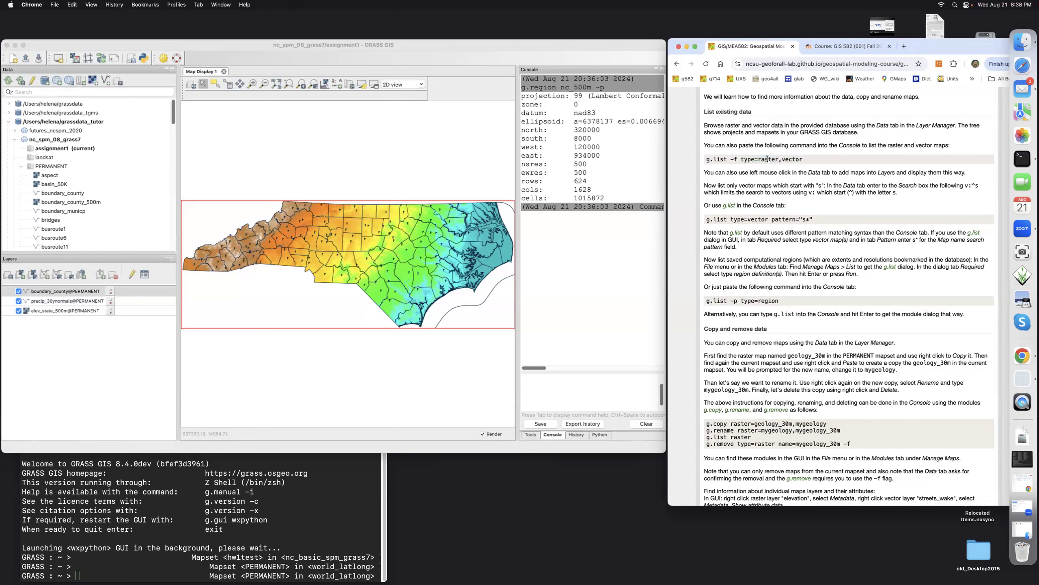
left_click_drag(707, 159, 805, 159)
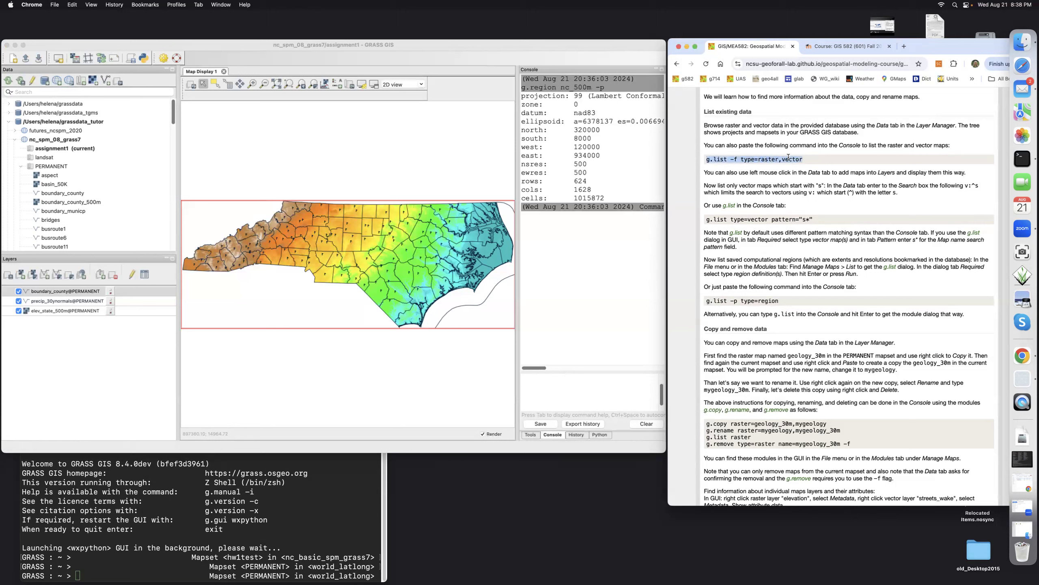
right_click(788, 158)
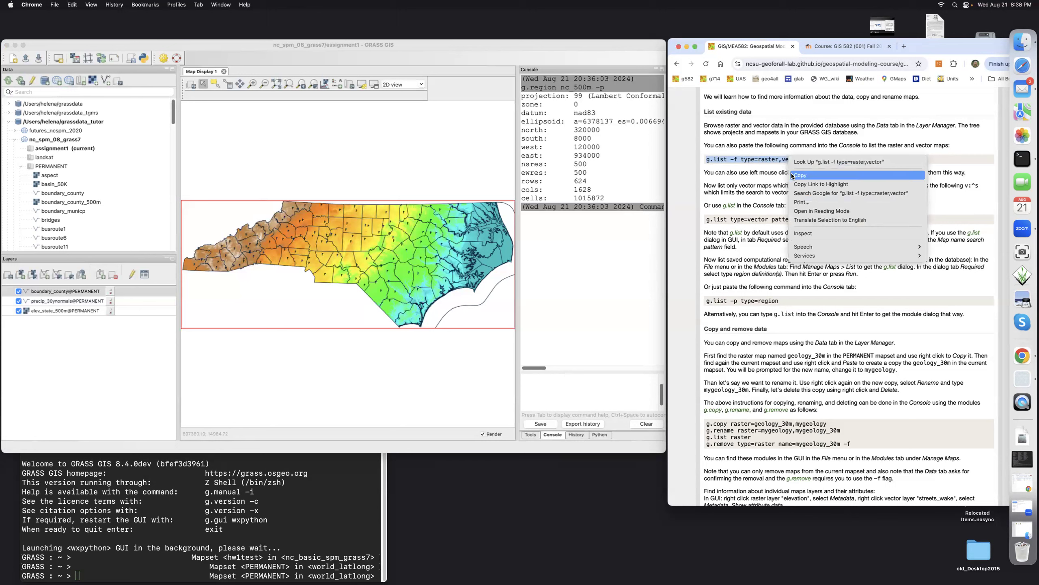
left_click(791, 174)
left_click(578, 379)
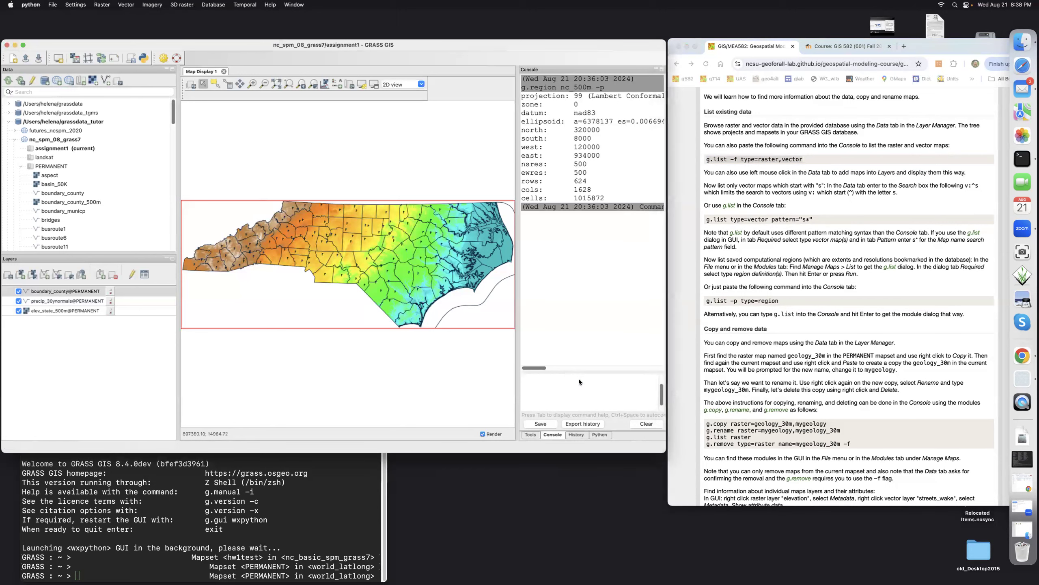
right_click(579, 382)
left_click(590, 424)
key("Return")
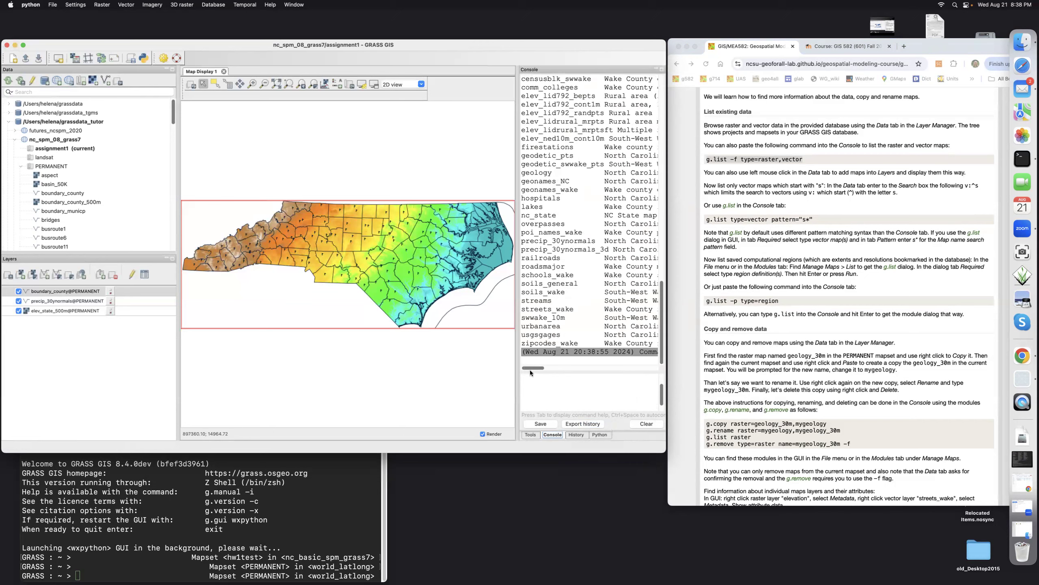
Step: Widen the GRASS GIS window and its console, and examine the full listing of raster and vector maps with their descriptions
mouse_move(529, 368)
left_mouse_down()
mouse_move(588, 367)
mouse_move(549, 369)
left_mouse_up()
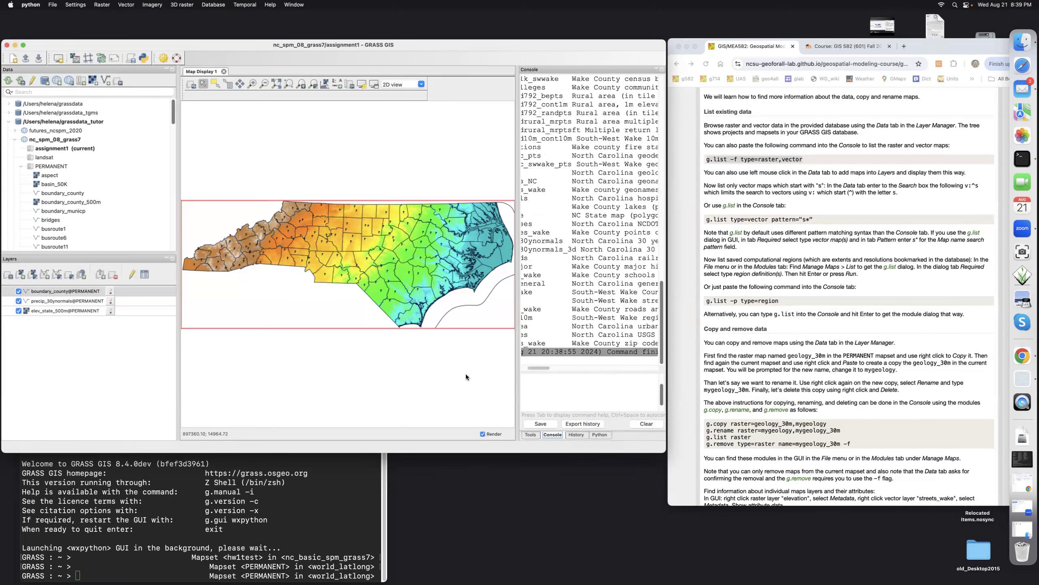
left_click_drag(664, 453, 767, 449)
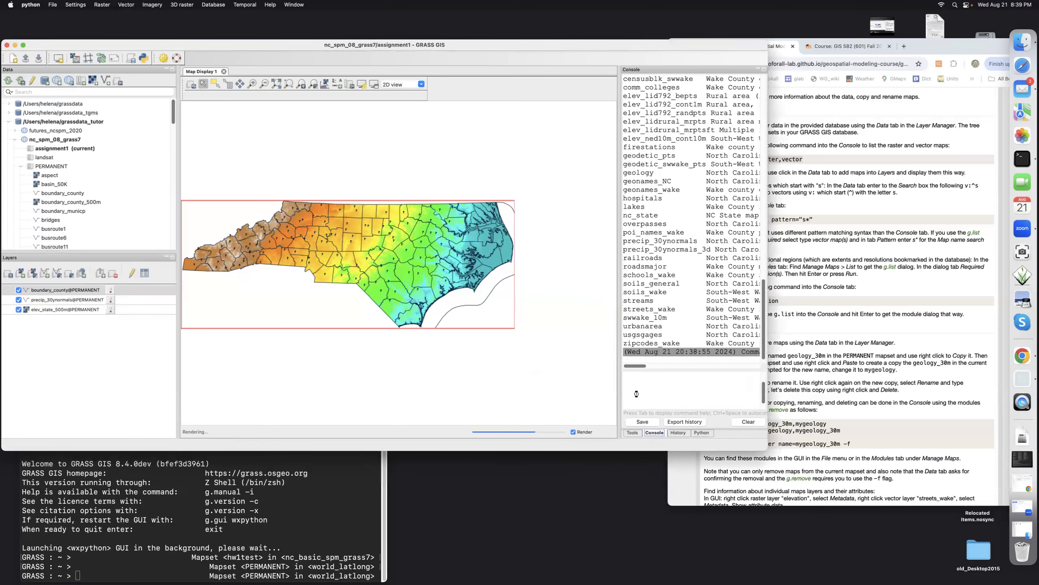
left_click_drag(618, 390, 596, 390)
left_click_drag(524, 387, 462, 387)
scroll(635, 234, "up", 8)
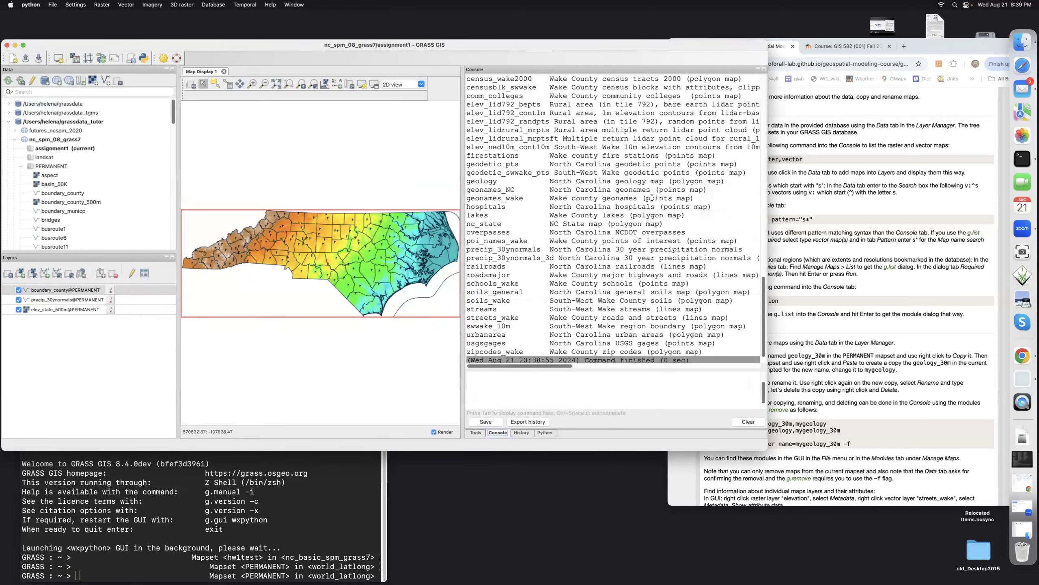
scroll(652, 198, "up", 10)
scroll(647, 172, "down", 8)
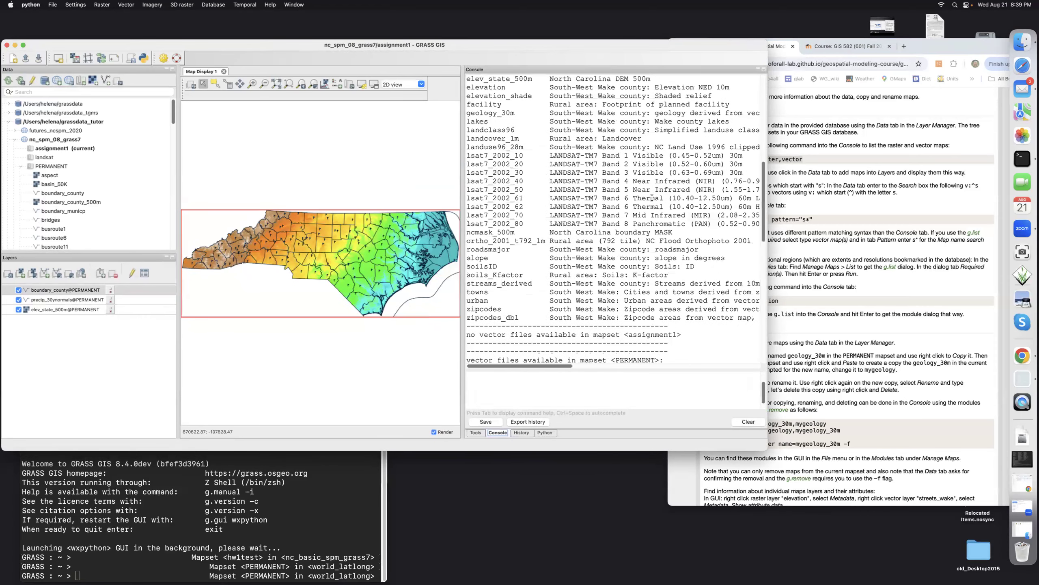
scroll(675, 270, "right", 10)
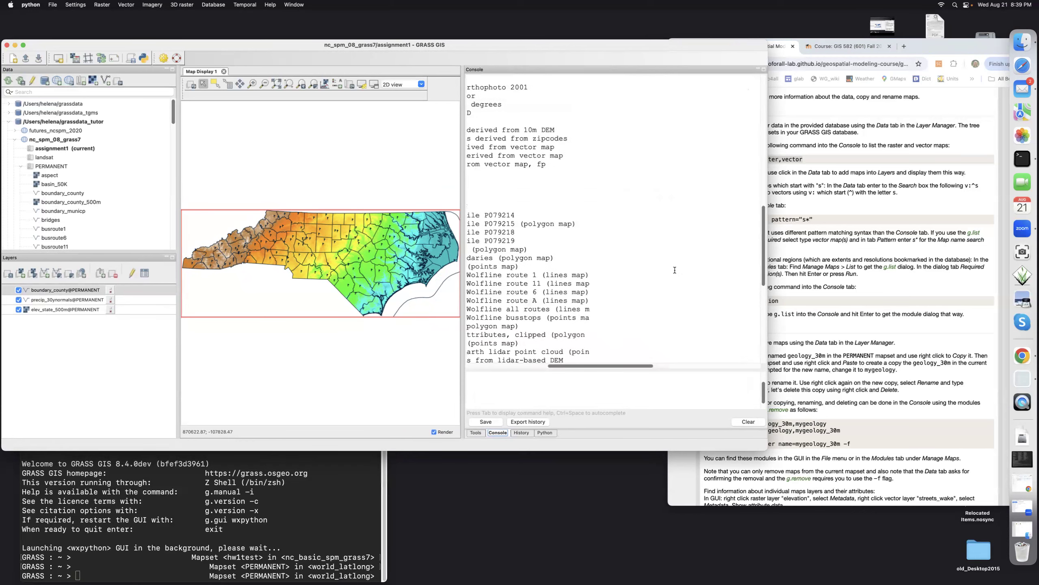
scroll(675, 270, "left", 10)
scroll(675, 270, "down", 10)
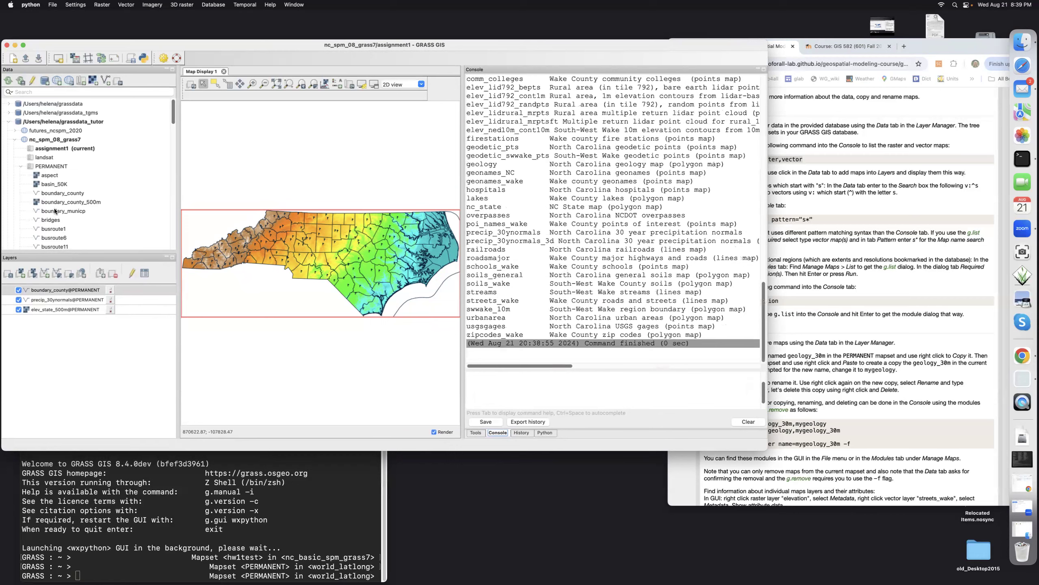
Step: Copy g.list type=vector pattern="s*" from the course page into the GRASS GIS console and run it
left_click(874, 275)
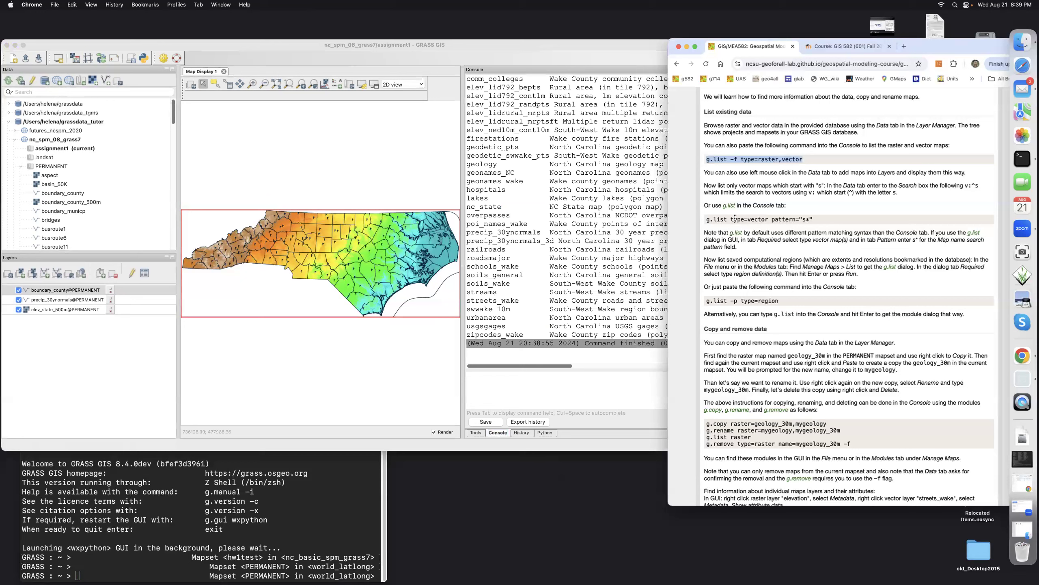
left_click(707, 221)
left_click_drag(723, 221, 809, 222)
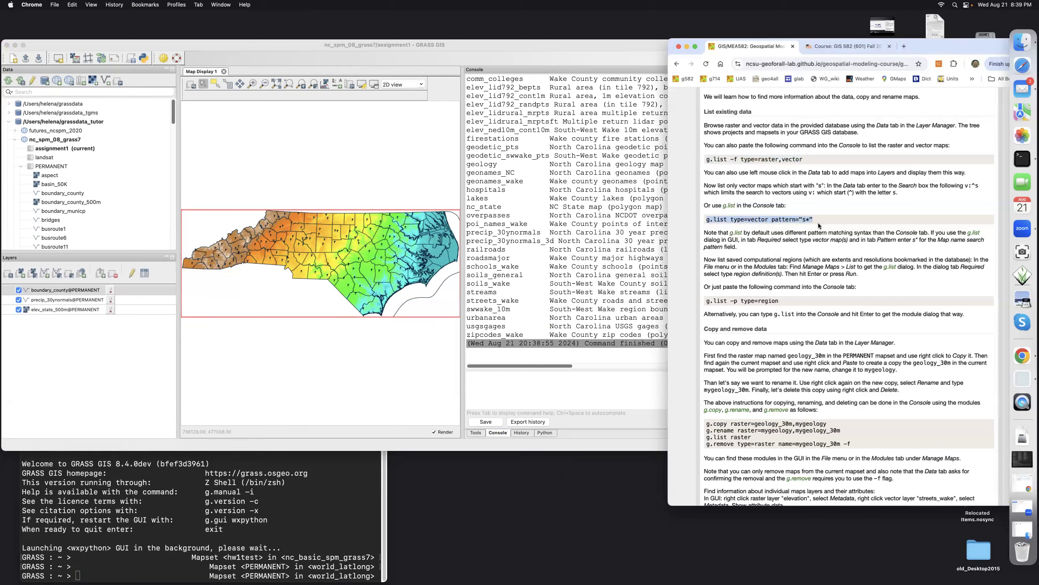
right_click(780, 219)
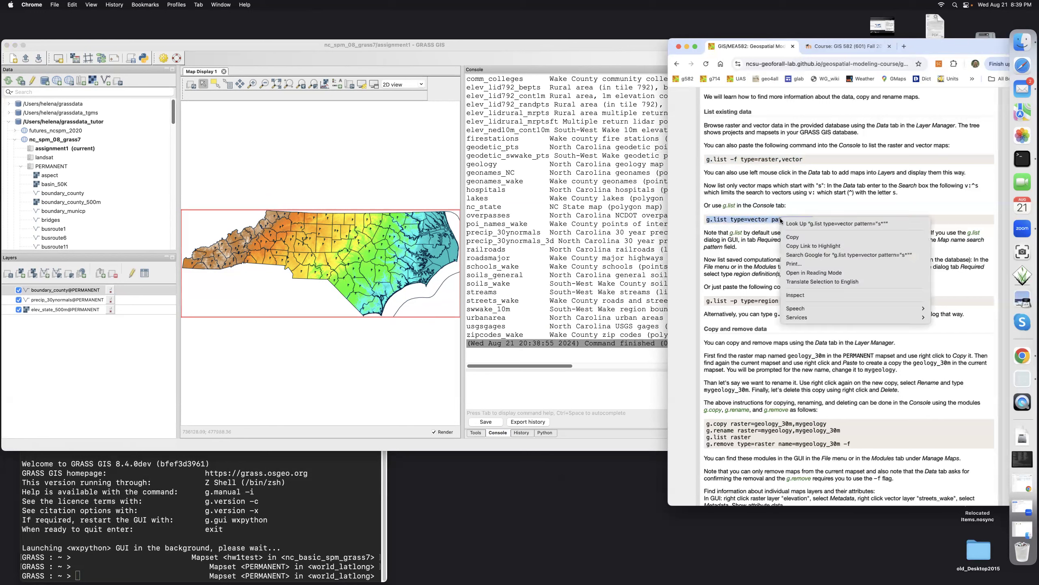
left_click(792, 237)
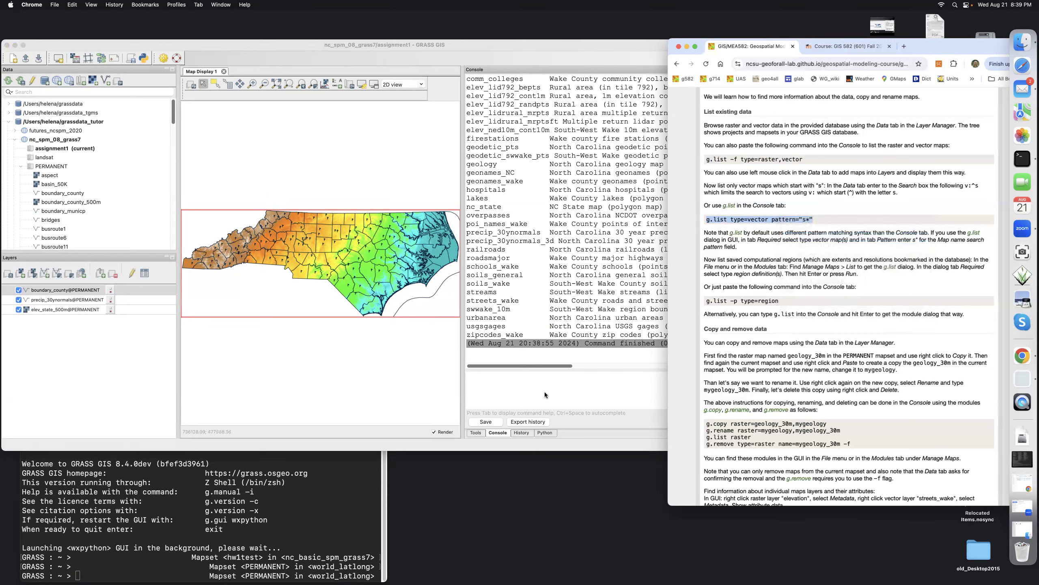
left_click(544, 389)
right_click(544, 385)
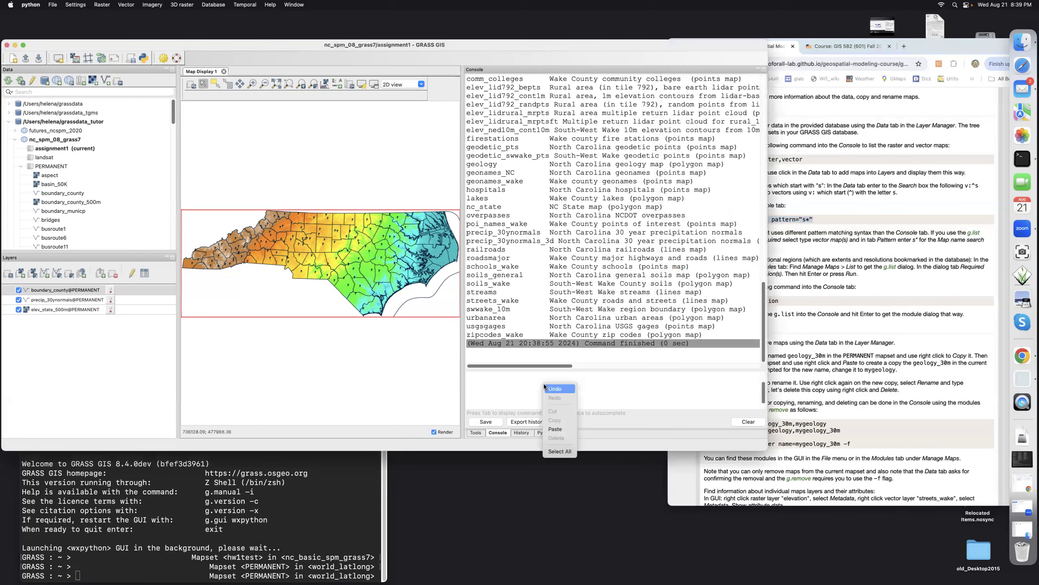
left_click(548, 429)
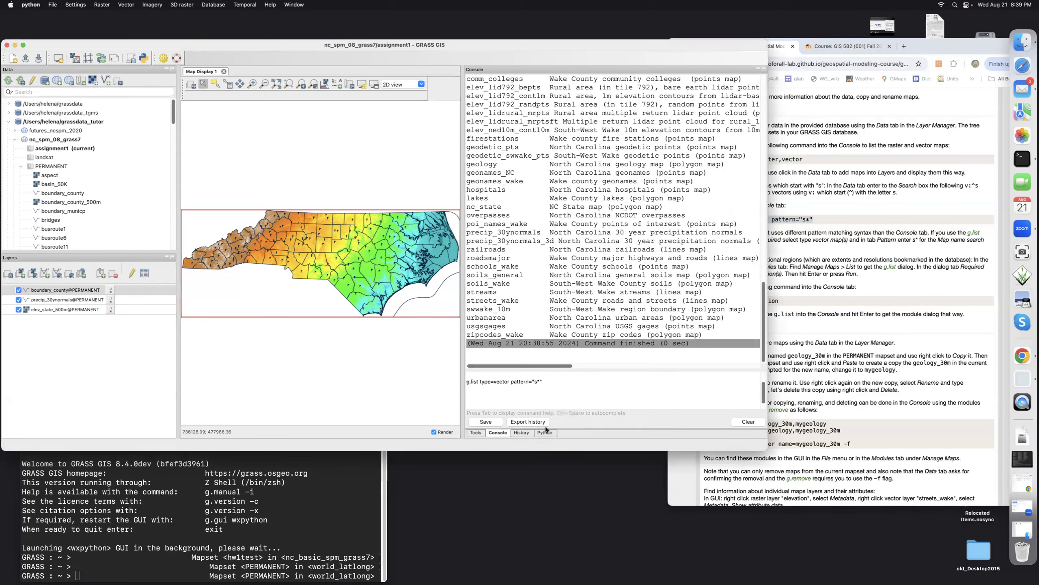
key("Return")
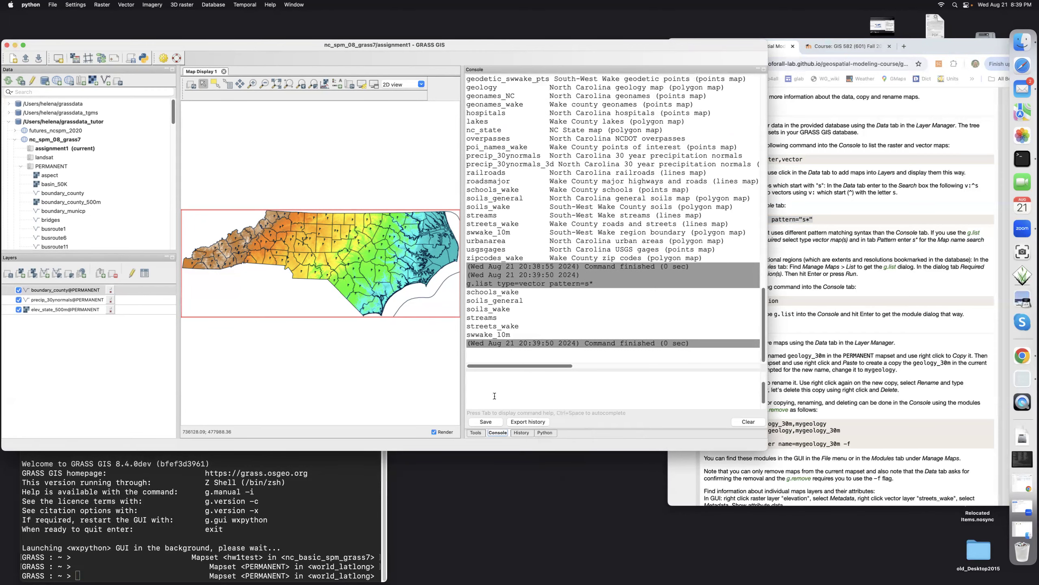
Step: Copy g.list -p type=region from the course page into the GRASS GIS console and run it
left_click(848, 247)
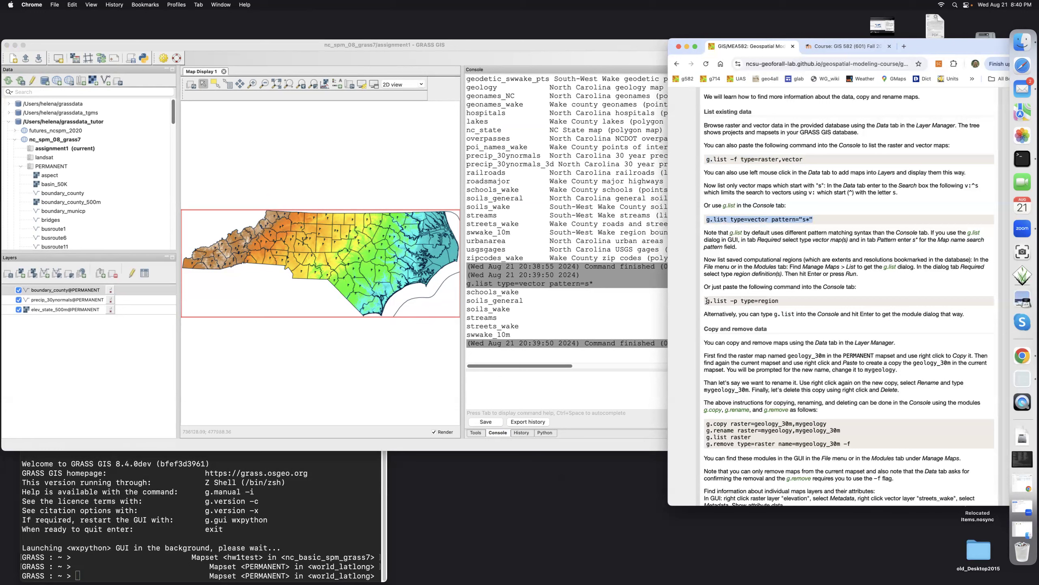
left_click_drag(707, 301, 789, 301)
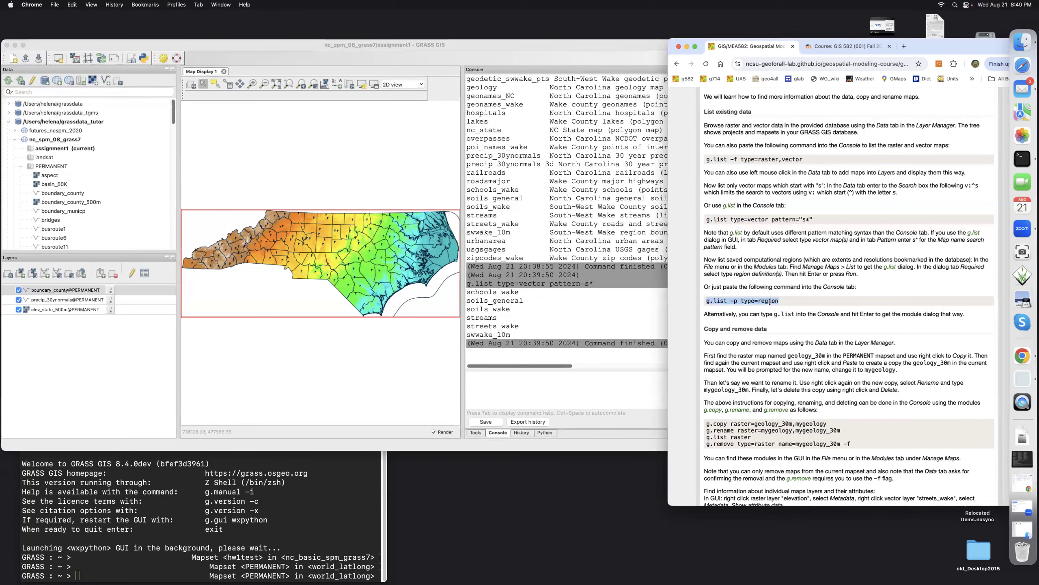
right_click(770, 300)
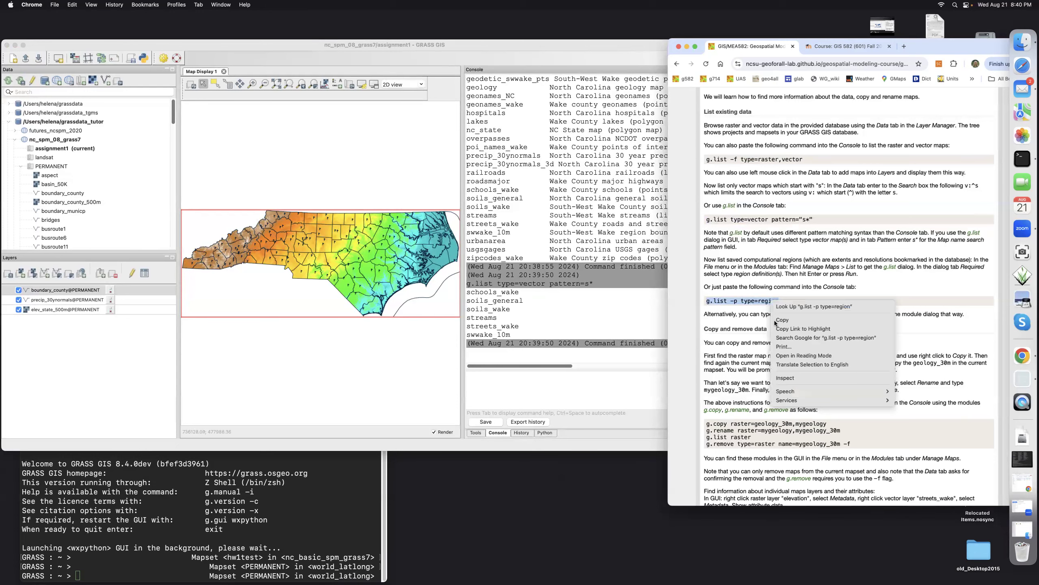
left_click(789, 320)
left_click(568, 386)
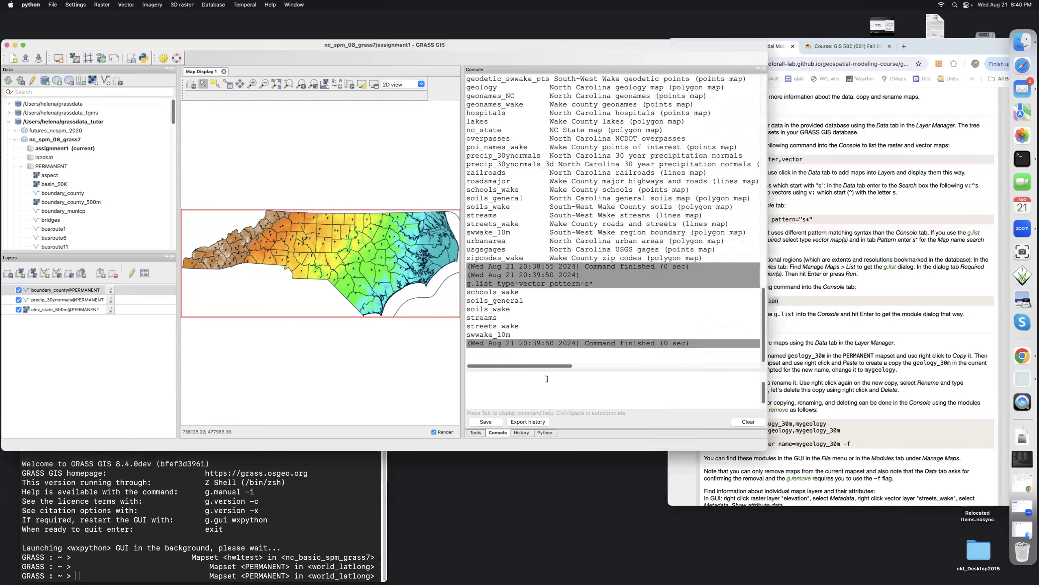
right_click(540, 385)
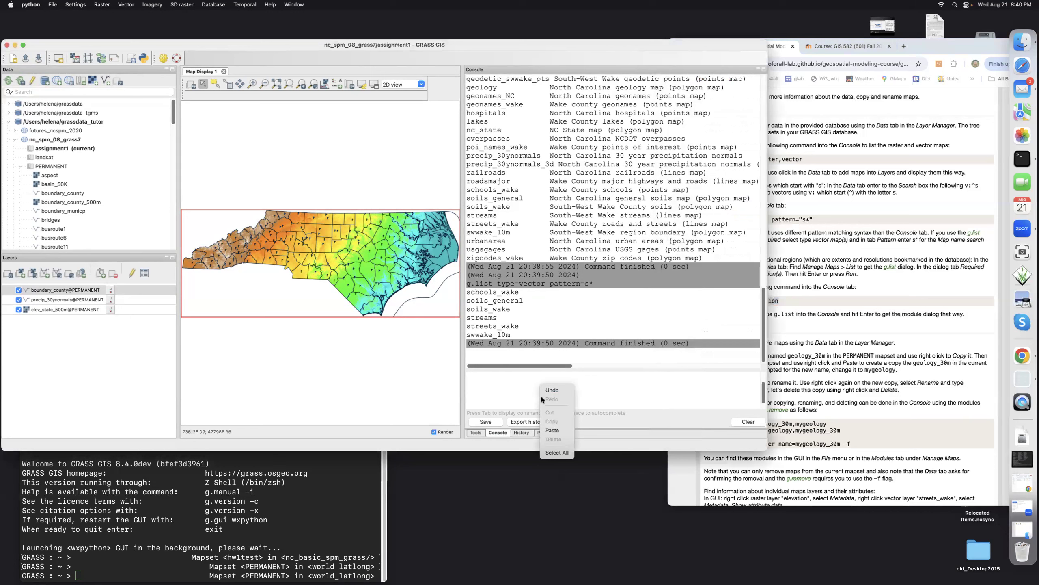
left_click(549, 431)
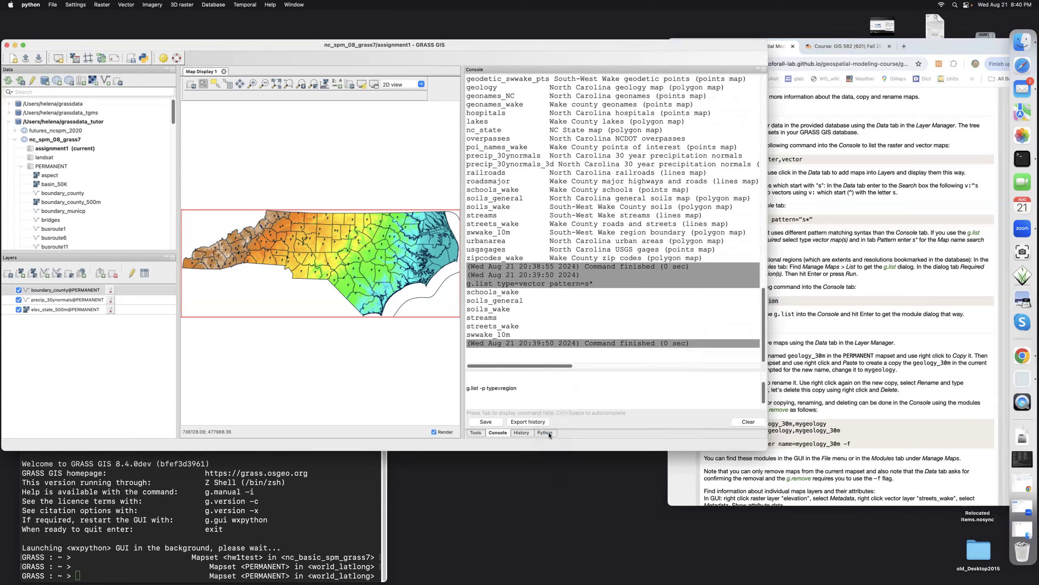
key("Return")
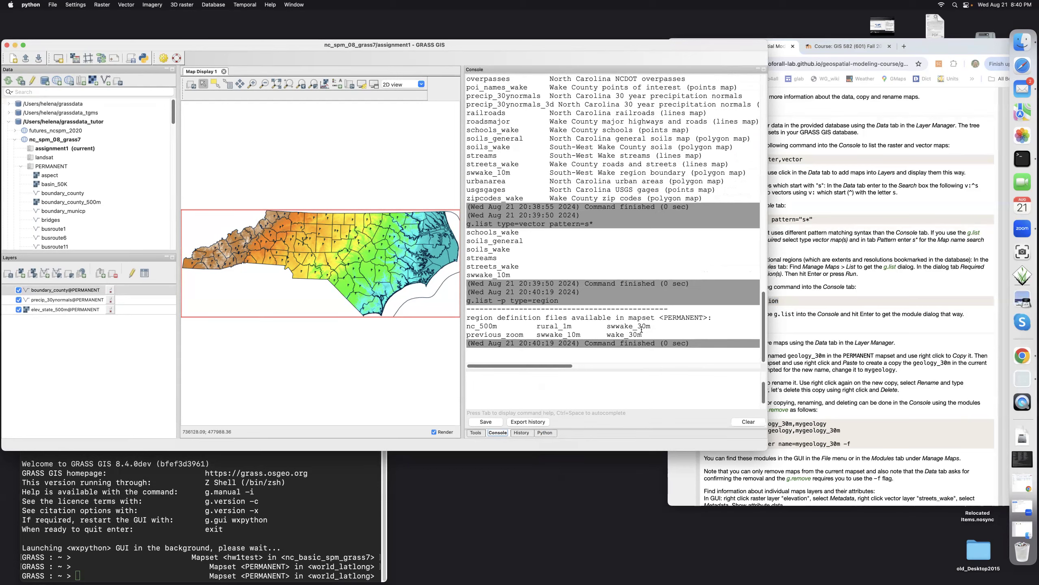
Step: Read the Copy and remove data instructions on the course page and copy the geology_30m raster from the PERMANENT mapset in GRASS GIS
left_click(795, 314)
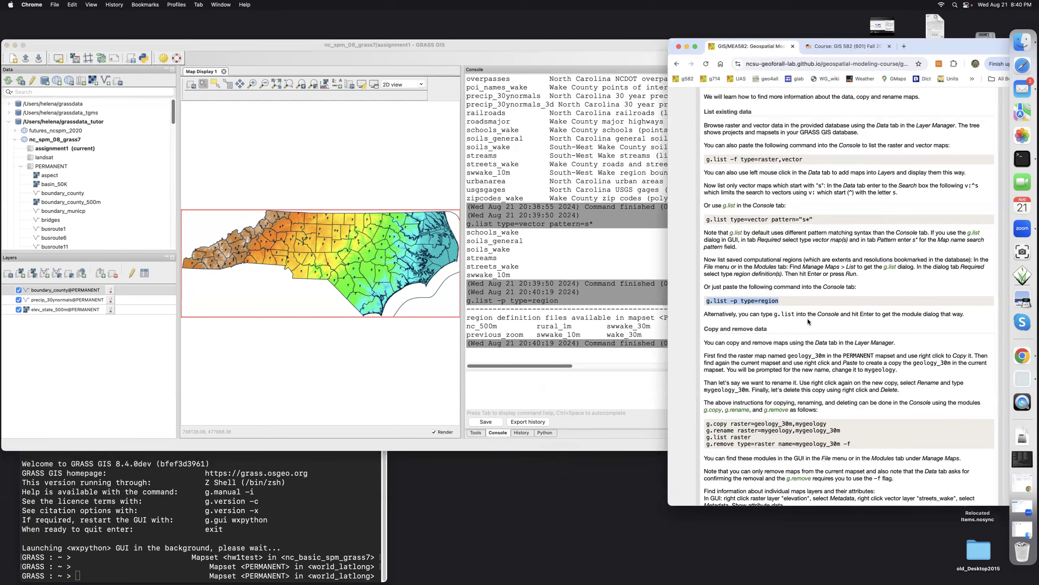
scroll(807, 324, "down", 5)
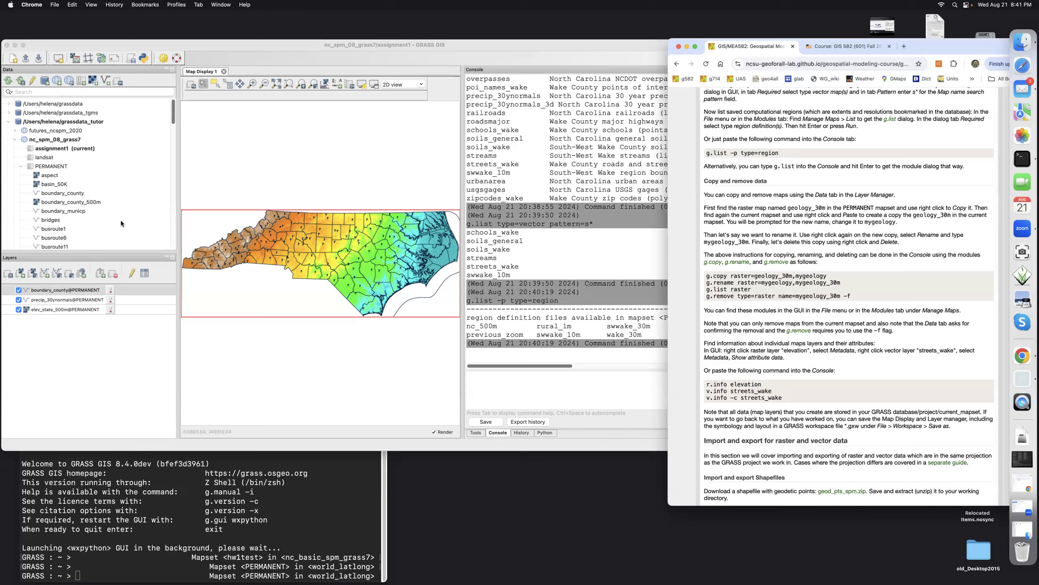
scroll(121, 224, "down", 10)
scroll(121, 223, "down", 5)
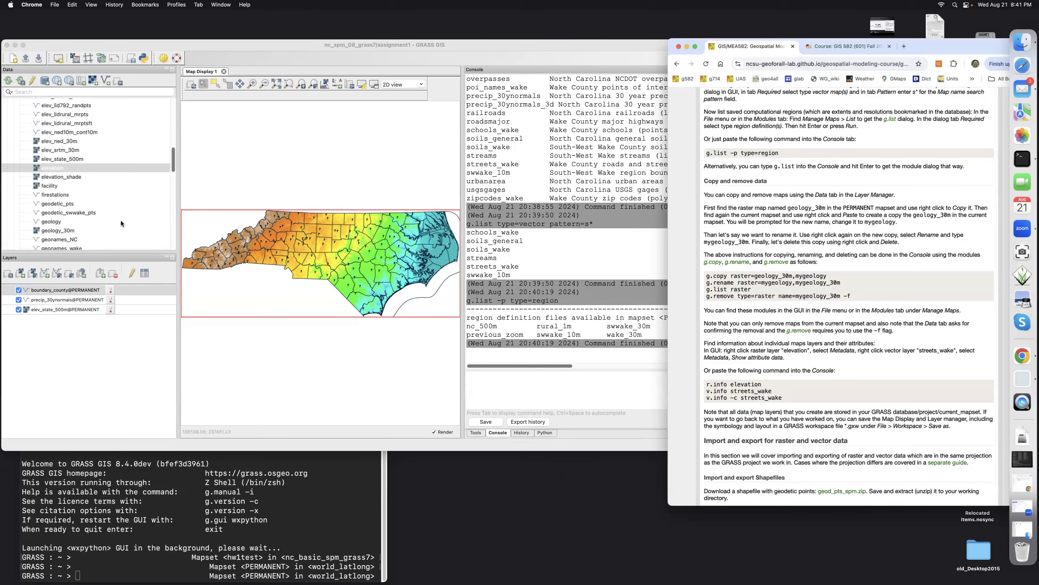
scroll(121, 224, "down", 2)
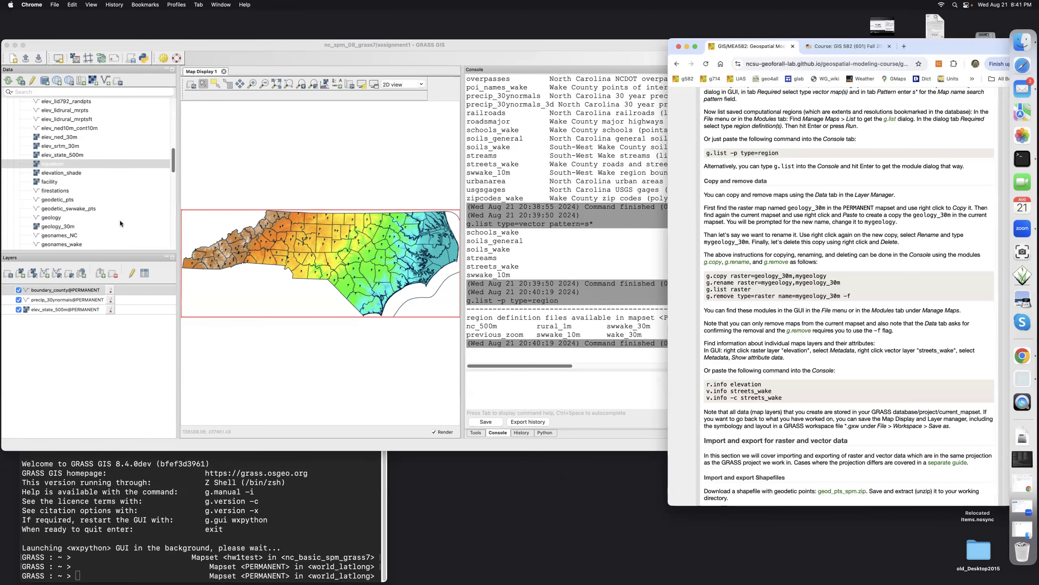
left_click(70, 214)
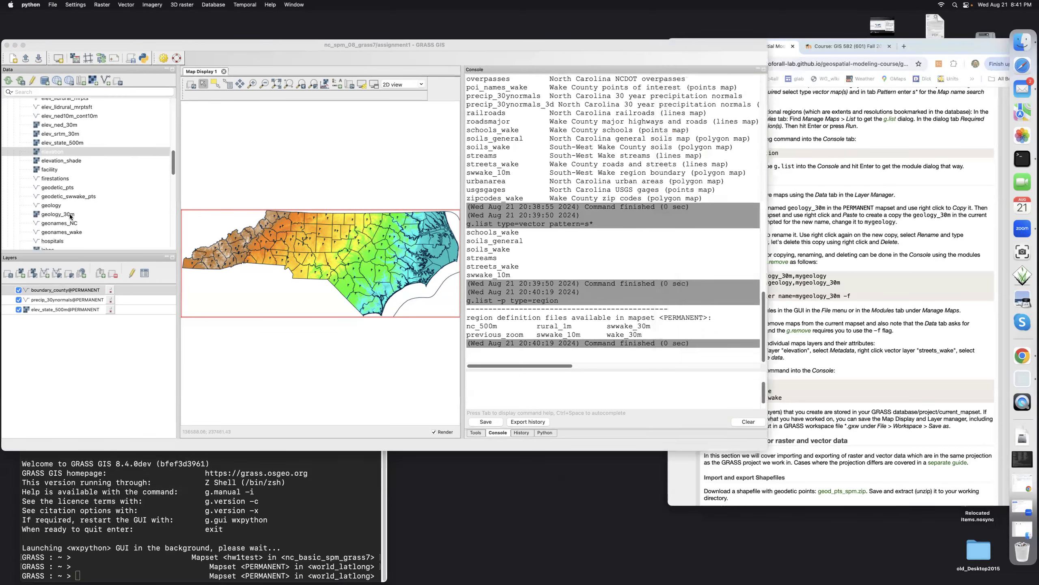
left_click(70, 214)
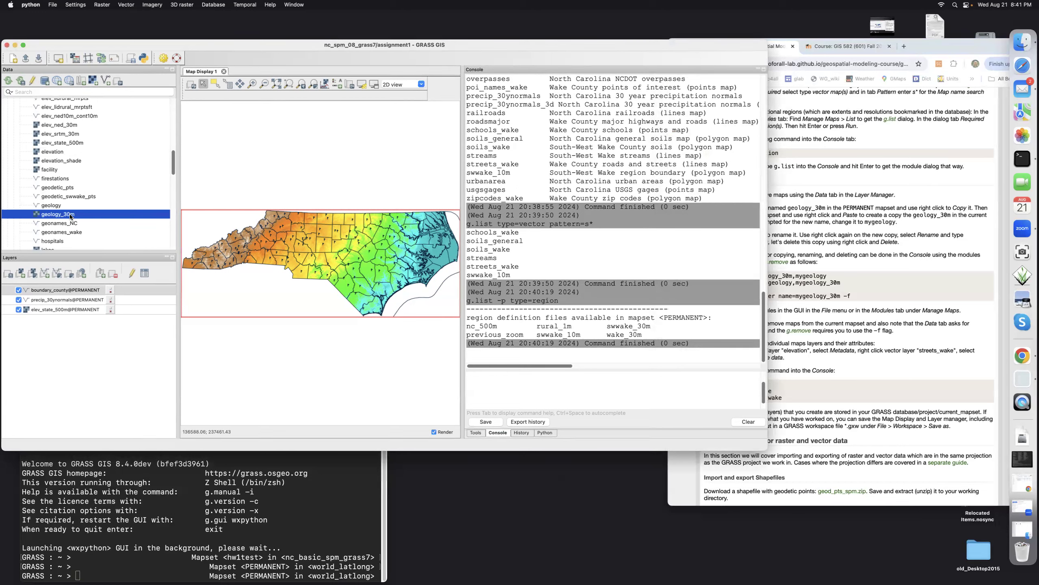
right_click(69, 215)
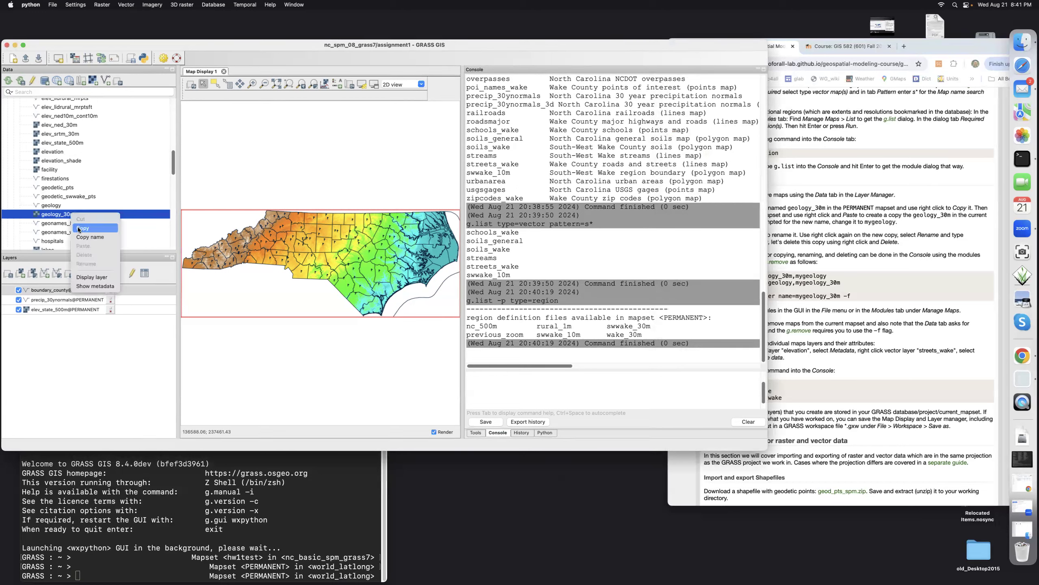
left_click(78, 227)
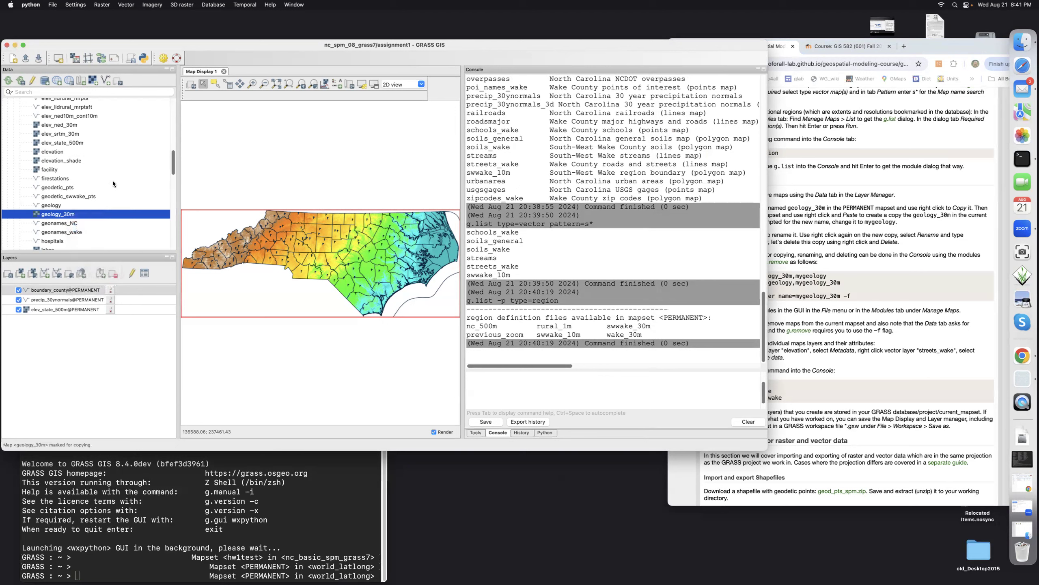
Step: Paste the copied geology_30m raster into the current assignment1 mapset and show the mapset's contents in the data tree
scroll(112, 182, "up", 15)
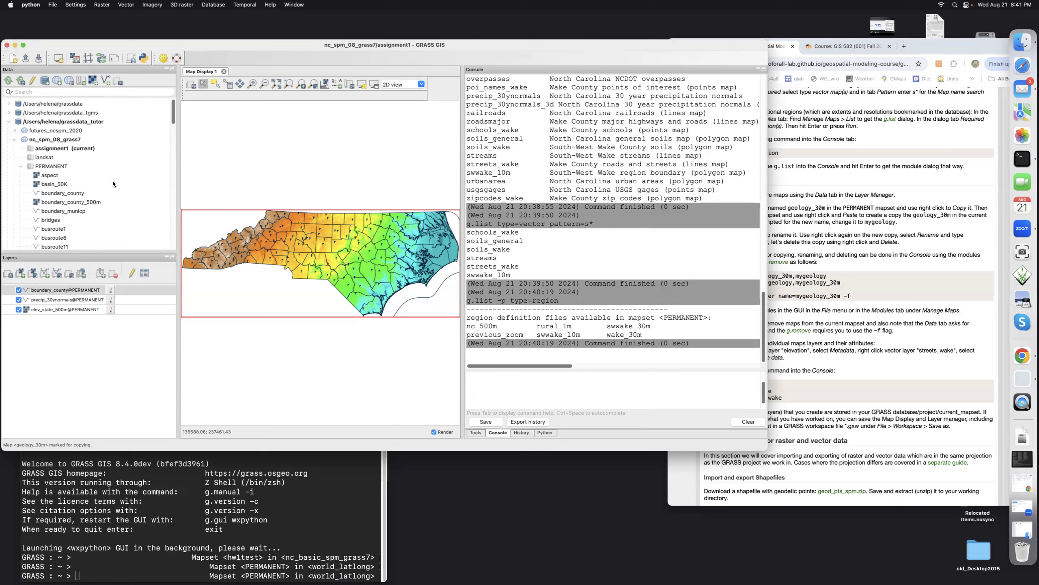
left_click(67, 150)
right_click(67, 150)
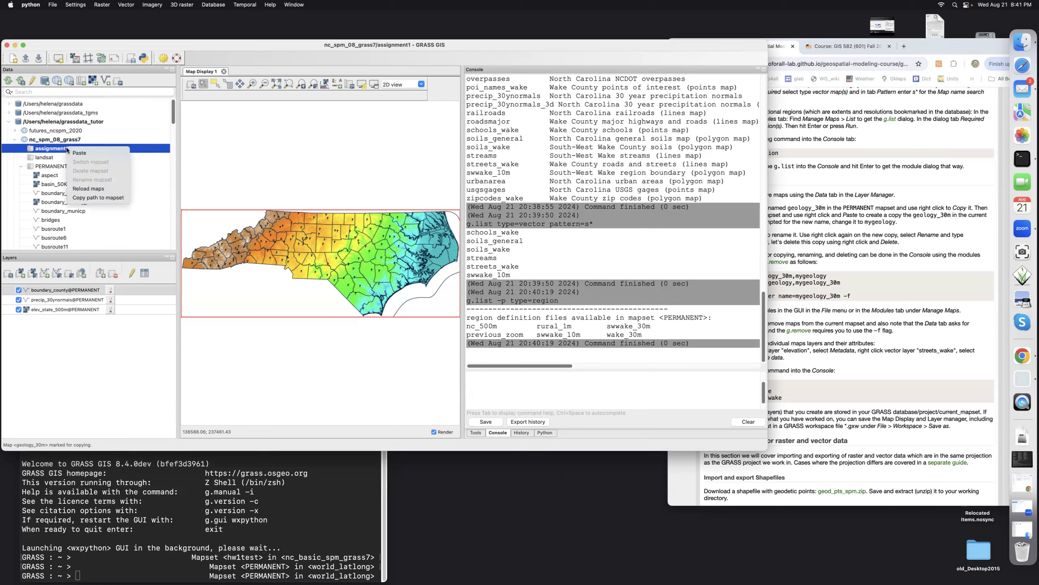
left_click(75, 155)
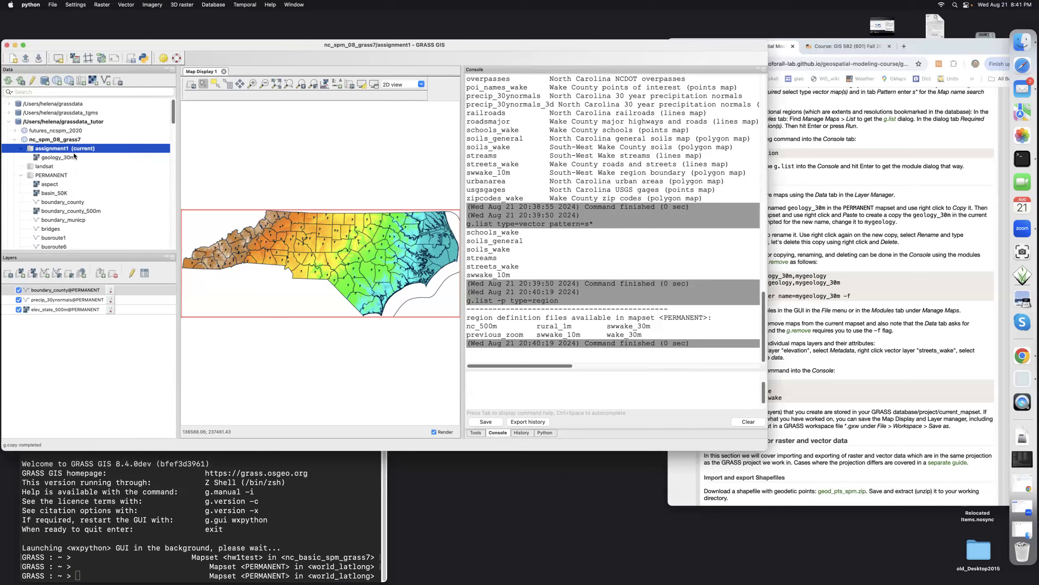
left_click(21, 148)
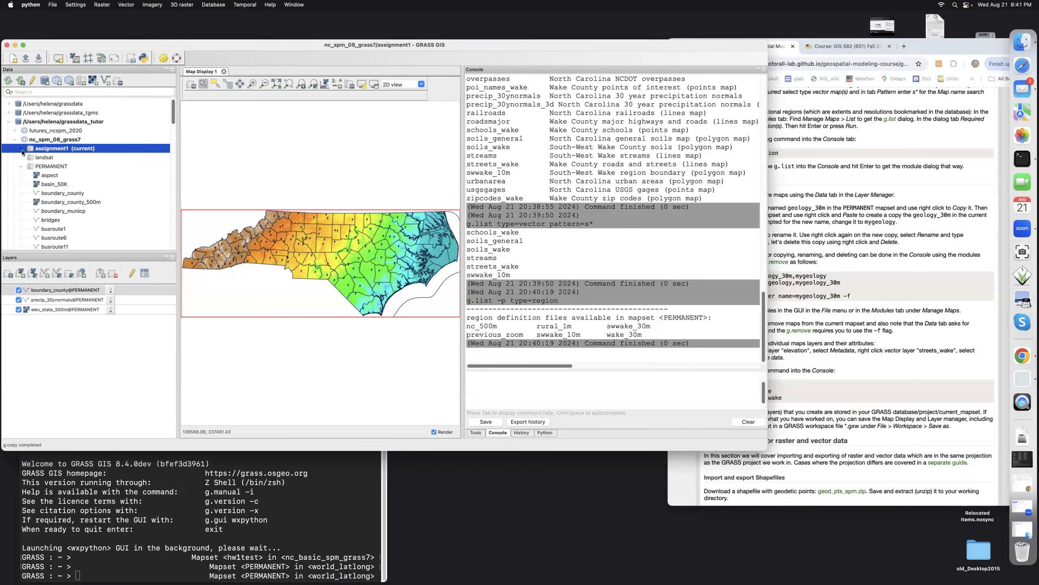
left_click(22, 148)
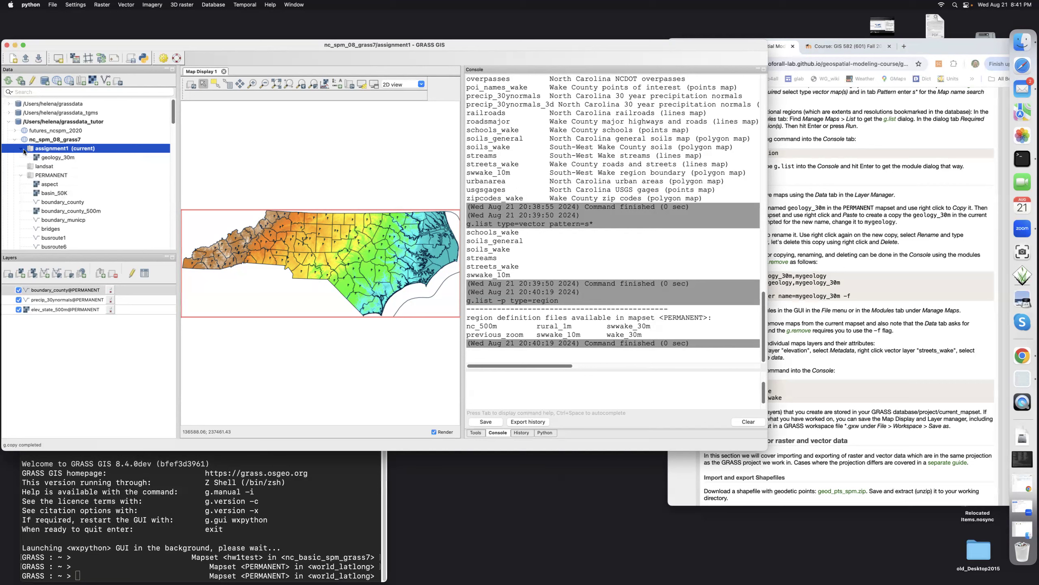
Step: Add the assignment1 copy of geology_30m to the map display and zoom to its extent
left_click(64, 159)
double_click(64, 158)
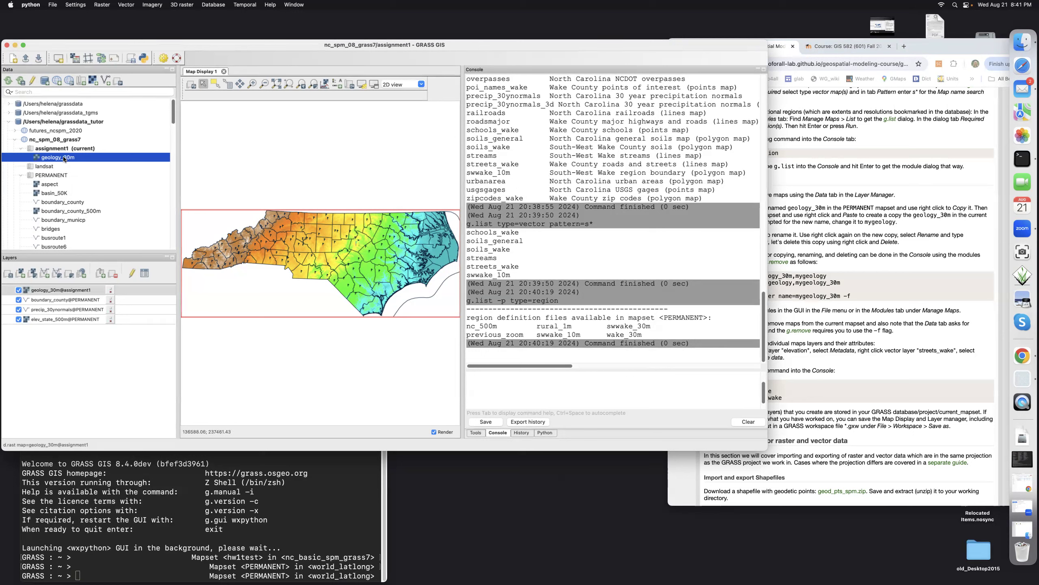
left_click(279, 82)
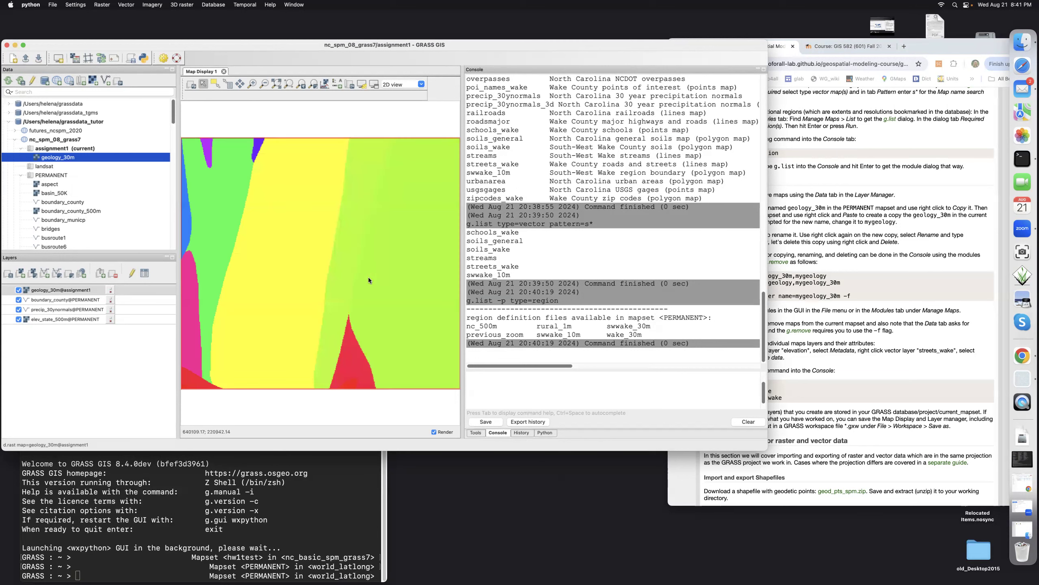
Step: Rename the geology_30m raster in the assignment1 mapset to mygeology_30m
right_click(79, 160)
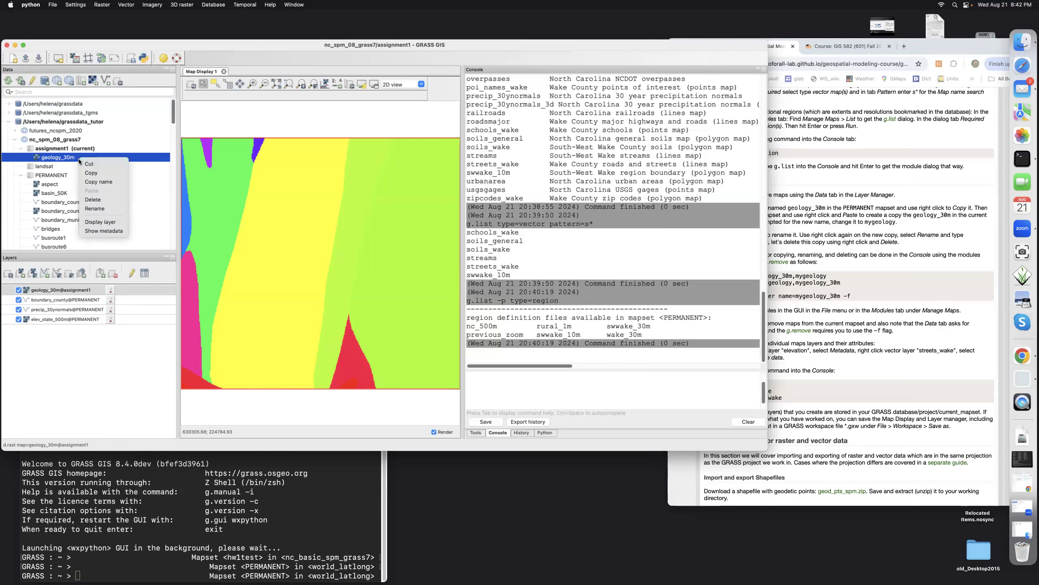
left_click(90, 209)
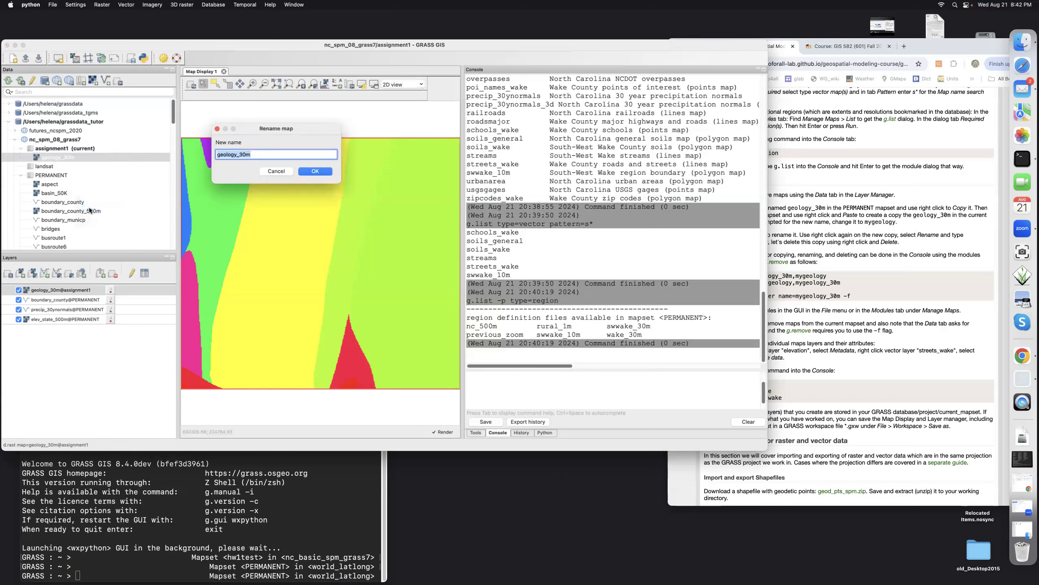
left_click(217, 154)
type("my")
left_click(315, 171)
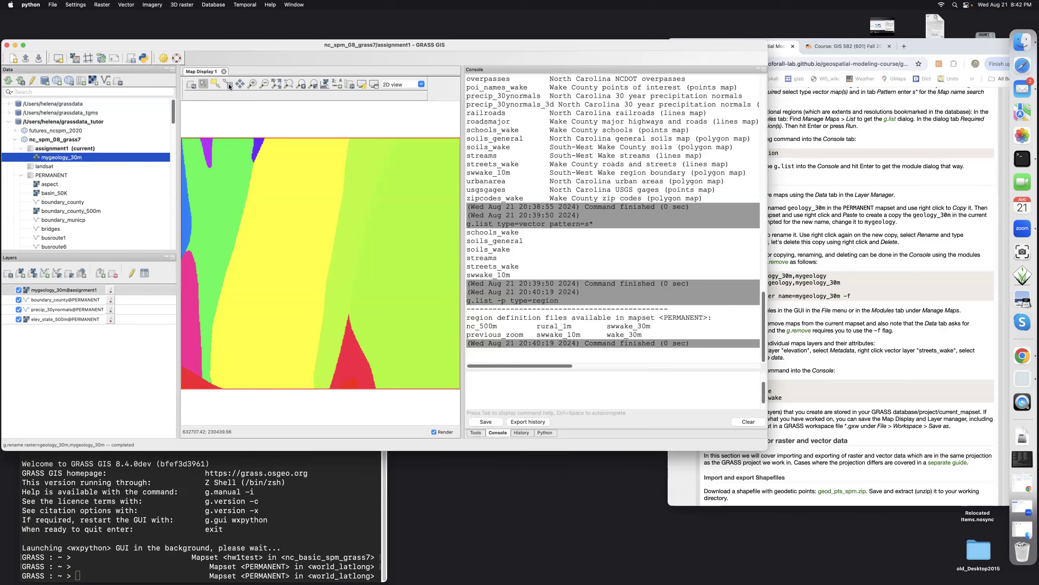
Step: Query the mygeology_30m layer at a point in the large yellow area of the map
left_click(47, 292)
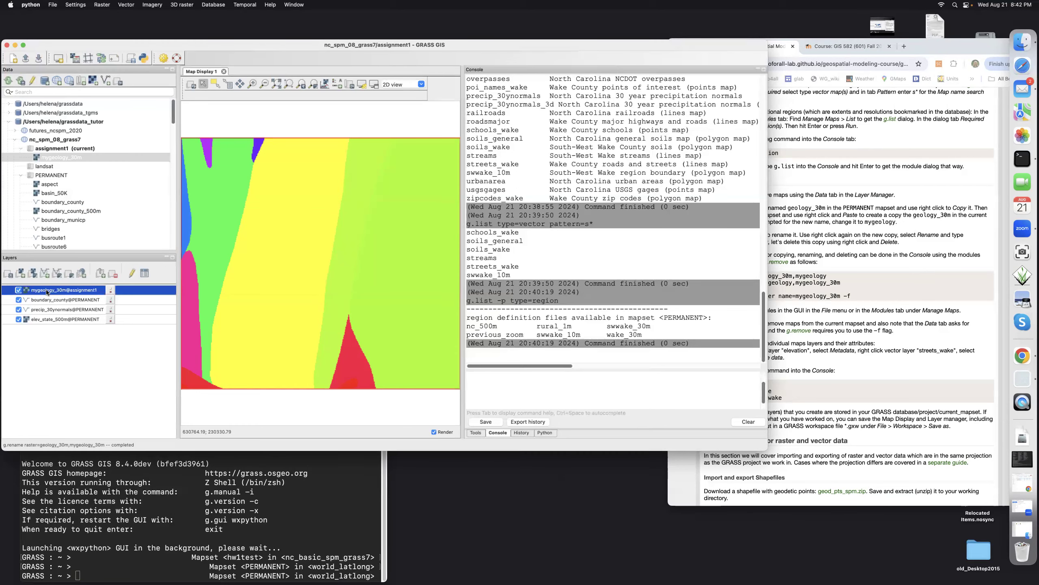
left_click(228, 84)
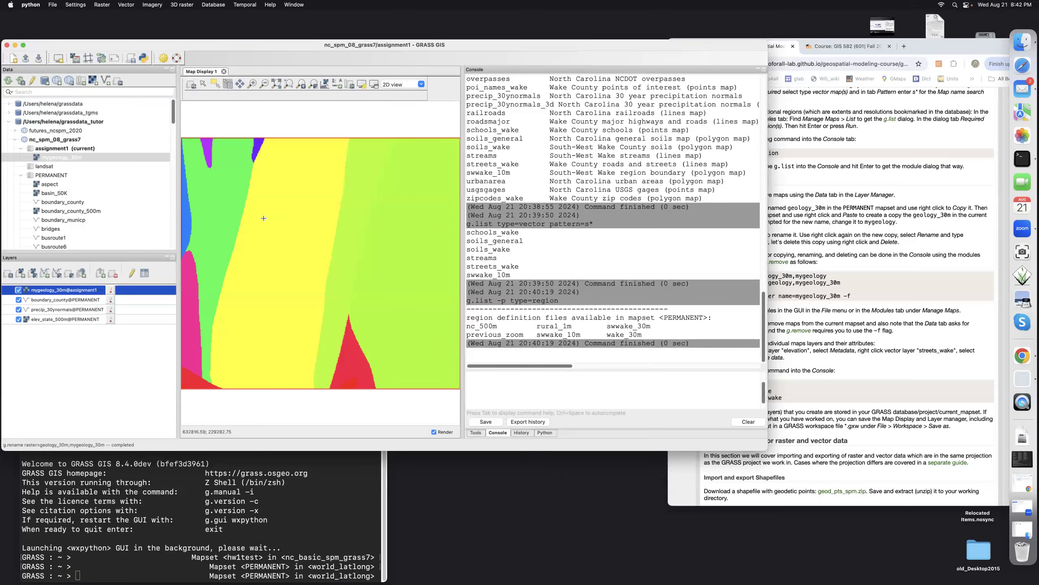
left_click(271, 229)
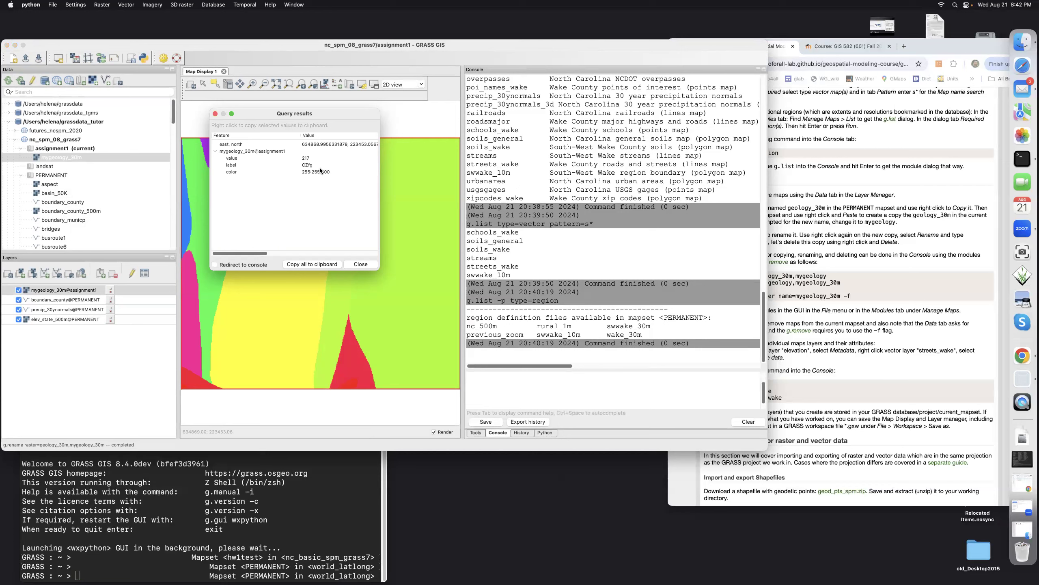
Step: Close the query results and switch to the assignment page in Chrome to read the copy and remove instructions
left_click(215, 114)
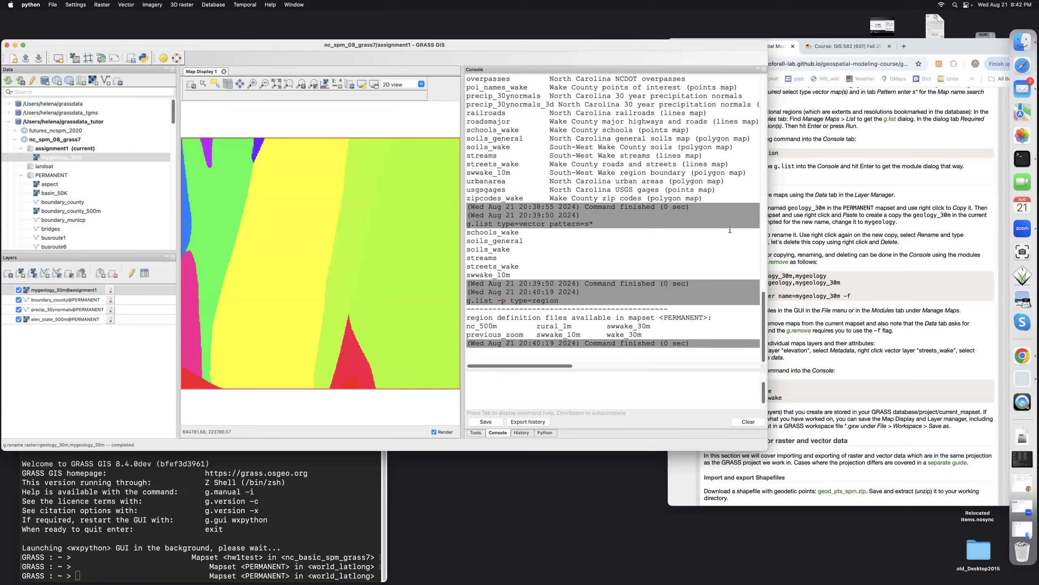
left_click(906, 253)
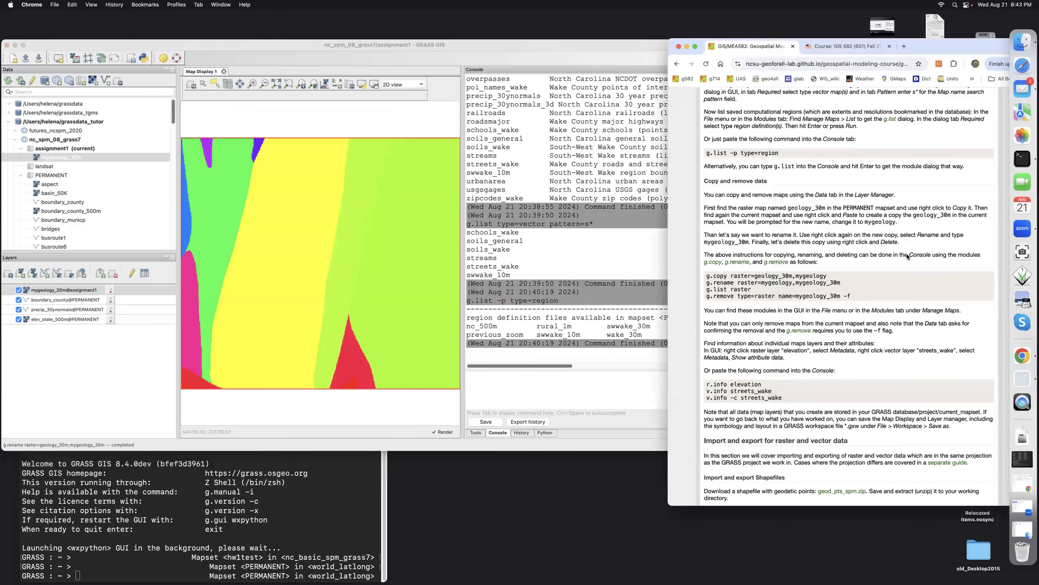
left_click(94, 156)
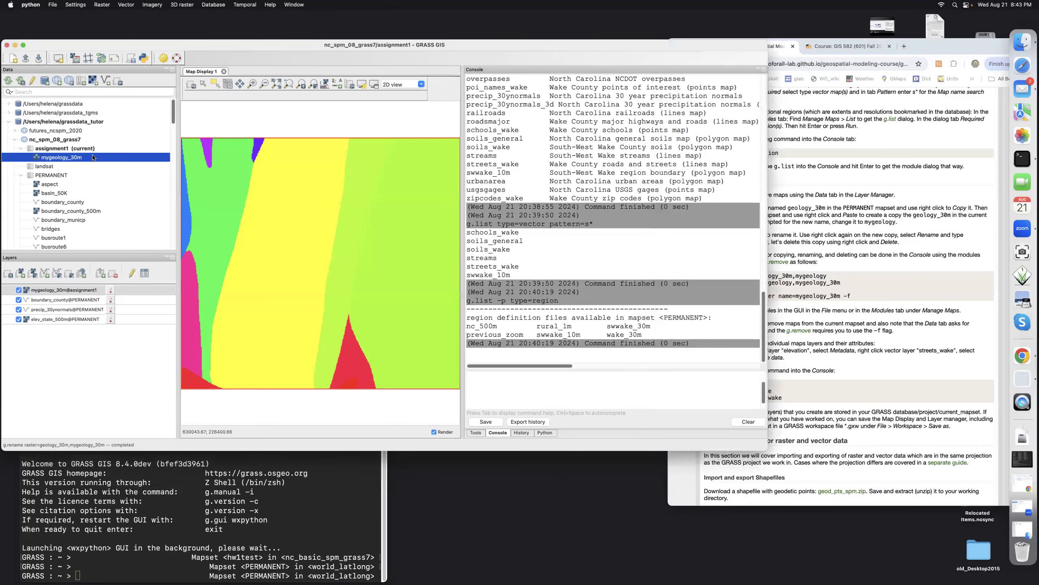
right_click(94, 158)
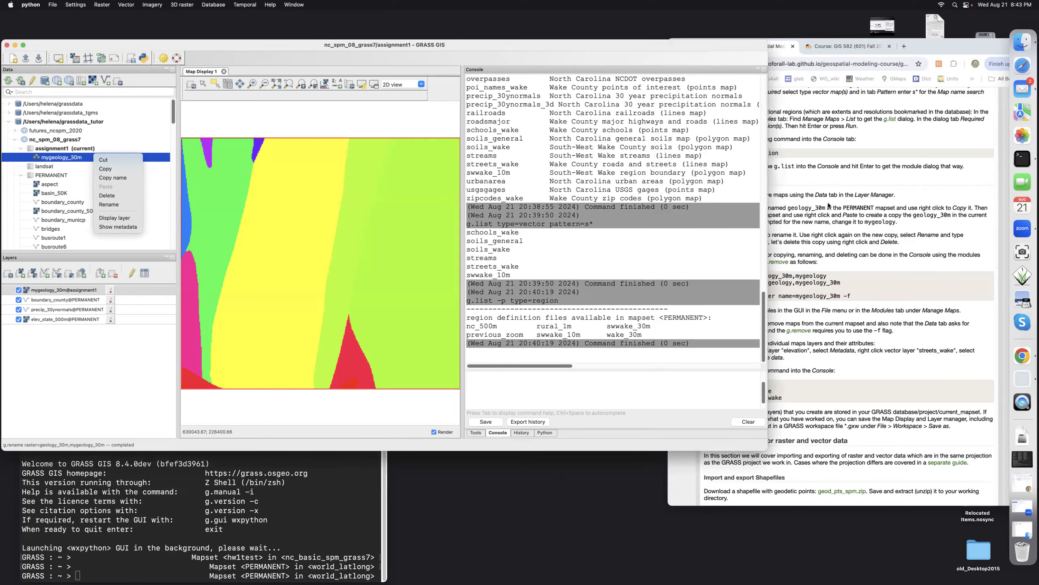
left_click(836, 213)
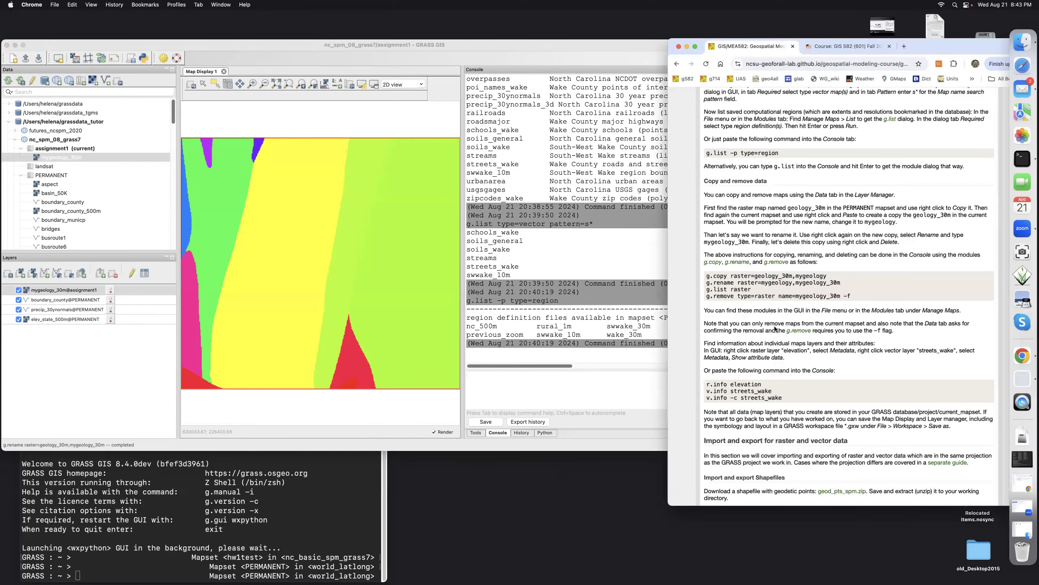
Step: Copy the commands "g.list raster" and "g.remove type=raster name=mygeology_30m -f" from the assignment page and paste them into the GRASS GIS console
left_click_drag(707, 289, 859, 296)
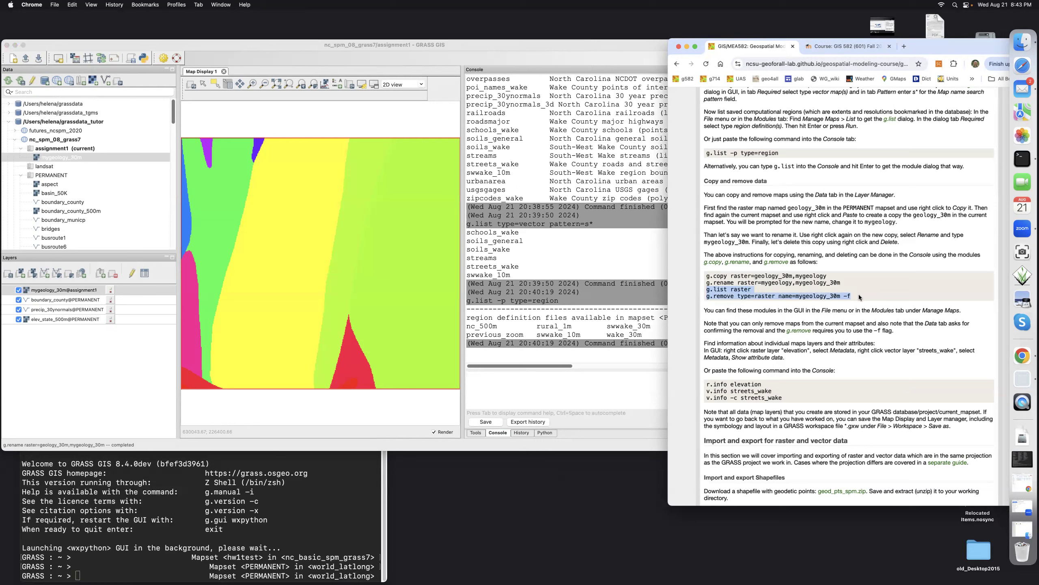
left_click(737, 292)
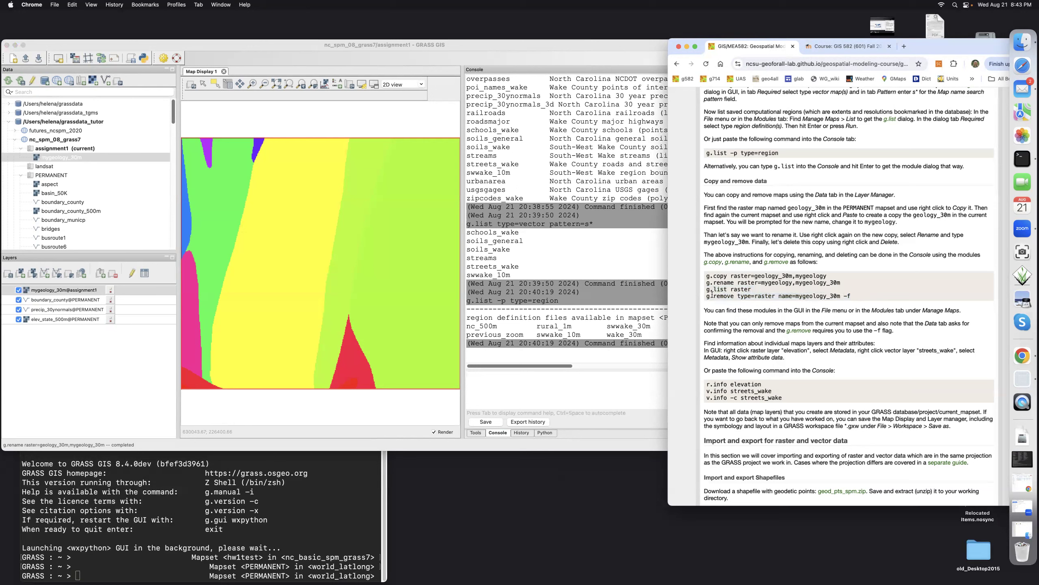
left_click_drag(708, 292, 858, 298)
key("super+c")
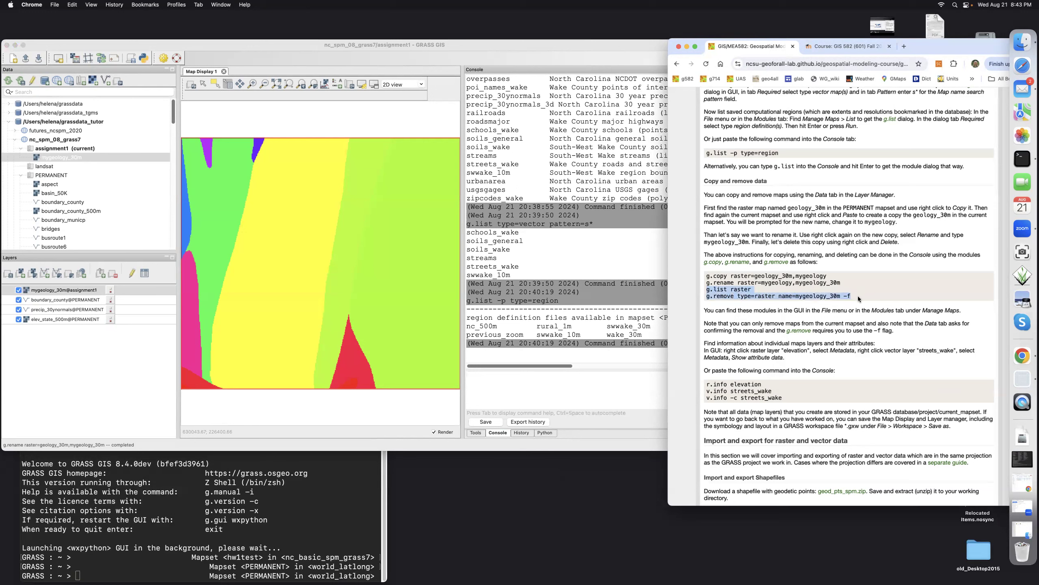
right_click(744, 294)
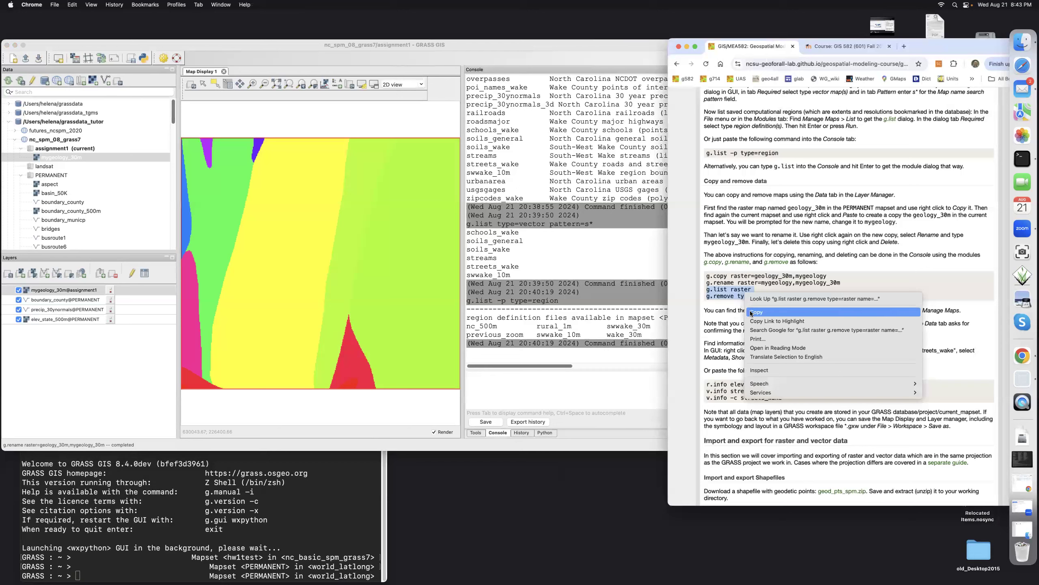
left_click(482, 381)
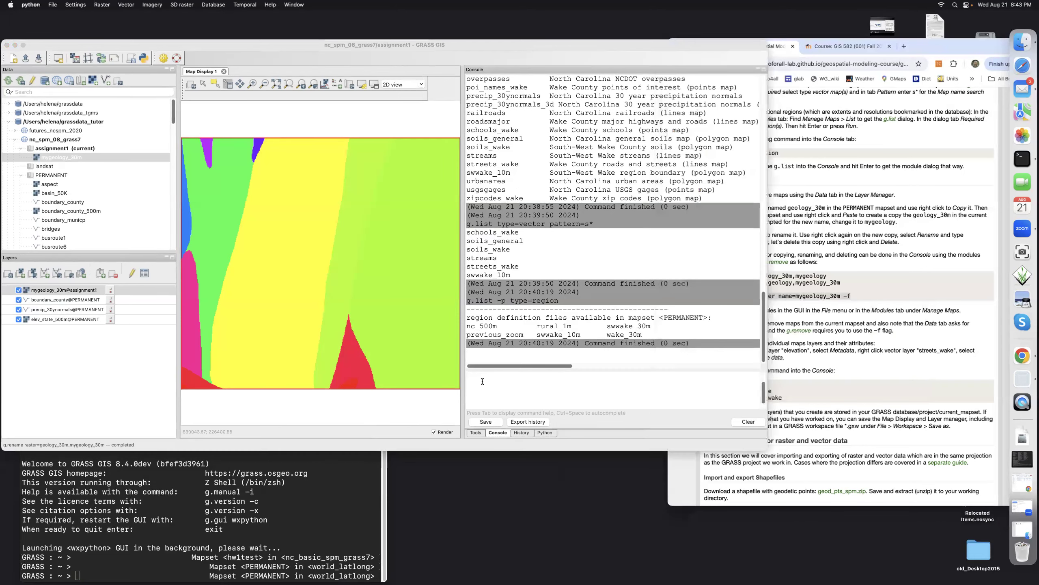
right_click(482, 381)
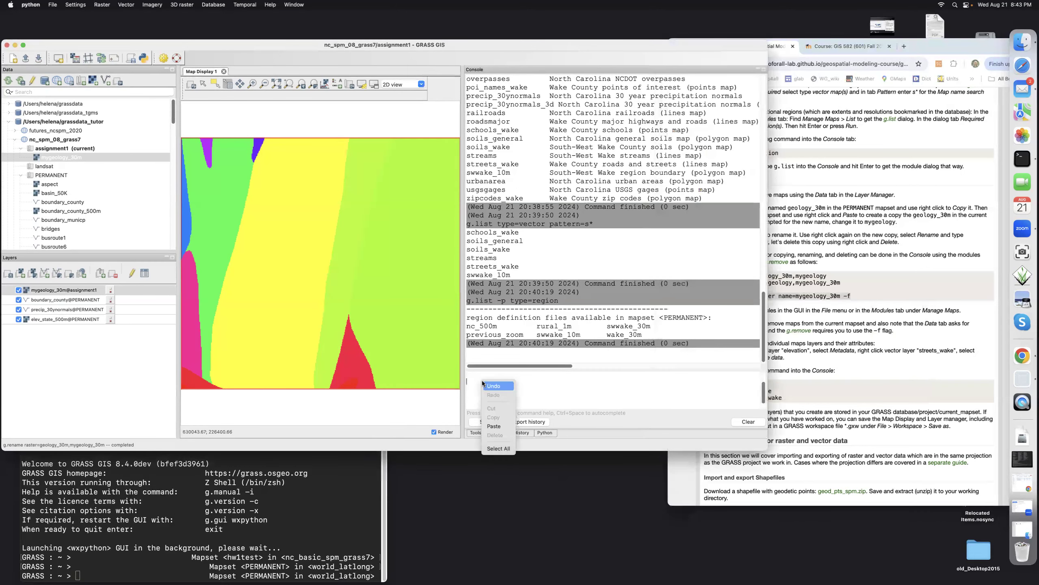
left_click(493, 426)
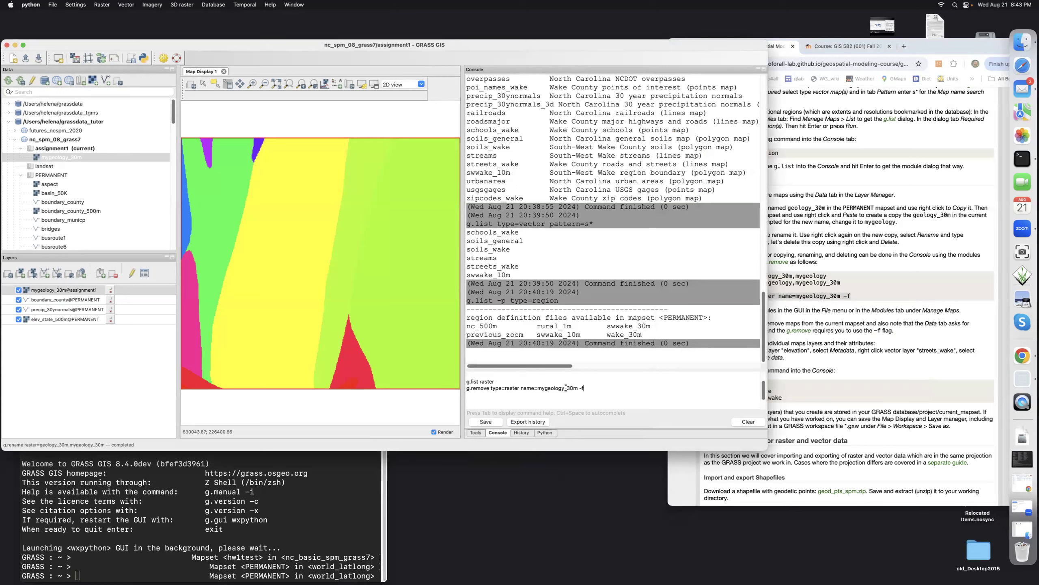
Step: Run g.list raster in the console and review the listed raster maps
left_click(500, 381)
key("Return")
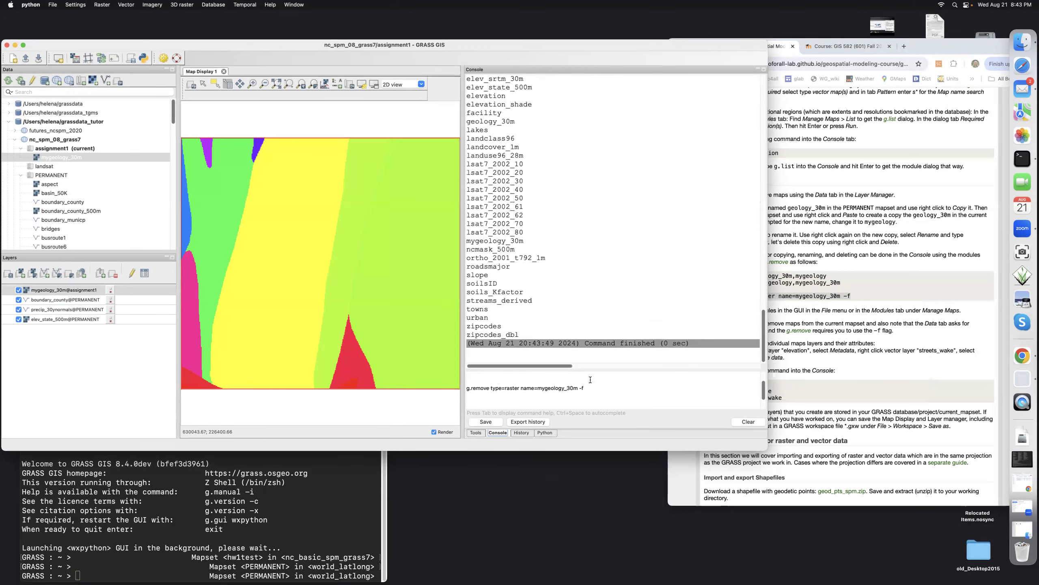
scroll(571, 215, "up", 10)
scroll(571, 215, "up", 1)
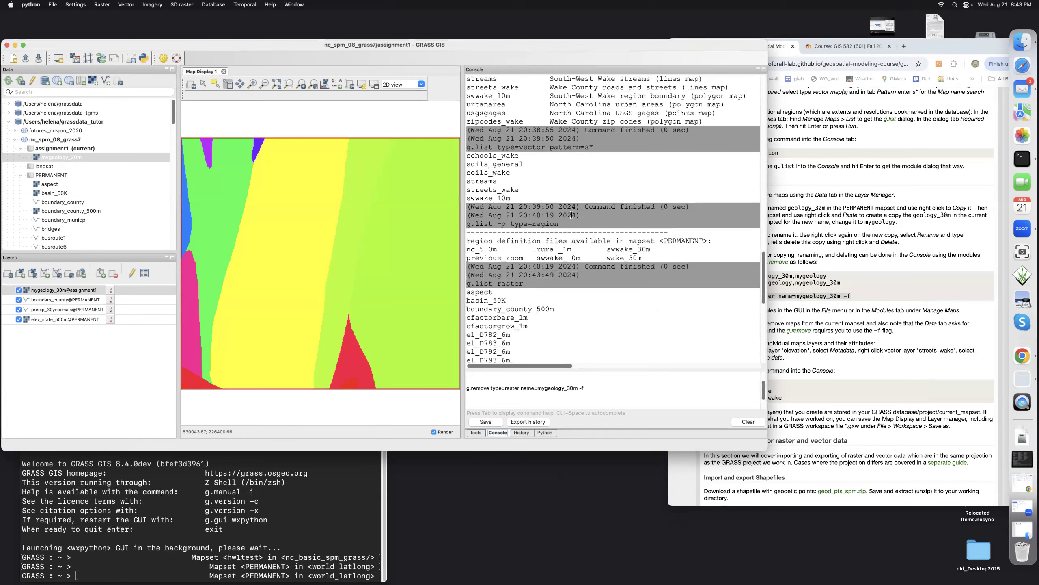
Step: Remove the mygeology_30m raster by running the pasted g.remove command with the -f flag
scroll(572, 214, "down", 12)
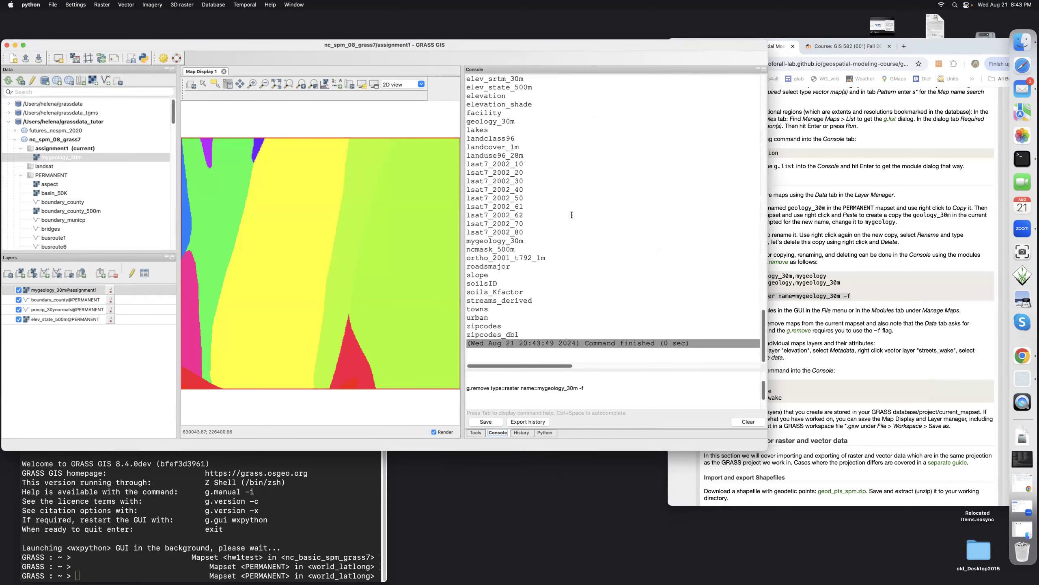
left_click(589, 387)
key("Return")
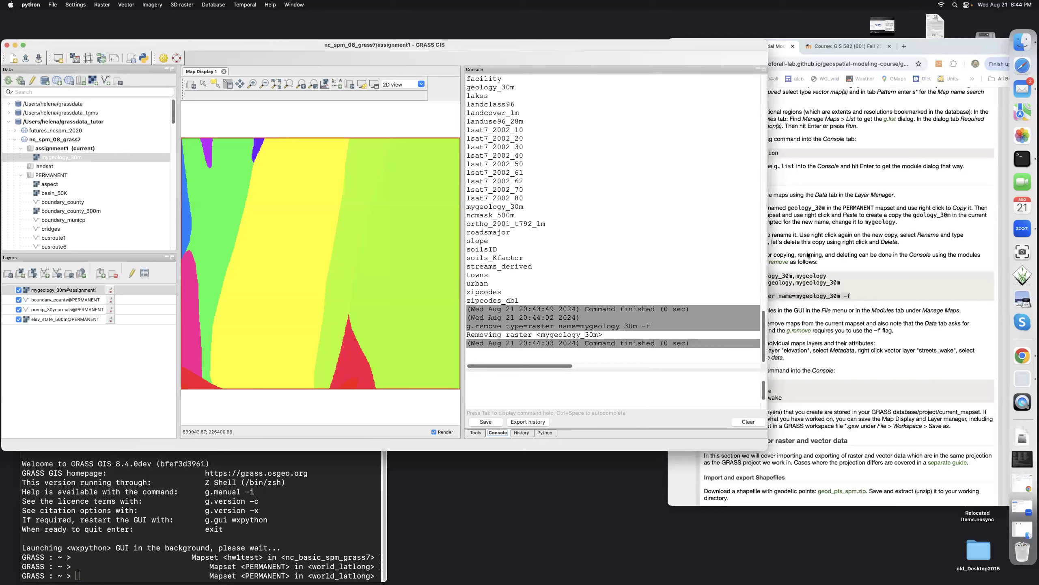
Step: Copy "r.info elevation", "v.info streets_wake" and "v.info -c streets_wake" from the assignment page in Chrome and paste them into the GRASS GIS console
left_click(927, 265)
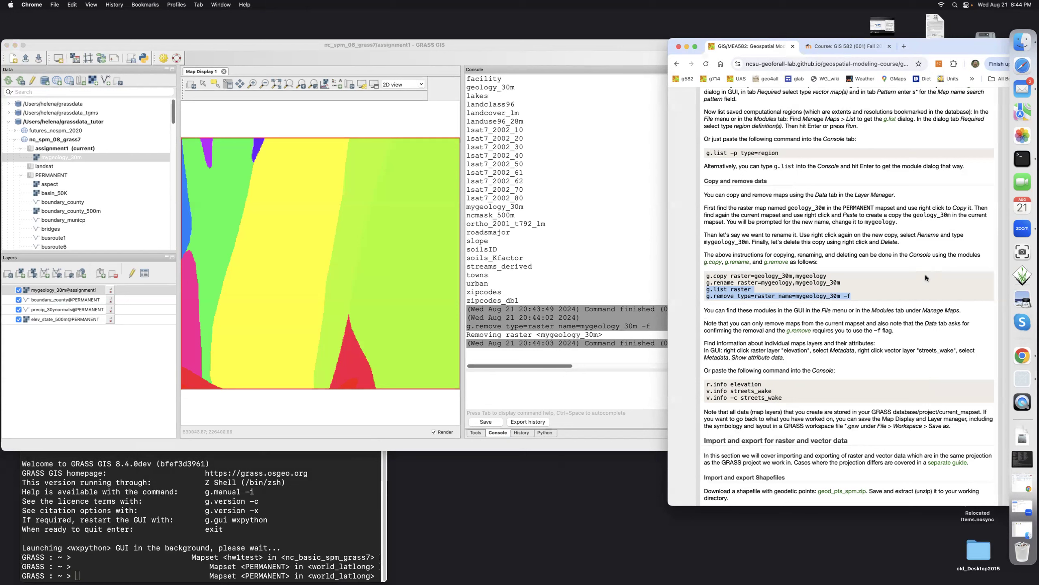
scroll(843, 353, "down", 5)
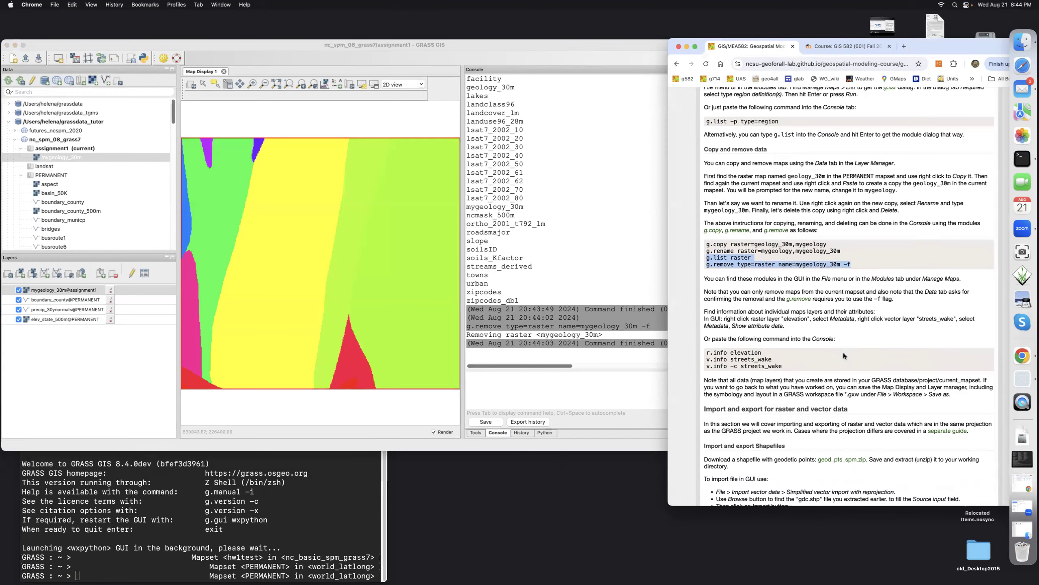
scroll(843, 353, "down", 1)
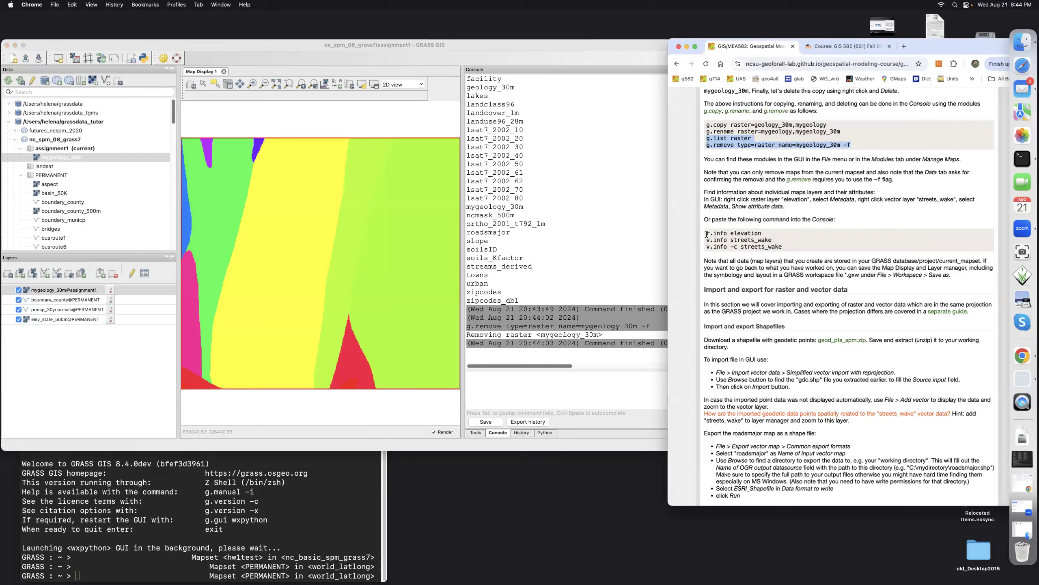
left_click_drag(707, 235, 789, 255)
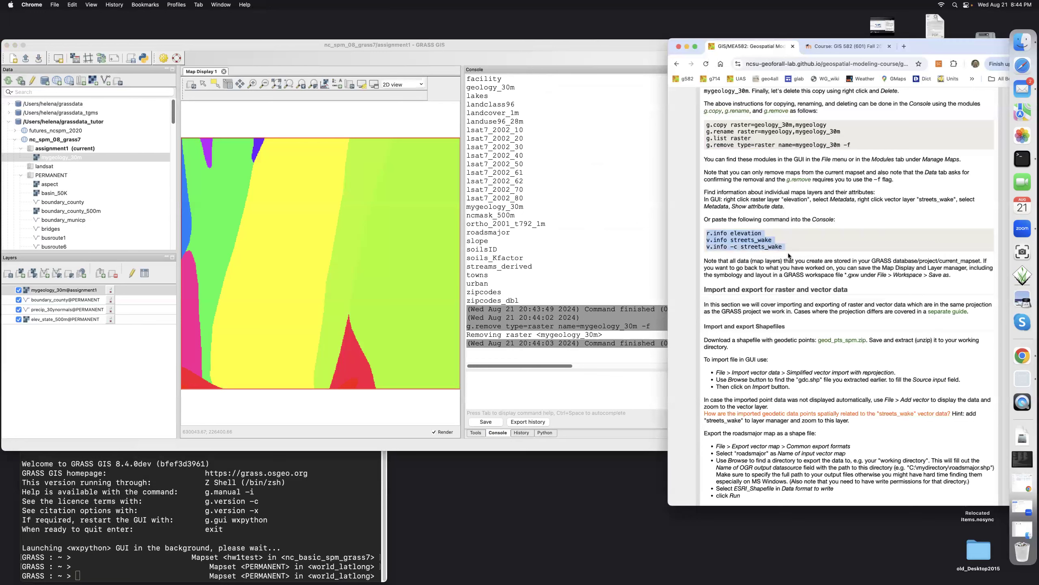
right_click(749, 240)
left_click(758, 245)
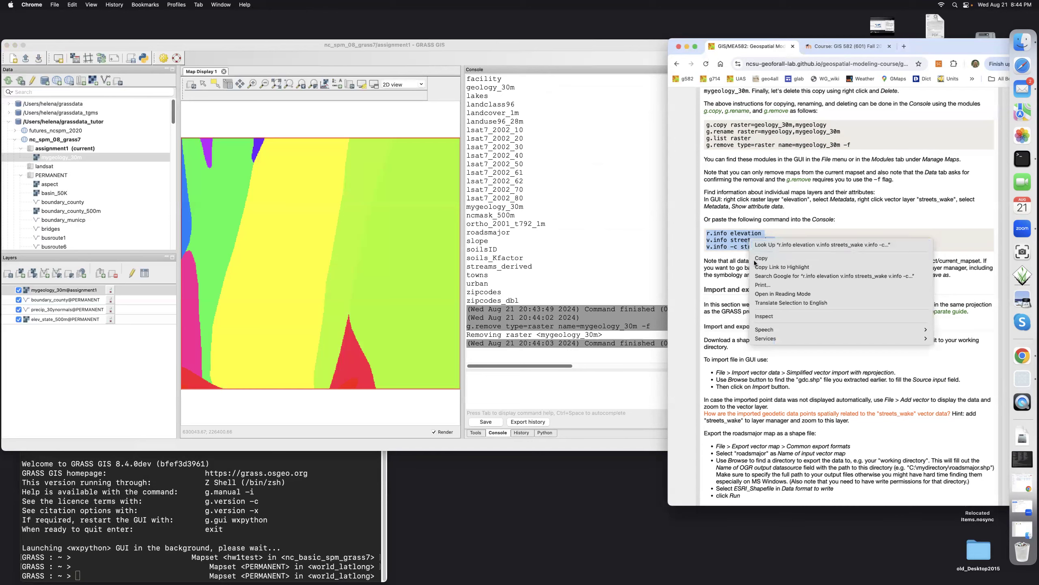
left_click(478, 381)
right_click(478, 380)
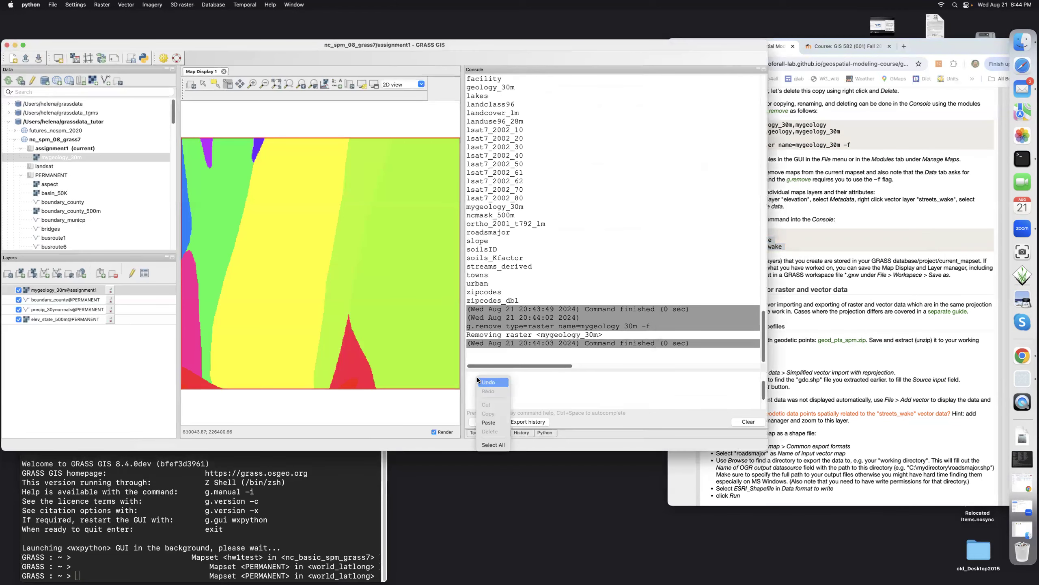
left_click(481, 423)
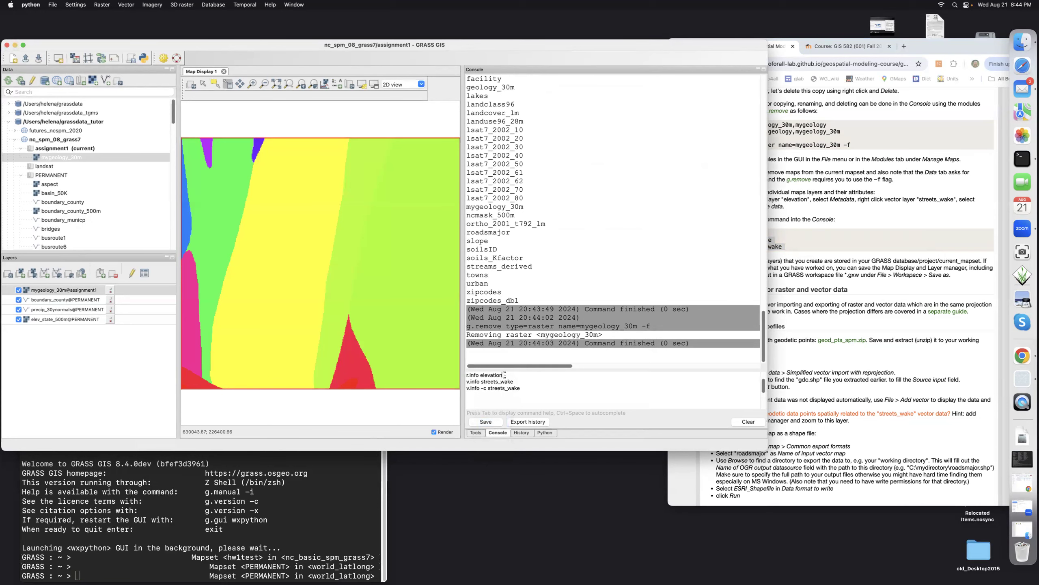
Step: Run r.info elevation and v.info streets_wake in the console and examine the metadata of both maps
key("Return")
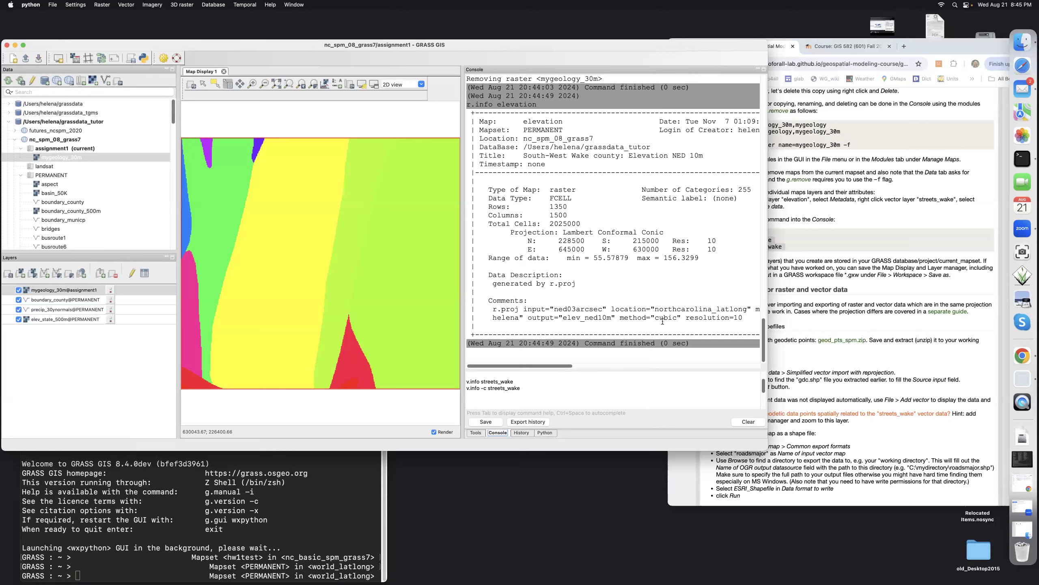
left_click(515, 381)
key("Return")
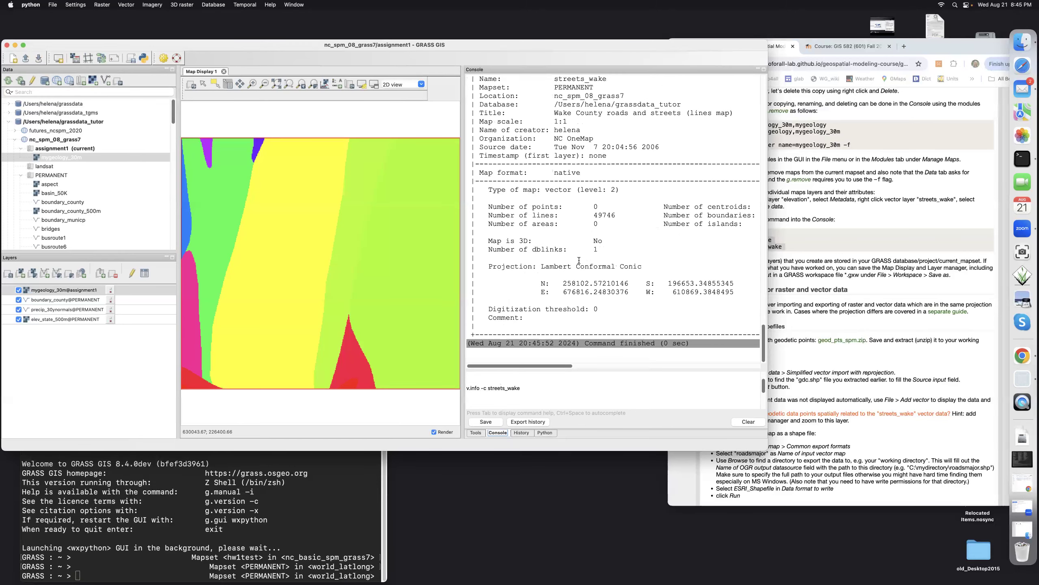
scroll(580, 259, "right", 3)
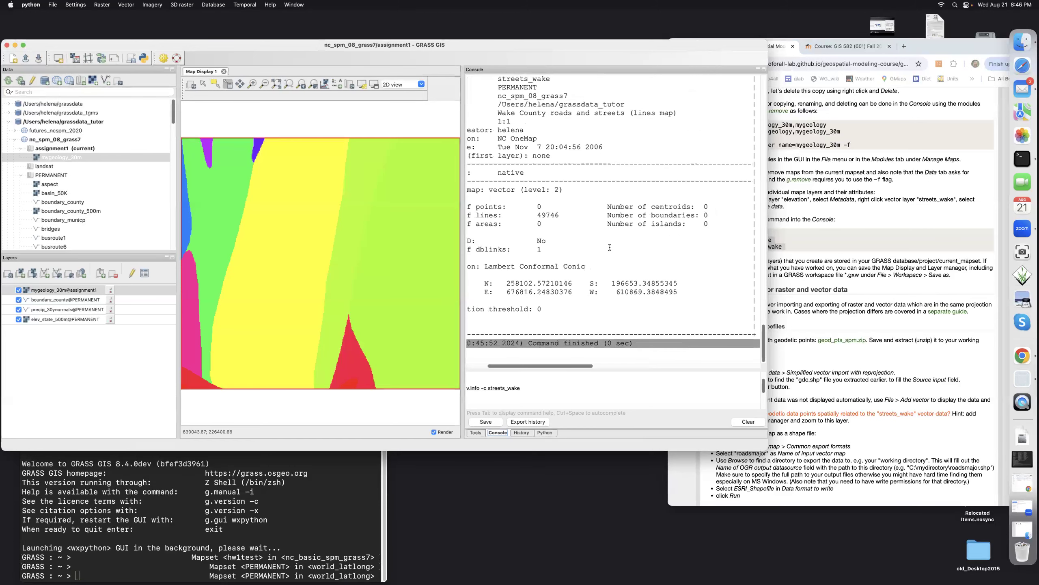
scroll(610, 247, "left", 2)
scroll(610, 247, "left", 2)
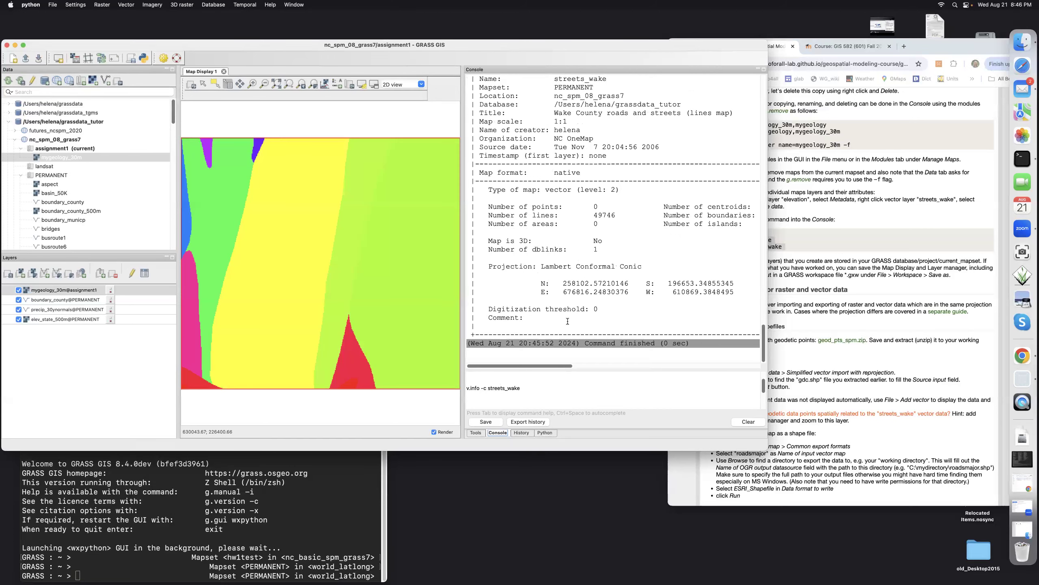
Step: Run v.info -c streets_wake and review the attribute column types and names
left_click(519, 389)
key("Return")
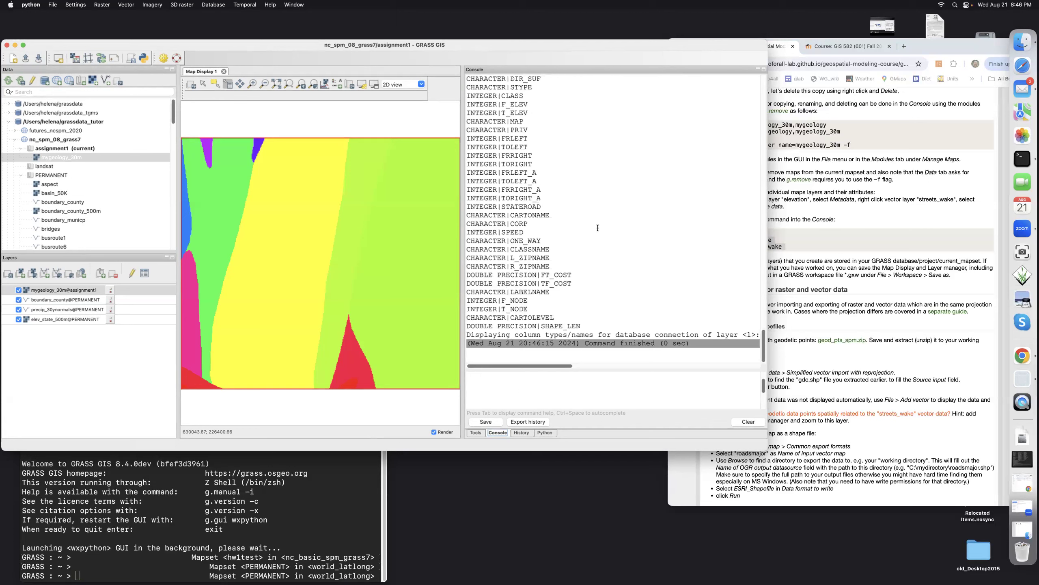
scroll(598, 228, "up", 10)
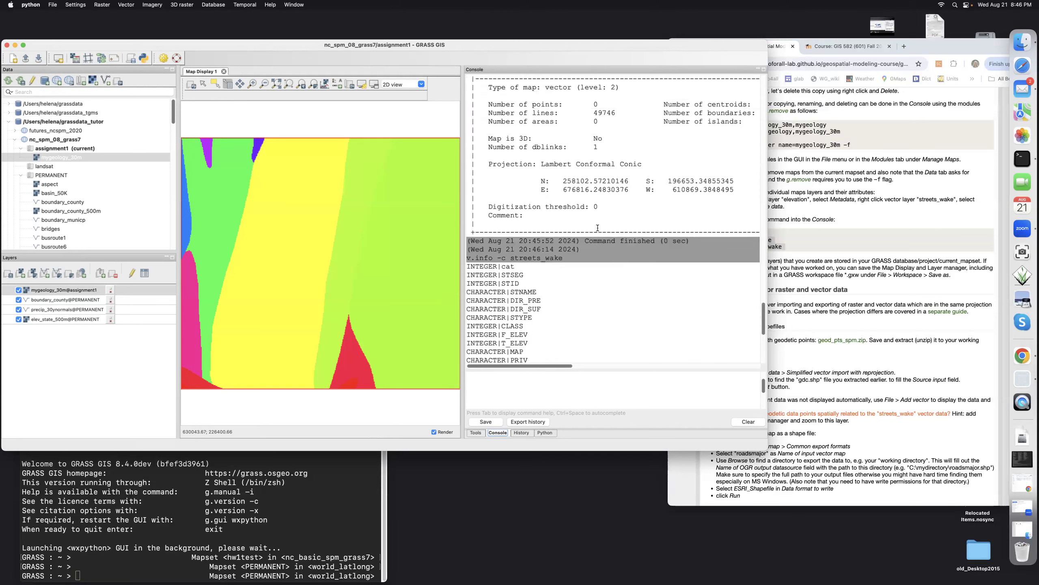
scroll(597, 228, "down", 10)
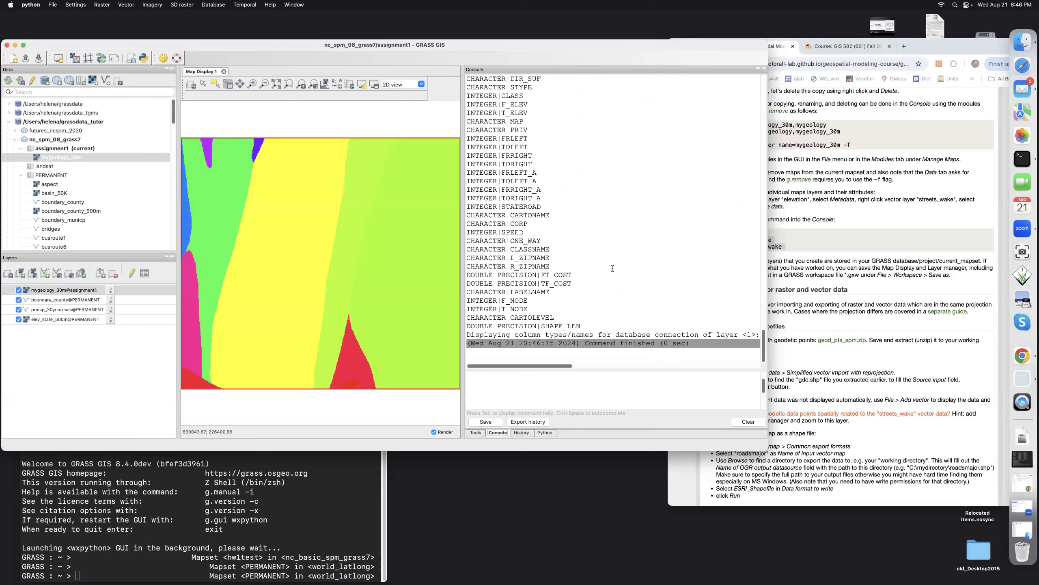
Step: Switch to the assignment page in Chrome and save the linked geod_pts_spm.zip shapefile archive into the gis582test folder
left_click(848, 361)
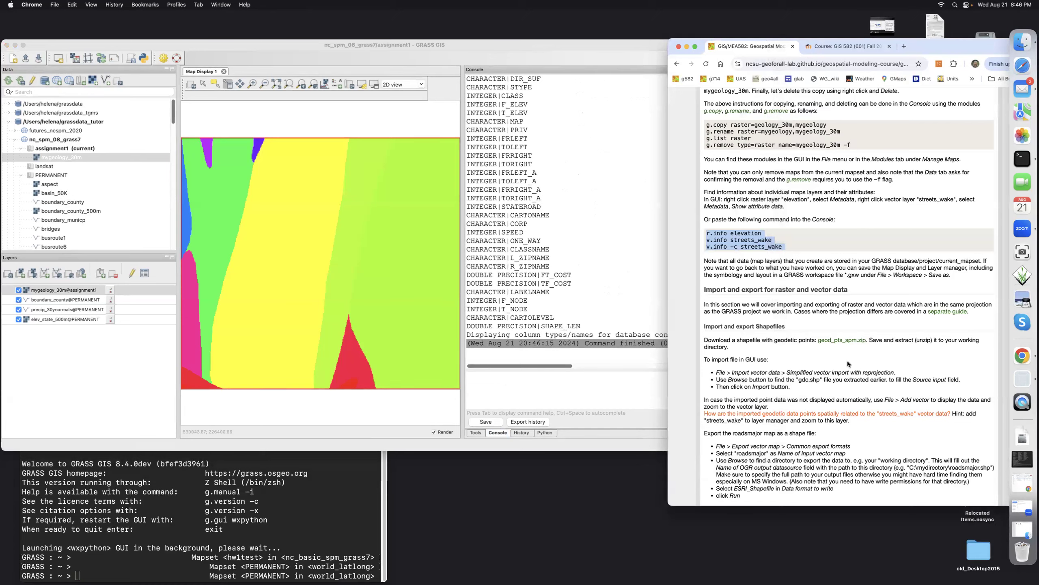
scroll(847, 361, "down", 3)
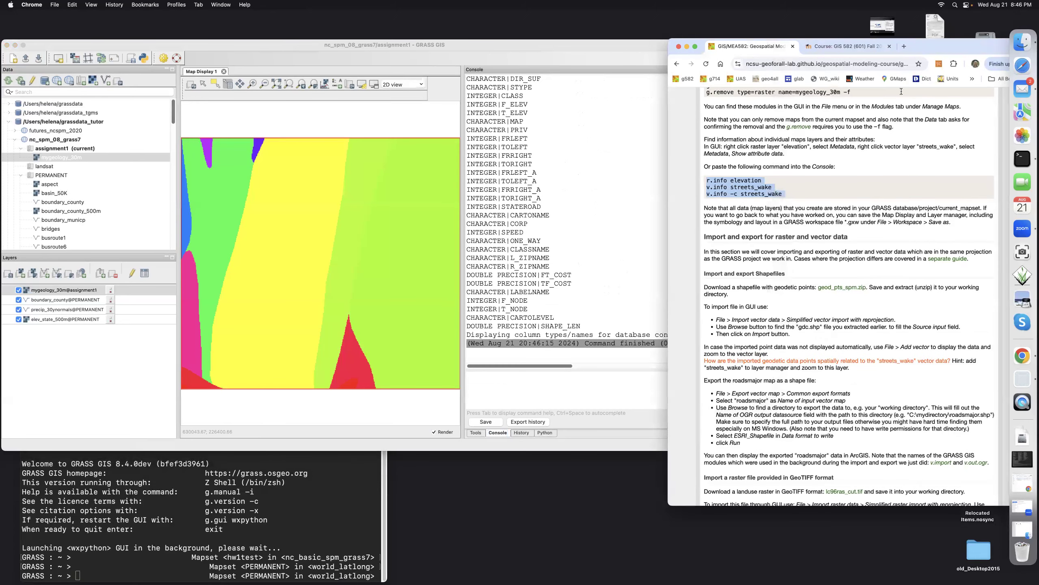
left_click_drag(915, 48, 864, 44)
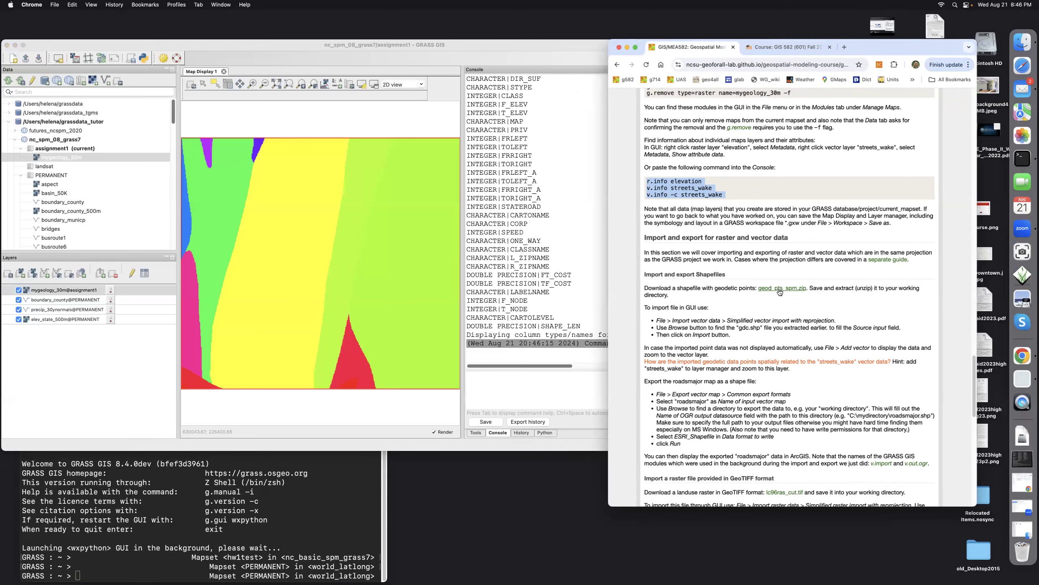
scroll(780, 292, "down", 1)
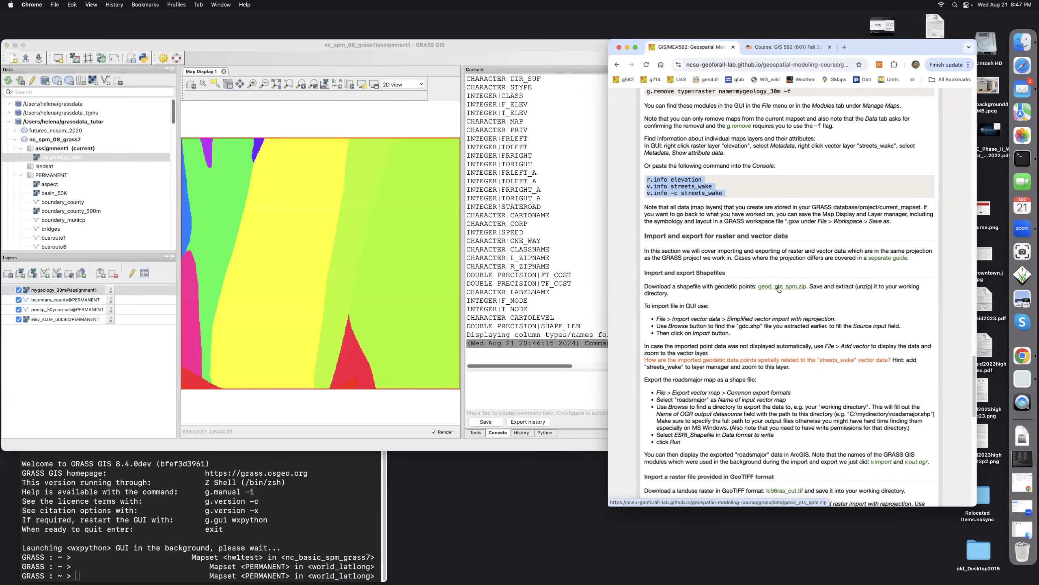
right_click(778, 288)
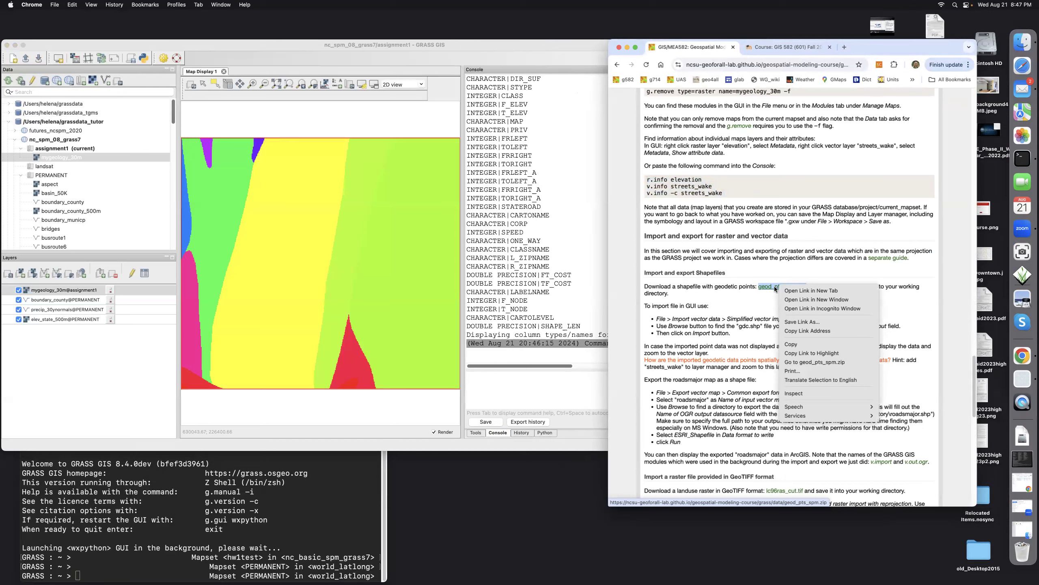
left_click(775, 288)
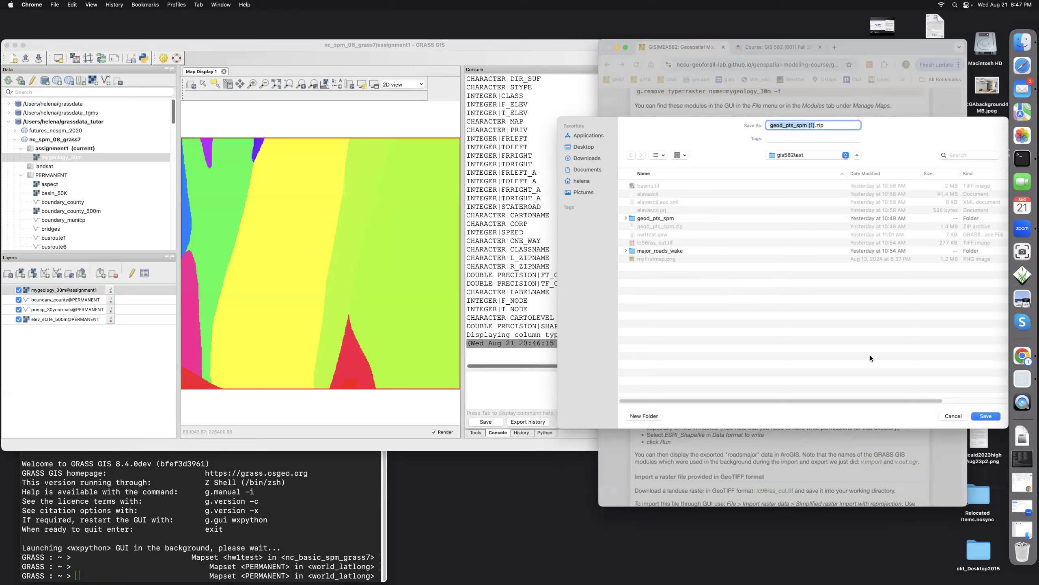
left_click(984, 415)
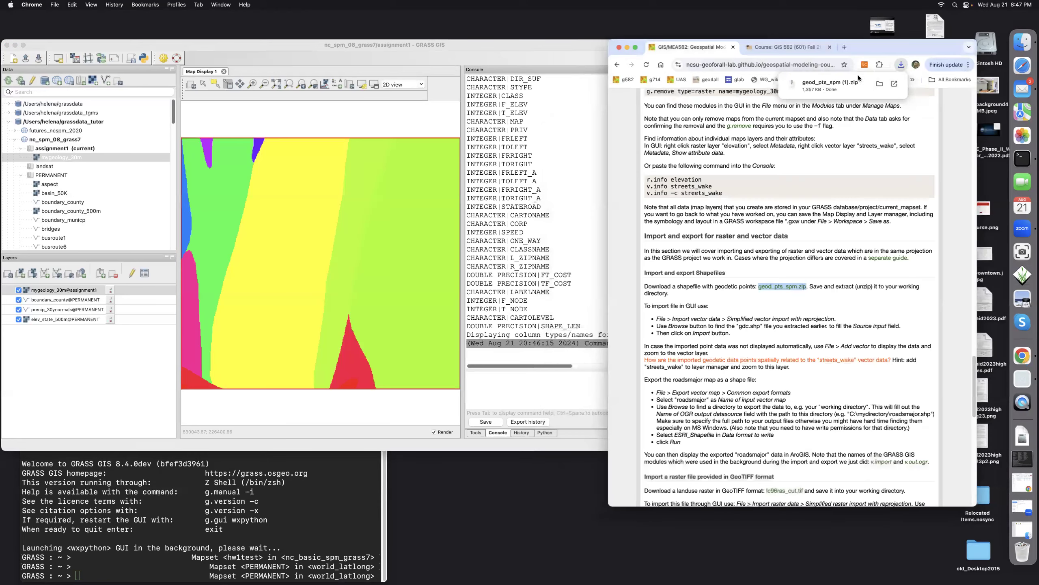
Step: Extract the downloaded geod_pts_spm (1).zip archive in Finder, show the gis582test folder as a list and open the extracted folder
left_click(843, 84)
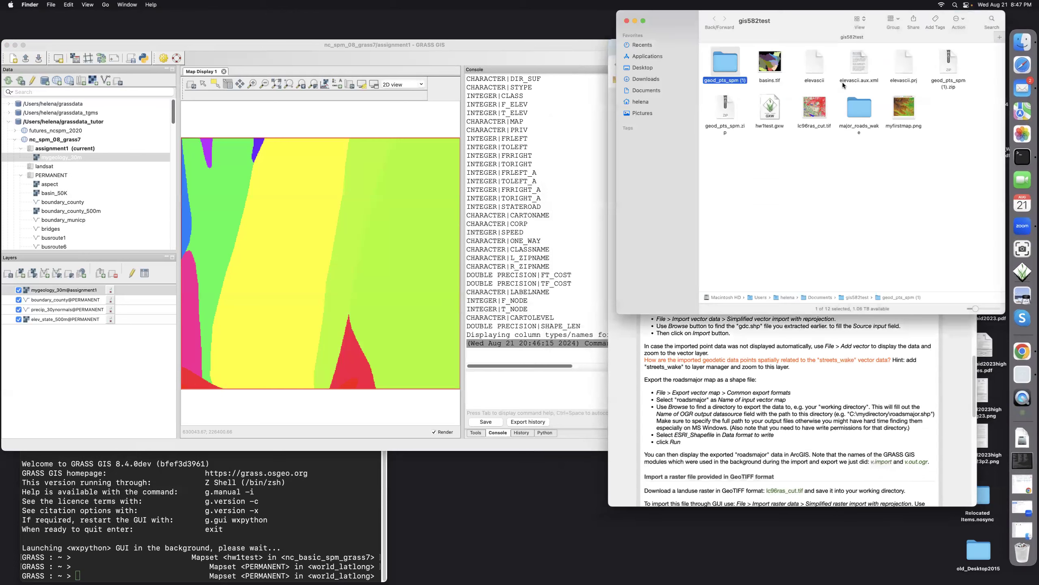
left_click_drag(809, 17, 597, 164)
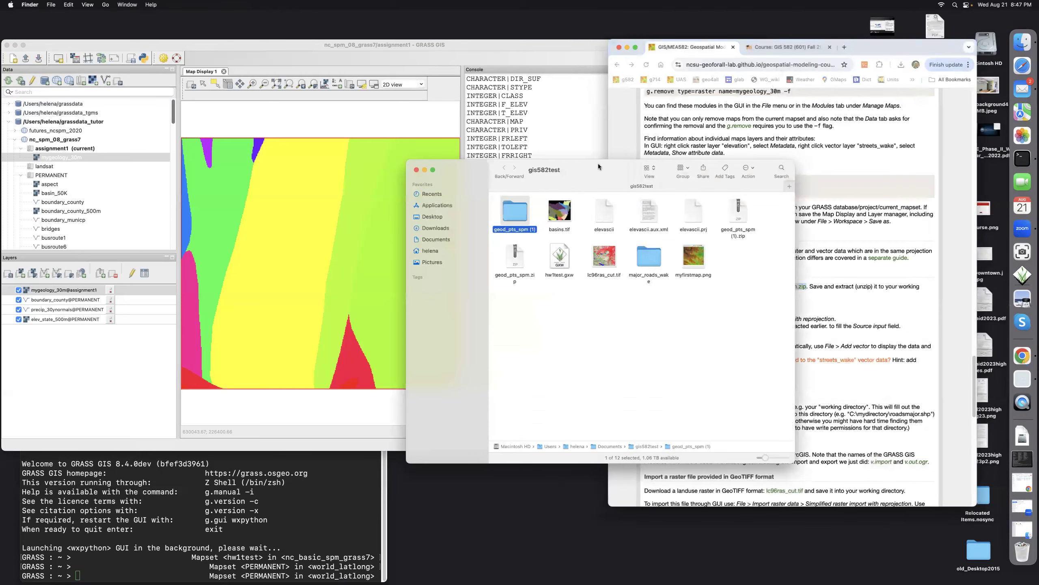
left_click(654, 170)
left_click(654, 179)
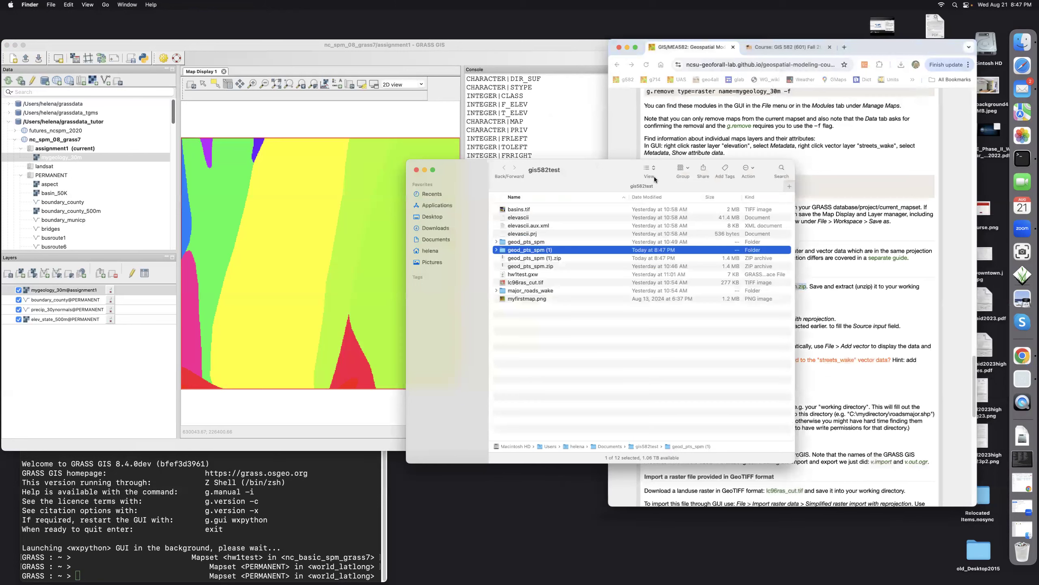
double_click(535, 250)
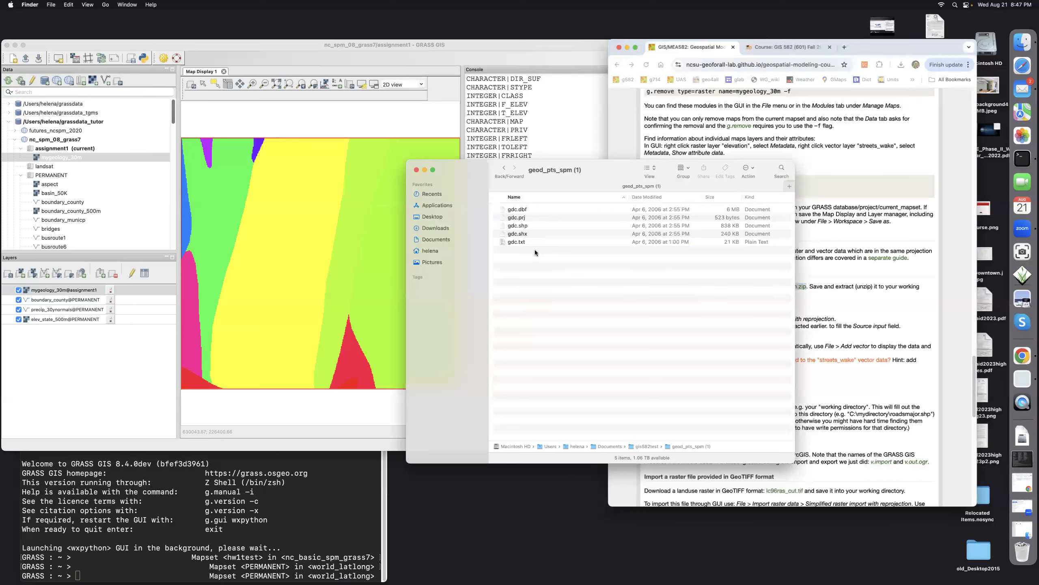
Step: Return to the gis582test folder, inspect the contents of the existing geod_pts_spm folder, and close the Finder window
left_click(503, 168)
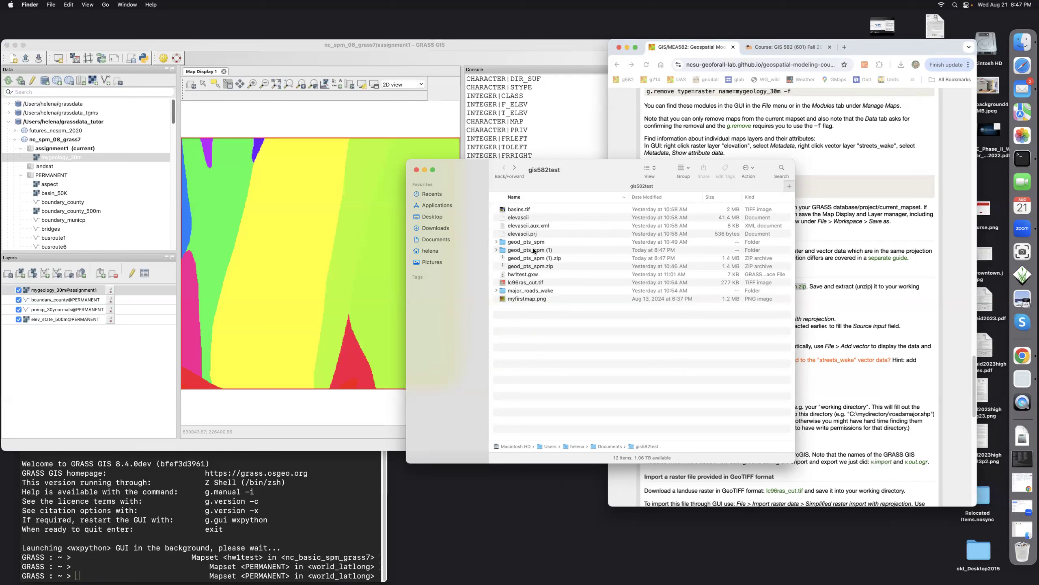
left_click(497, 242)
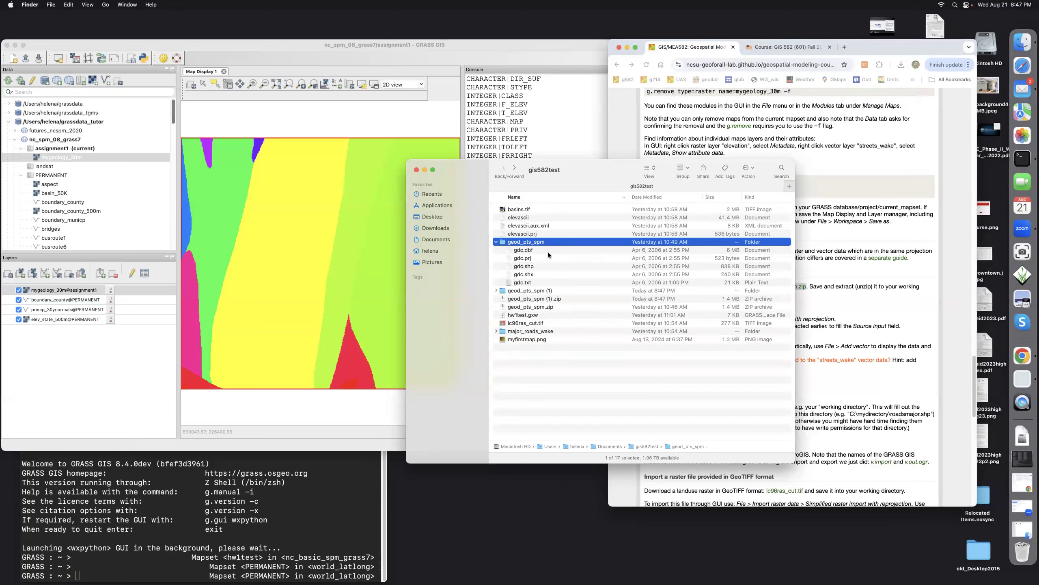
left_click(496, 243)
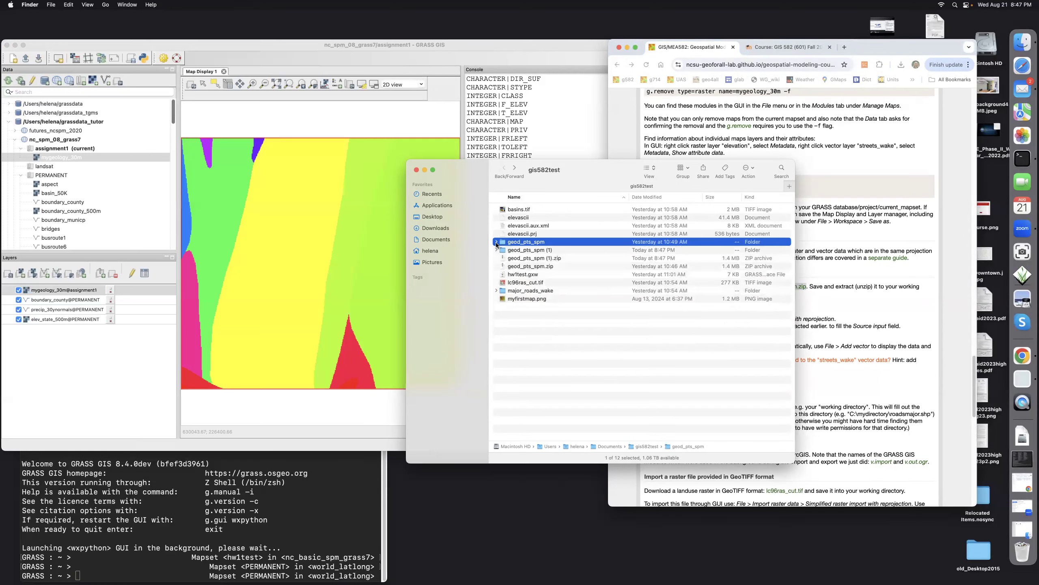
left_click(416, 169)
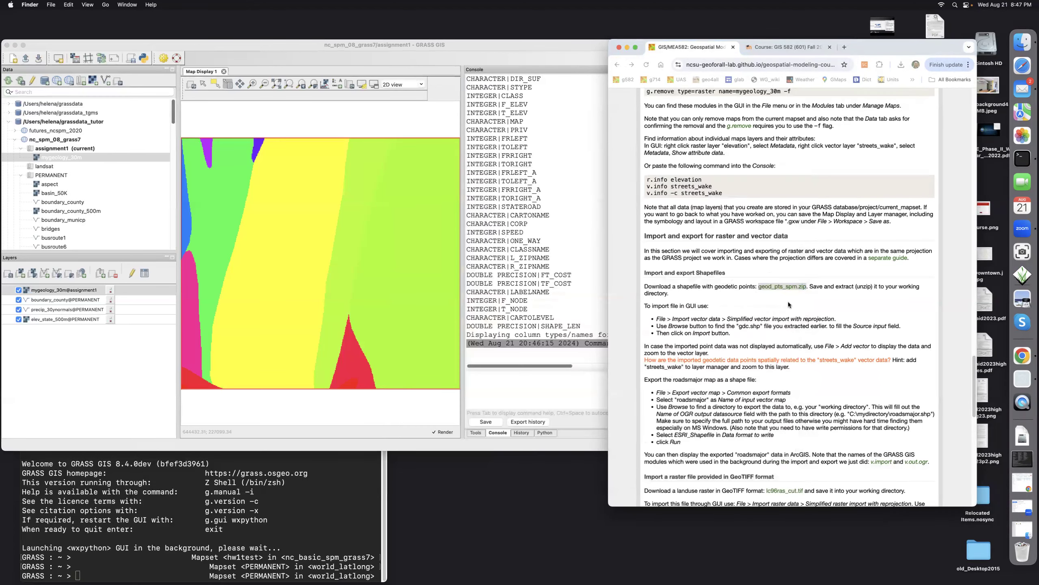
Step: Switch to GRASS GIS and browse the tool tree's import/export and raster categories, including raster map calculator and terrain analysis
left_click(560, 397)
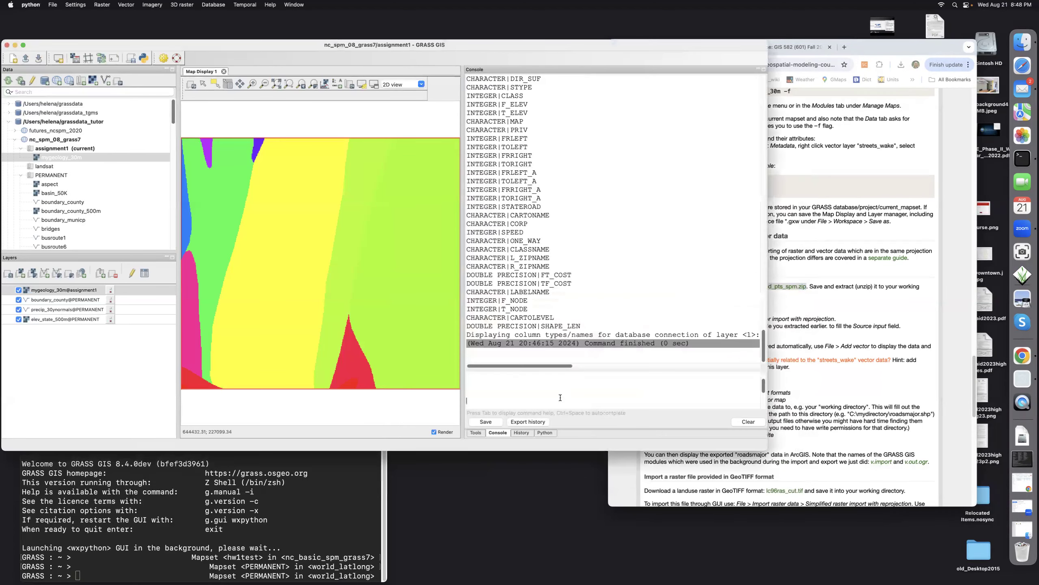
left_click(474, 432)
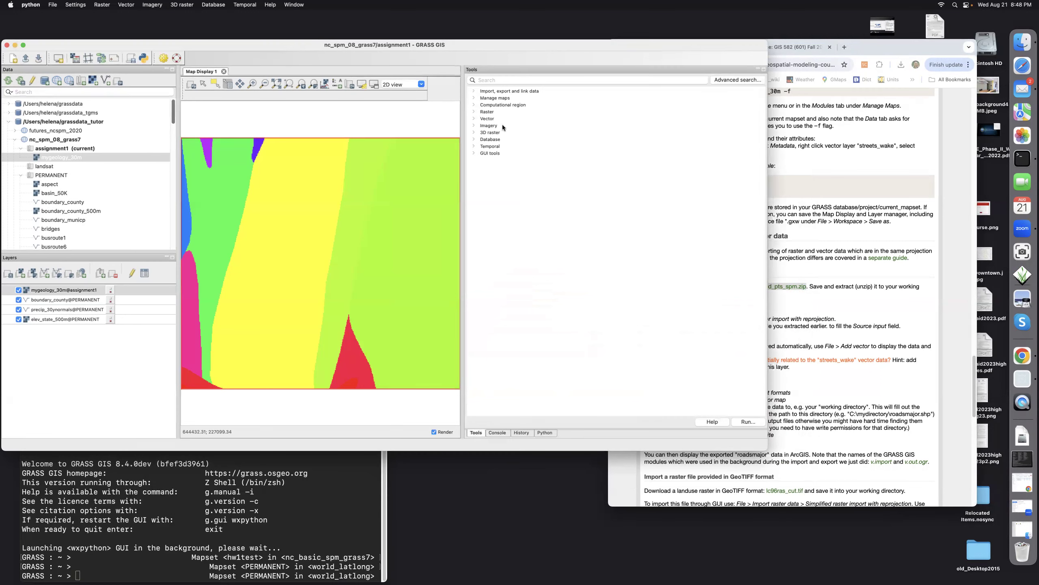
left_click(474, 92)
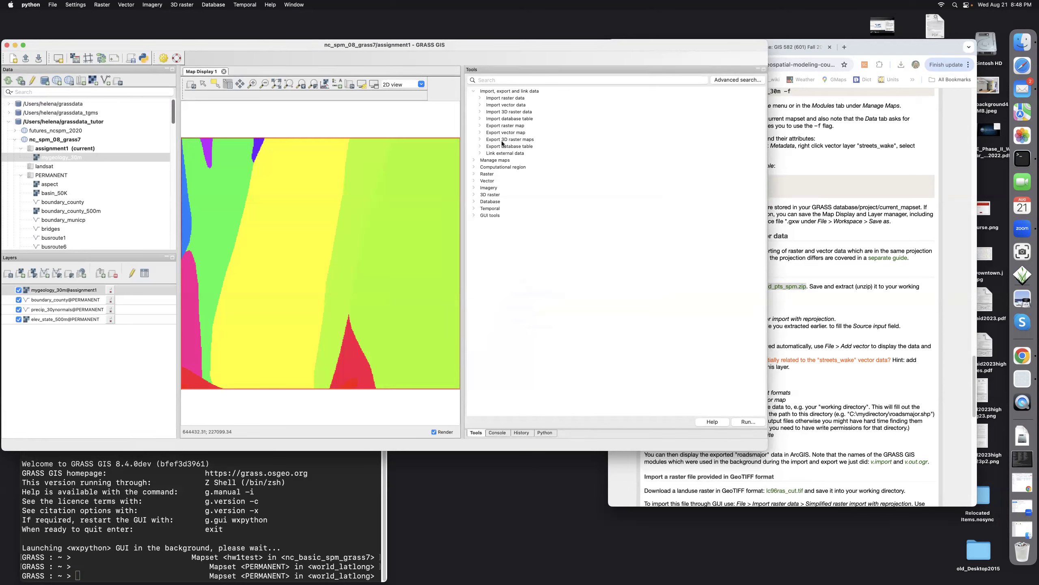
left_click(474, 174)
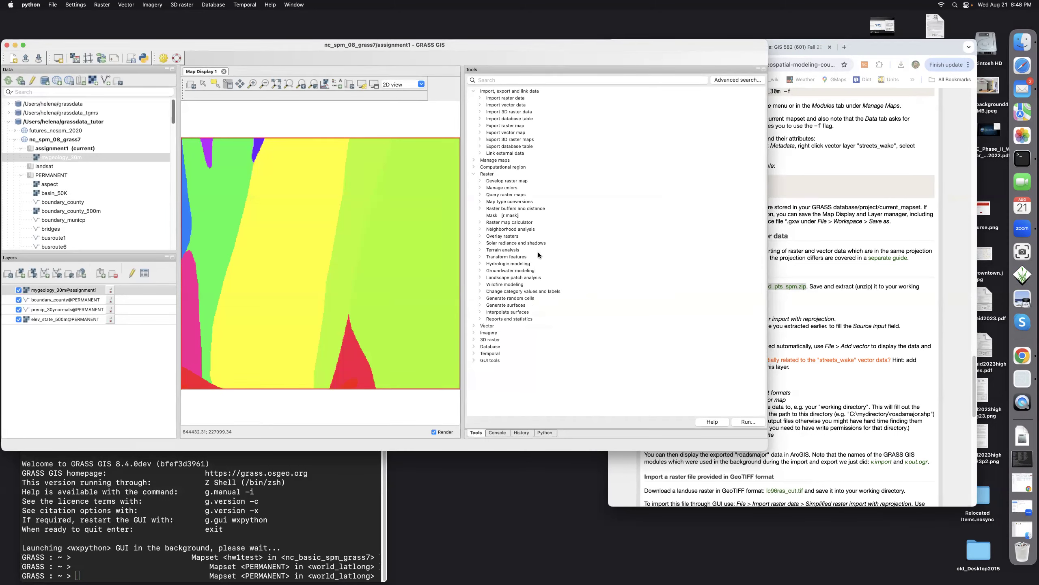
left_click(481, 223)
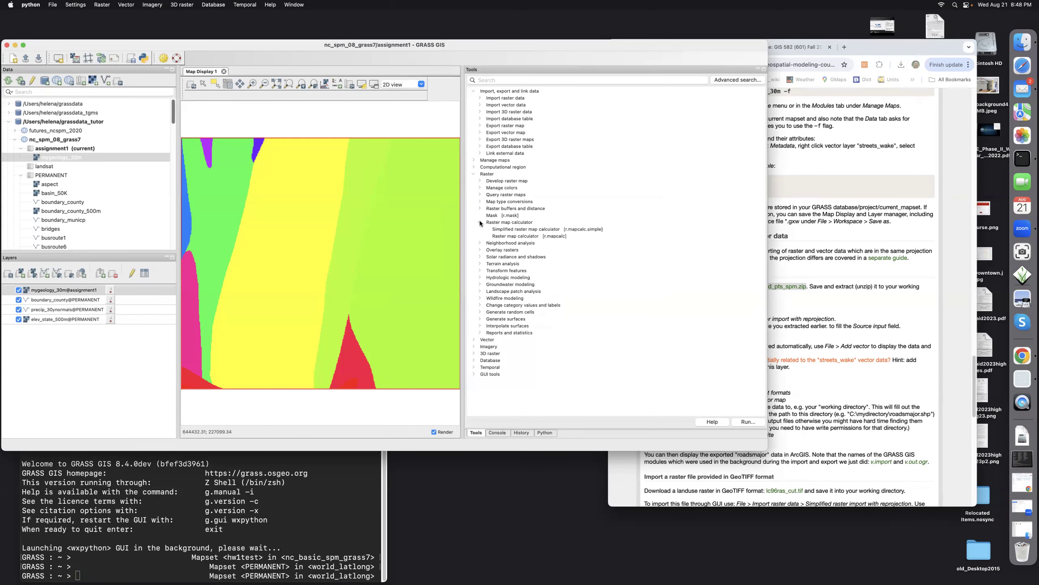
left_click(480, 223)
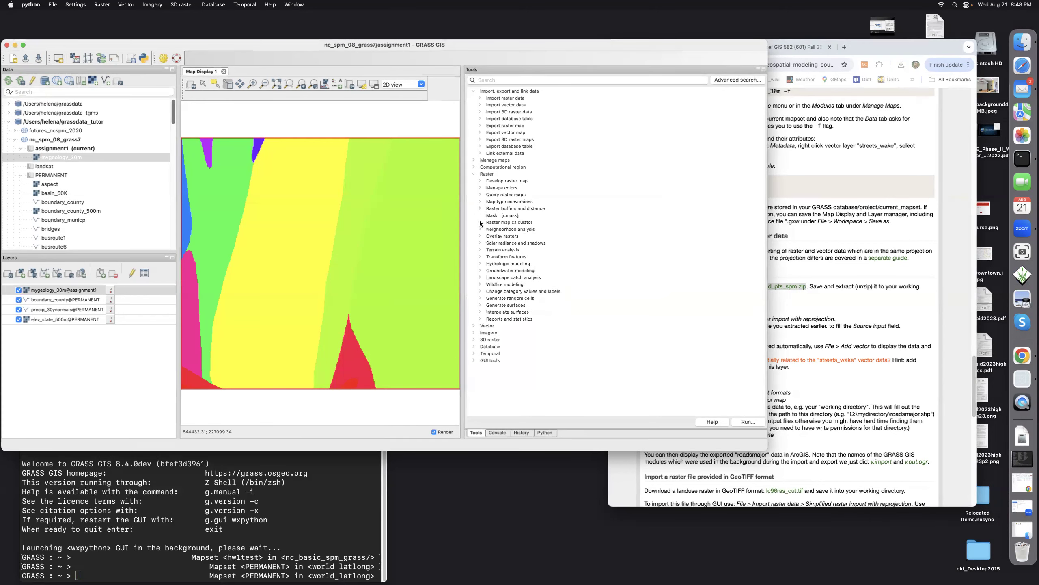
left_click(480, 243)
left_click(480, 244)
left_click(480, 250)
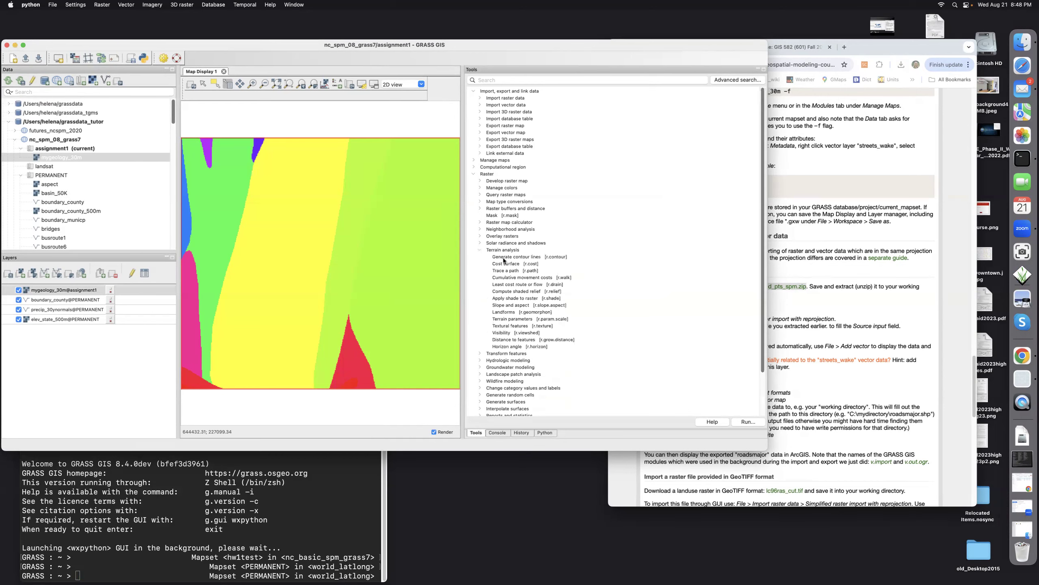
left_click(480, 249)
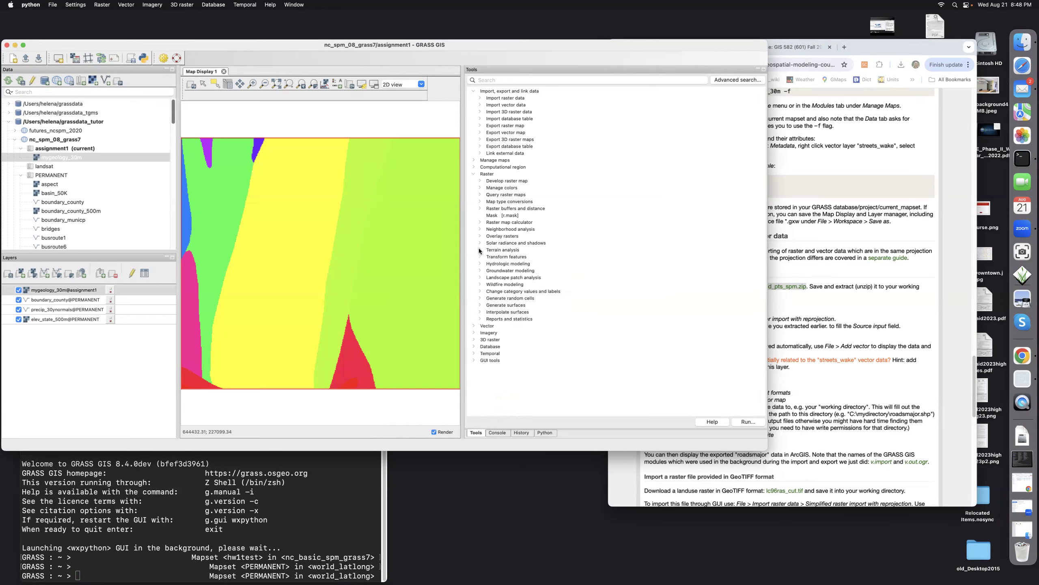
Step: Check the shapefile import instructions in Chrome and open the Simplified vector import with reprojection (v.import) tool in GRASS GIS
left_click(480, 105)
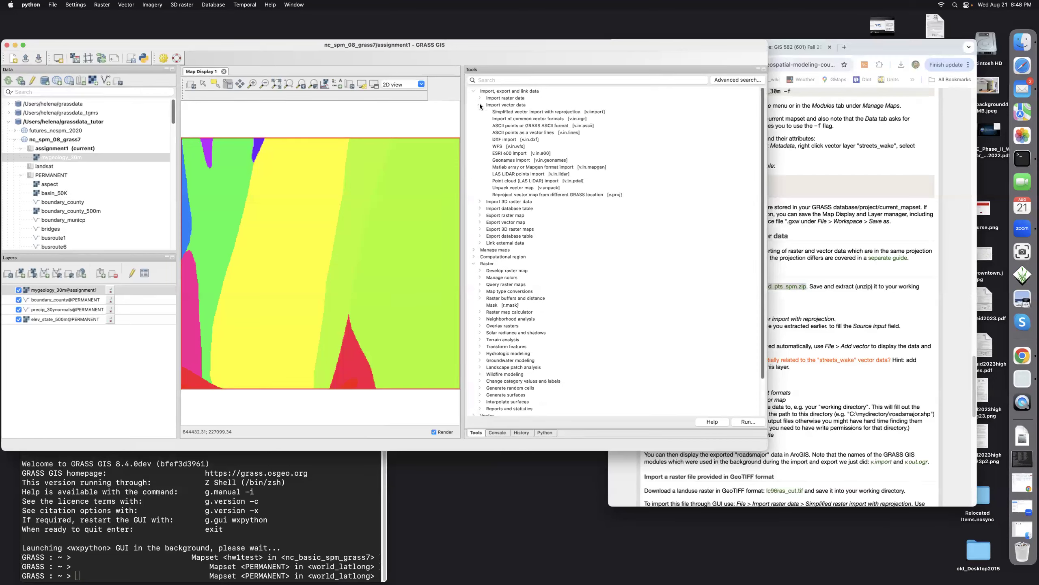
left_click(880, 302)
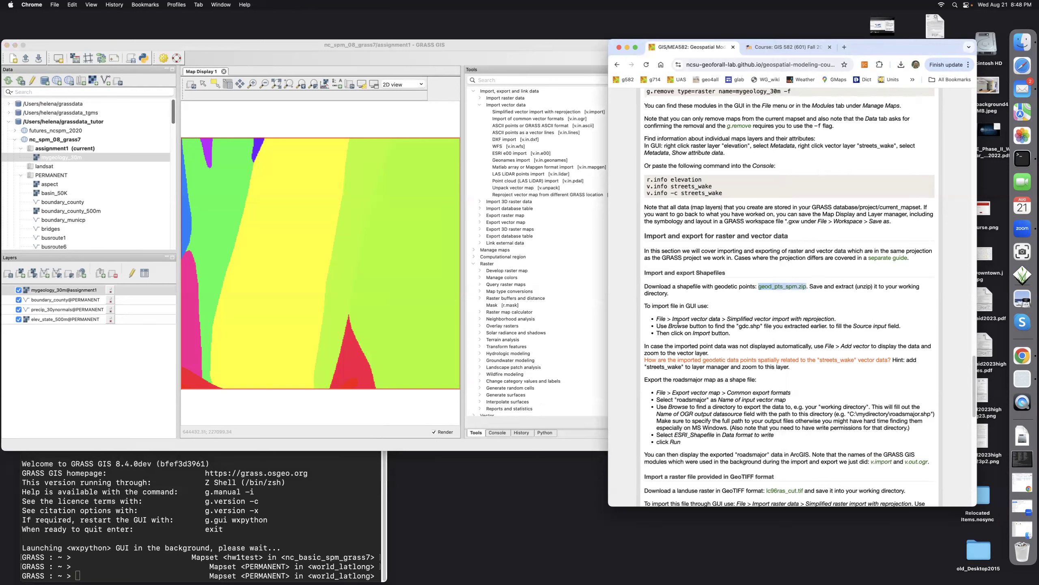
left_click(574, 147)
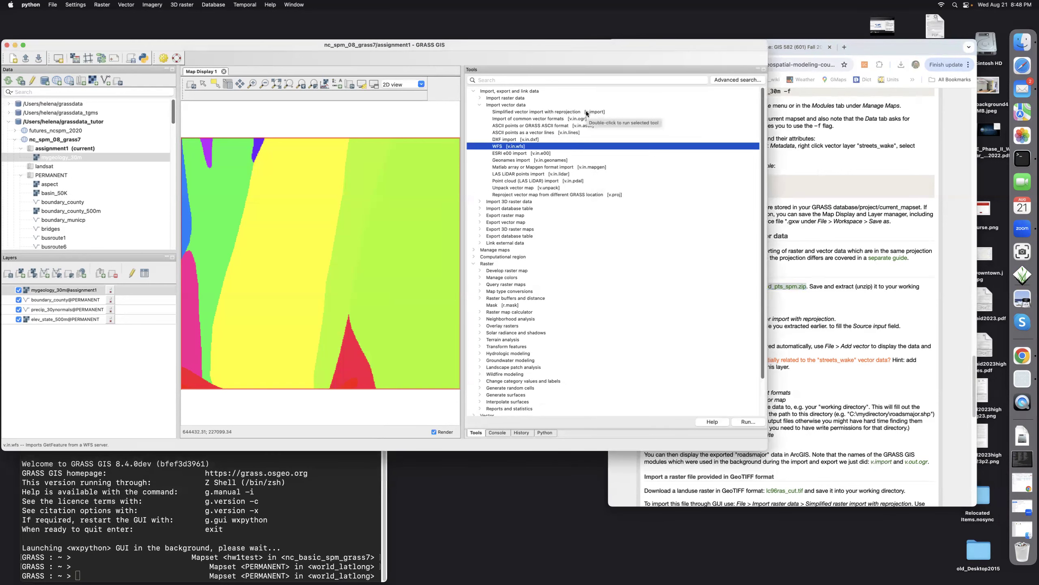
left_click(560, 112)
left_click(849, 300)
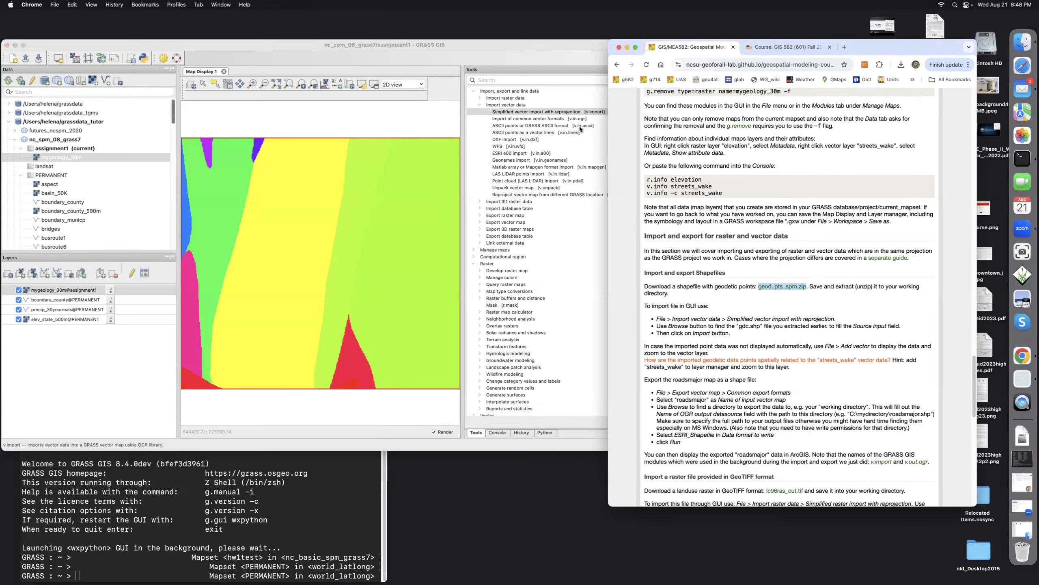
left_click(585, 145)
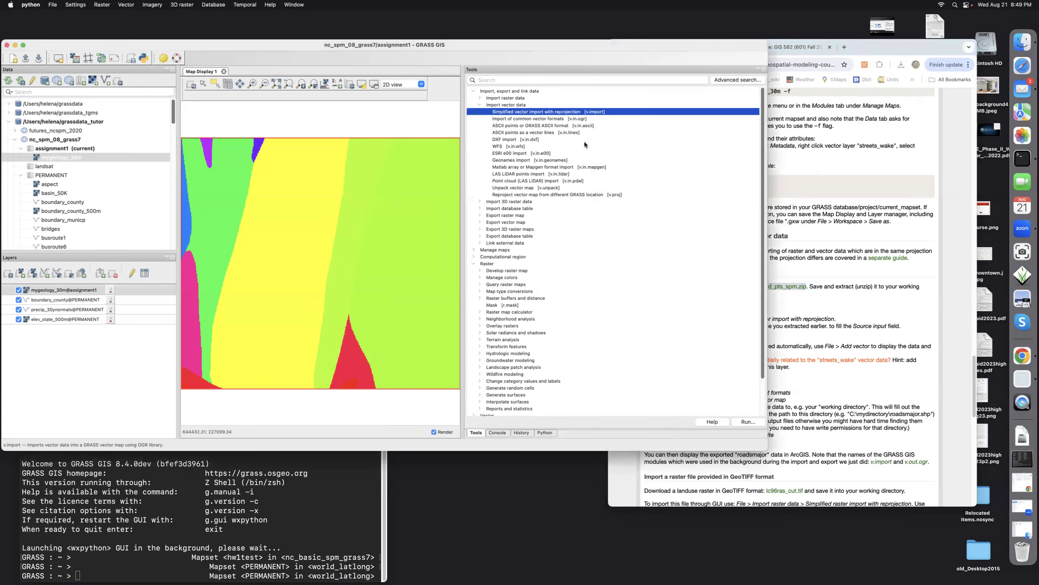
double_click(542, 111)
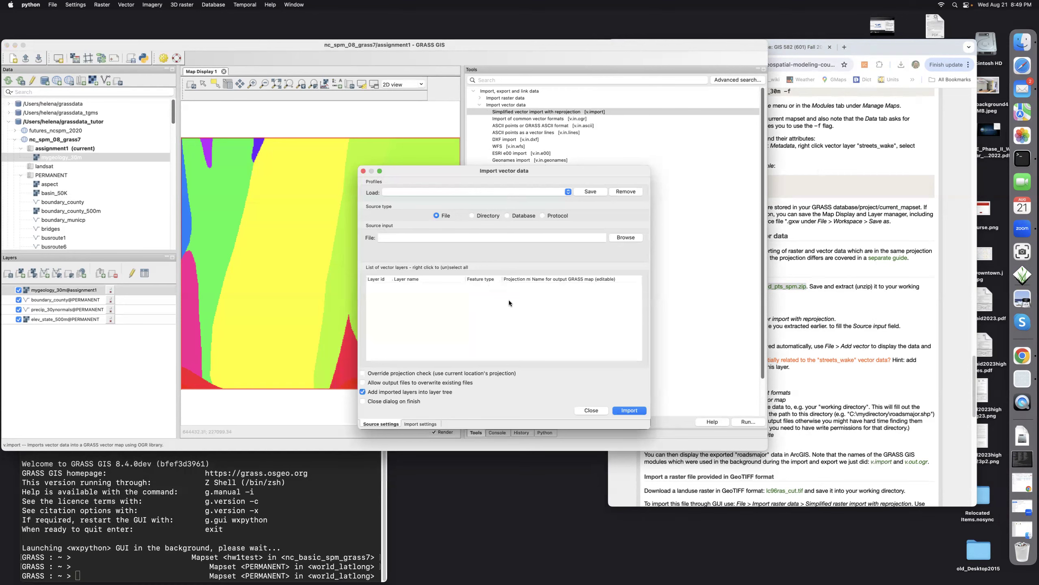
left_click(625, 237)
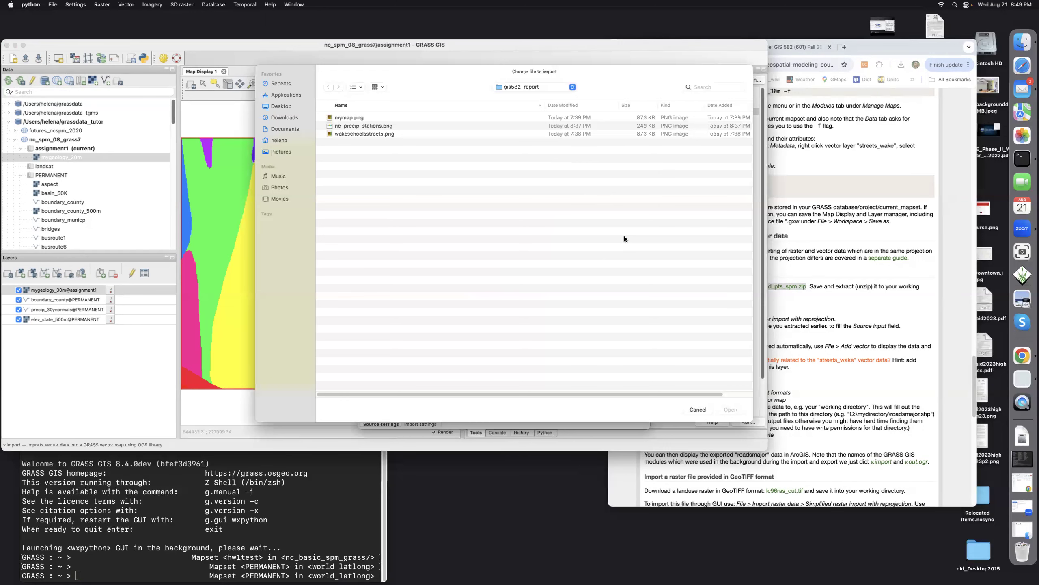
left_click(695, 409)
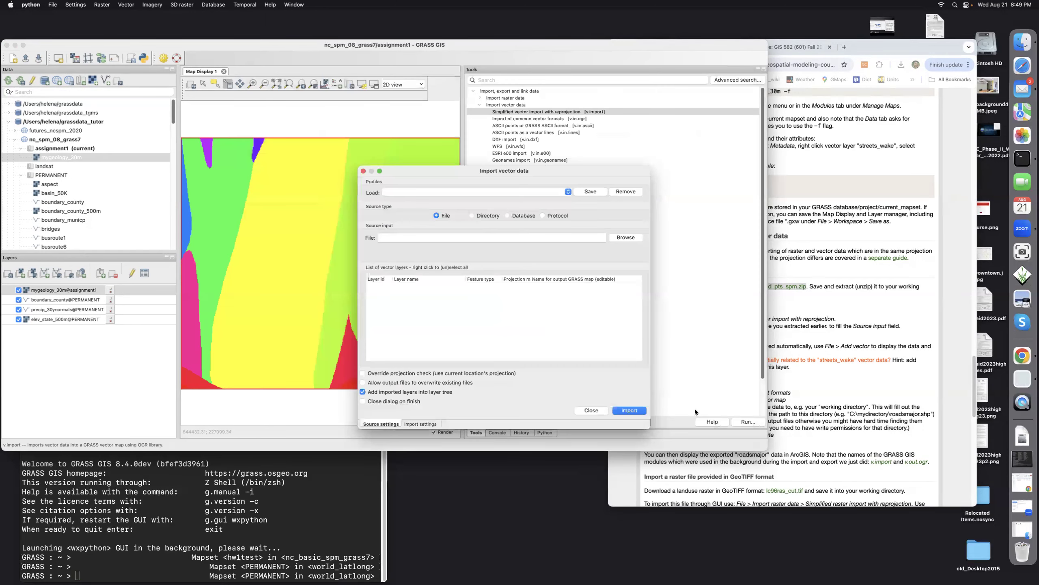
left_click(622, 238)
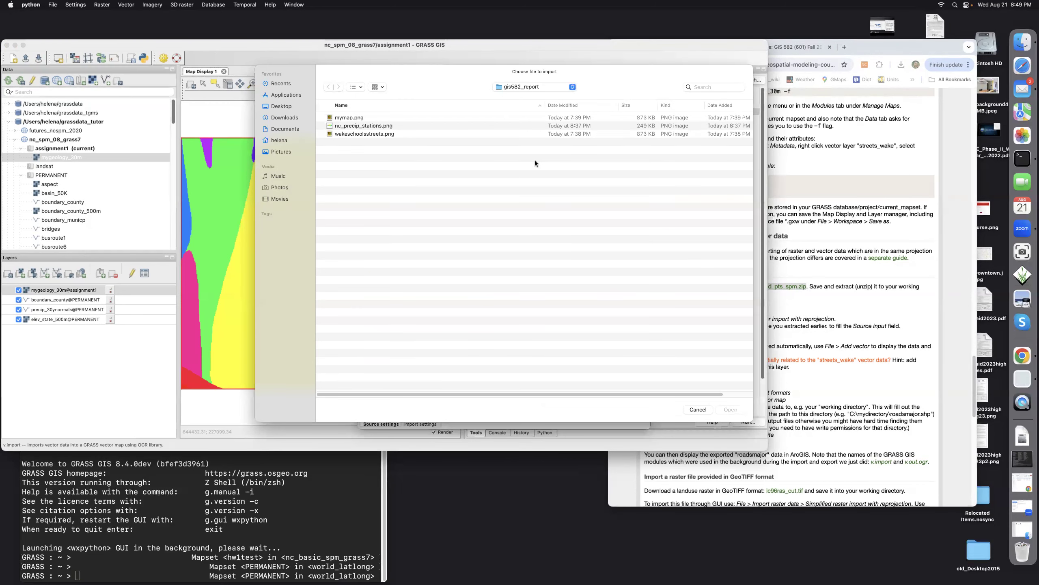
left_click(571, 88)
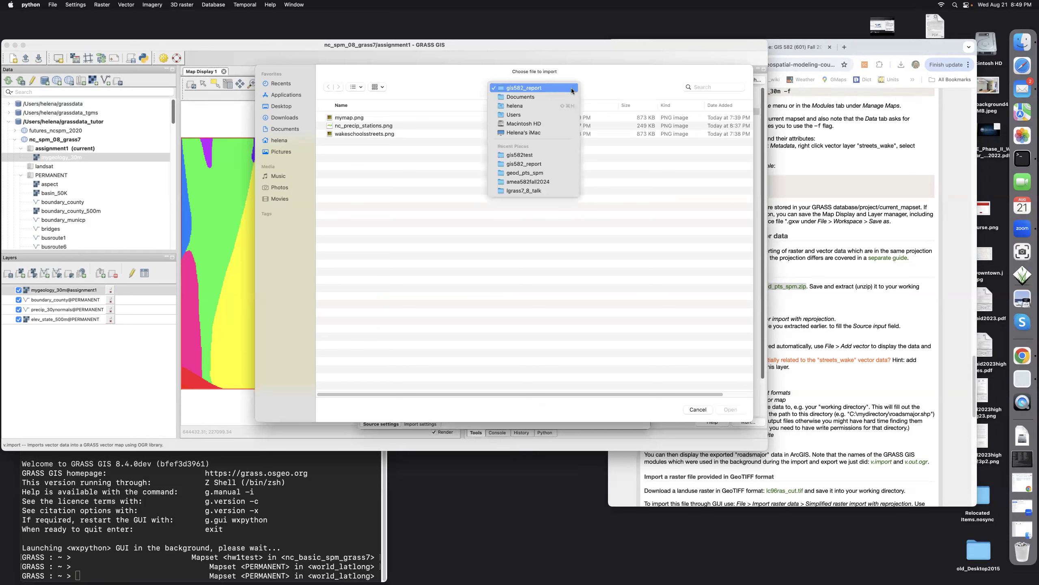
left_click(536, 87)
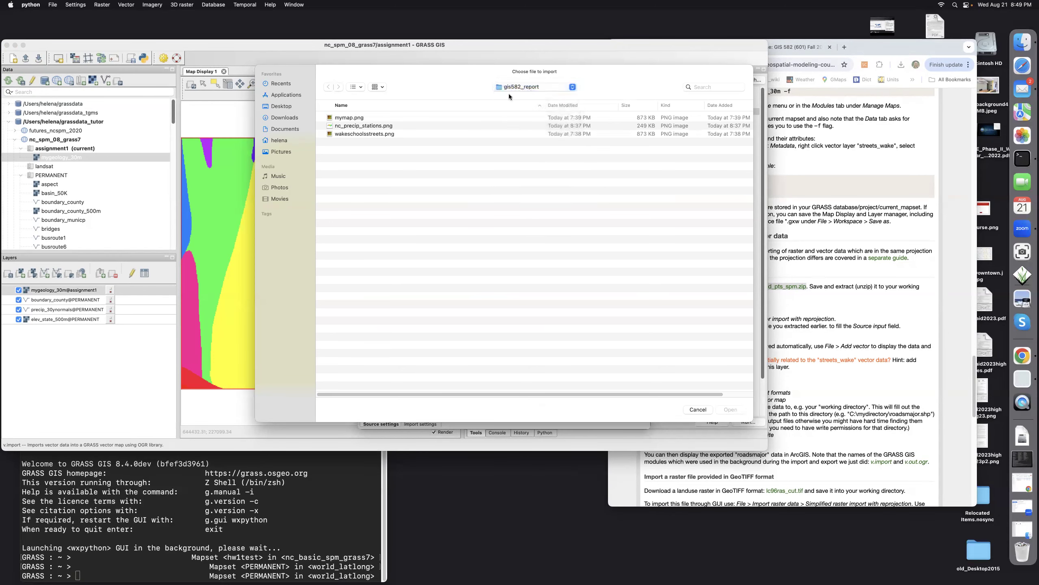
left_click(695, 410)
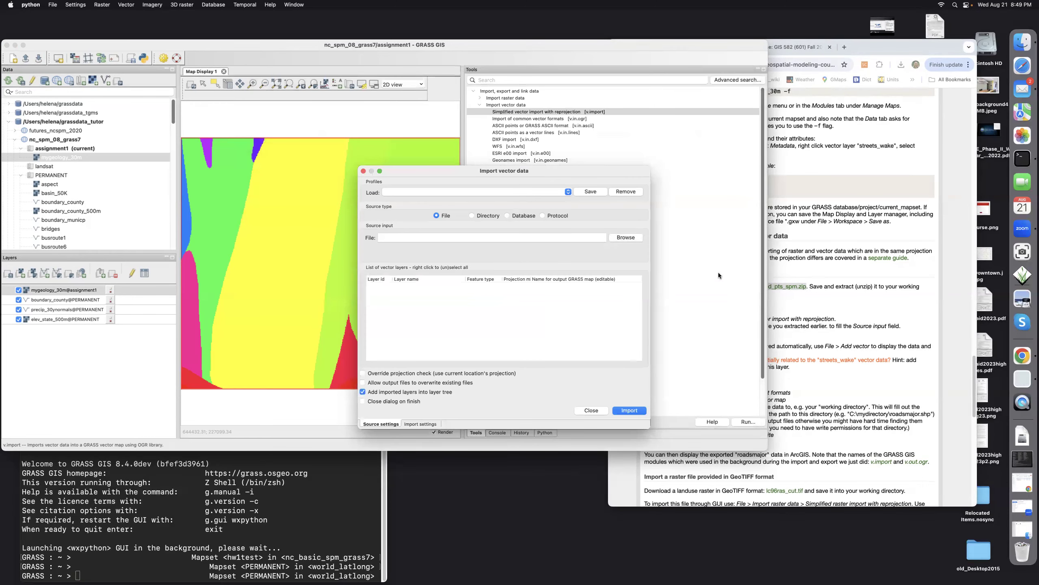
Step: Switch to Finder, show the folder as a list, and check the contents of the gis582test folder in Documents
left_click(1024, 42)
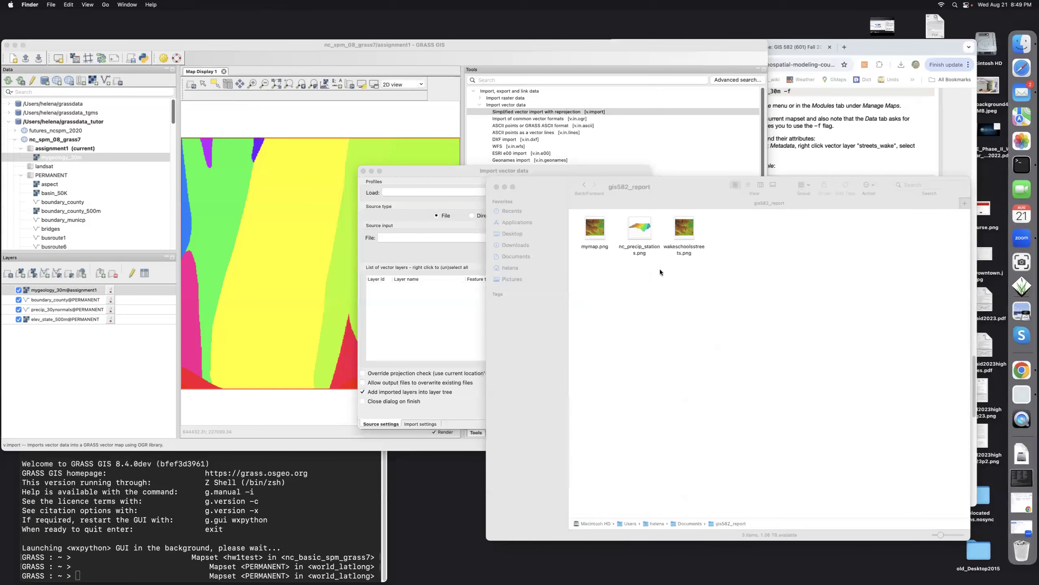
left_click(747, 184)
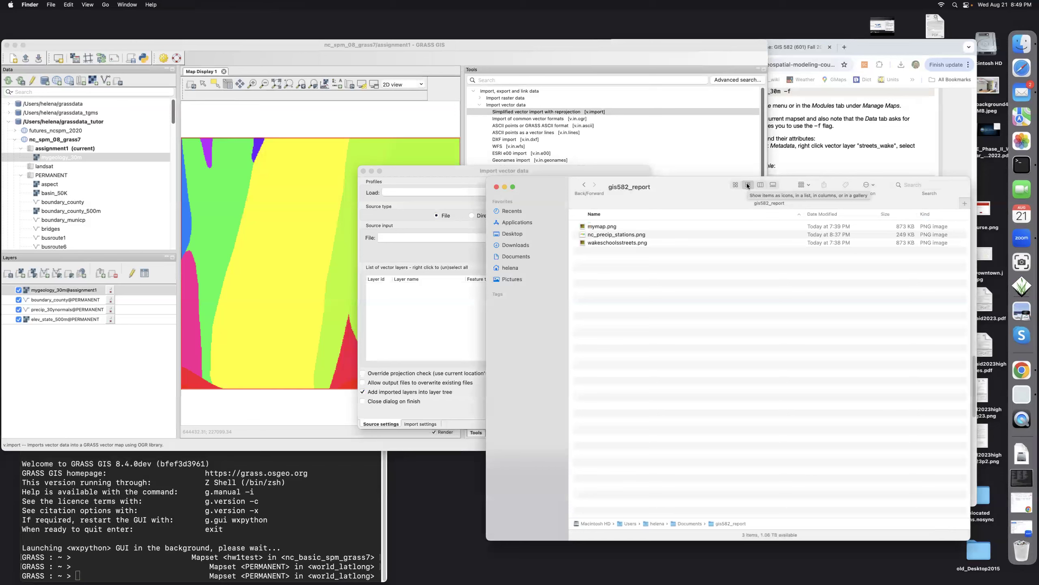
left_click(584, 185)
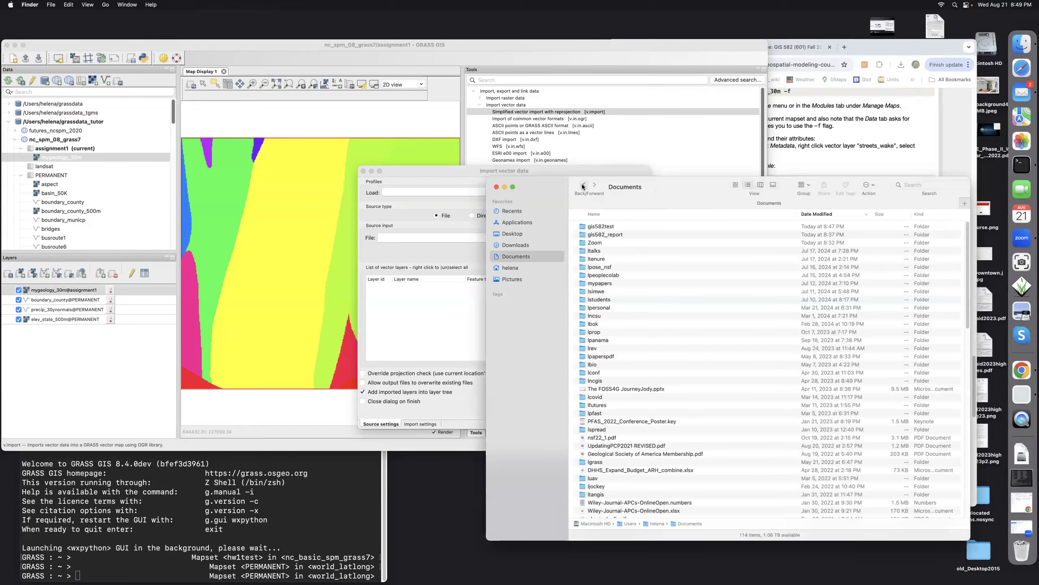
left_click(607, 228)
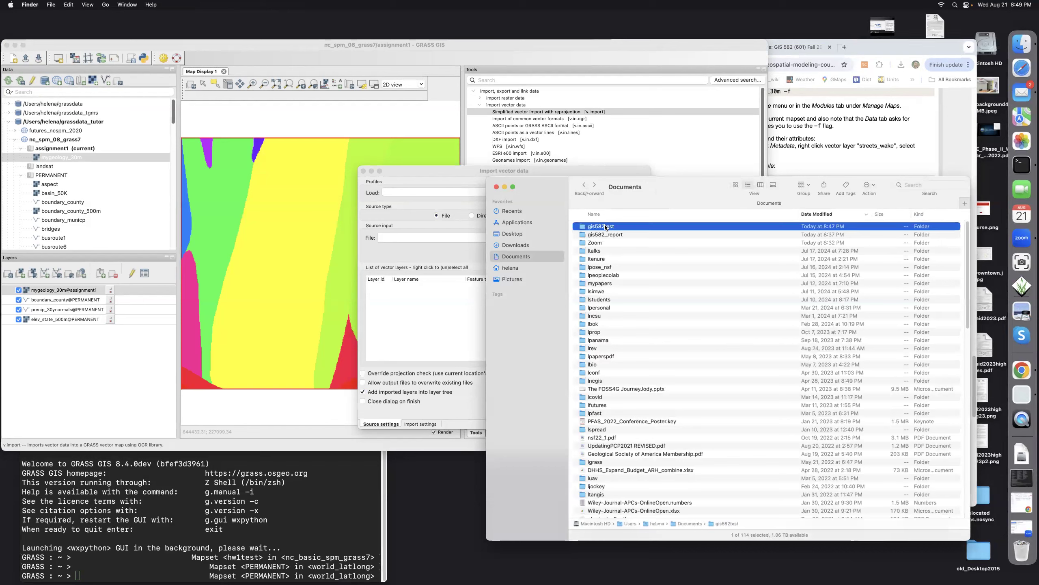
double_click(605, 228)
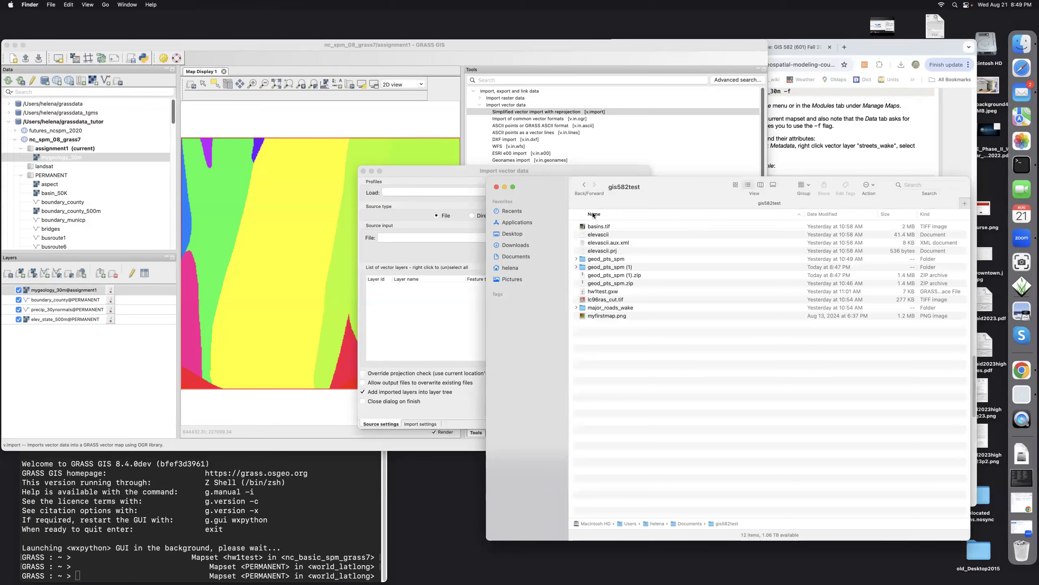
left_click(582, 187)
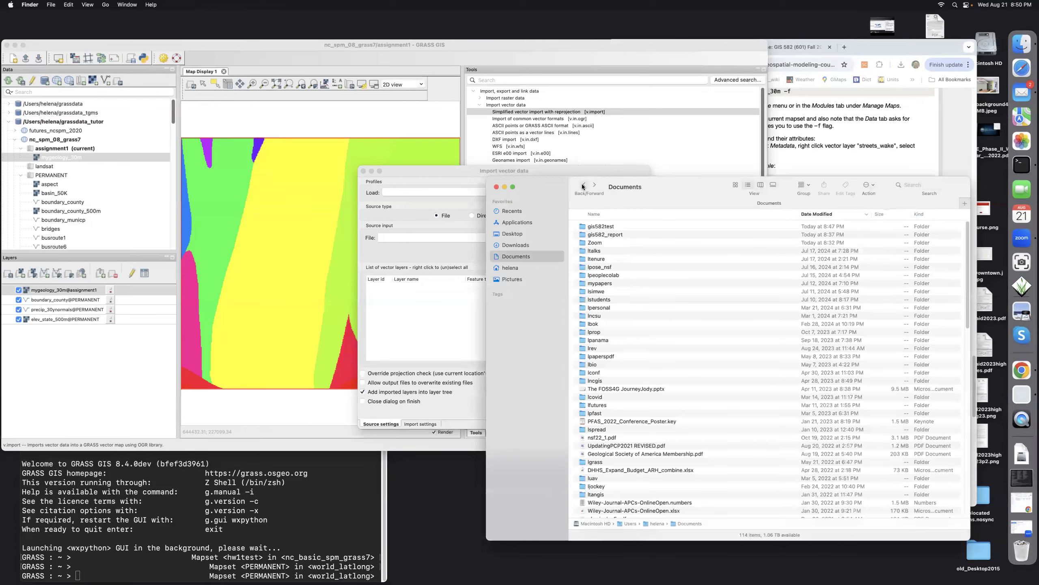
Step: Return to GRASS GIS, import gdc.shp from the gis582test/geod_pts_spm folder as the gdc vector map, and close the import dialog
left_click(429, 336)
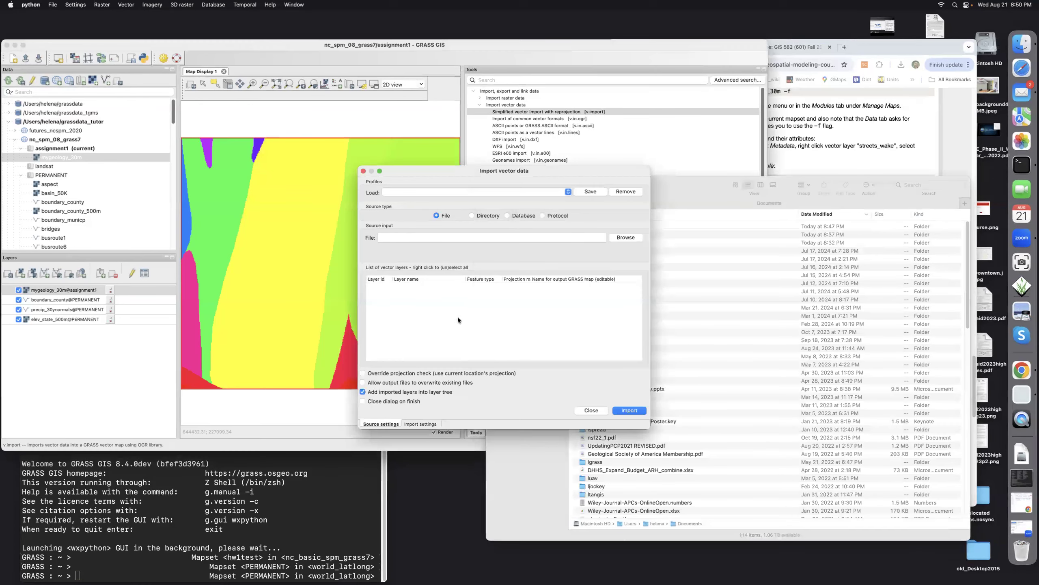
left_click(624, 238)
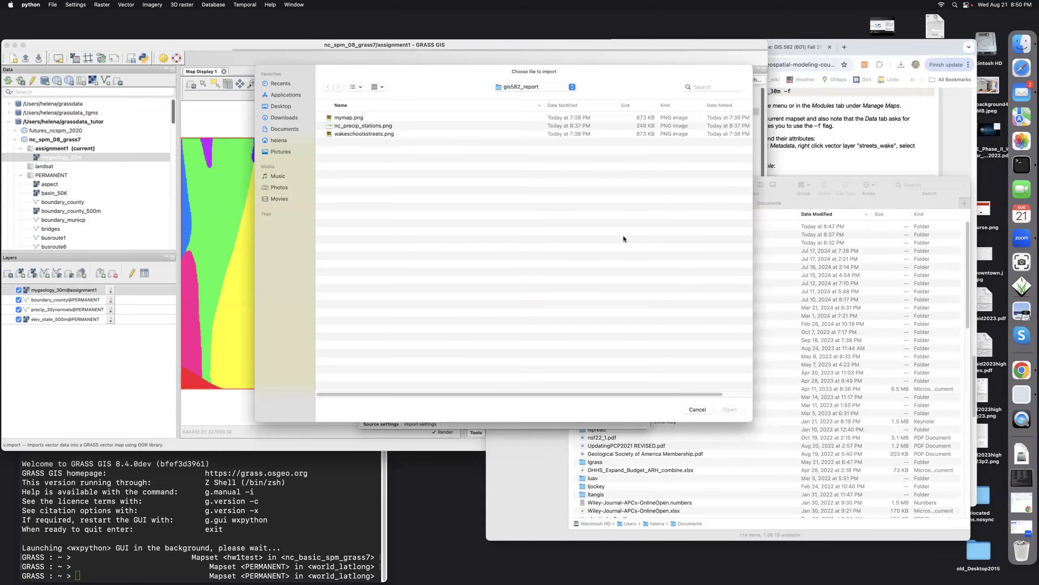
left_click(570, 88)
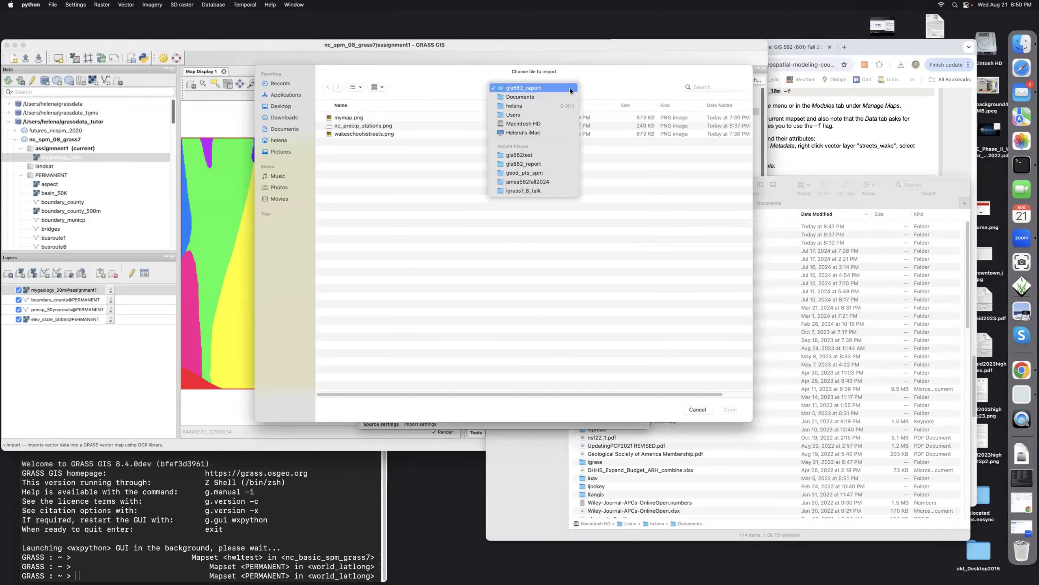
left_click(518, 155)
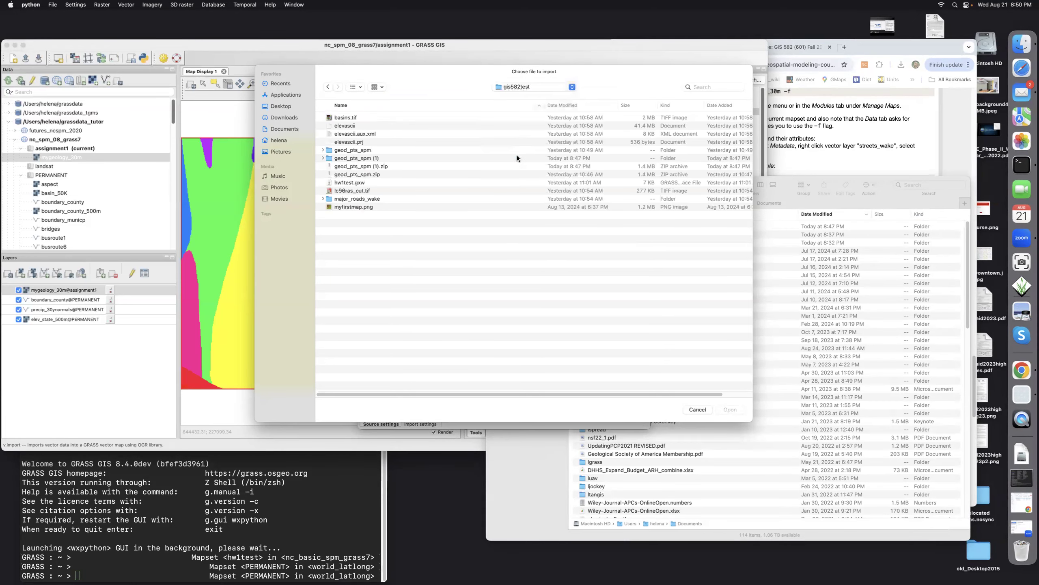
left_click(361, 151)
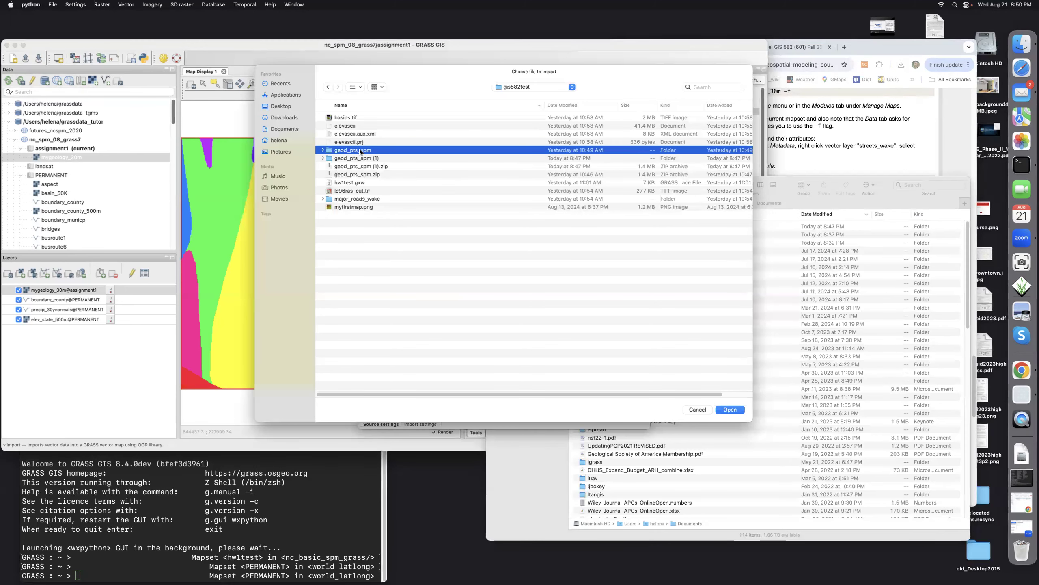
double_click(360, 150)
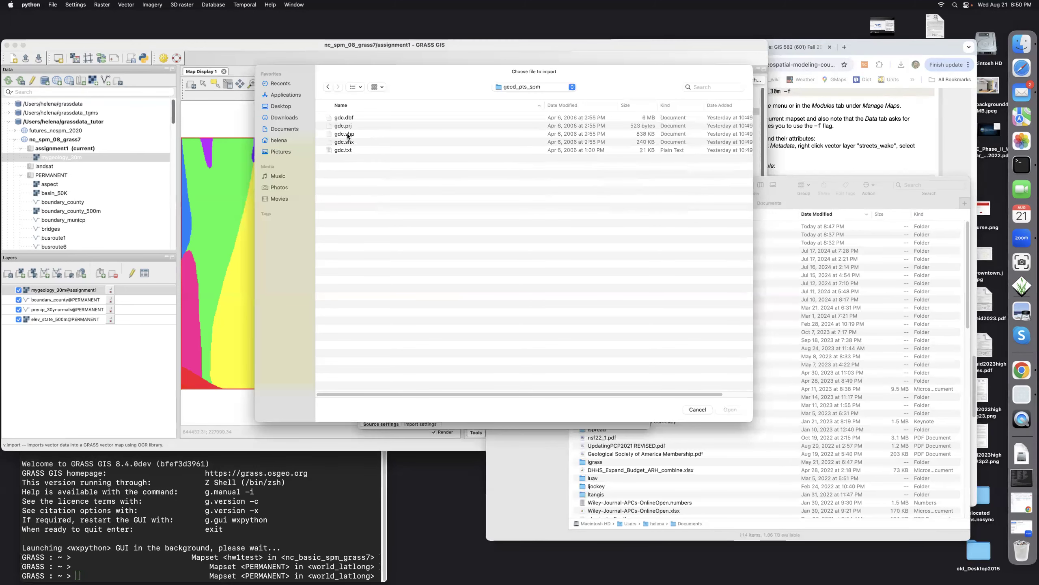
left_click(347, 133)
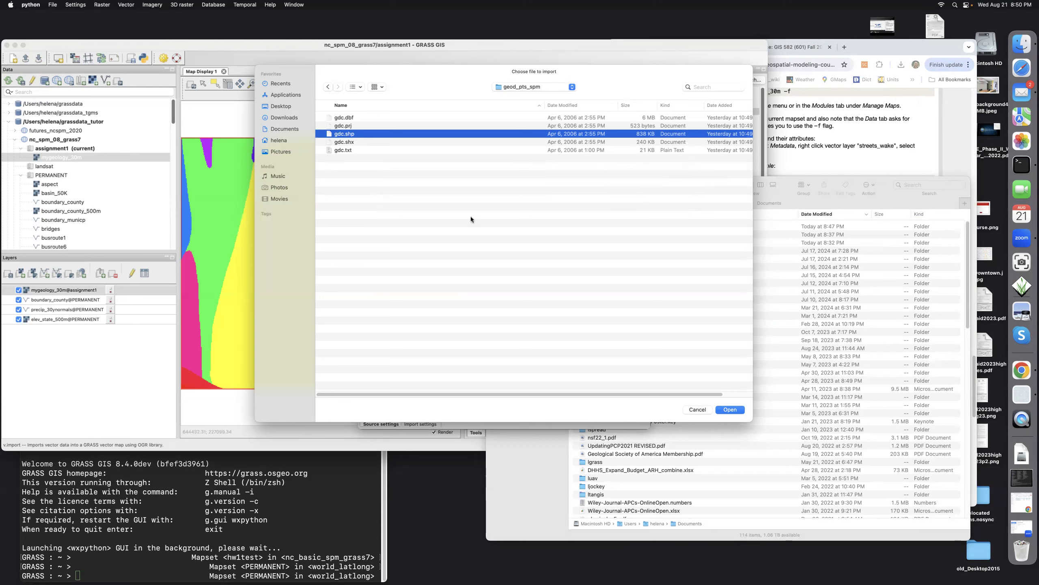
left_click(735, 409)
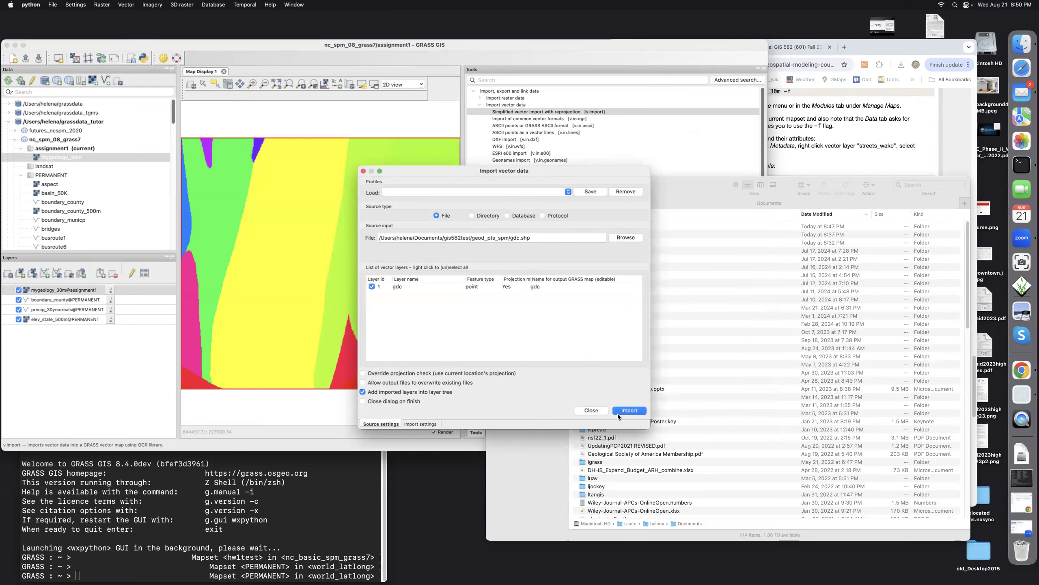
left_click(630, 410)
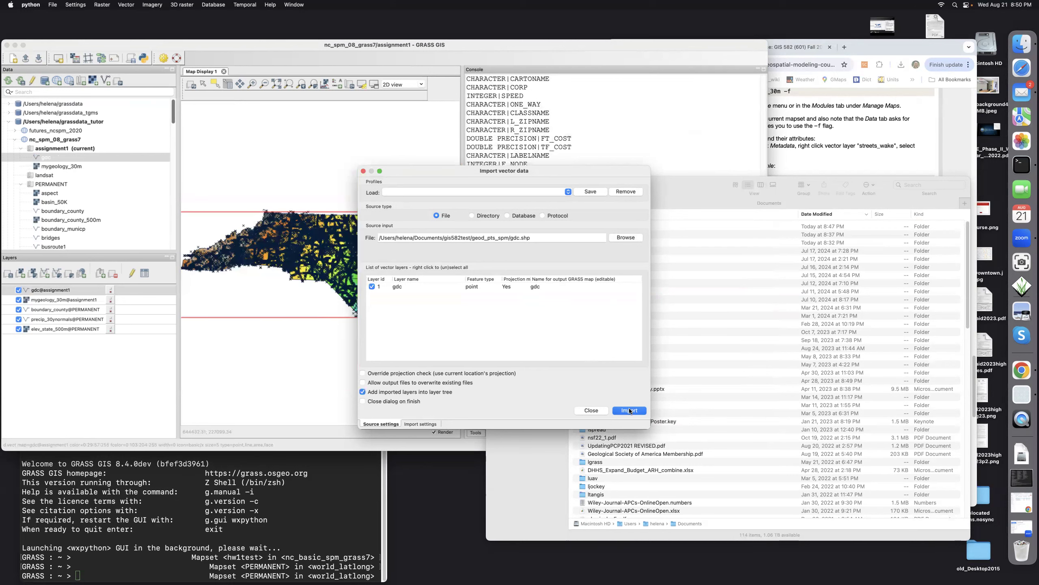
left_click(591, 410)
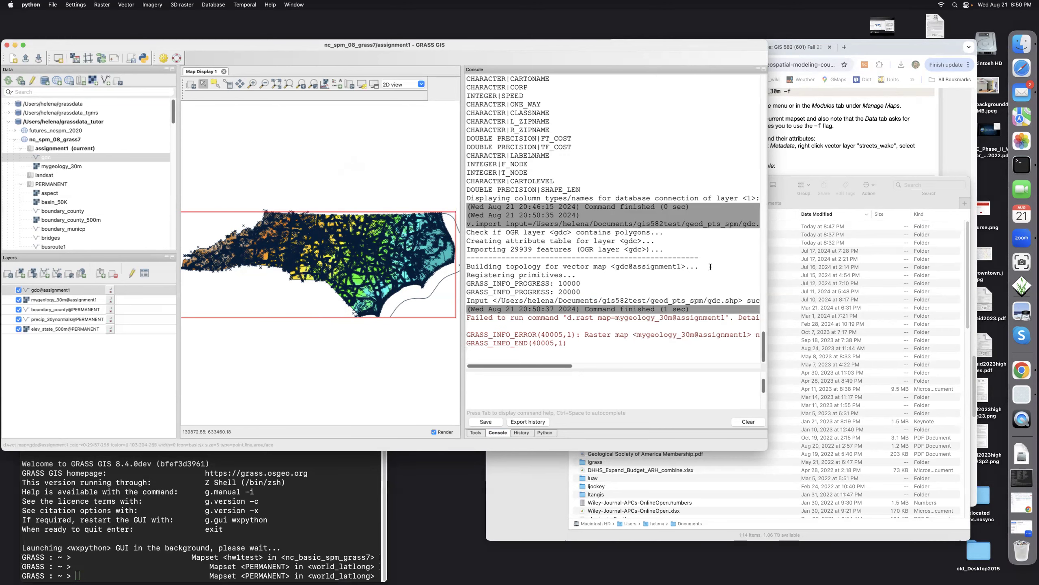
Step: Close the Finder window and read the Chrome instructions on comparing the imported points with streets_wake and exporting roadsmajor
left_click(825, 152)
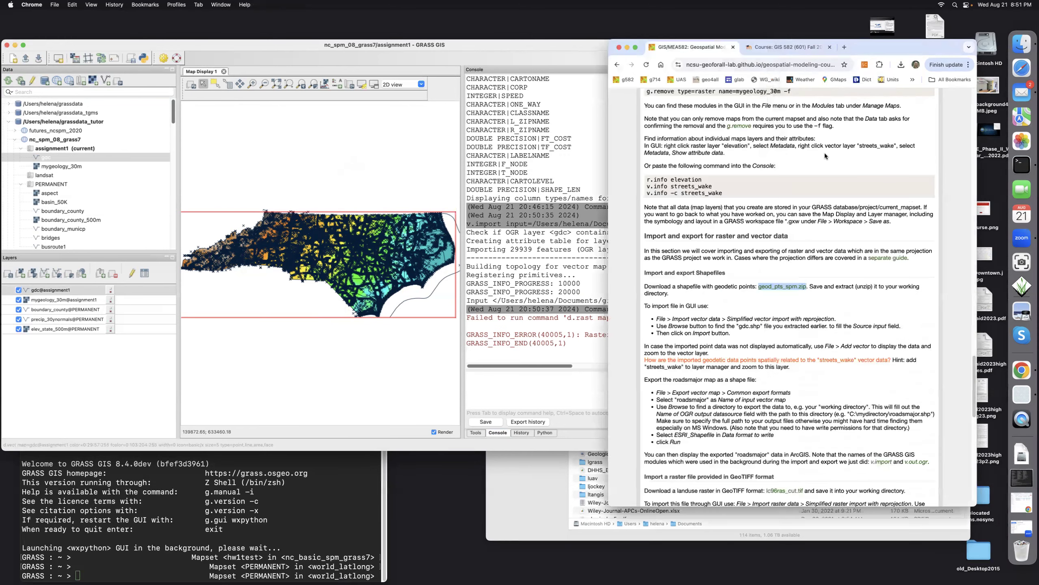
left_click(533, 510)
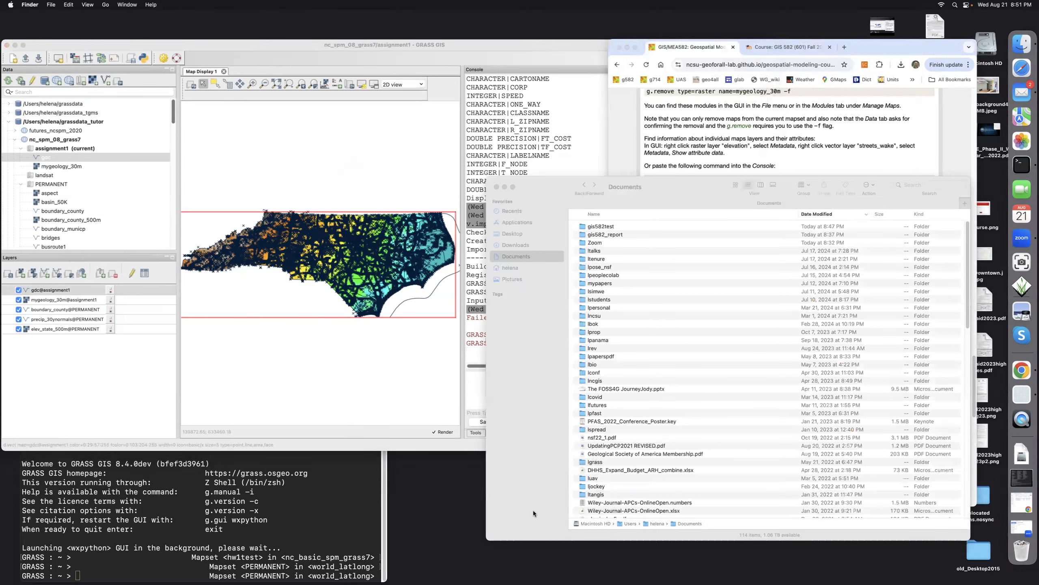
left_click(497, 186)
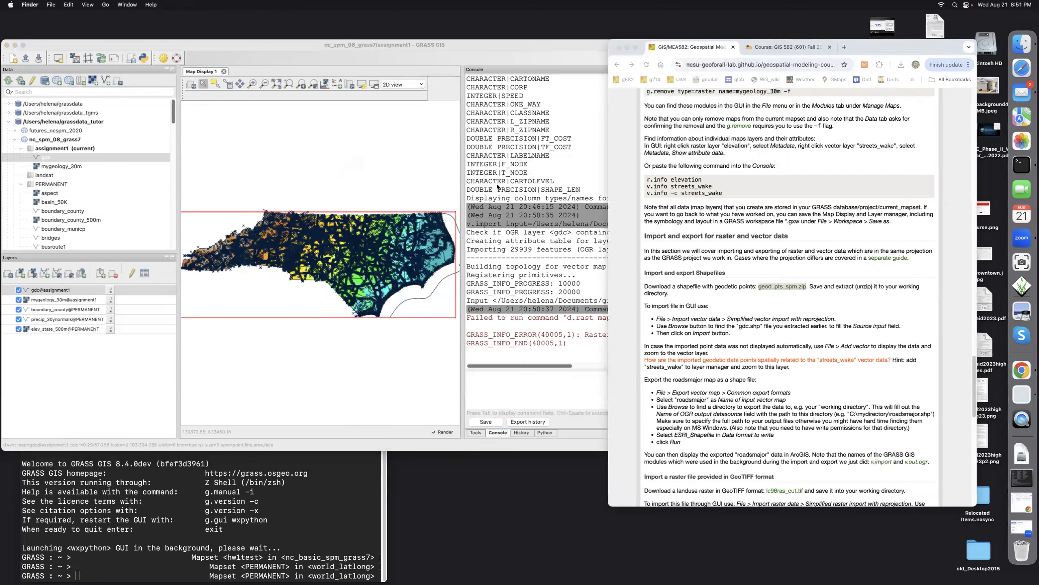
scroll(841, 359, "down", 4)
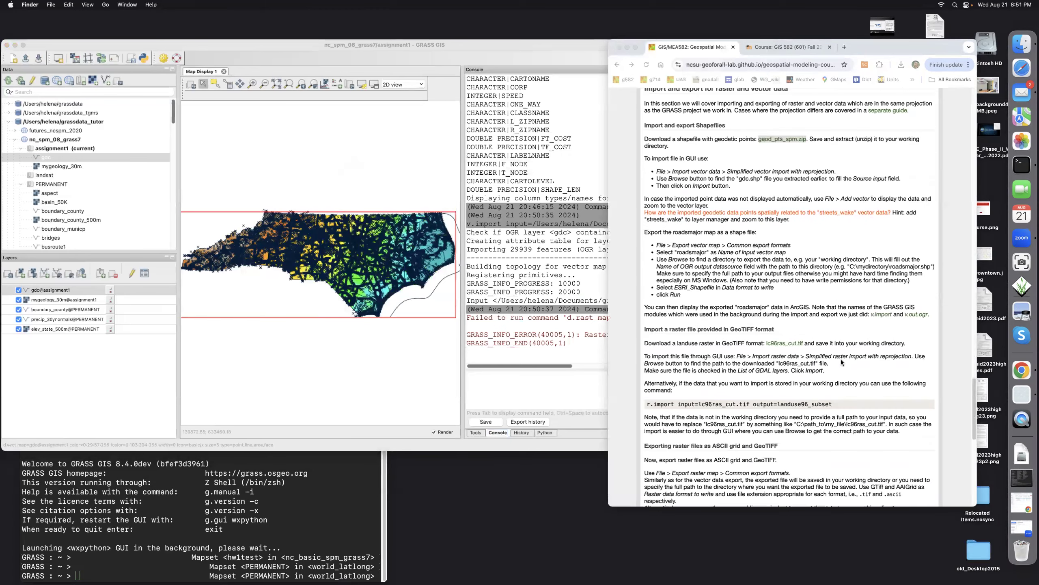
scroll(842, 359, "down", 1)
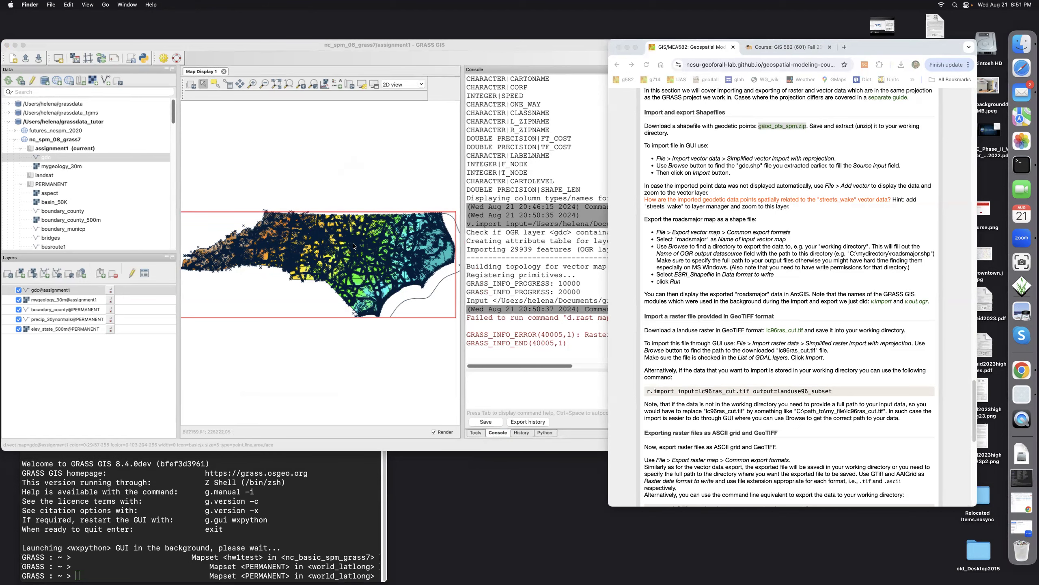
Step: In GRASS GIS, add the streets_wake vector map from the PERMANENT mapset to the map display over the imported geodetic points
left_click(252, 83)
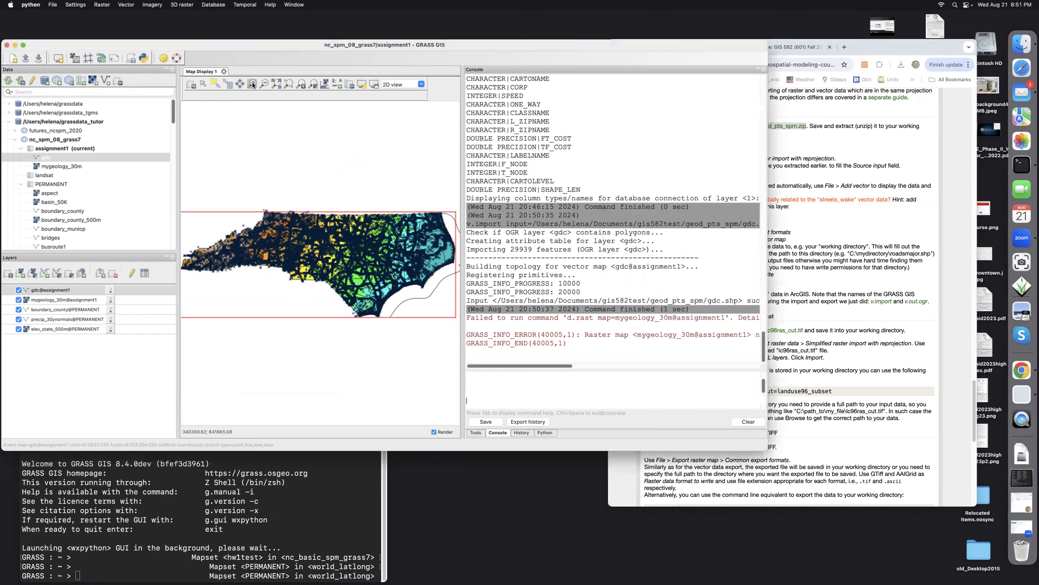
left_click_drag(343, 233, 368, 262)
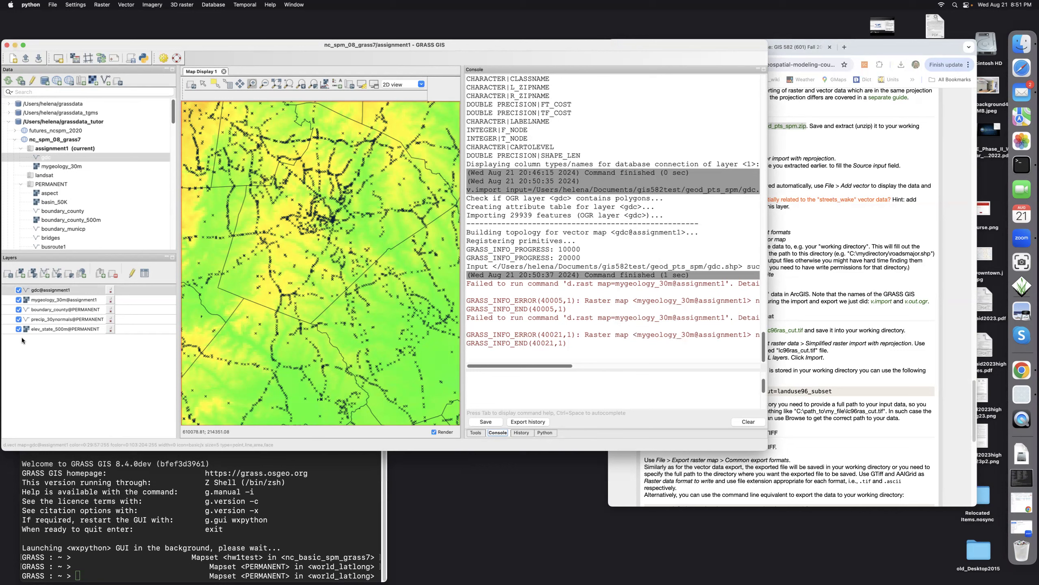
scroll(96, 224, "down", 15)
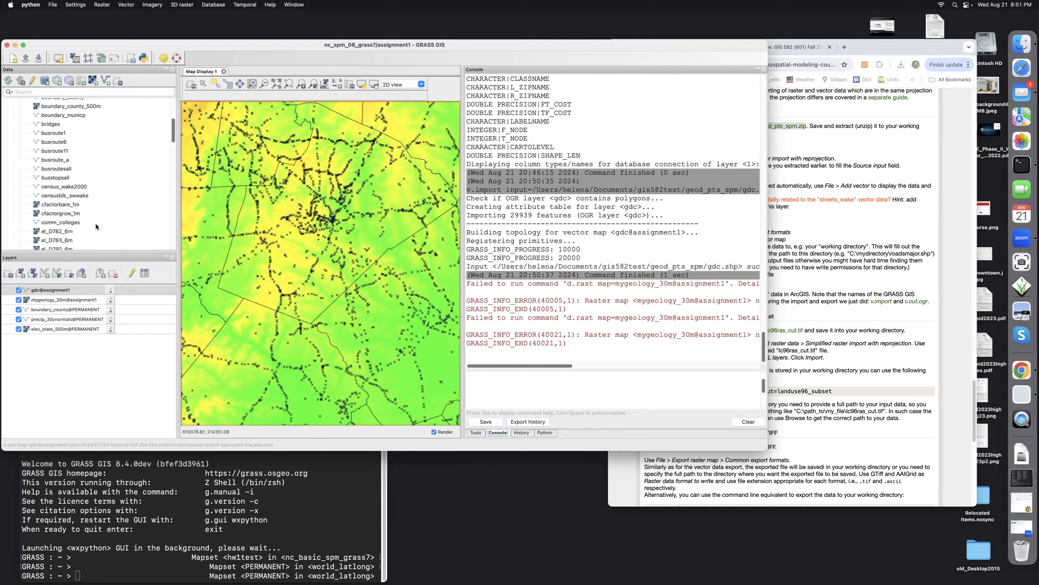
scroll(96, 227, "down", 1)
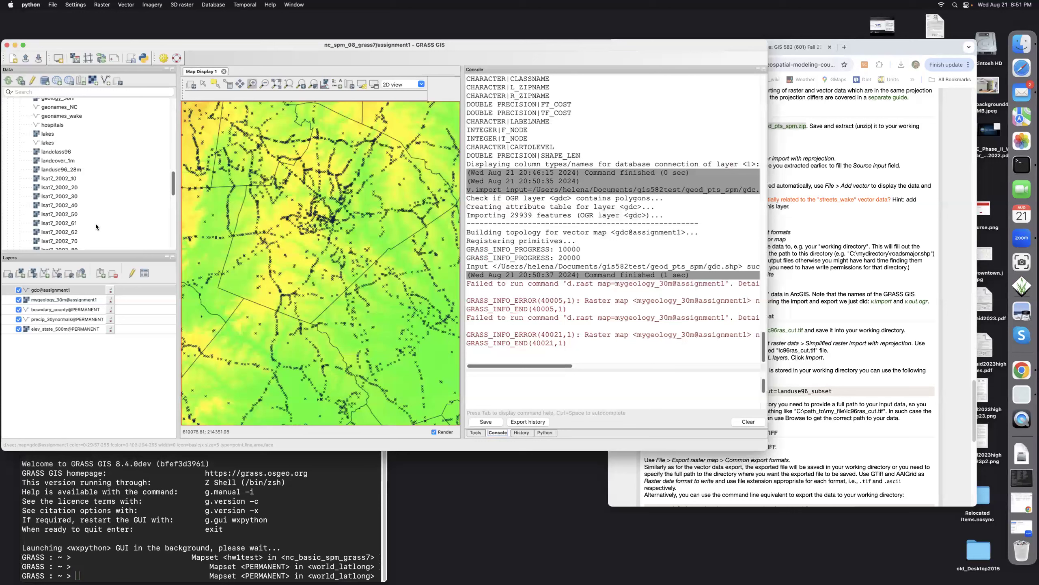
scroll(96, 227, "down", 8)
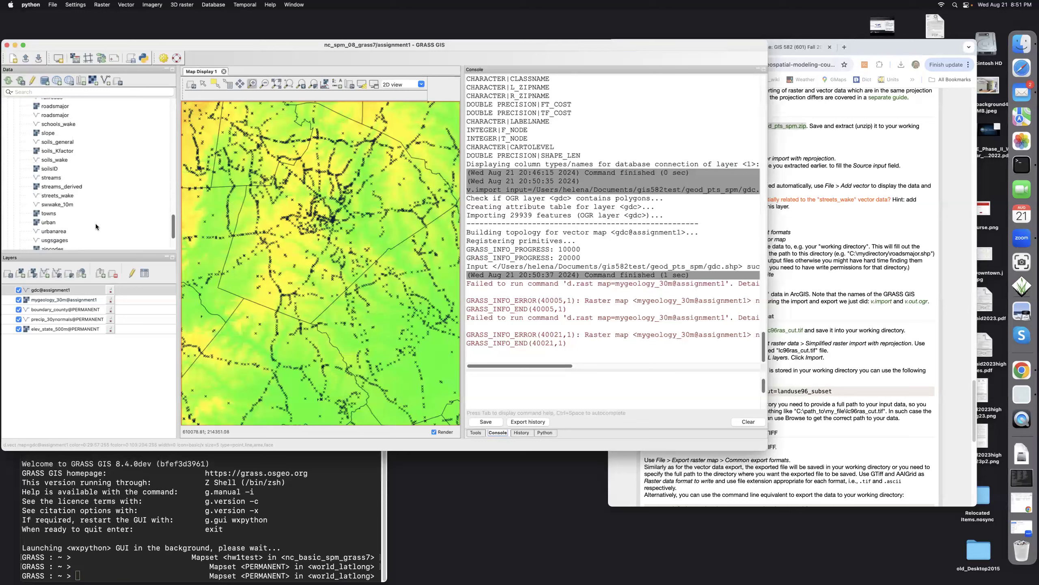
left_click(58, 194)
double_click(58, 196)
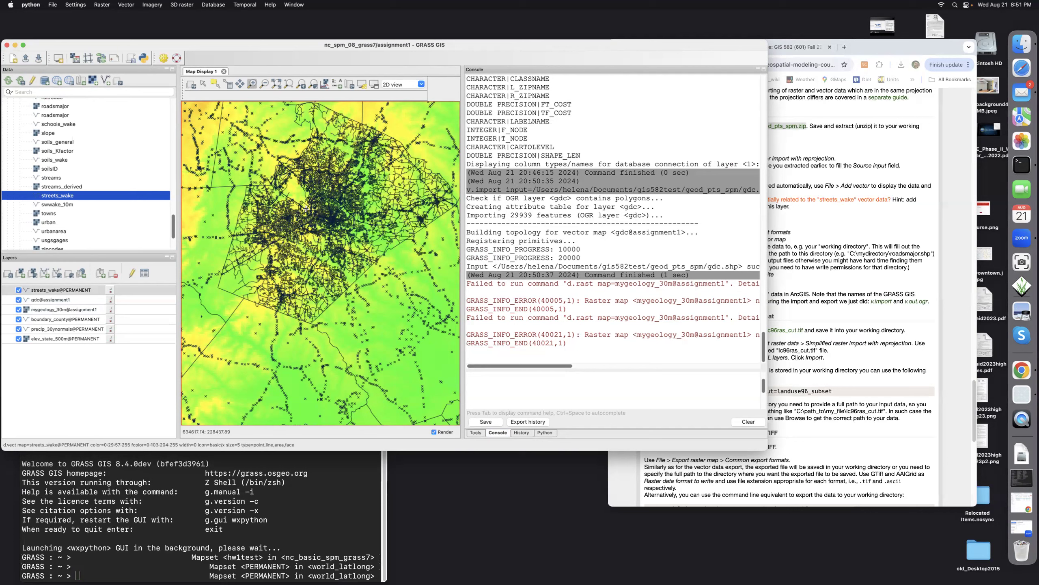
Step: Set the feature color of the gdc layer to red (255:0:16) and compare its points with the streets_wake lines up close
left_click_drag(303, 207, 333, 233)
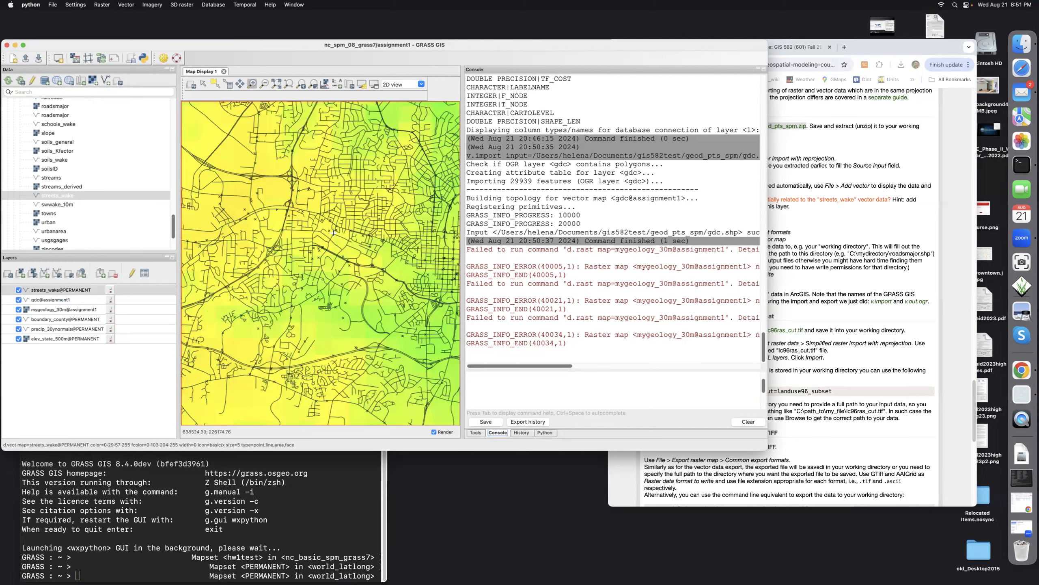
left_click(56, 302)
right_click(56, 302)
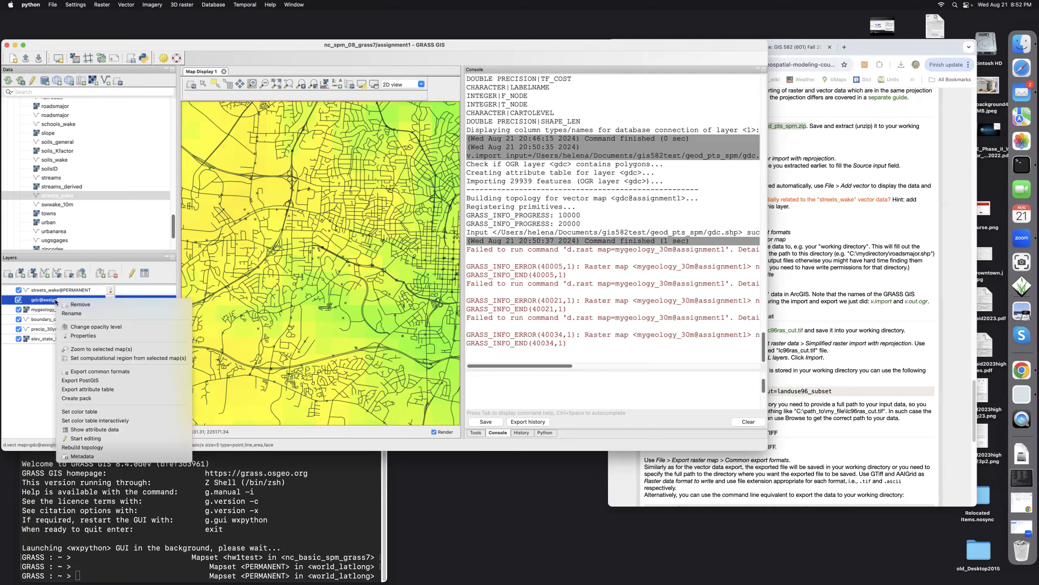
left_click(48, 302)
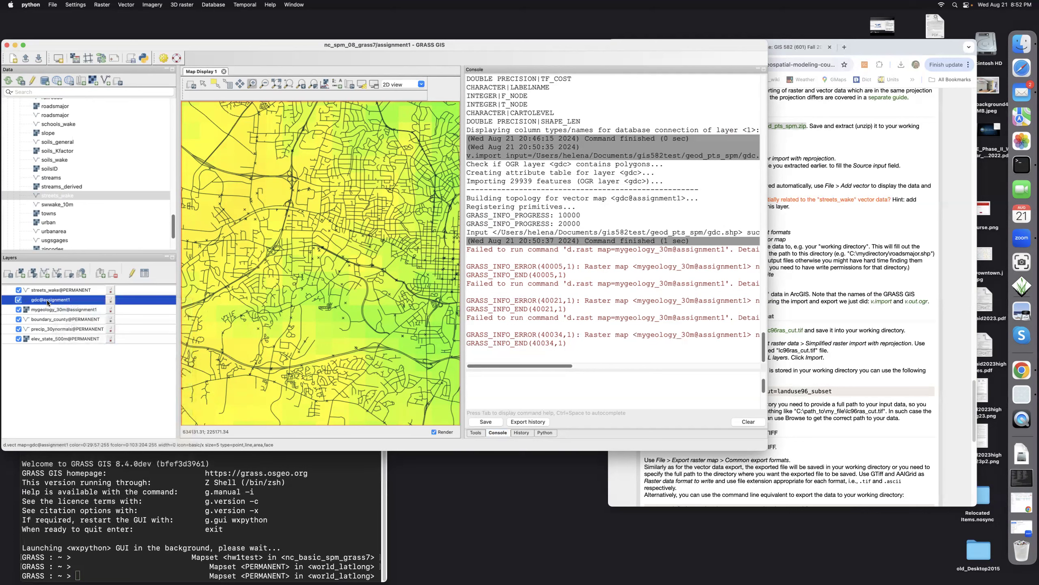
double_click(48, 302)
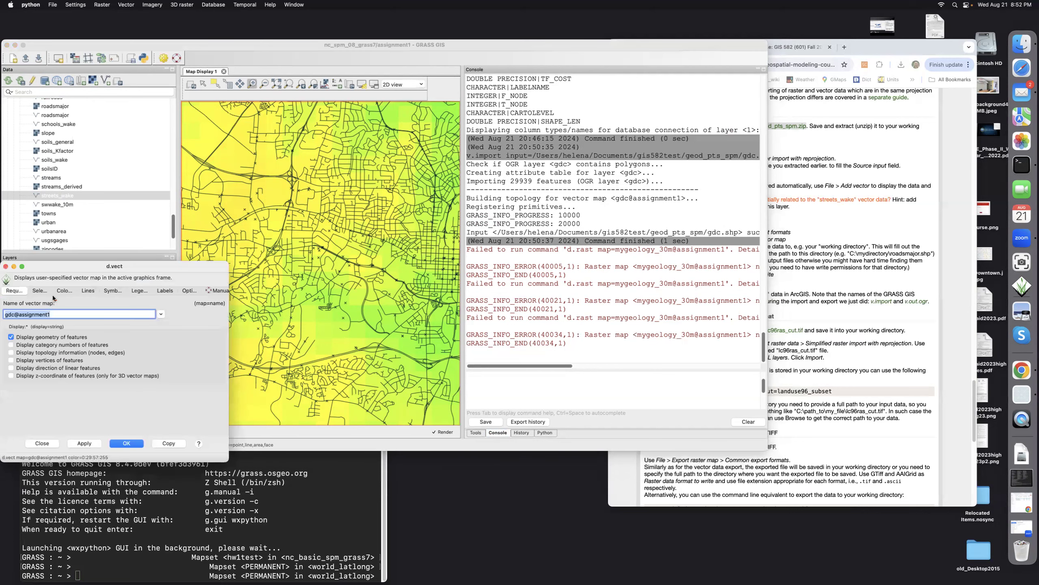
left_click(63, 291)
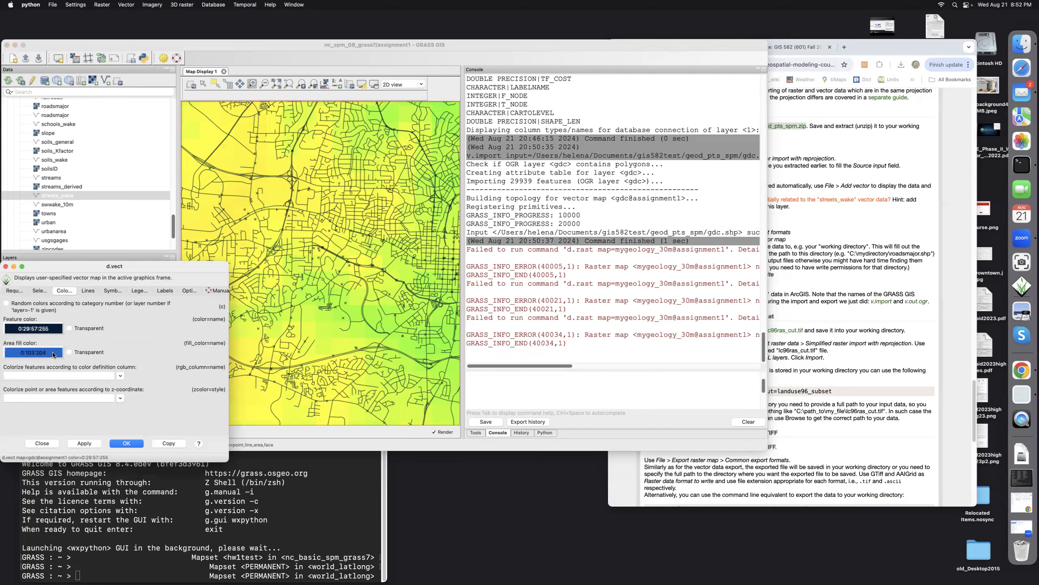
left_click(55, 330)
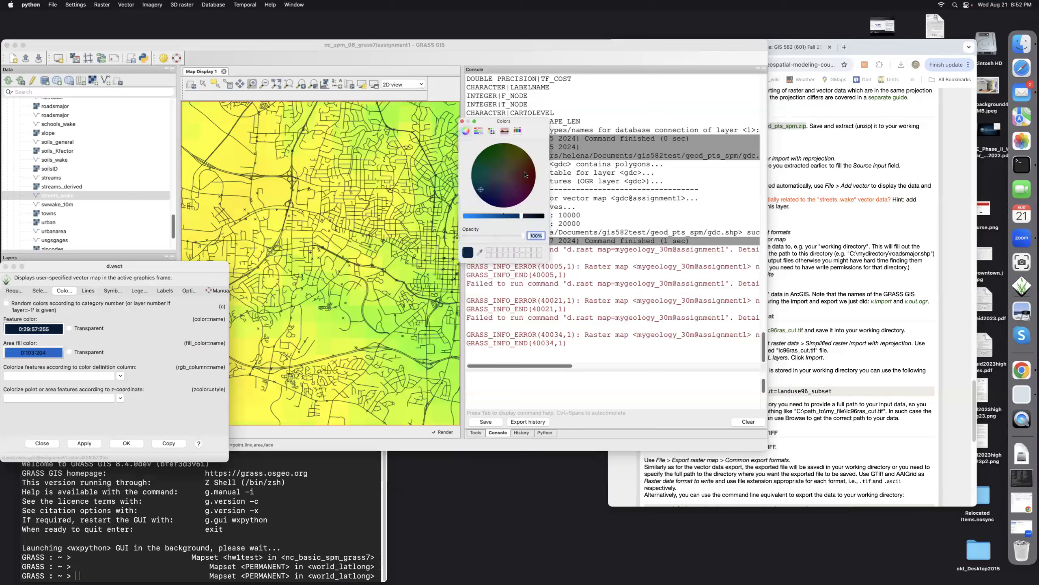
left_click(532, 178)
left_click_drag(509, 218, 470, 217)
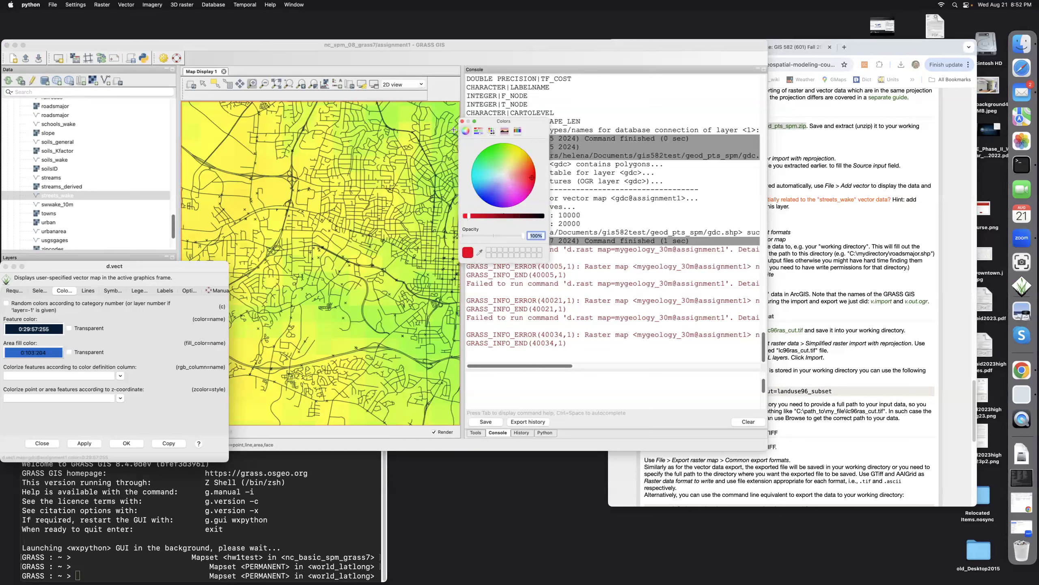
left_click(463, 121)
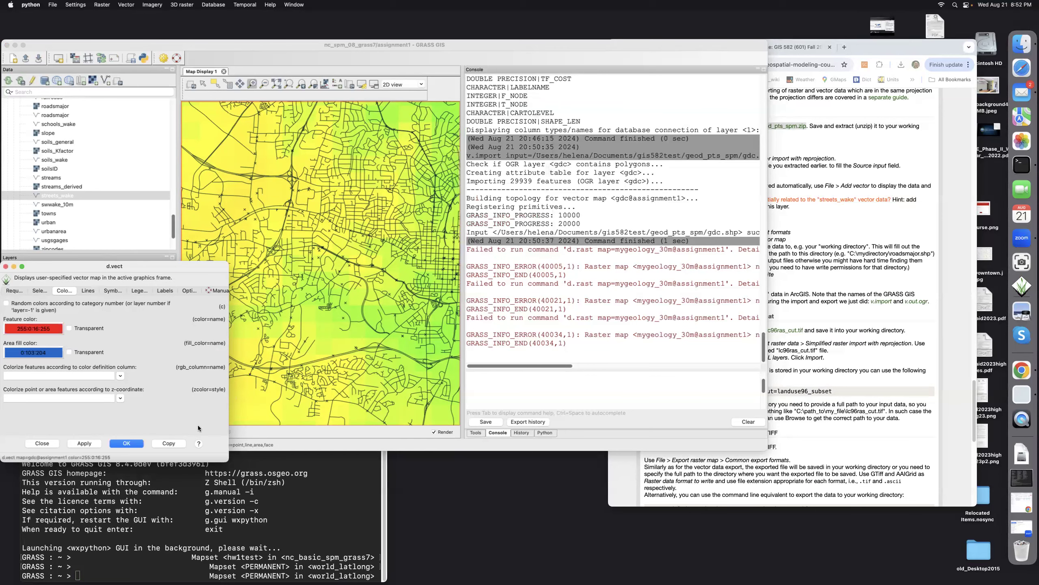
left_click(124, 444)
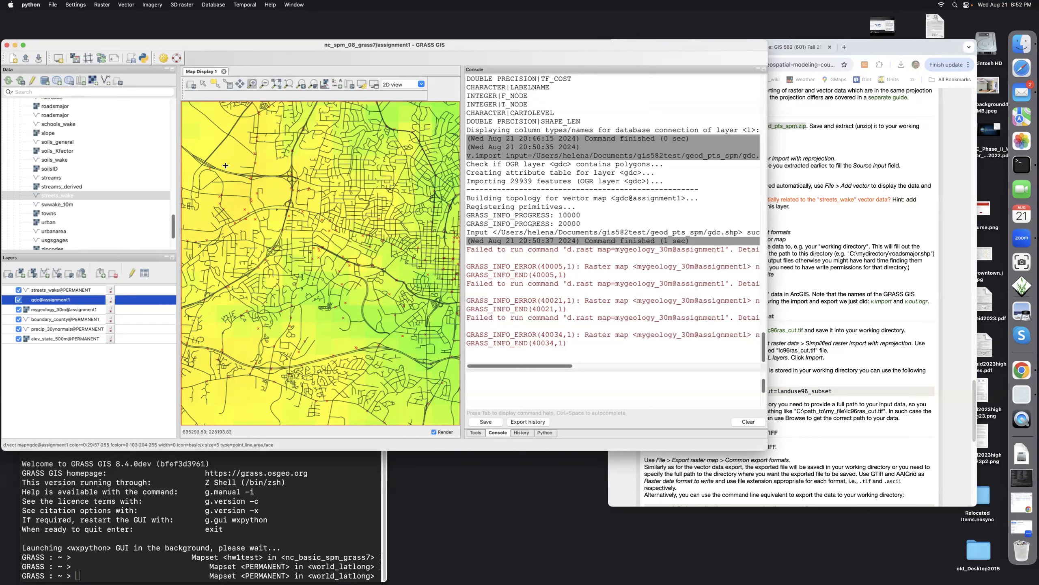
left_click_drag(214, 172, 444, 348)
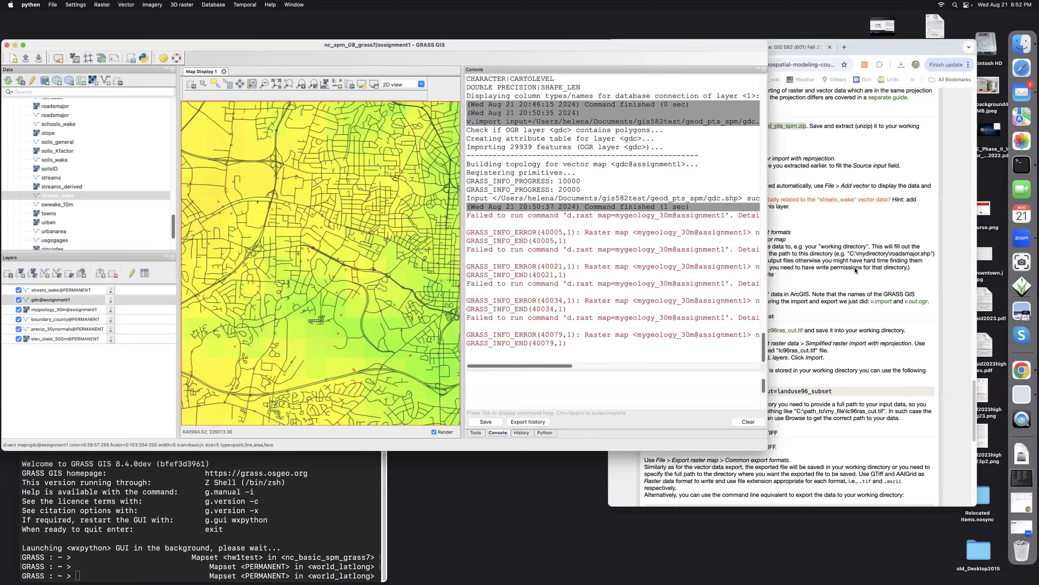
Step: Switch to Chrome and read the instructions for exporting the roadsmajor map as a shapefile
left_click(853, 278)
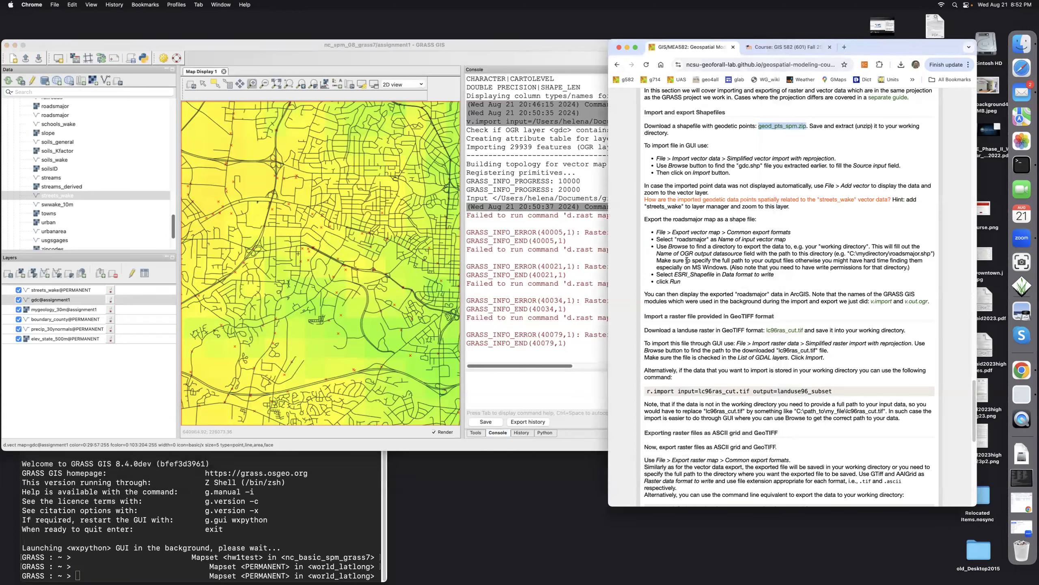
scroll(687, 260, "down", 1)
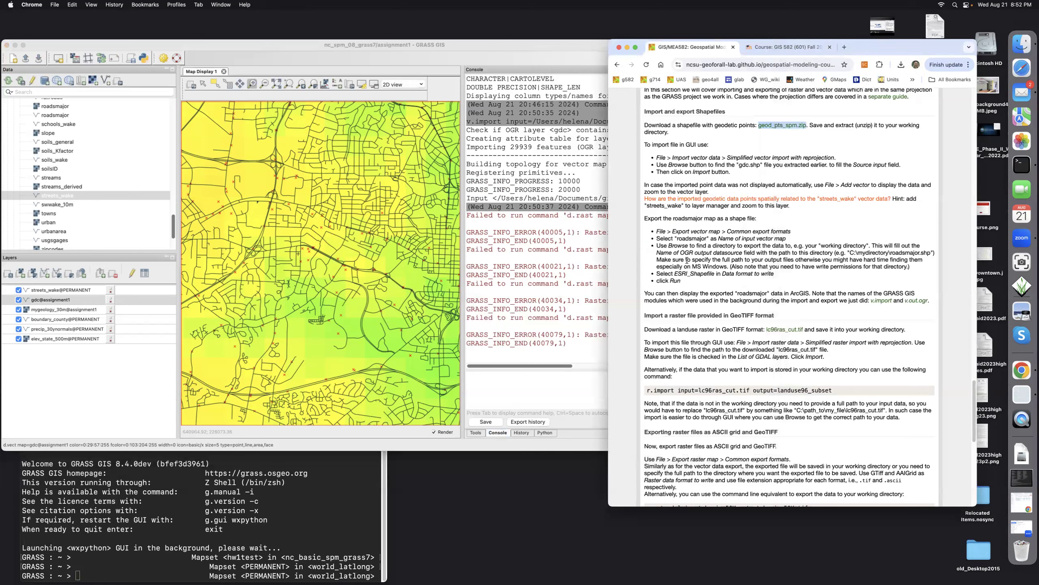
scroll(687, 260, "down", 1)
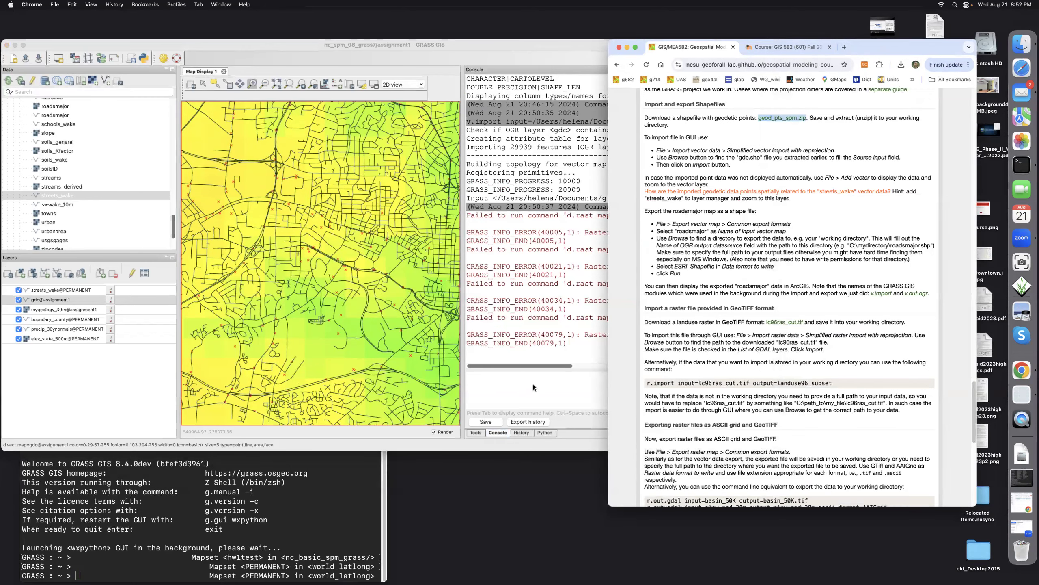
Step: Return to GRASS GIS and open the v.out.ogr tool for exporting vector maps to common formats, checking the Chrome export instructions
left_click(503, 408)
left_click(475, 432)
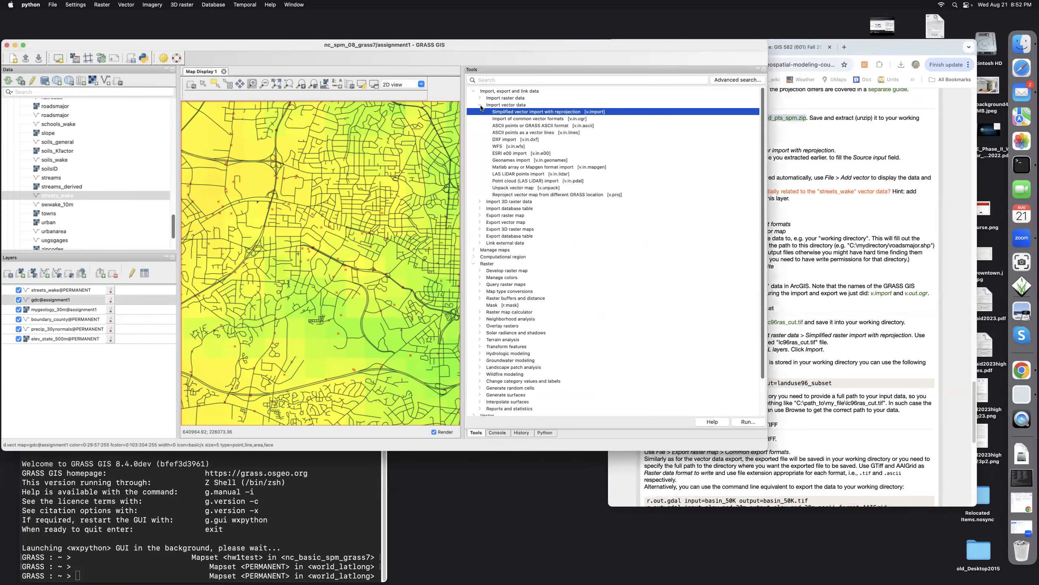
left_click(480, 105)
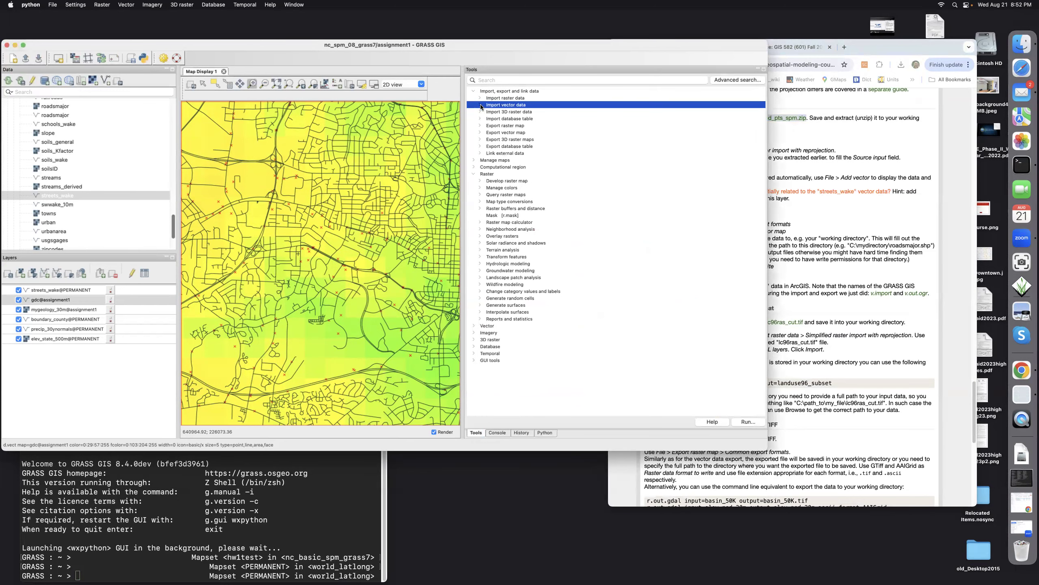
left_click(480, 131)
left_click(844, 218)
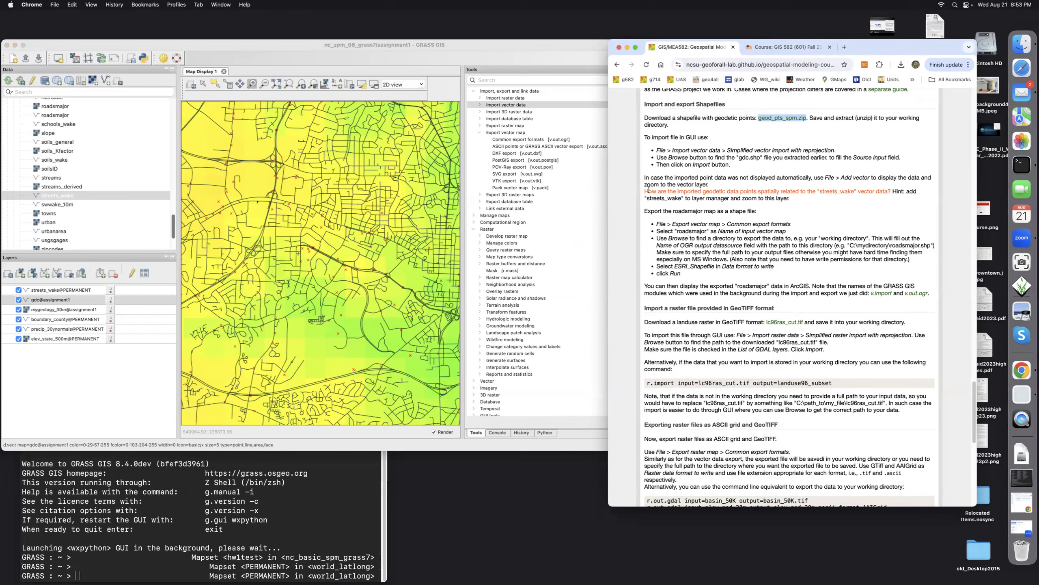
left_click(553, 143)
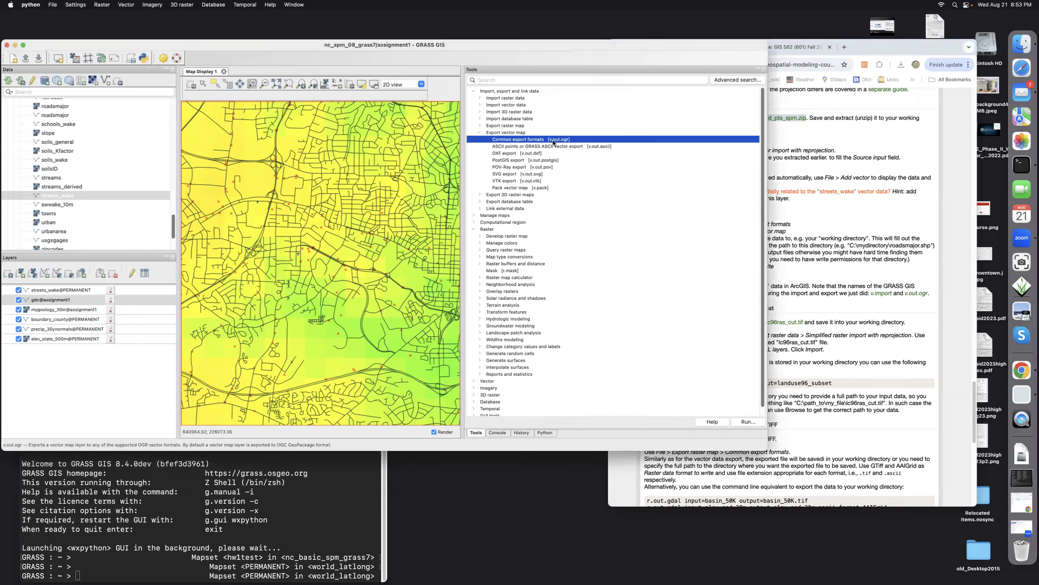
double_click(553, 139)
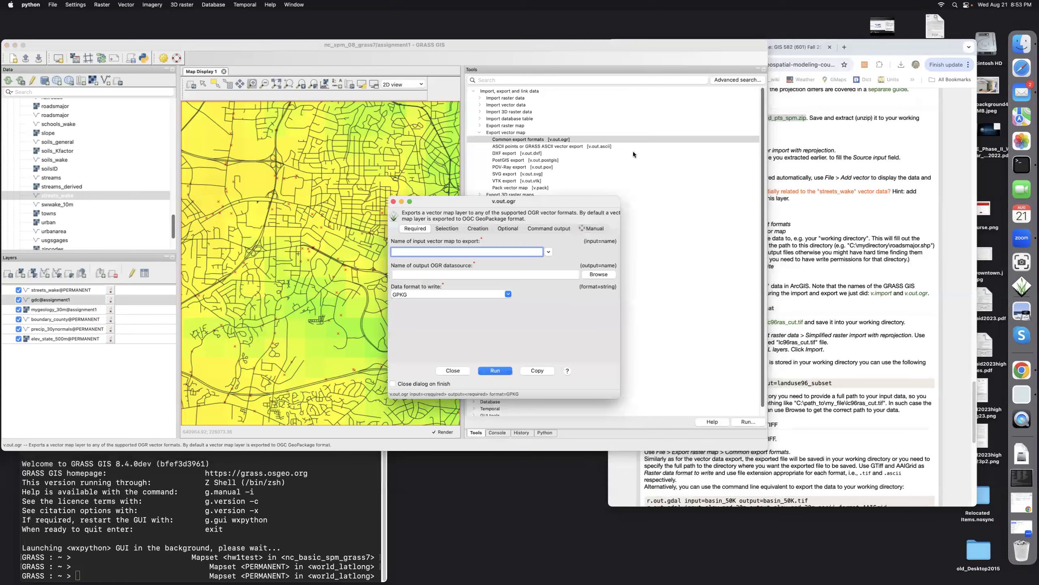
left_click(880, 271)
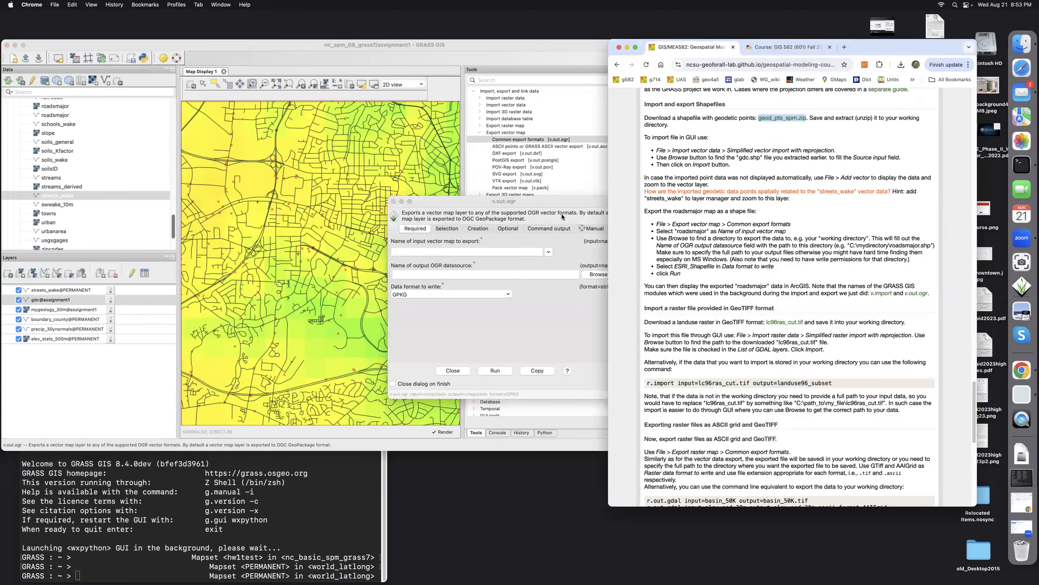
left_click(556, 198)
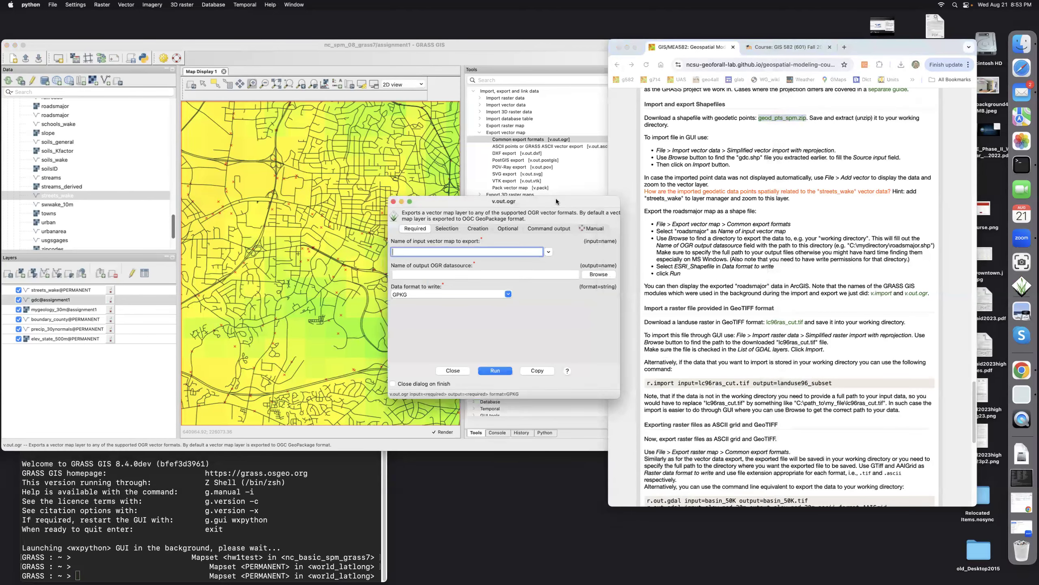
Step: Choose roadsmajor from the PERMANENT mapset as the input vector map to export
left_click(548, 252)
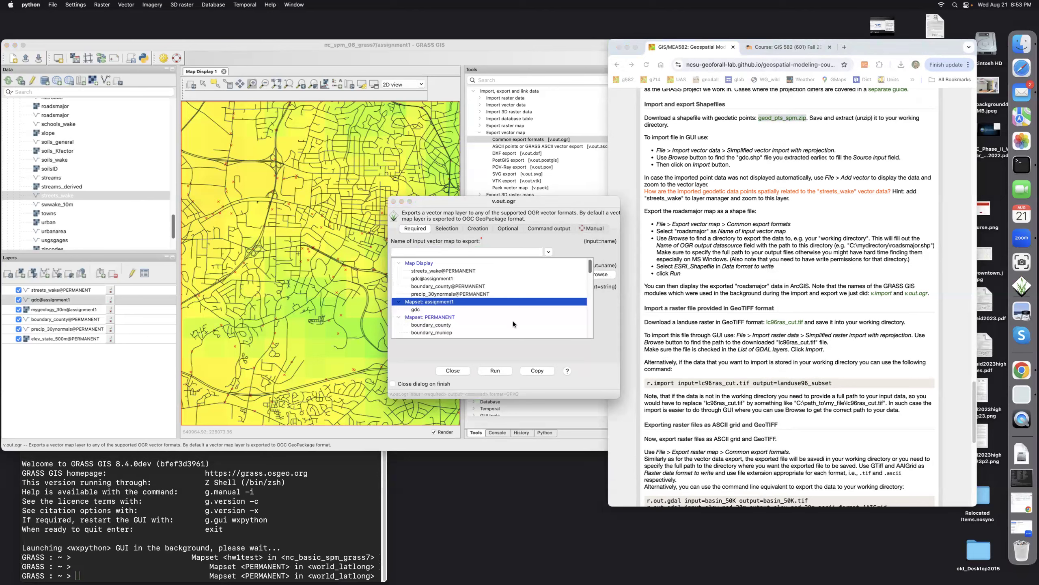
scroll(513, 321, "down", 10)
scroll(513, 324, "down", 3)
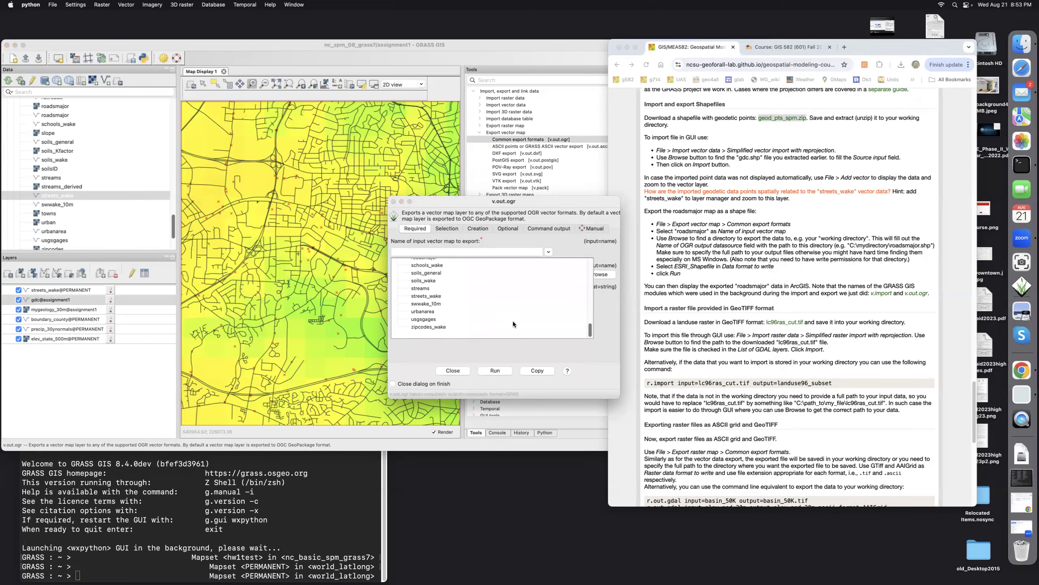
scroll(513, 324, "up", 3)
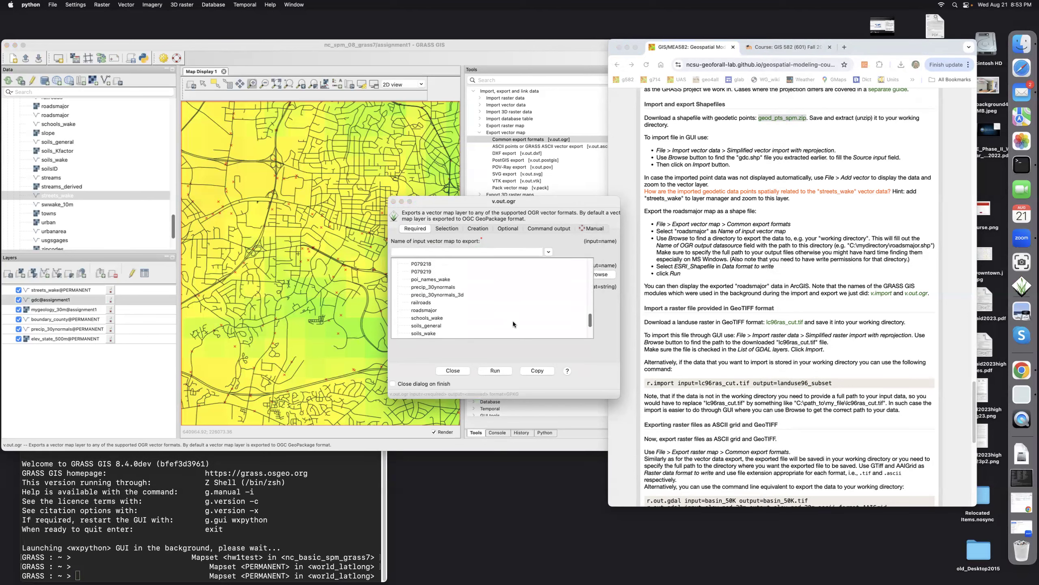
left_click(429, 310)
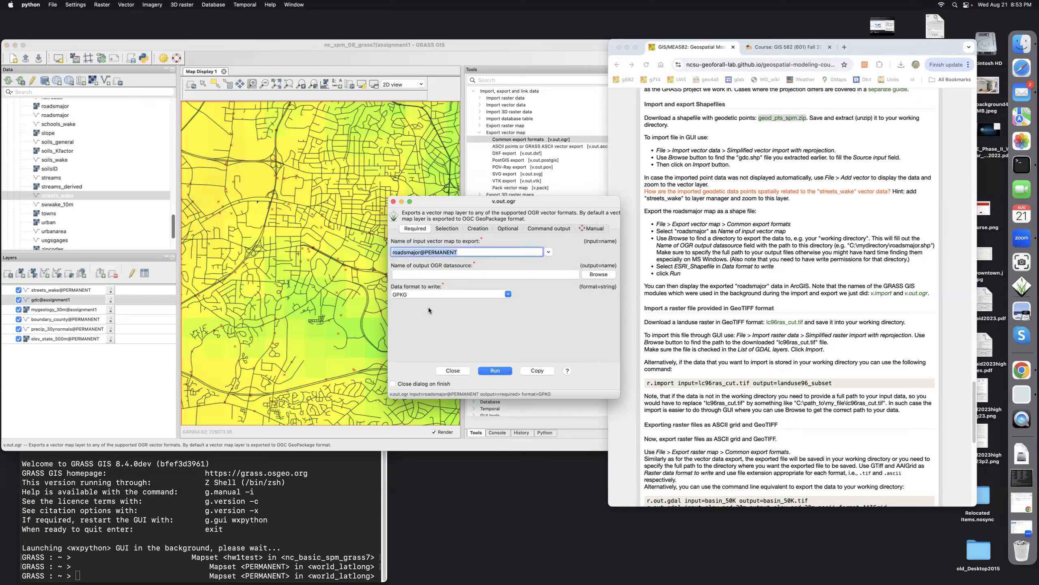
Step: Name the output datasource roads_major, set the data format to ESRI_Shapefile, run the export, and close the dialog
left_click(446, 273)
type("r")
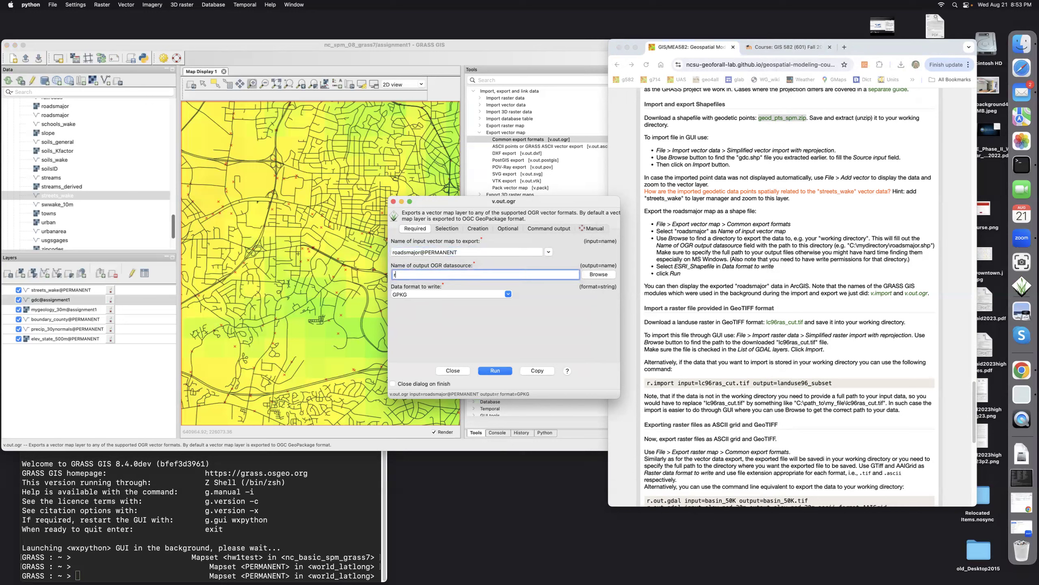
type("oads_major")
left_click(506, 294)
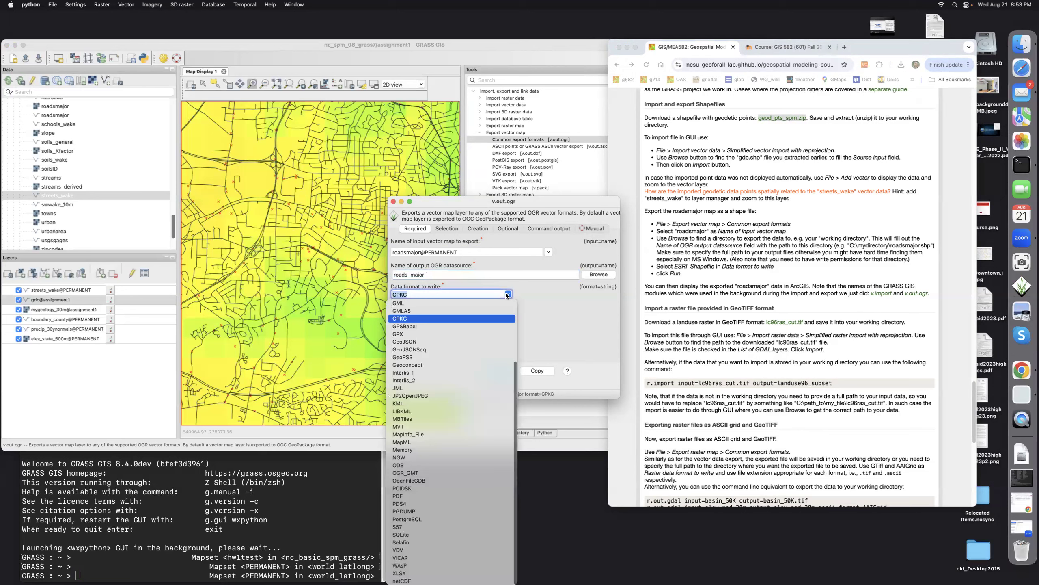
scroll(486, 324, "up", 5)
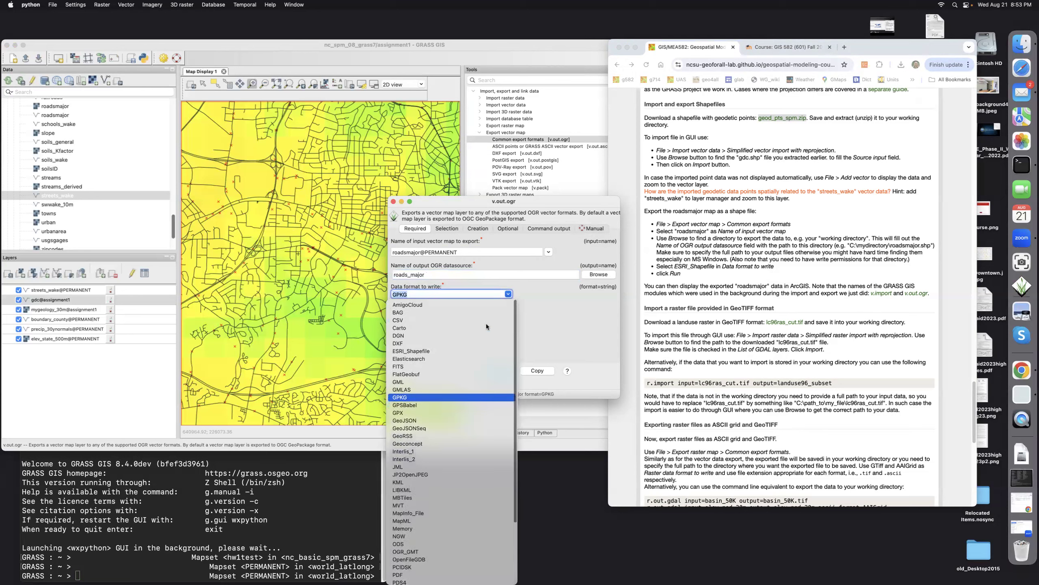
left_click(411, 351)
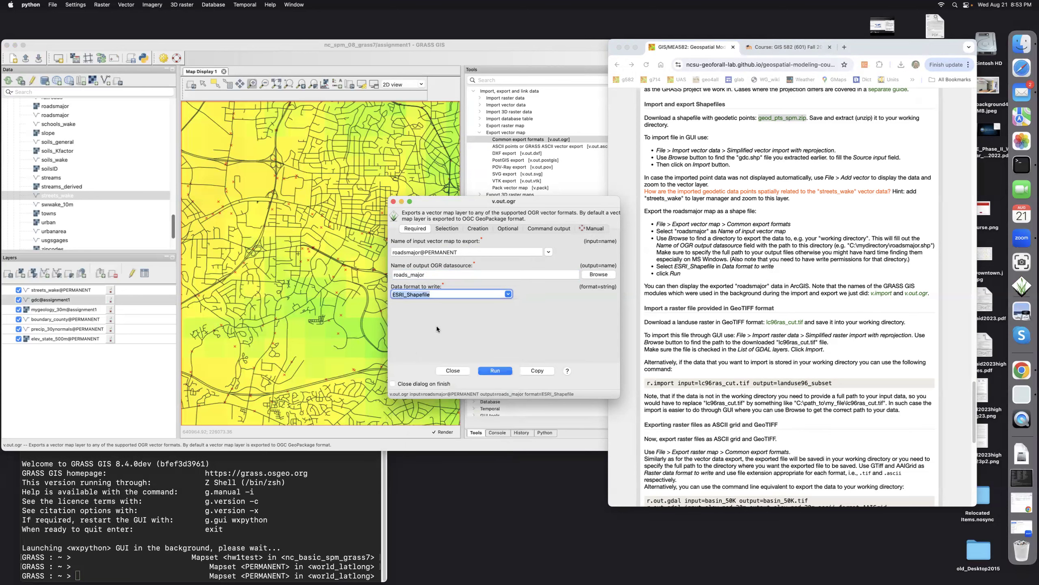
left_click(496, 371)
left_click(394, 202)
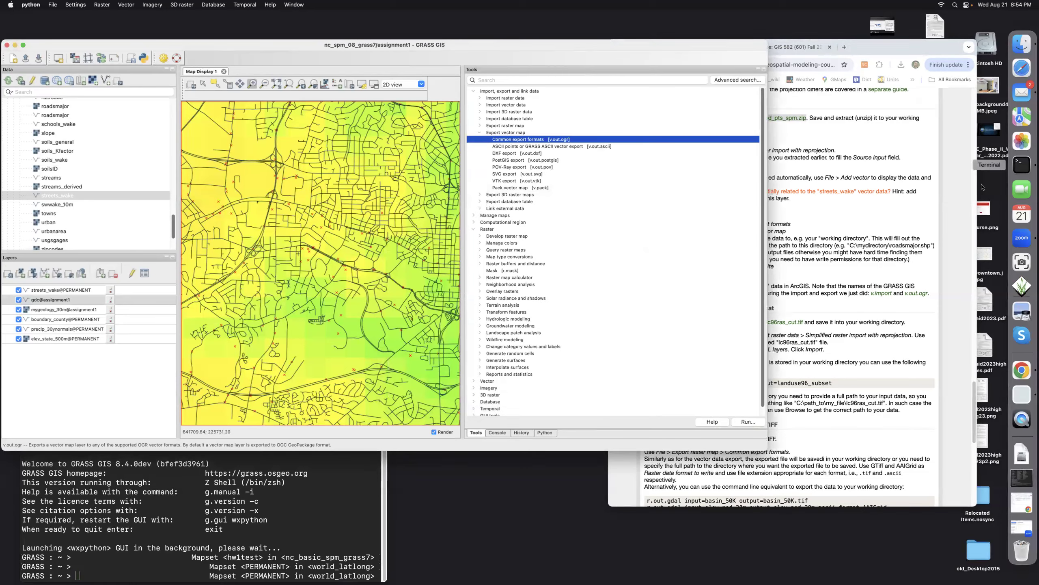
Step: Check the gis582_report folder in Documents in Finder for the roads_major export, close the window, and collapse the vector export tools in GRASS GIS
left_click(1028, 44)
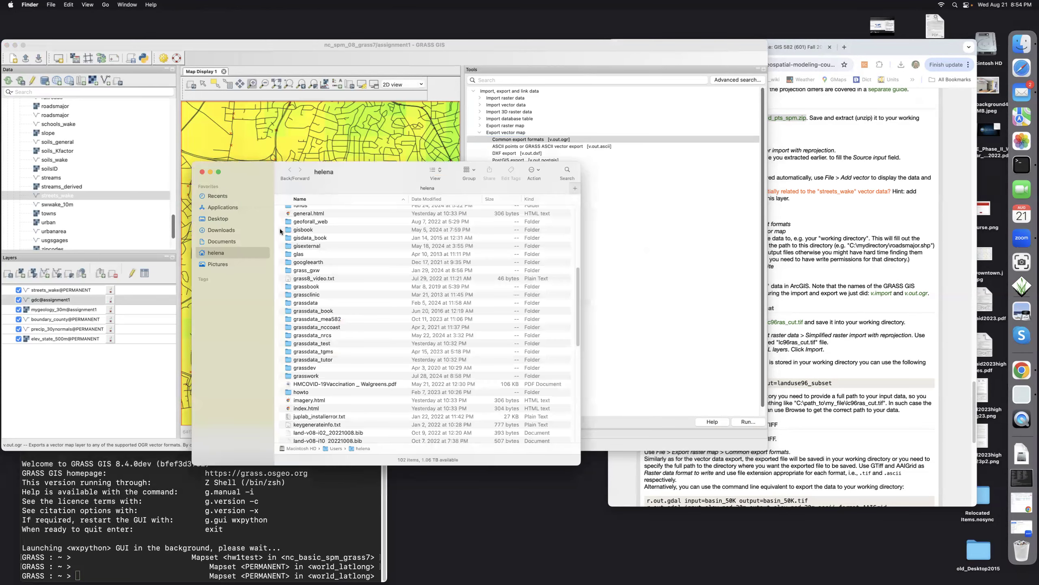
left_click(218, 242)
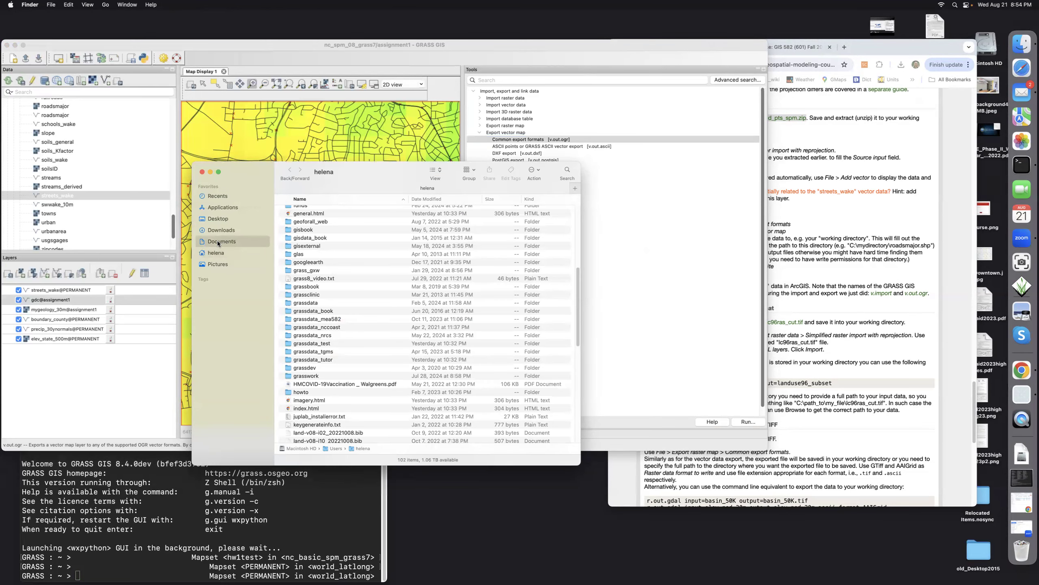
left_click(315, 212)
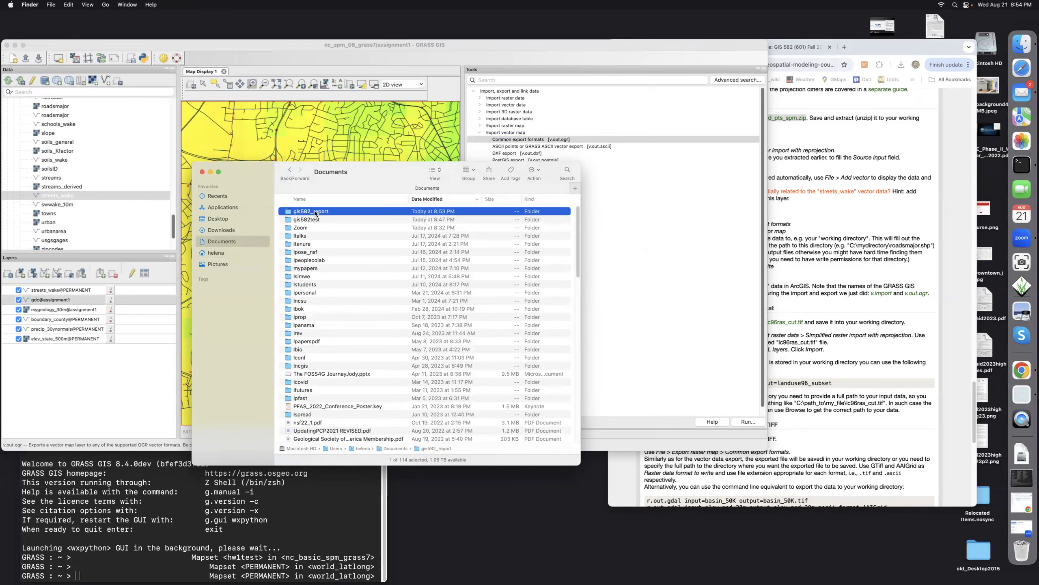
double_click(315, 211)
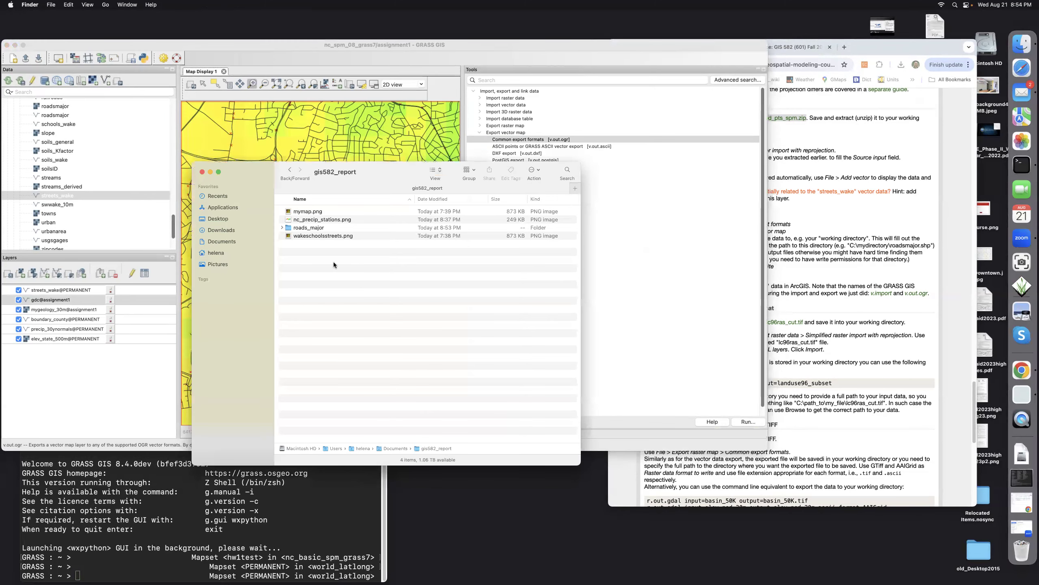
key("super+w")
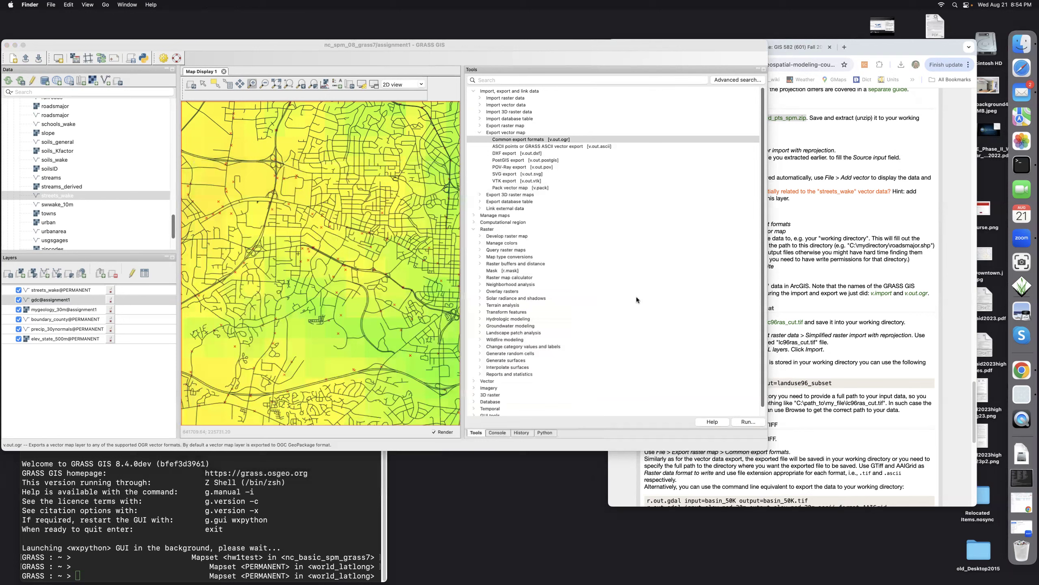
left_click(478, 133)
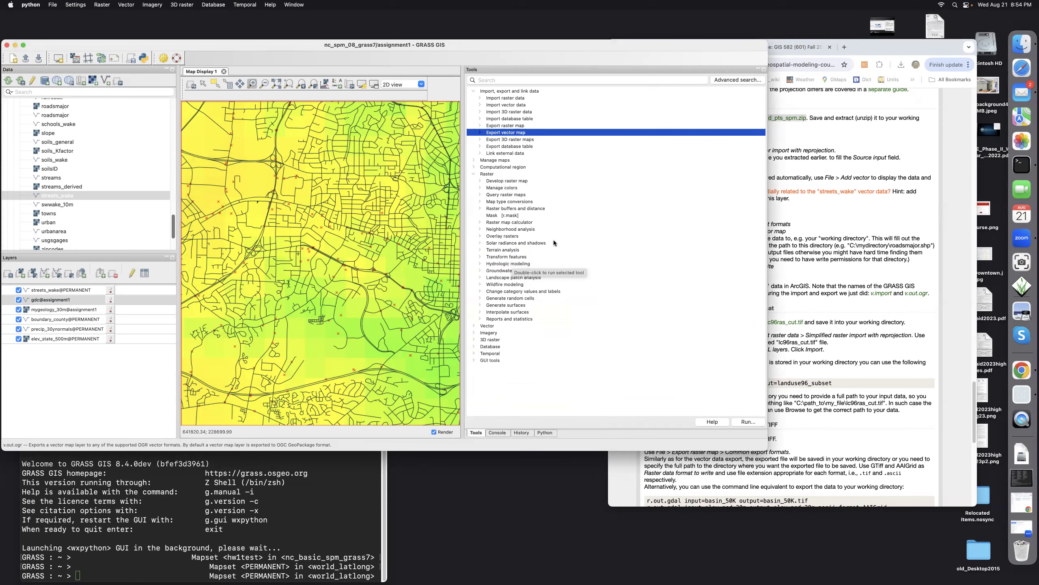
Step: Switch to Chrome, review the assignment's raster import section, and download the lc96ras_cut.tif landuse raster into the gis582_report folder
left_click(883, 273)
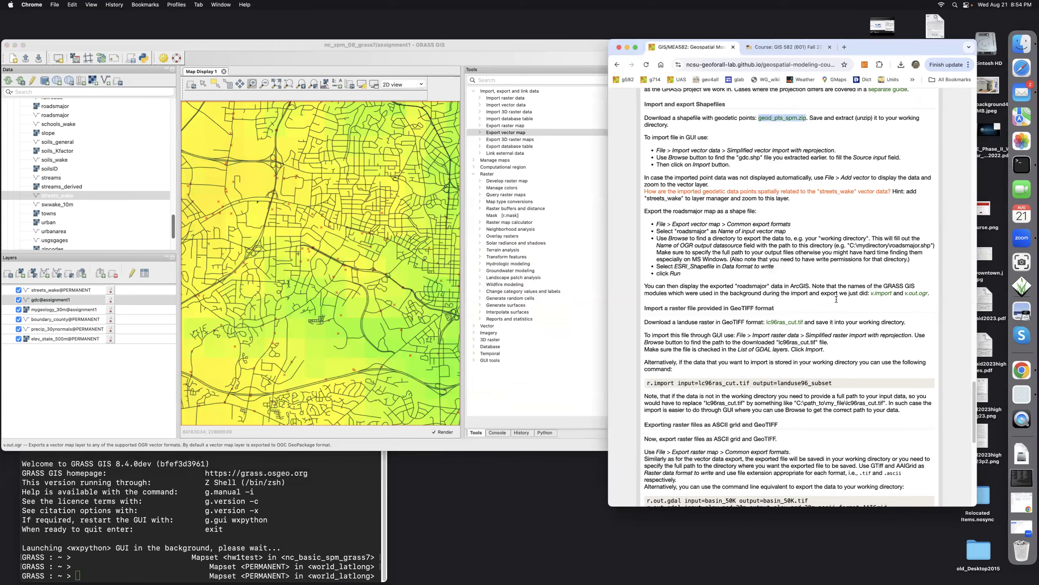
scroll(806, 311, "down", 2)
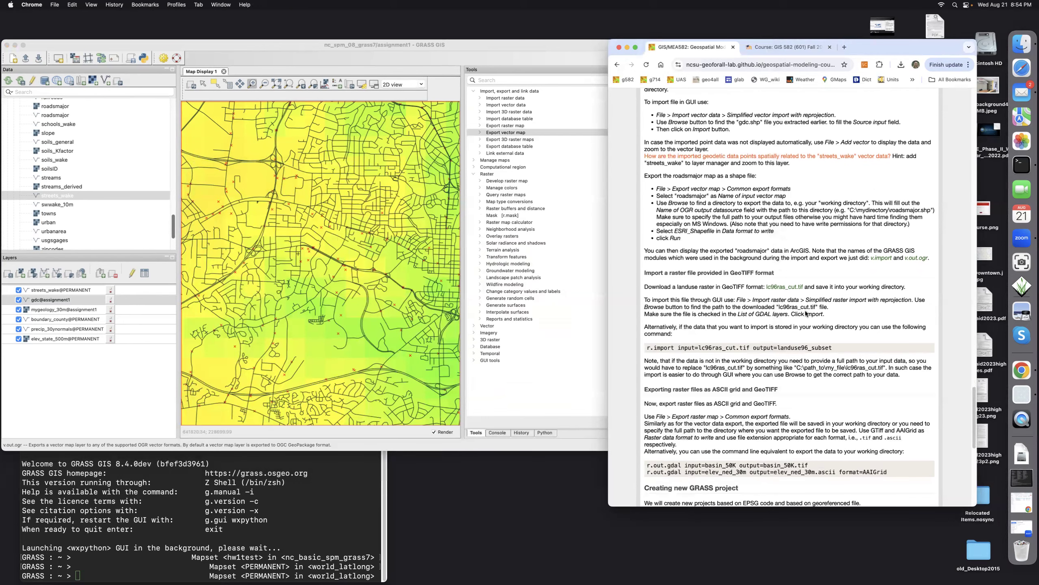
scroll(806, 313, "down", 8)
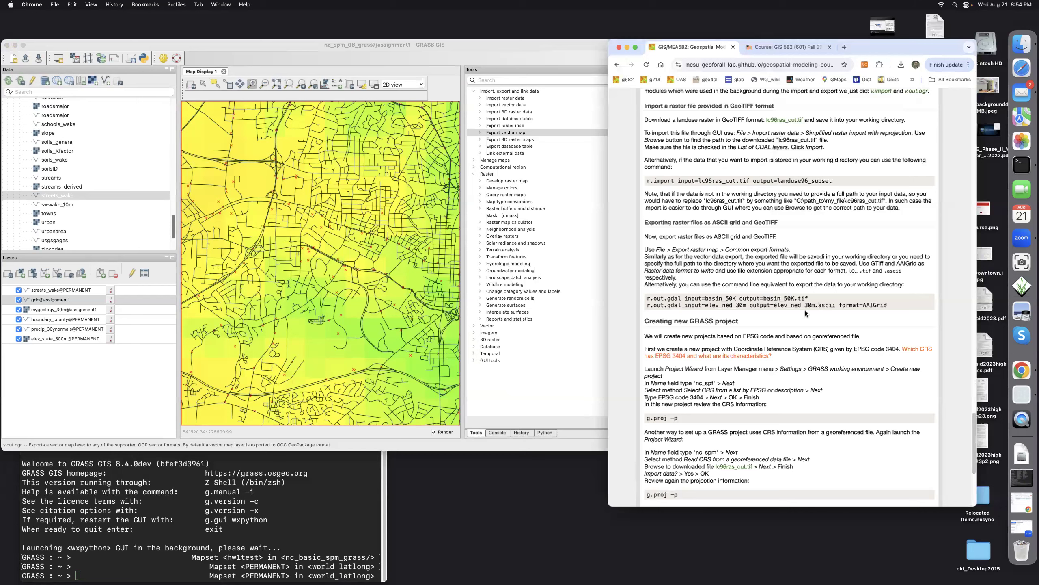
scroll(805, 310, "down", 2)
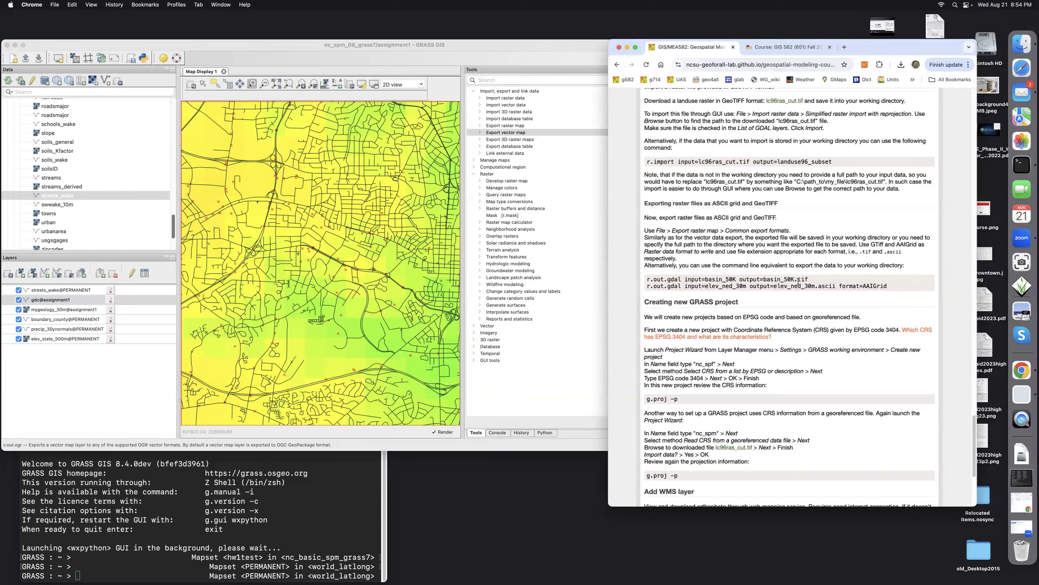
scroll(798, 282, "up", 8)
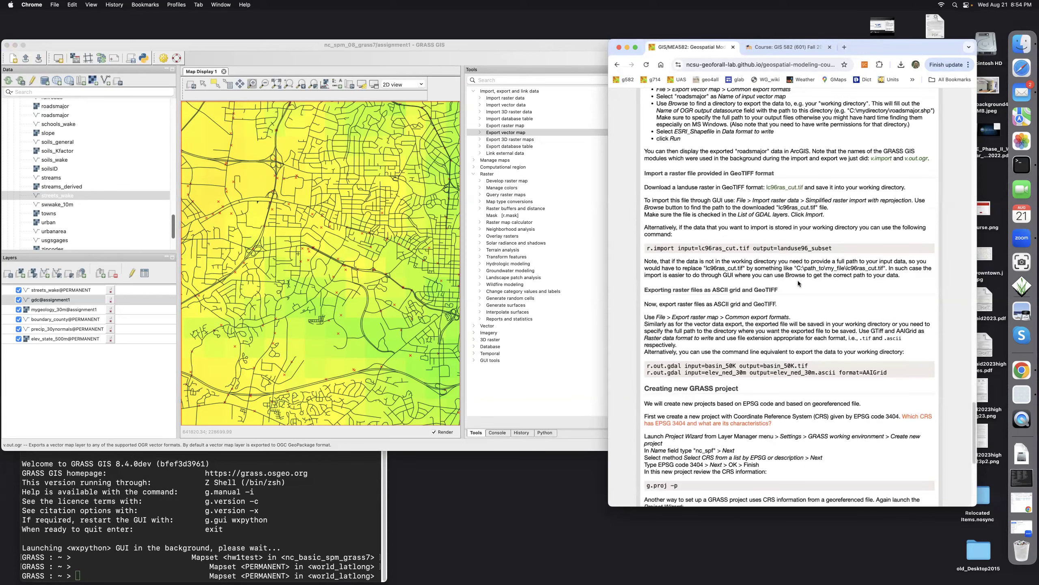
left_click(781, 187)
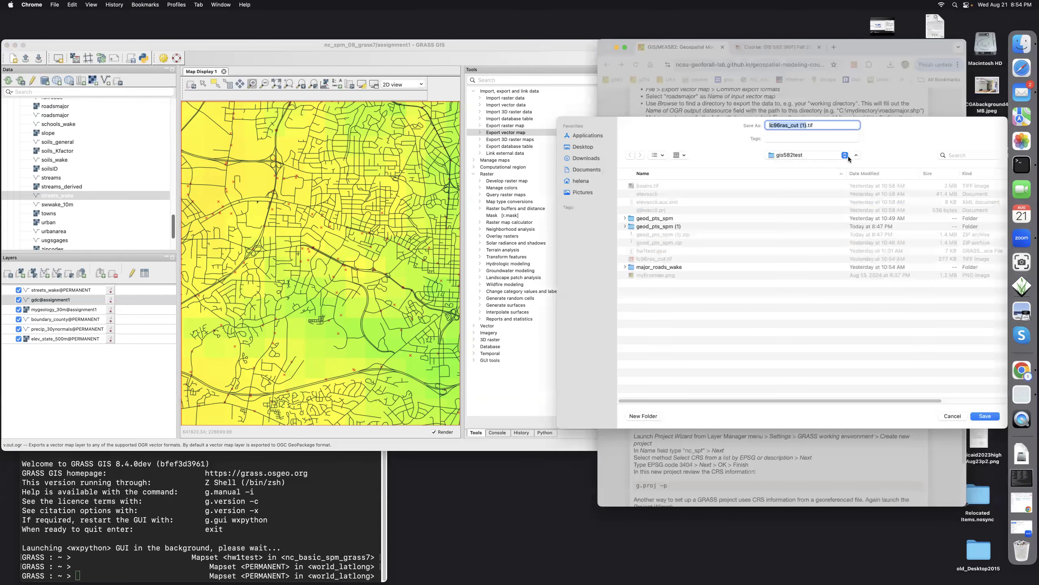
left_click(845, 155)
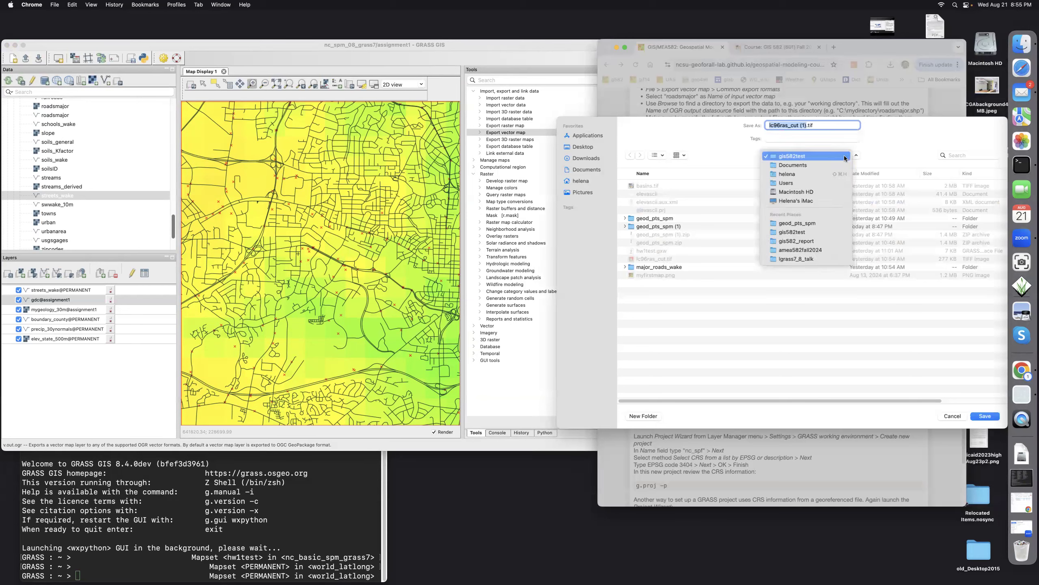
left_click(802, 244)
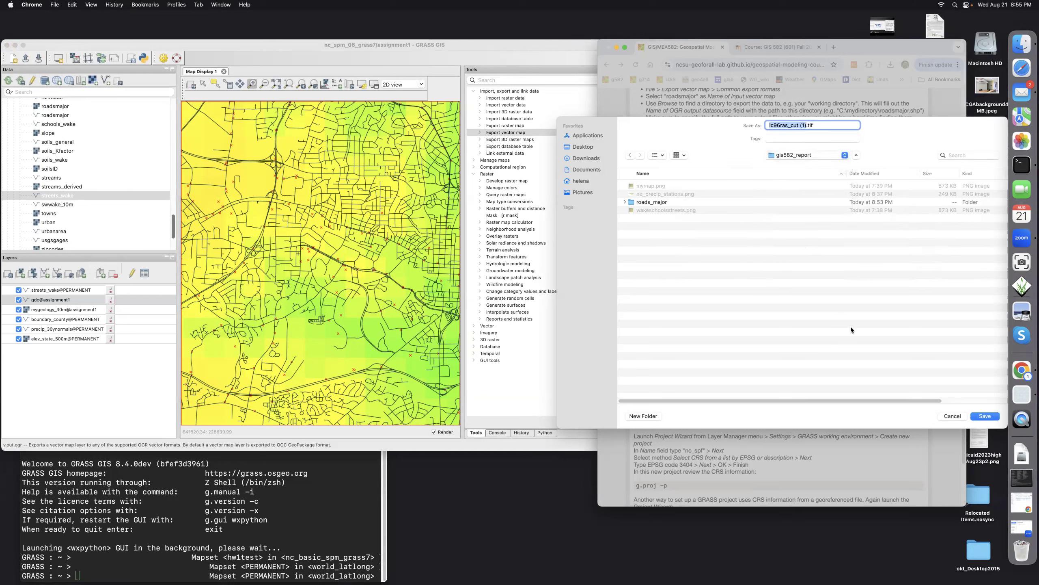
left_click(984, 416)
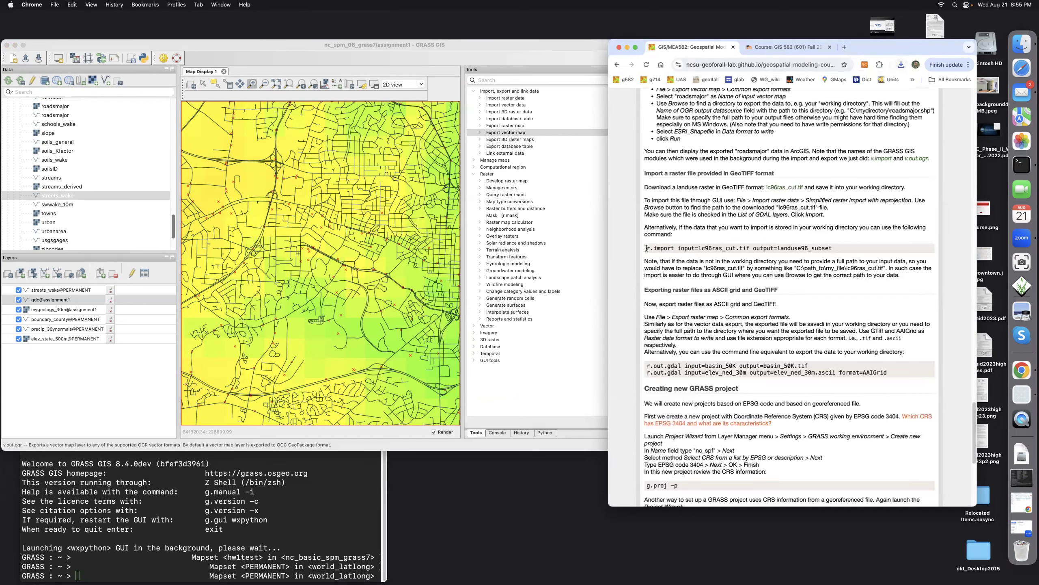
Step: Copy the r.import command for lc96ras_cut.tif from the assignment page and try running it in the GRASS GIS console with output landuse96_subset
left_click_drag(646, 248, 834, 252)
key("super+c")
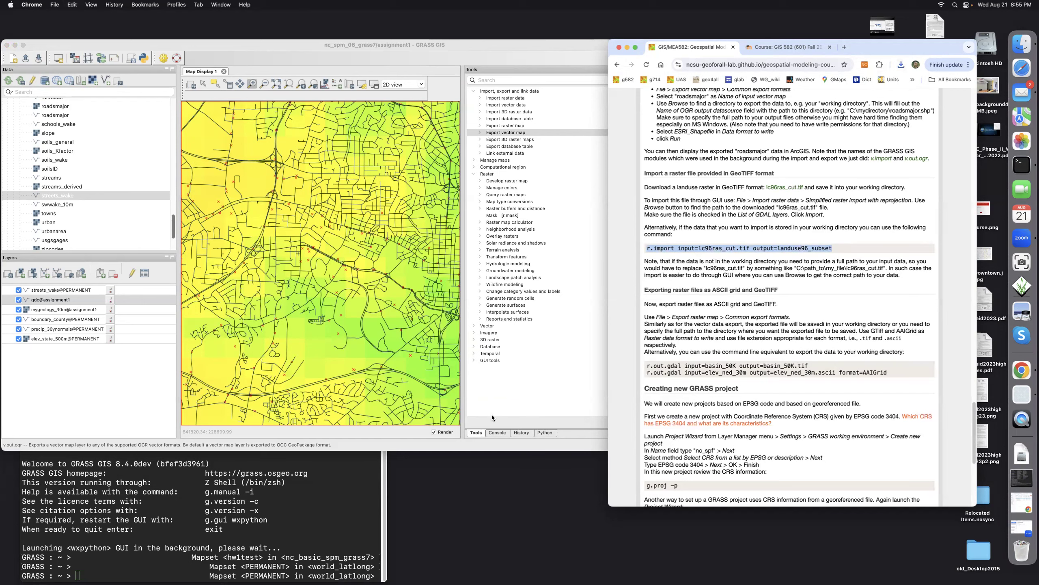
left_click(495, 433)
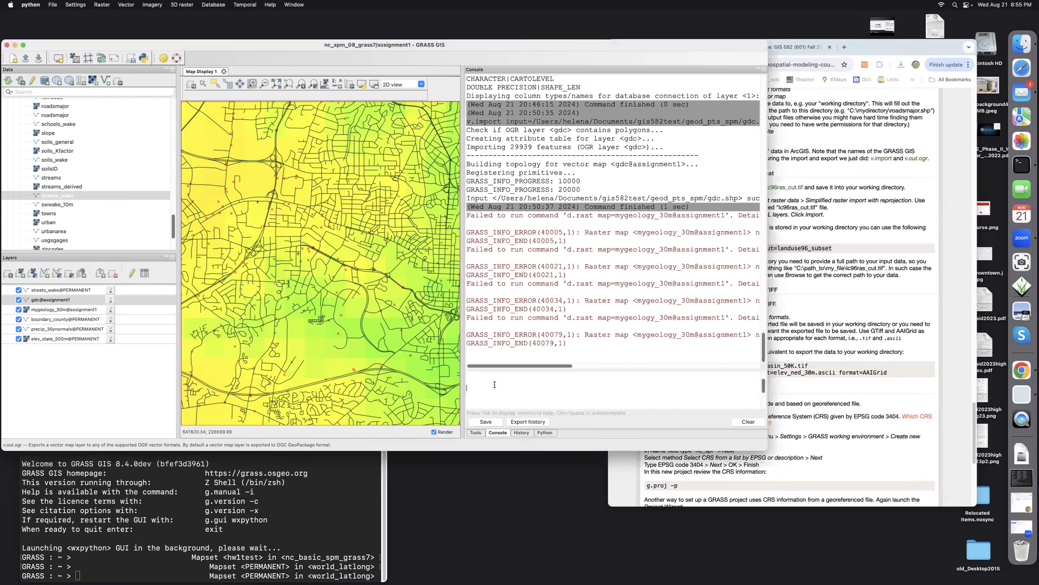
key("super+v")
key("Return")
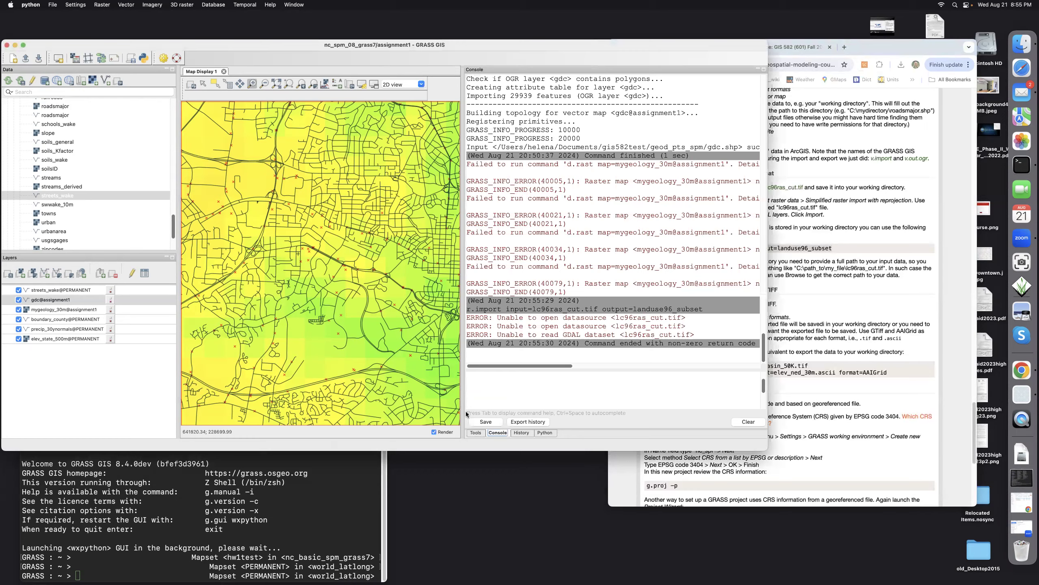
Step: Open the r.import tool for simplified raster import with reprojection
left_click(476, 433)
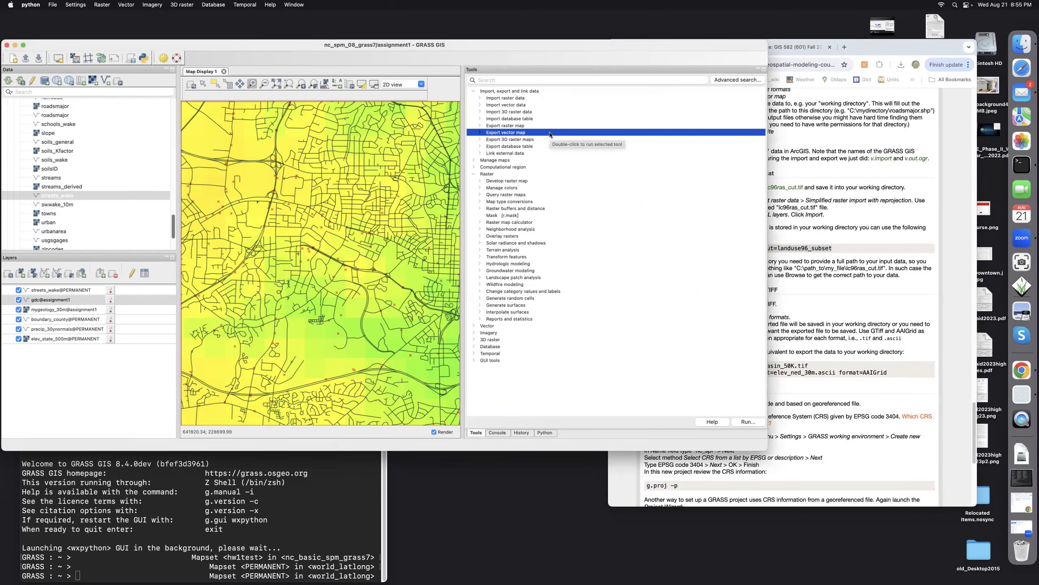
left_click(515, 99)
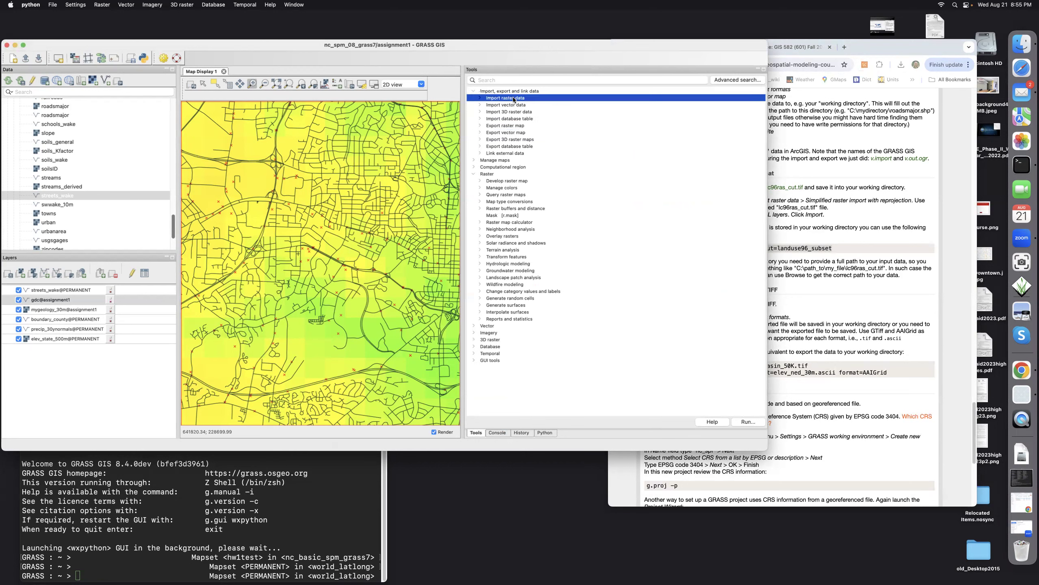
left_click(480, 98)
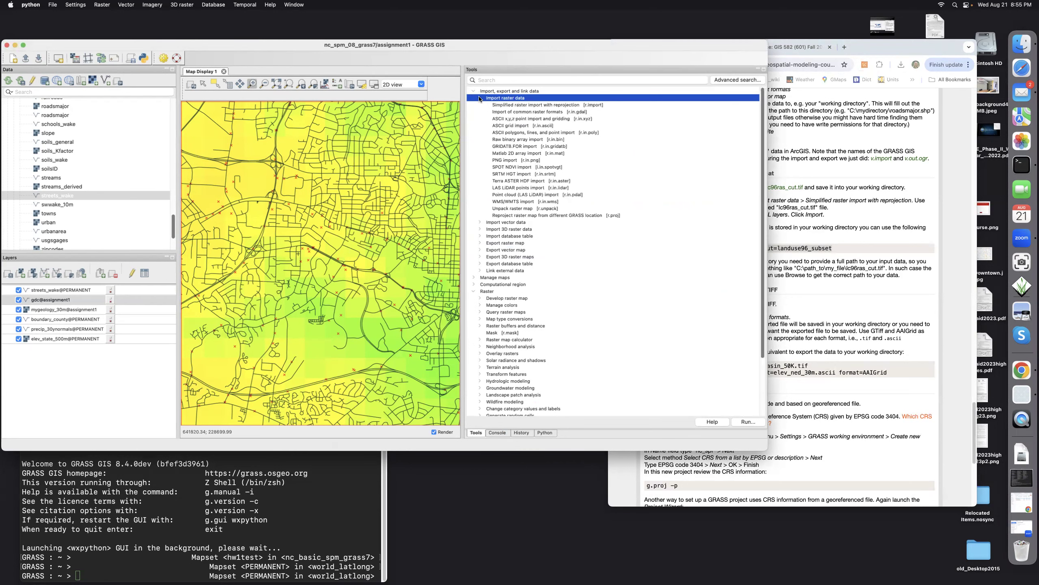
left_click(528, 105)
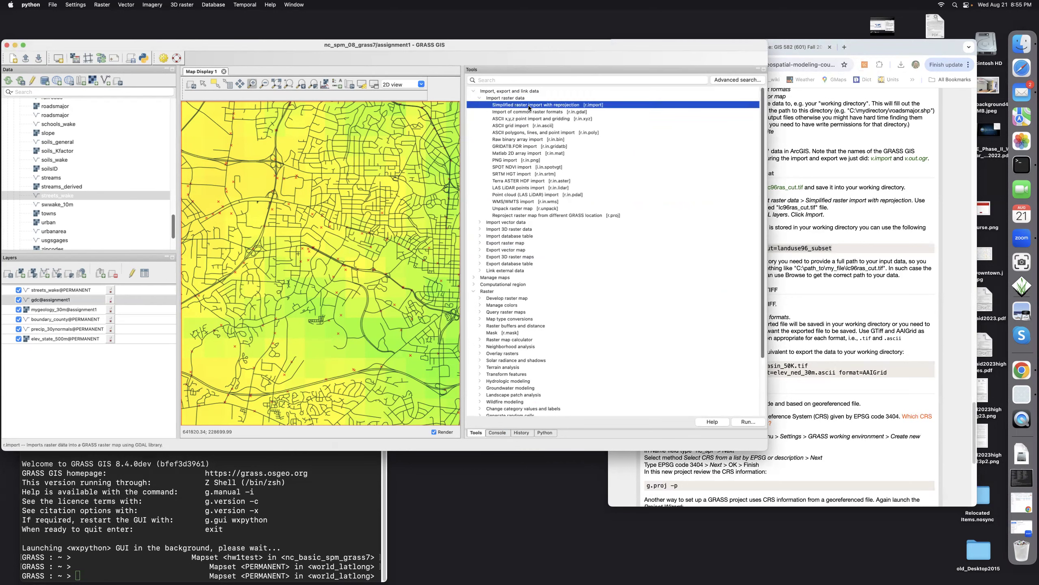
double_click(528, 107)
Step: Choose lc96ras_cut (1).tif from the gis582_report folder as the source file, import it, and close the dialog
left_click(626, 238)
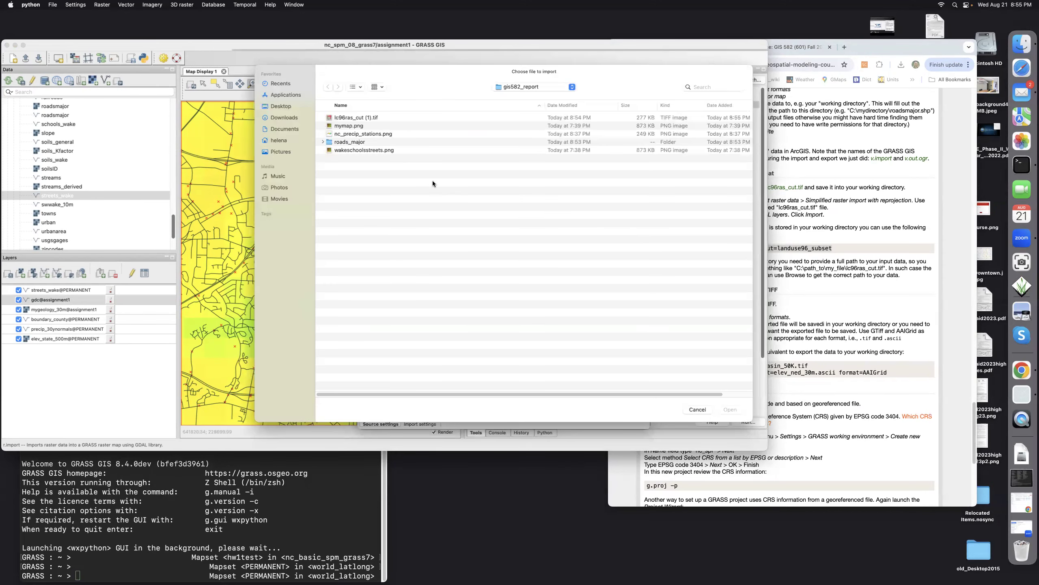
left_click(352, 118)
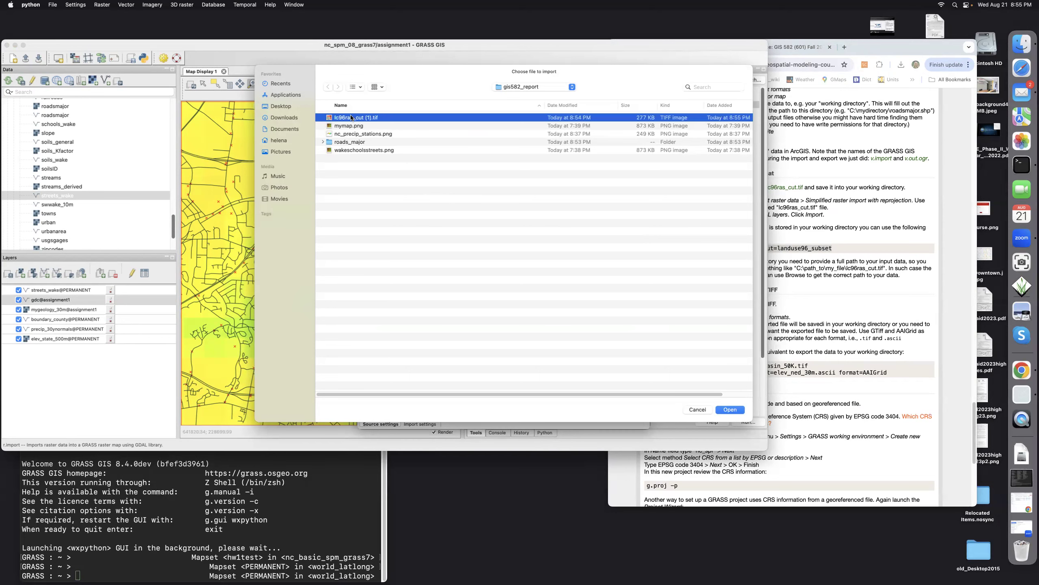
left_click(729, 409)
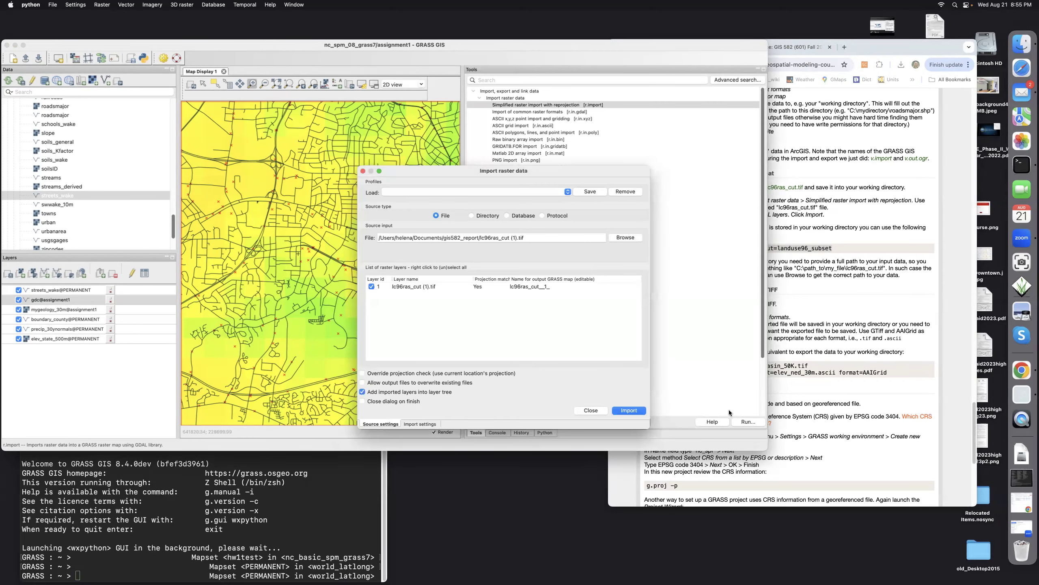
left_click(625, 410)
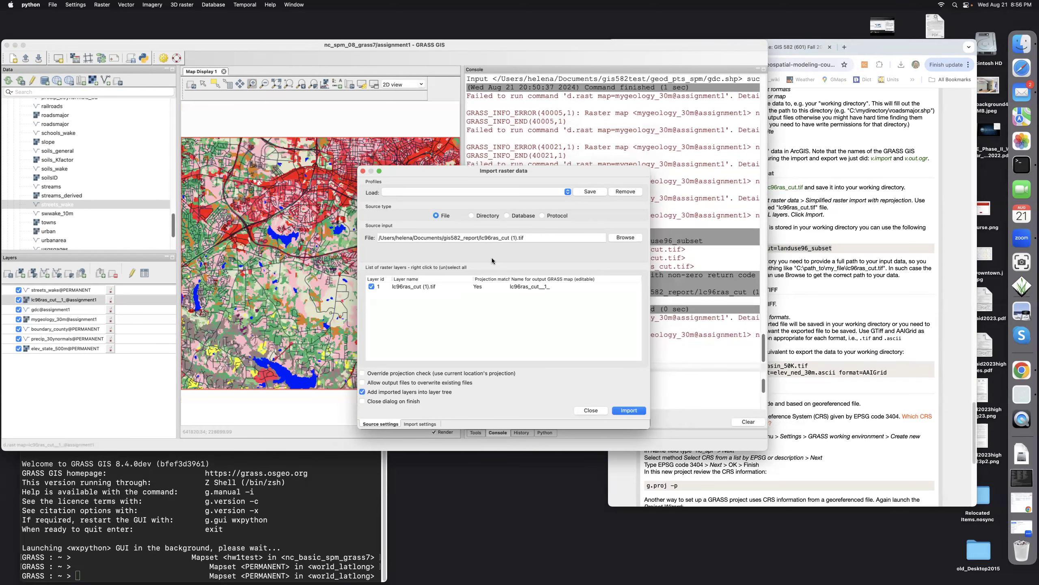
left_click(589, 410)
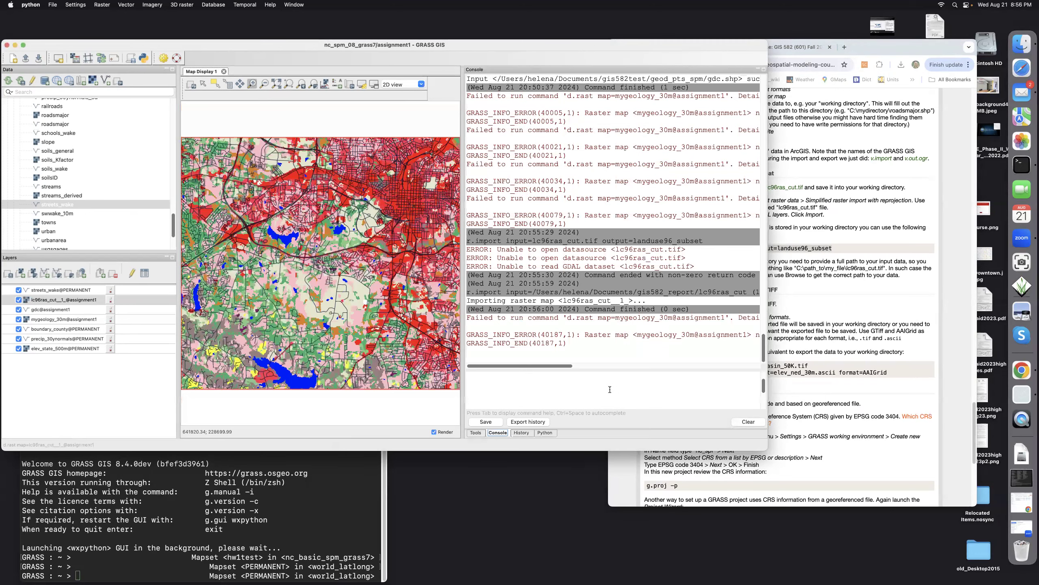
Step: Remove the mygeology_30m layer from the map layers and select the imported lc96ras_cut__1_ layer
left_click(56, 320)
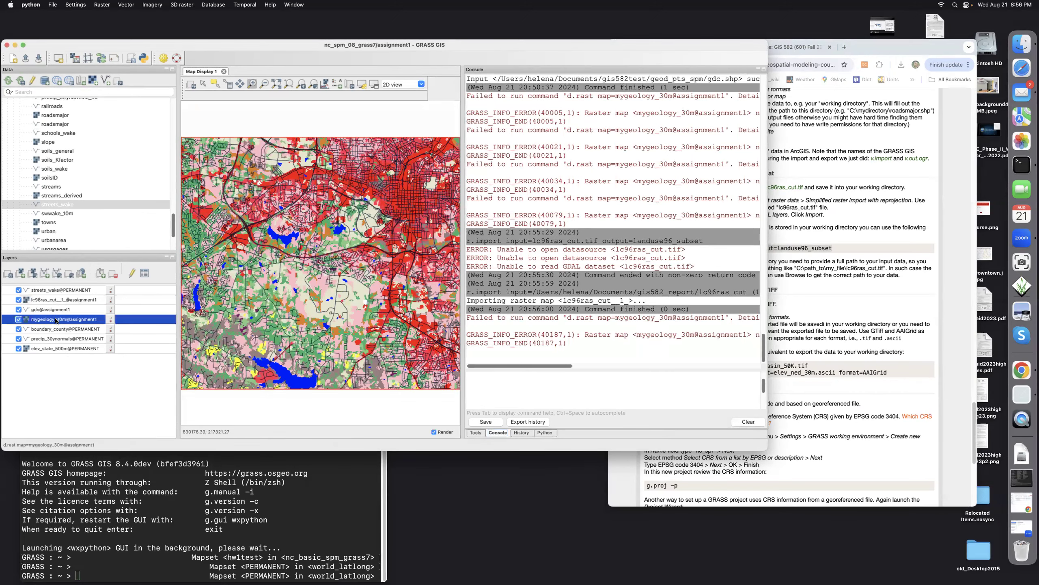
right_click(57, 320)
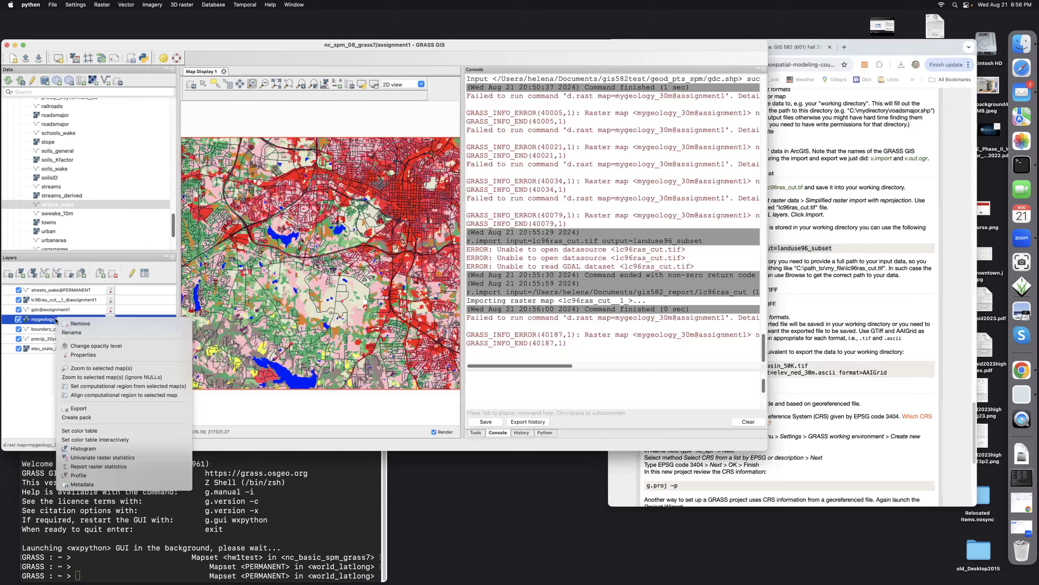
left_click(76, 323)
left_click(526, 213)
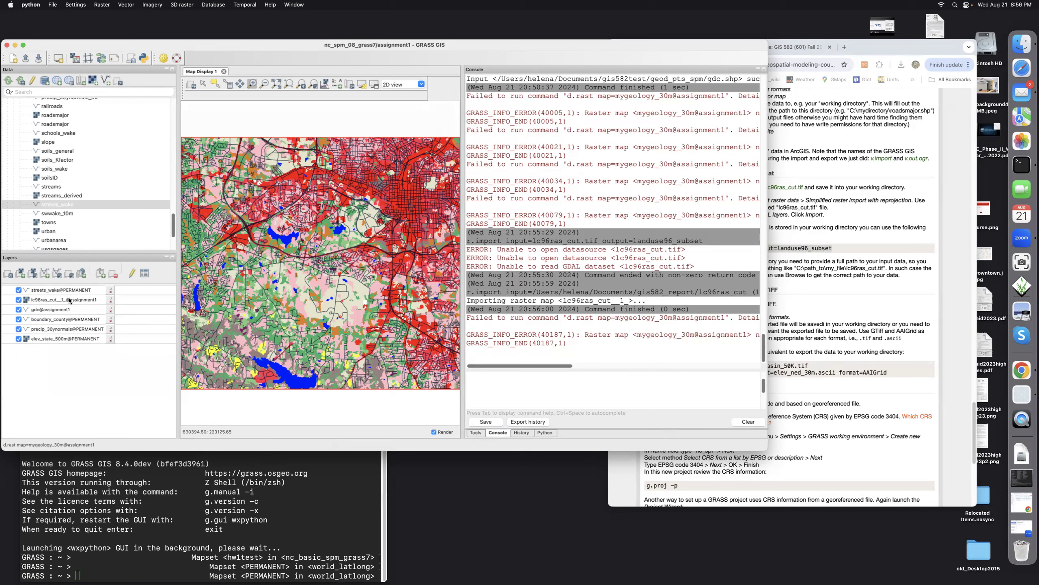
left_click(48, 301)
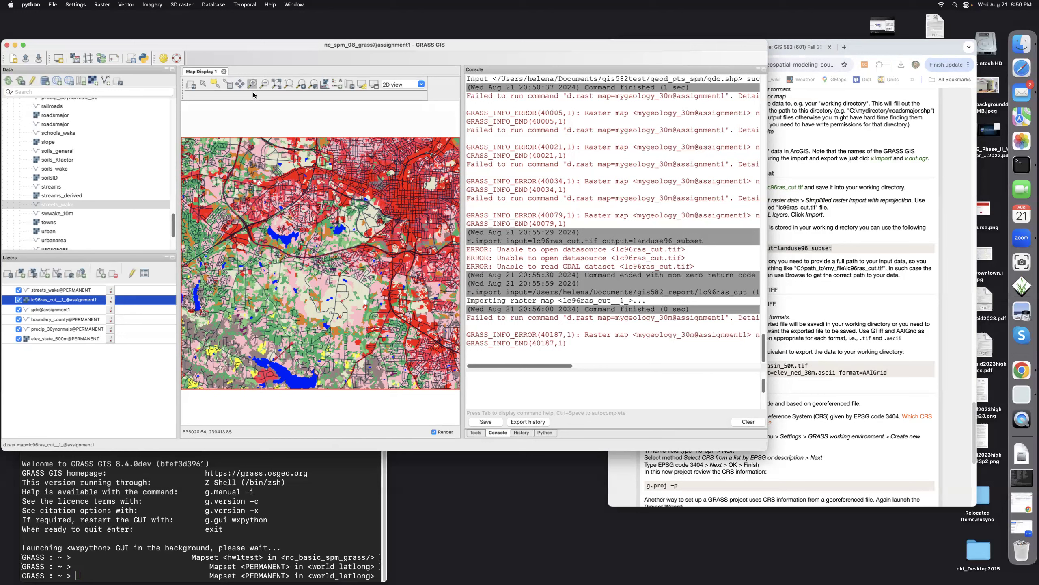
left_click(201, 85)
Step: Switch to Chrome and copy the two r.out.gdal export commands for basin_50K and elev_ned_30m from the assignment page
left_click(876, 309)
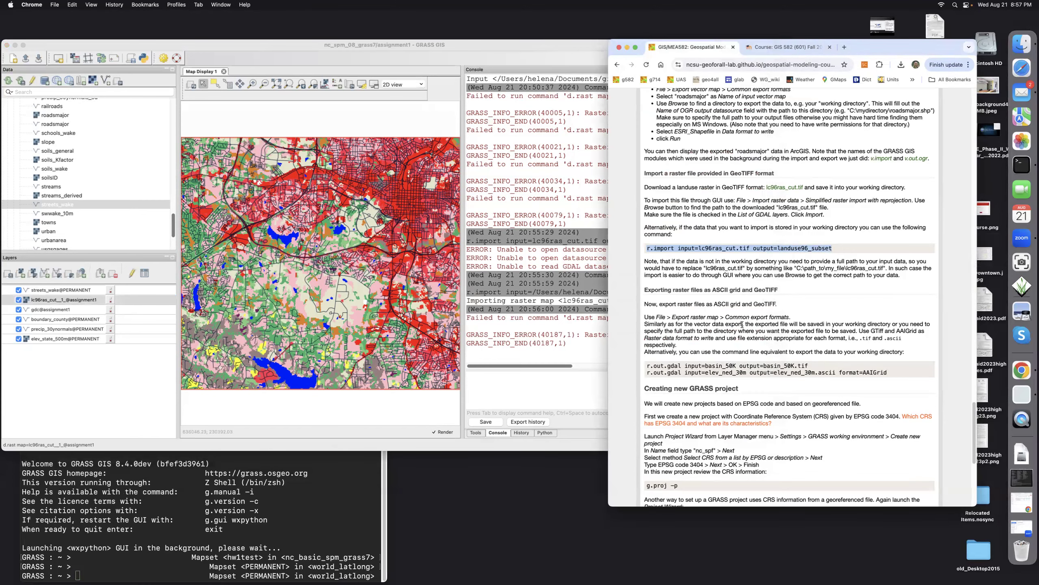
left_click_drag(647, 365, 897, 374)
key("super+c")
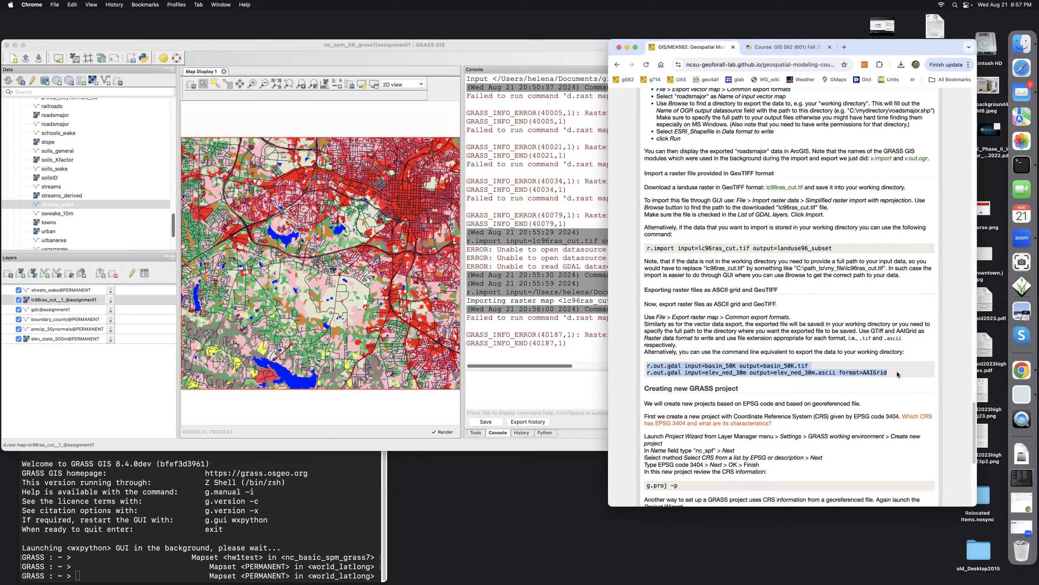
right_click(793, 368)
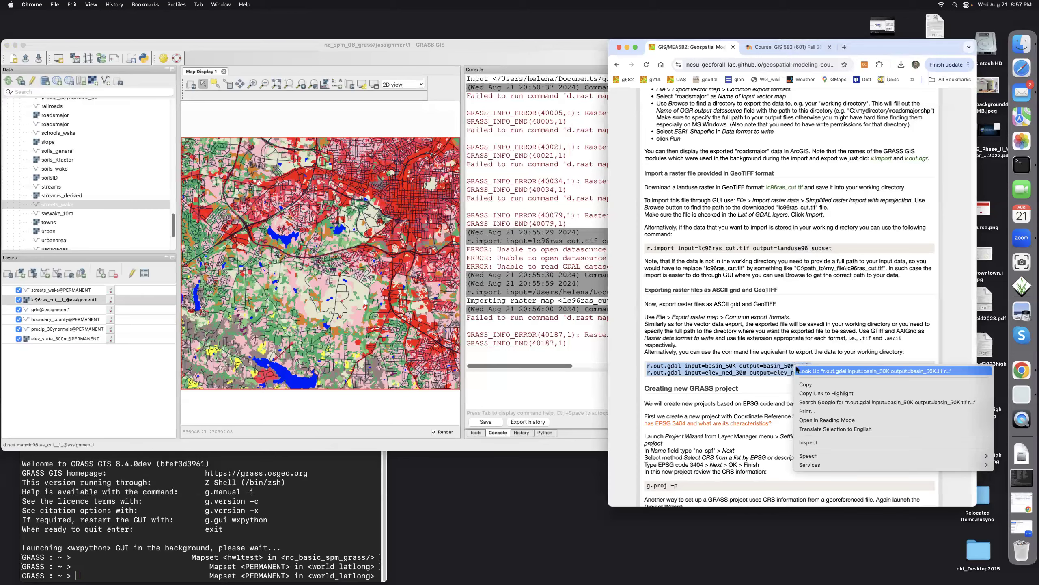
left_click(807, 387)
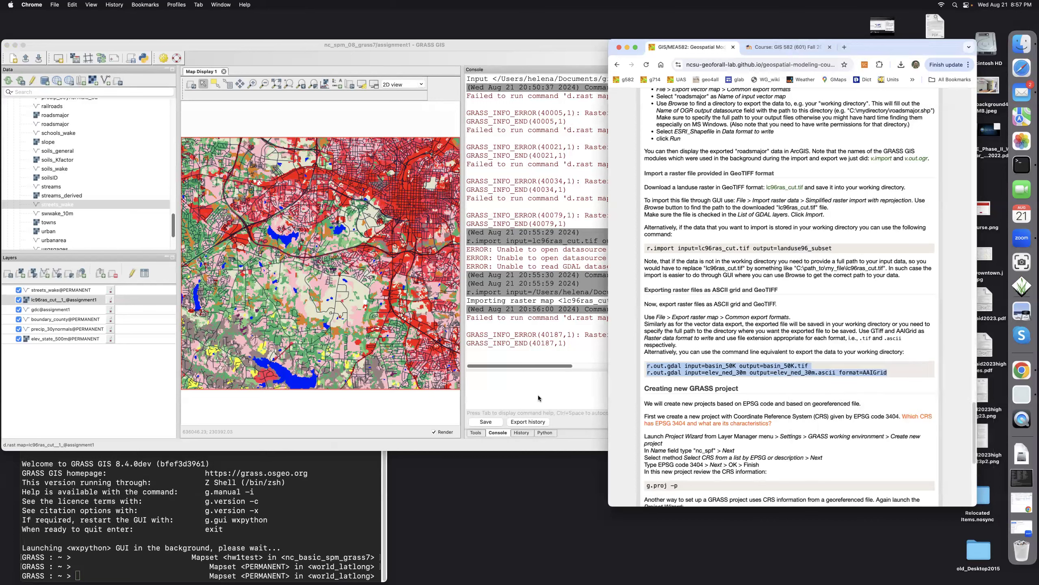
Step: Switch to GRASS GIS and add the basin_50K raster from the PERMANENT mapset to the map, above the lc96ras_cut__1_ layer
left_click(60, 301)
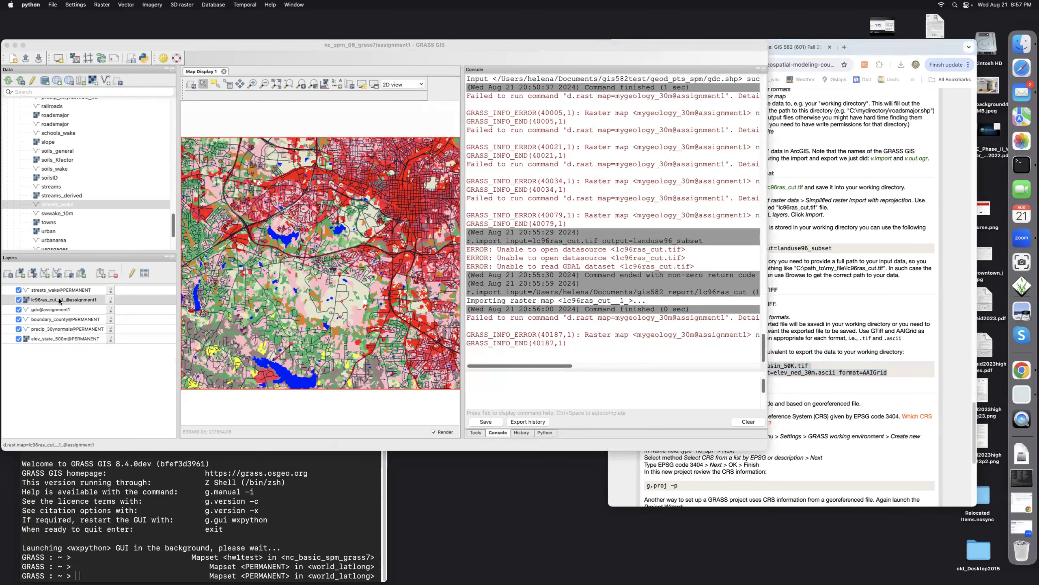
left_click(60, 300)
scroll(94, 186, "up", 5)
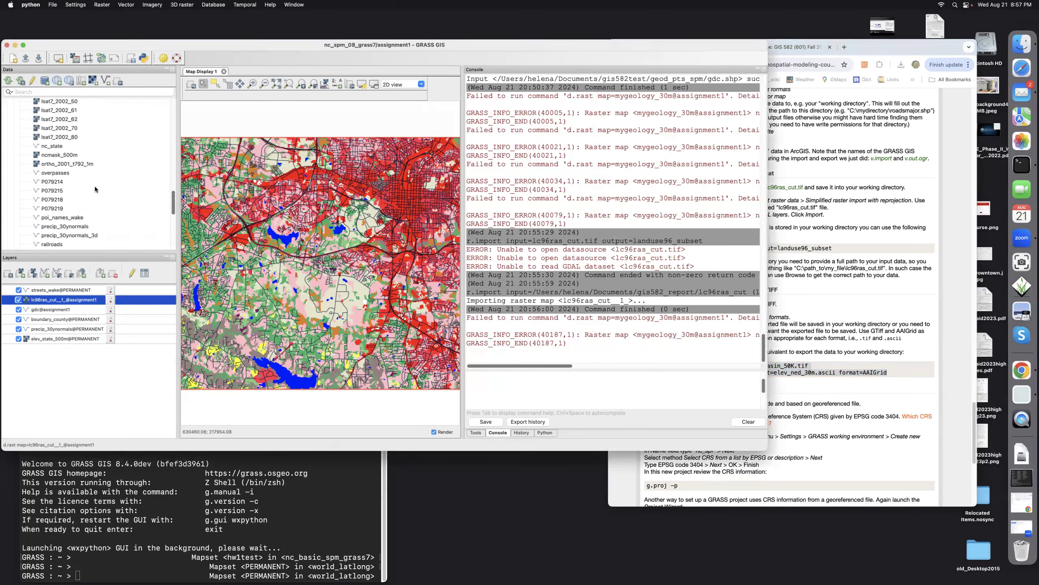
scroll(95, 189, "up", 10)
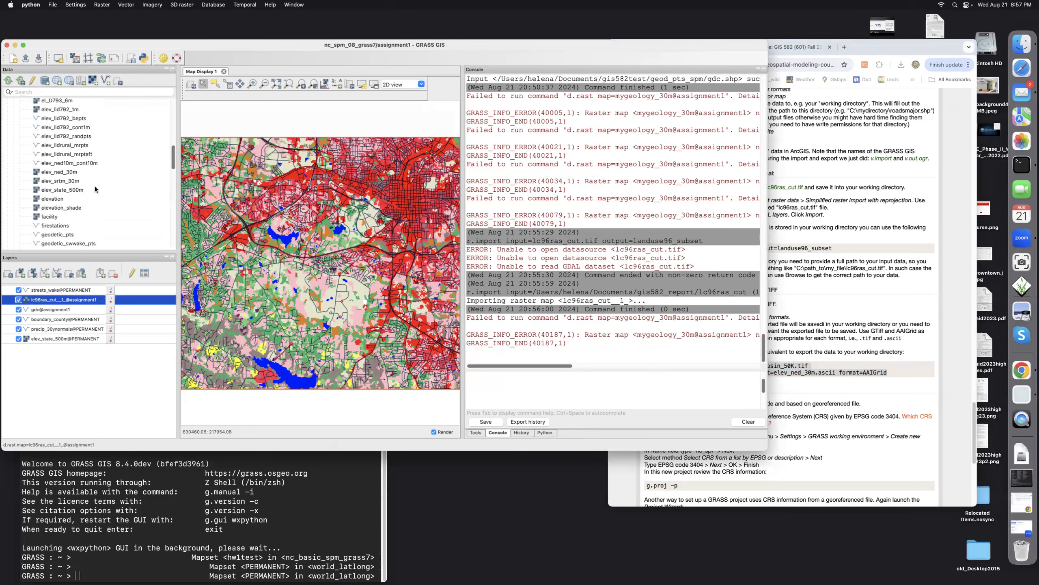
scroll(95, 189, "down", 5)
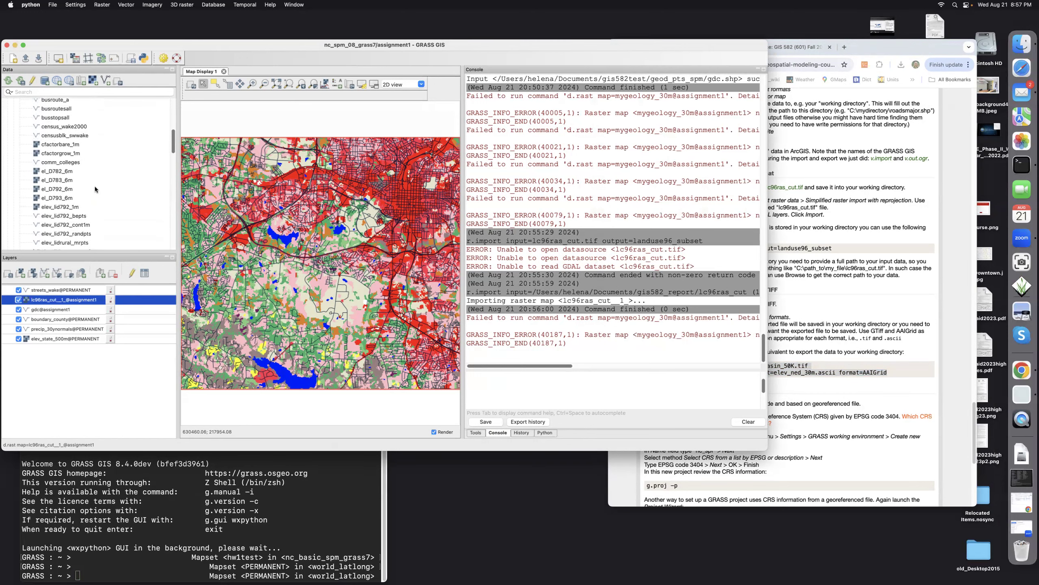
scroll(95, 190, "down", 2)
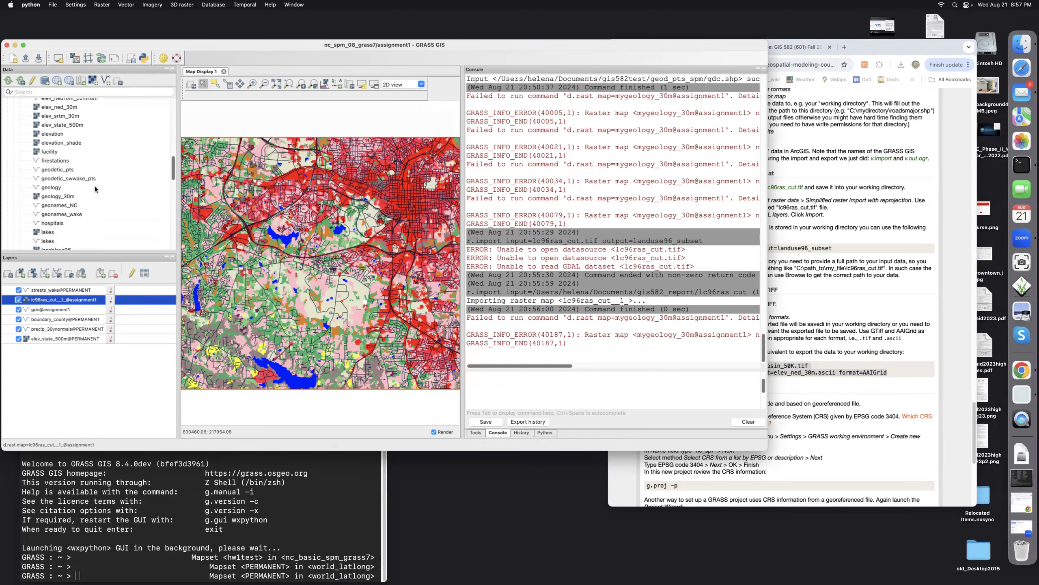
scroll(95, 189, "up", 10)
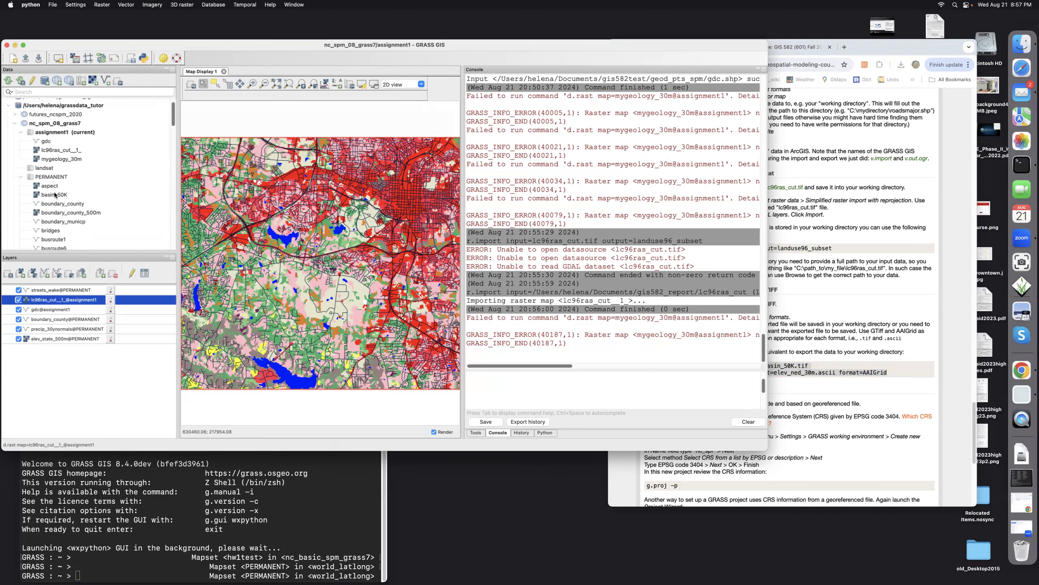
left_click(55, 195)
double_click(55, 195)
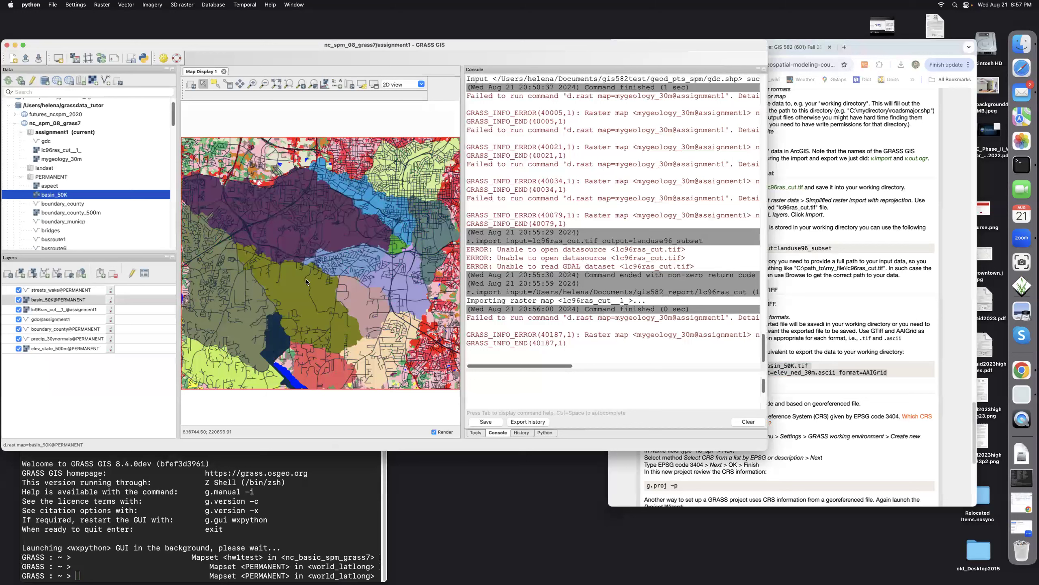
Step: Paste the copied r.out.gdal commands into the console and run them, exporting basin_50K to basin_50K.tif and elev_ned_30m to elev_ned_30m.ascii in AAIGrid format
left_click(546, 383)
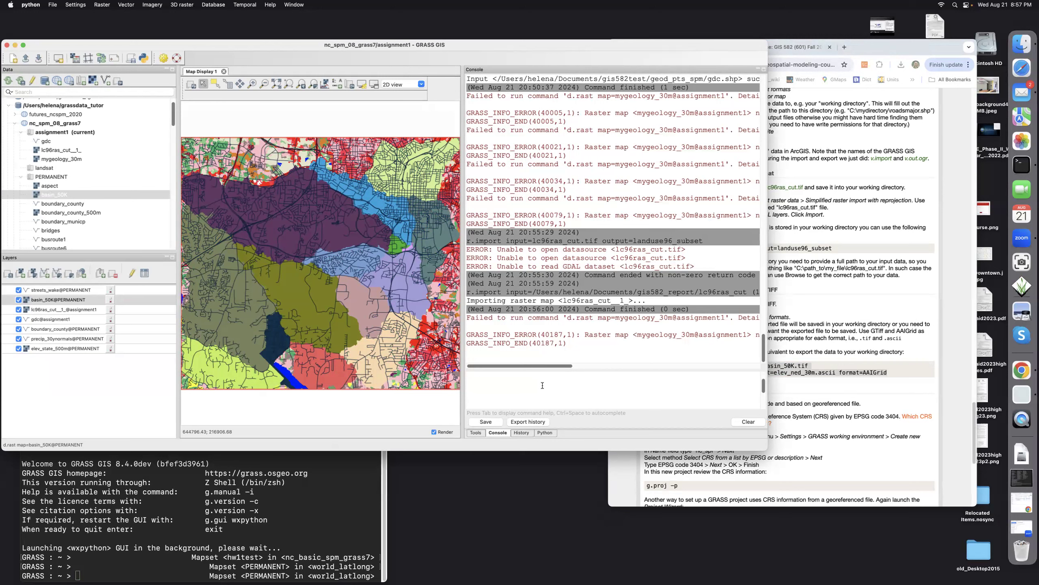
right_click(542, 385)
left_click(548, 431)
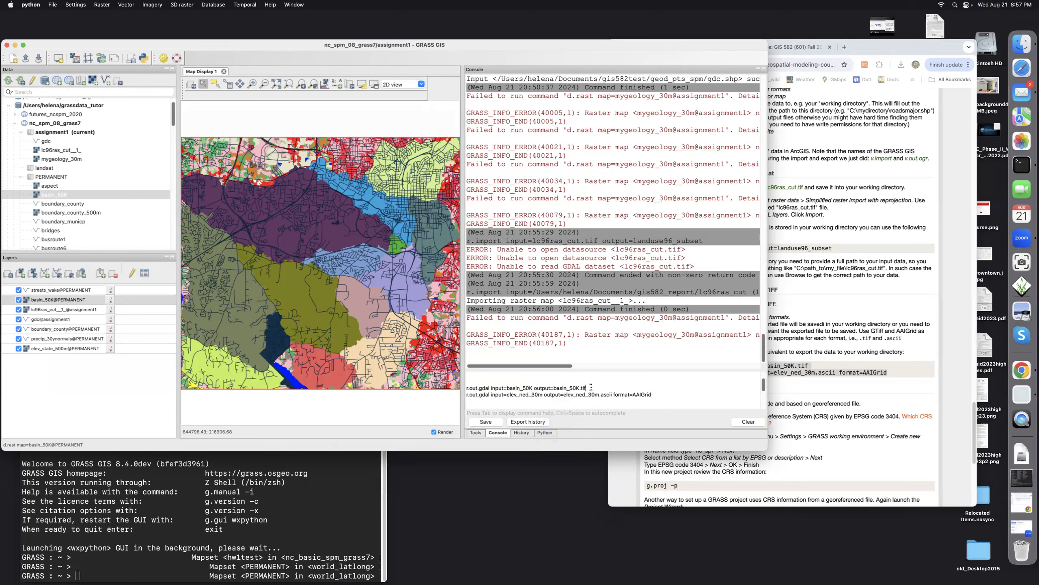
key("Return")
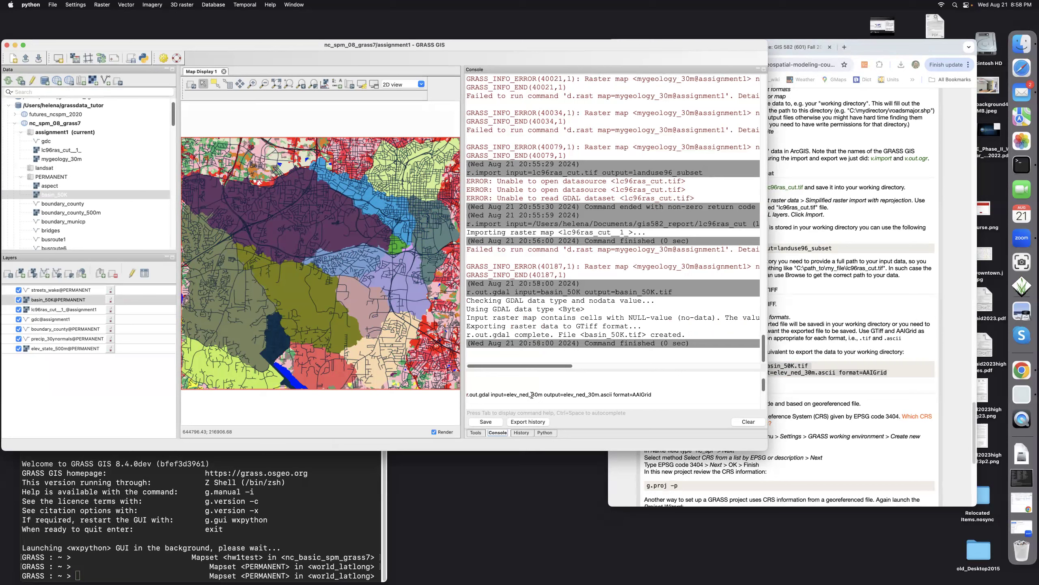
left_click(653, 394)
key("Return")
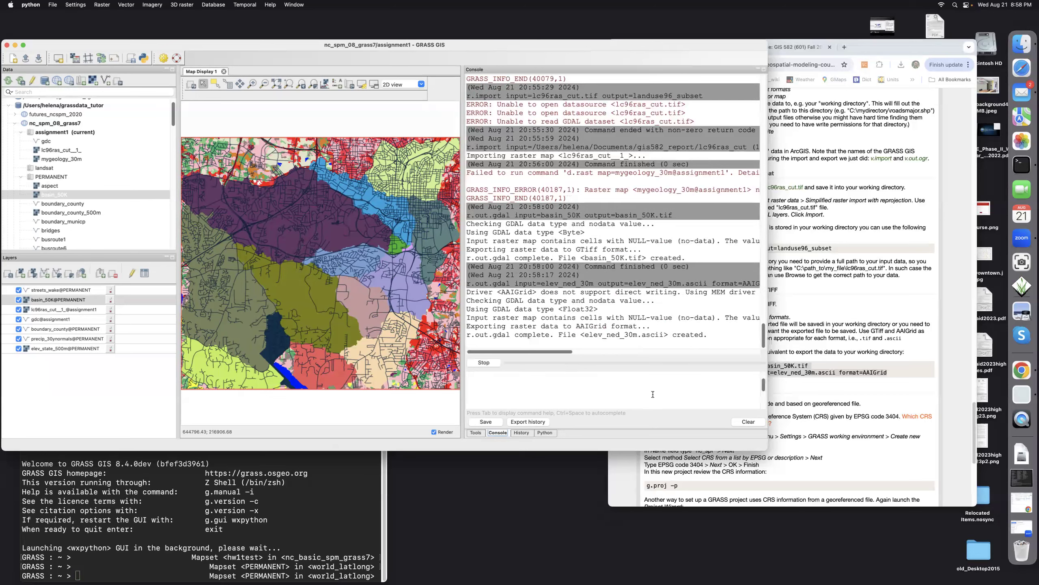
Step: Check the exported files in Finder's Documents/gis582_report folder, close it, and show the Creating new GRASS project section of the assignment in Chrome
left_click(1023, 45)
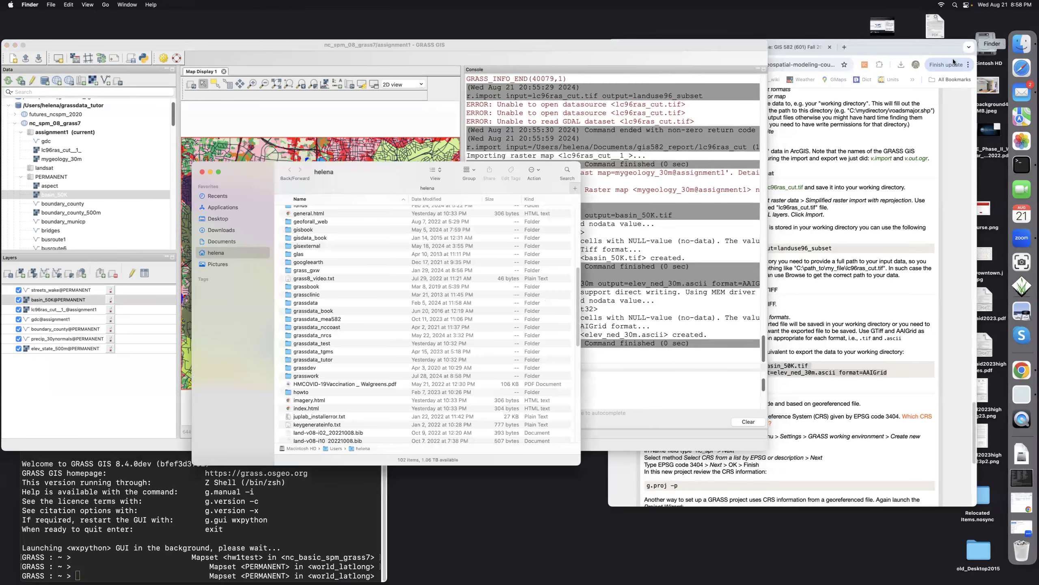
left_click(230, 241)
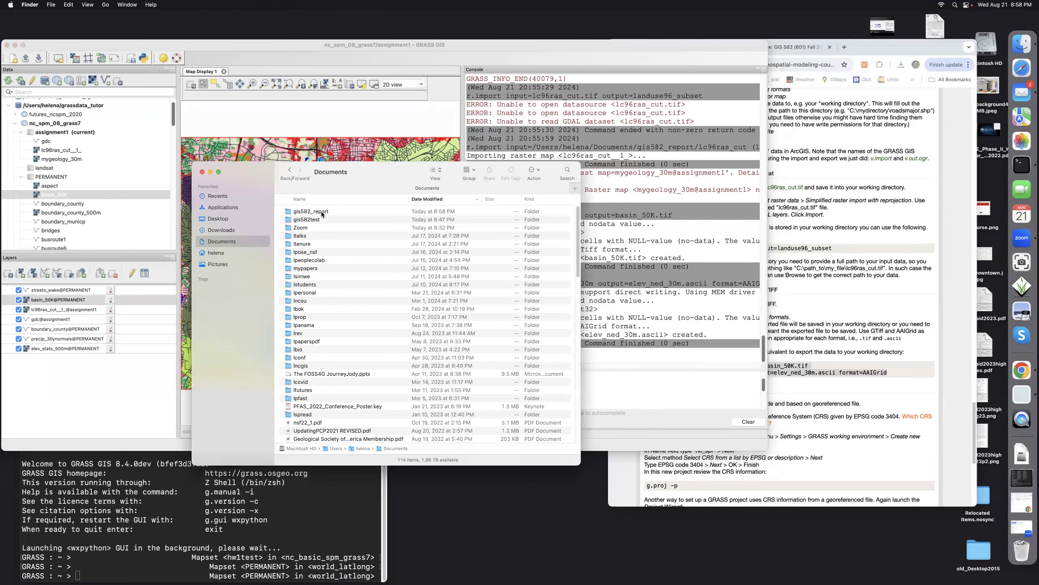
double_click(321, 211)
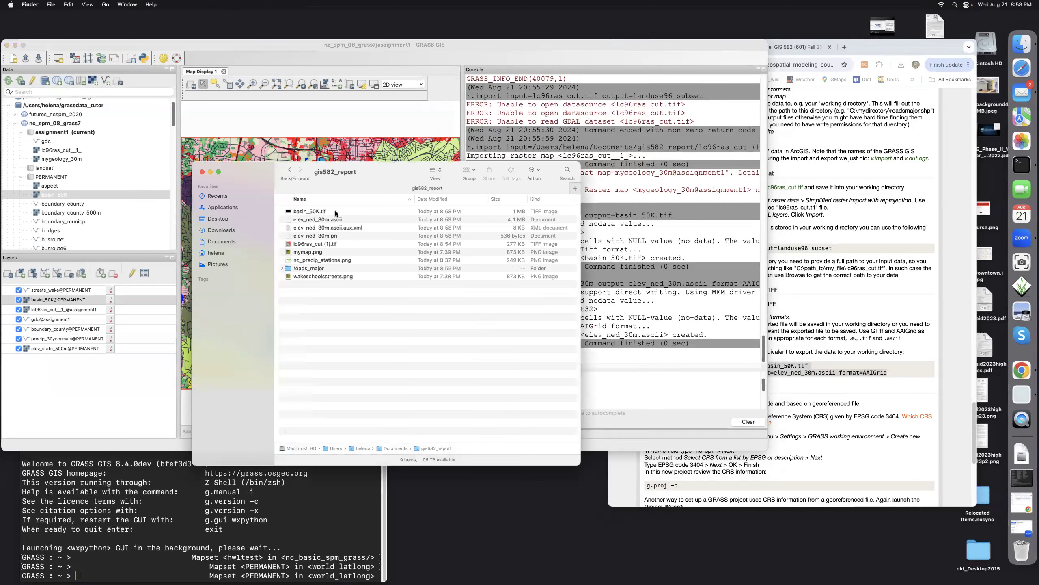
left_click(317, 211)
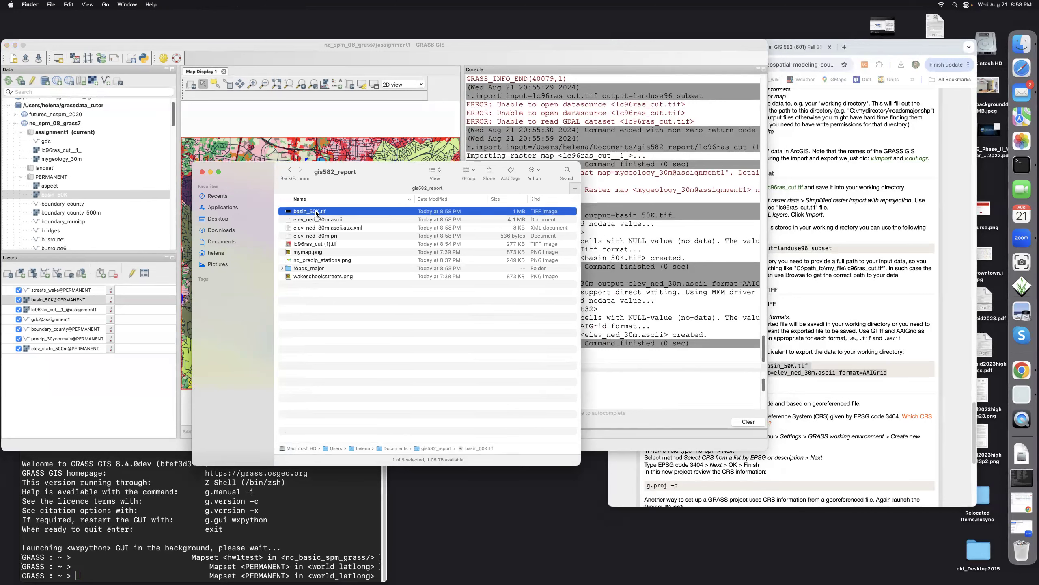
left_click(203, 173)
left_click(765, 446)
scroll(765, 447, "down", 5)
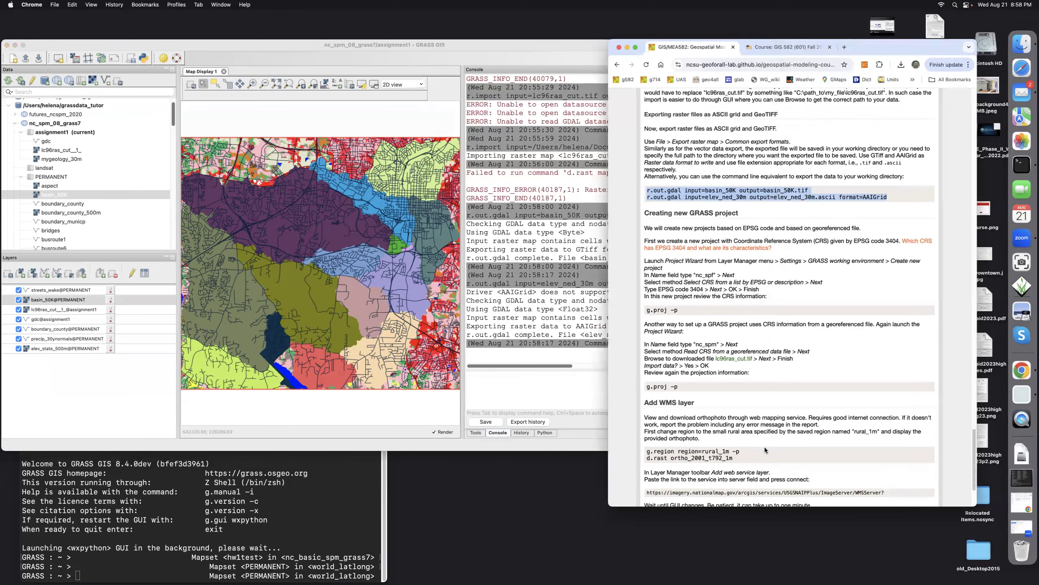
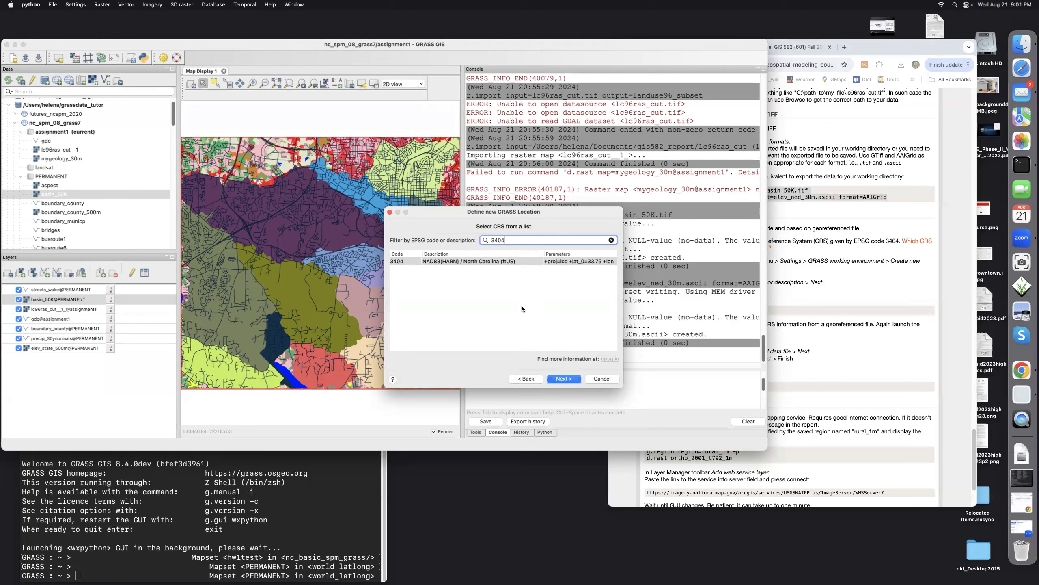
Step: Accept EPSG code 3404 as the new location's CRS and choose not to apply any datum transformations
left_click(561, 379)
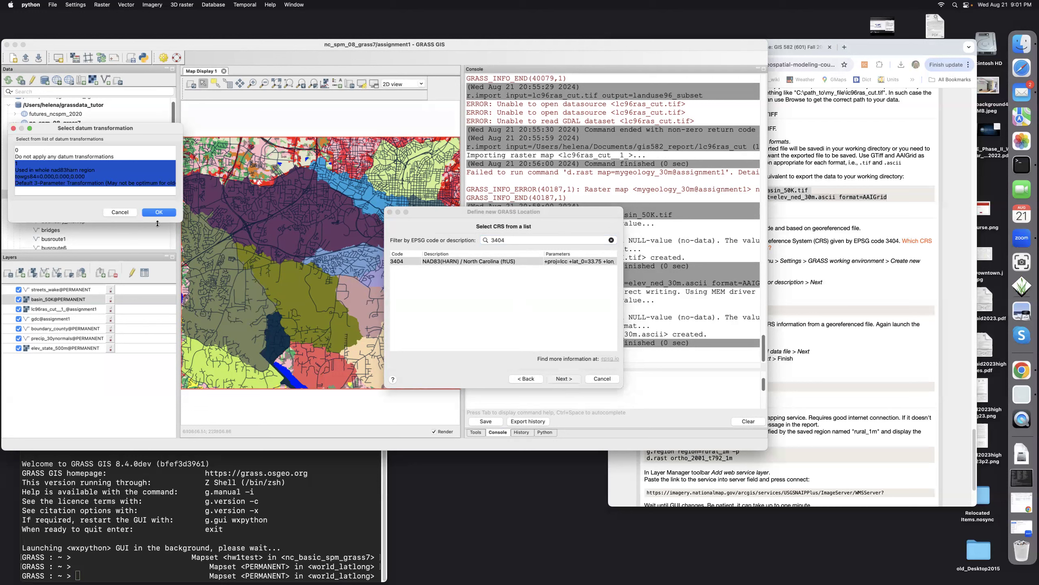
left_click(109, 159)
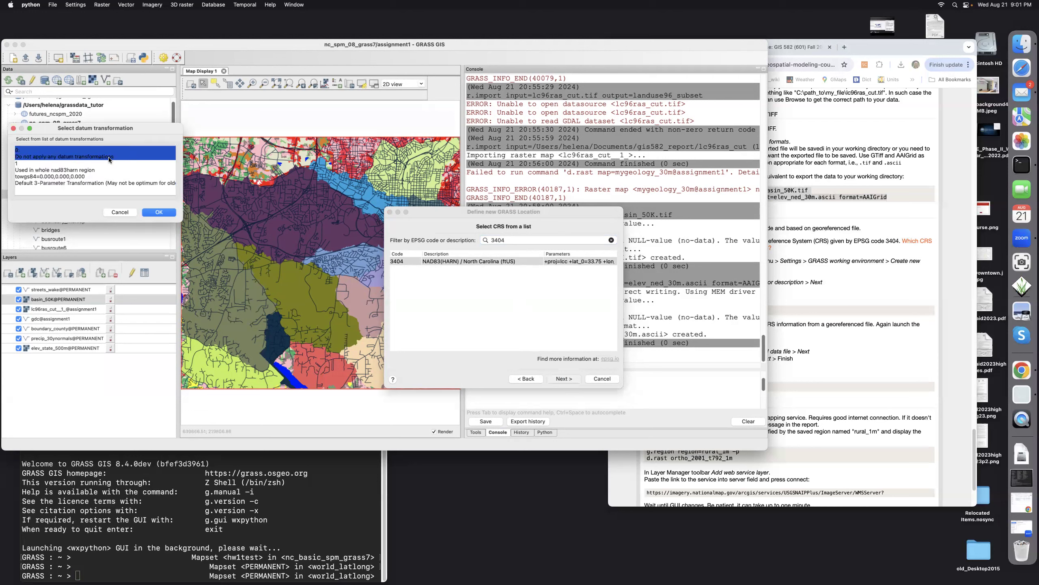
left_click(158, 212)
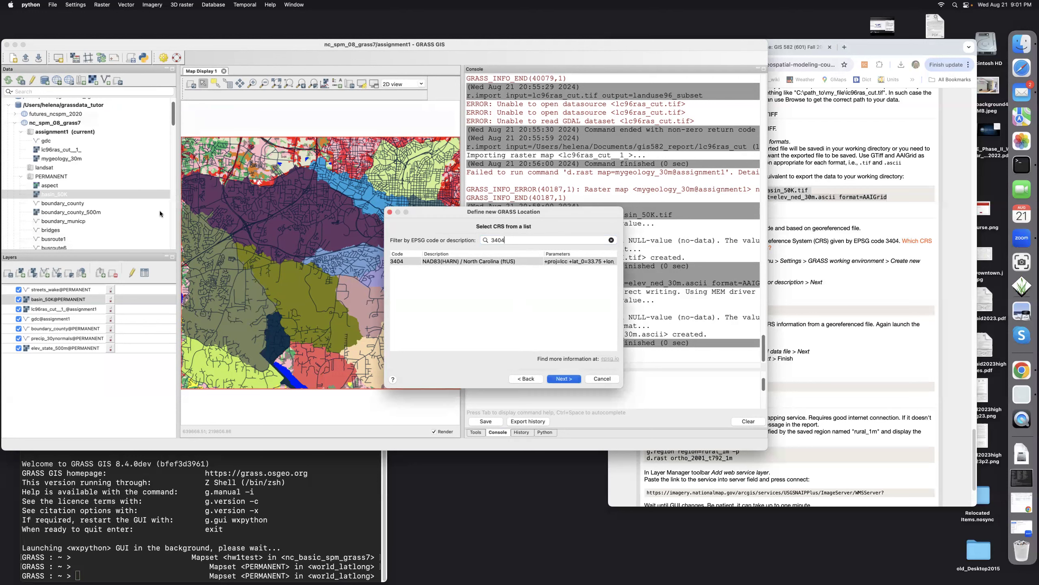
Step: Review the PROJ.4 definition in the summary, finish creating the Local_government_data location, and dismiss the message about the current location
scroll(546, 321, "down", 3)
scroll(546, 322, "up", 2)
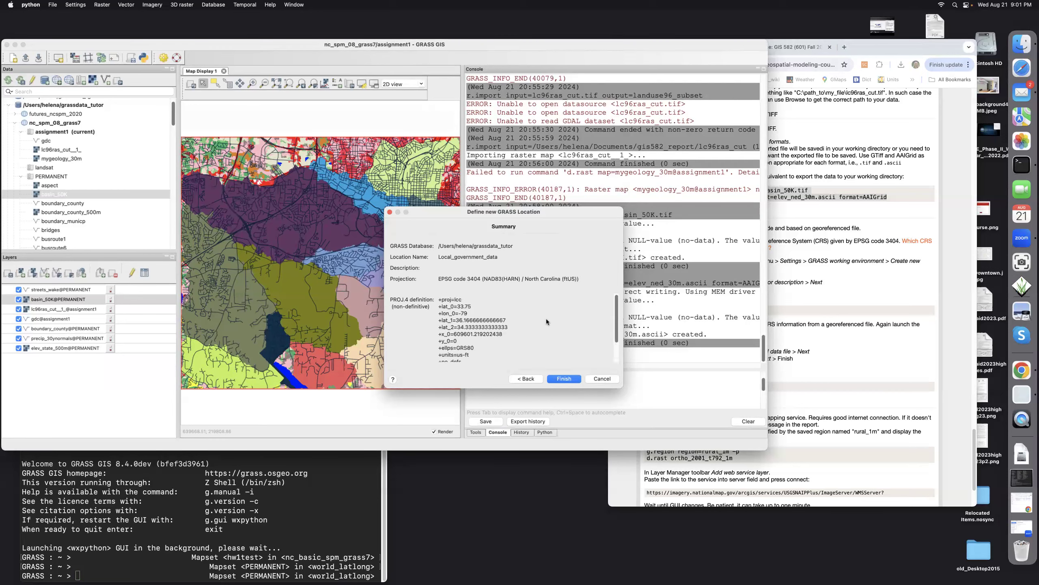
scroll(547, 321, "down", 2)
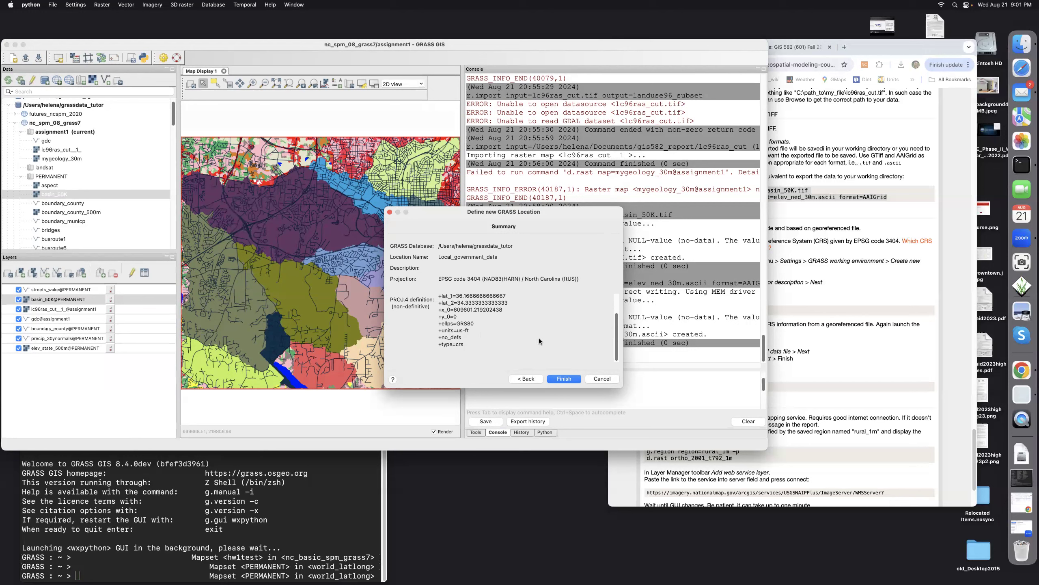
left_click(565, 379)
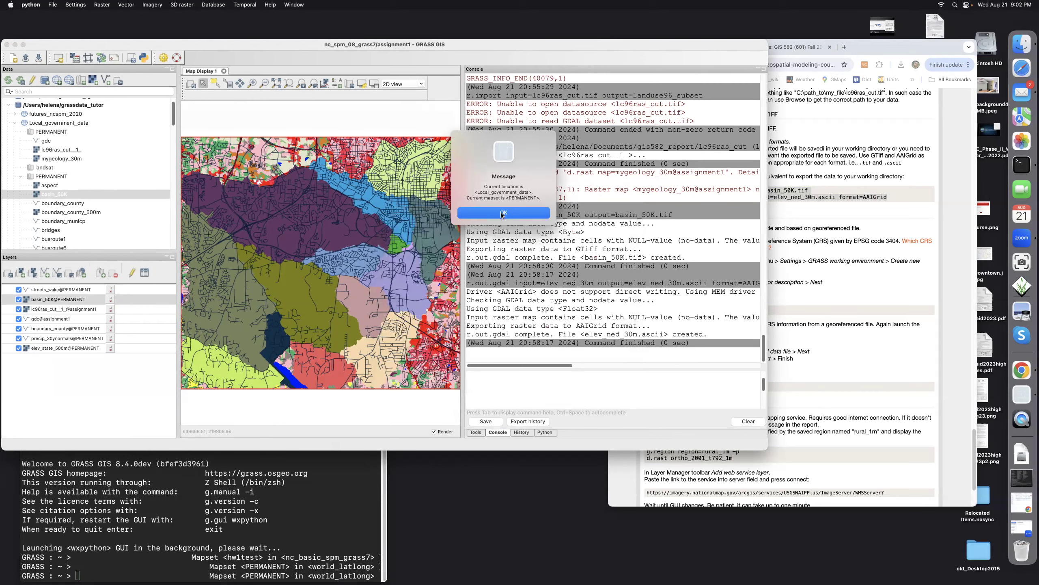
left_click(503, 214)
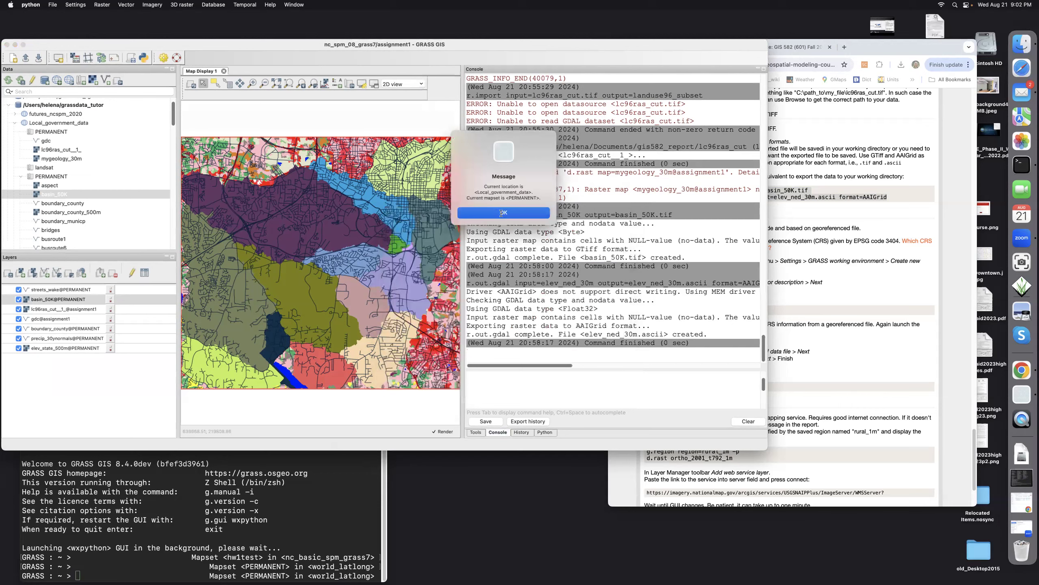
left_click(503, 213)
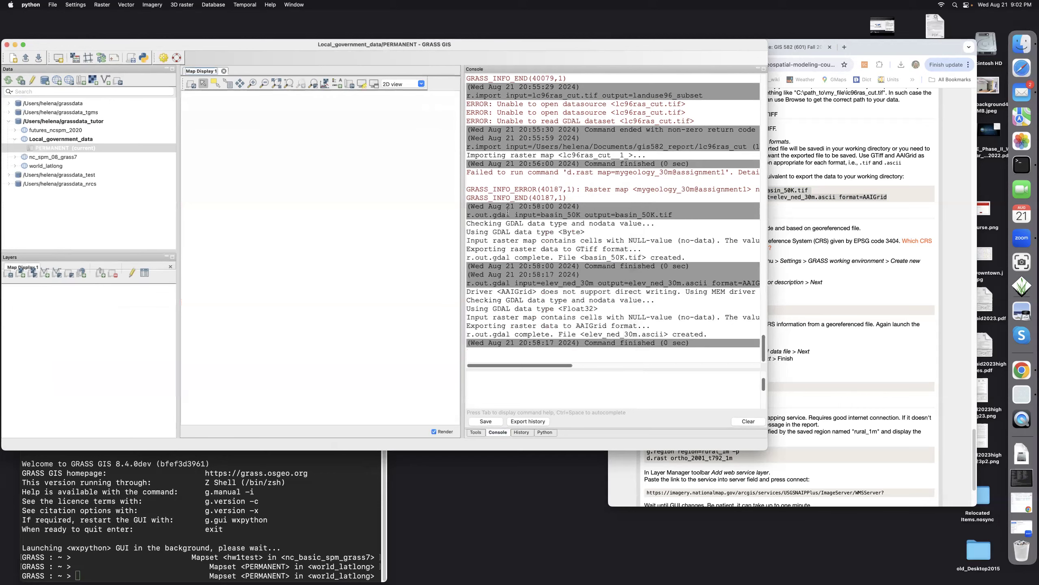
Step: Browse the maps in the PERMANENT mapset of nc_spm_08_grass7 and copy the basin_50K raster
left_click(62, 148)
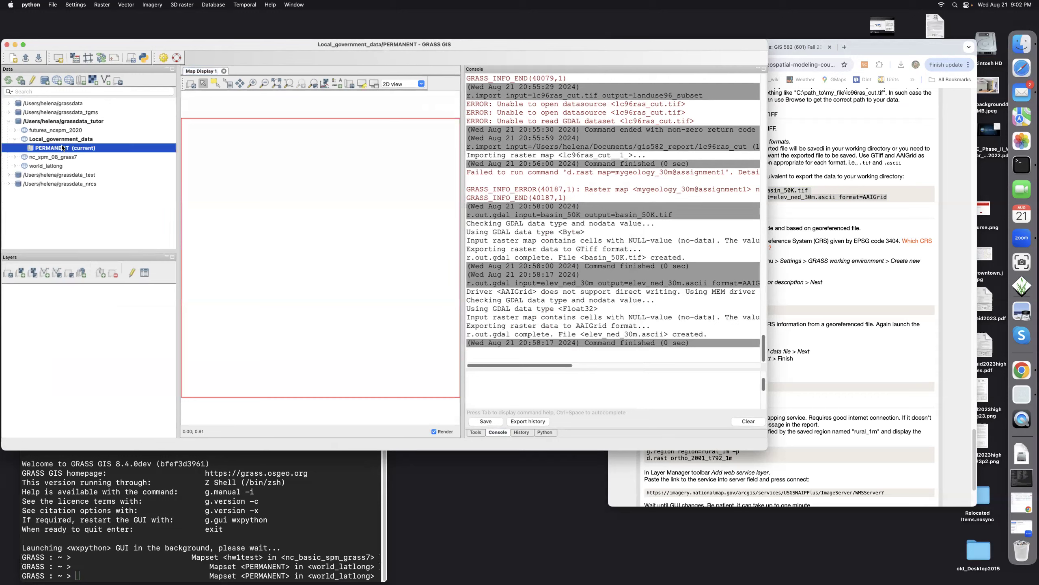
left_click(14, 158)
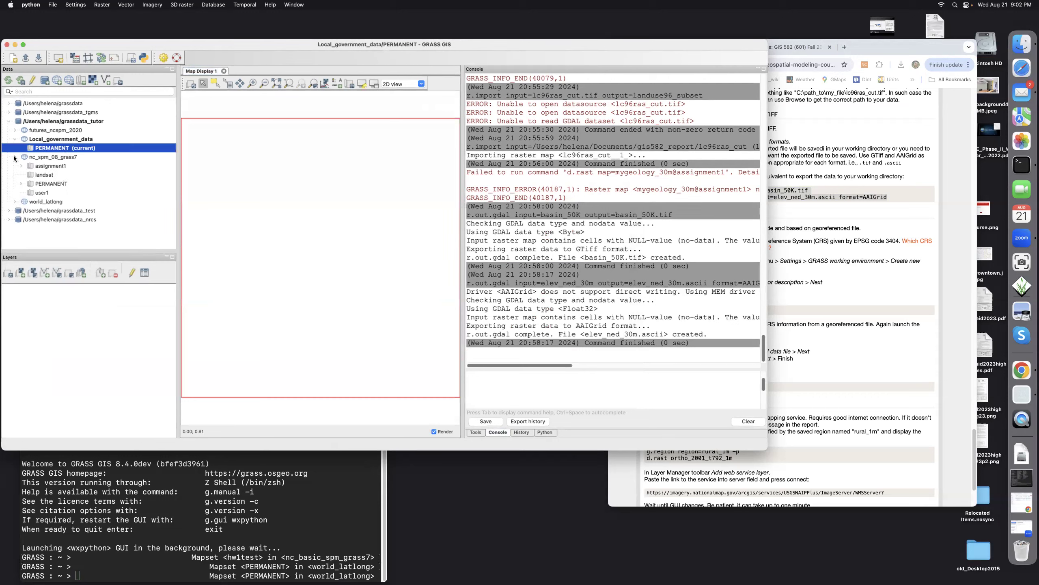
left_click(21, 184)
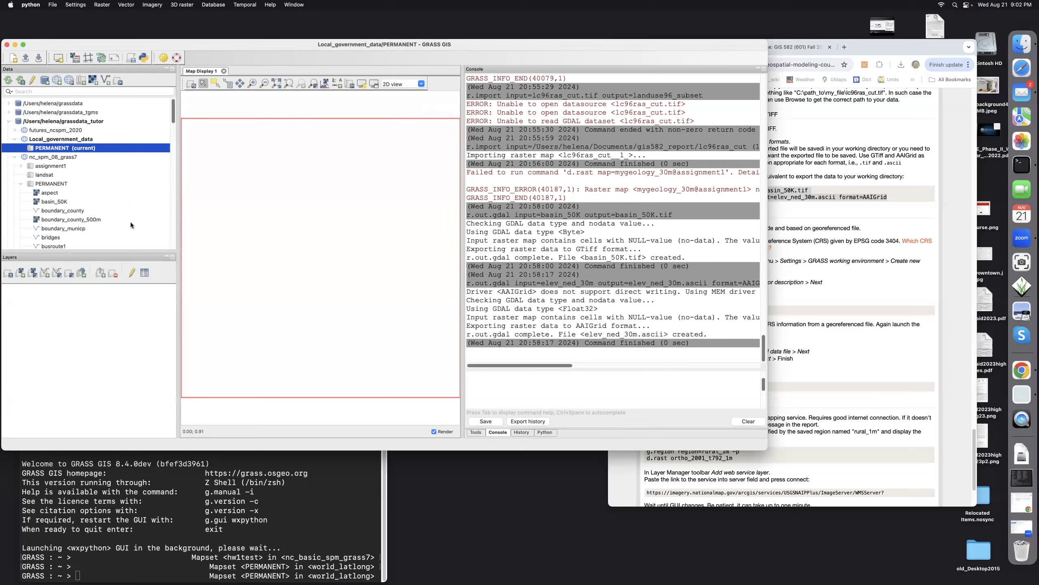
scroll(131, 225, "down", 1)
scroll(132, 225, "down", 10)
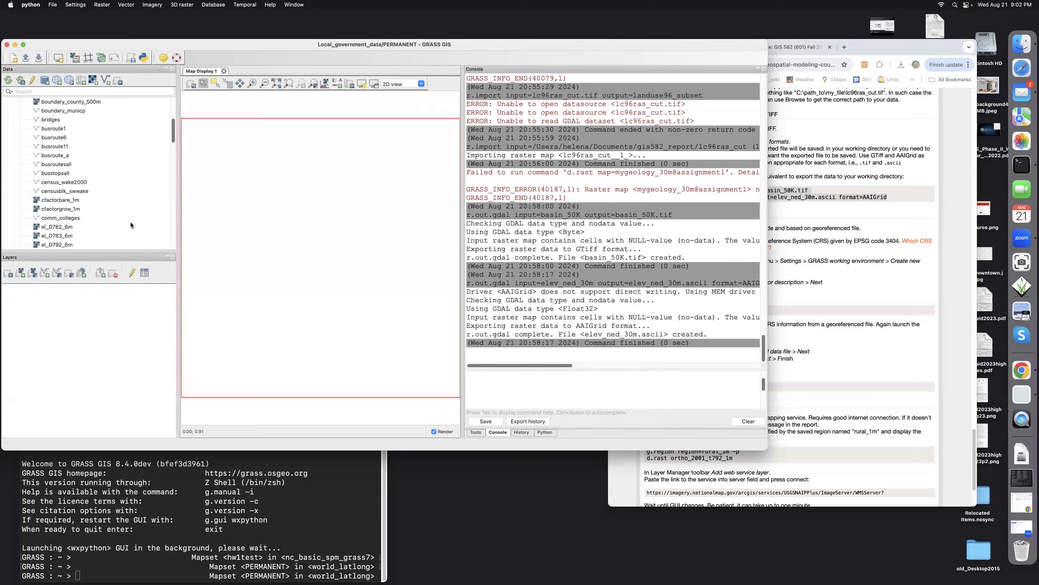
scroll(131, 225, "down", 10)
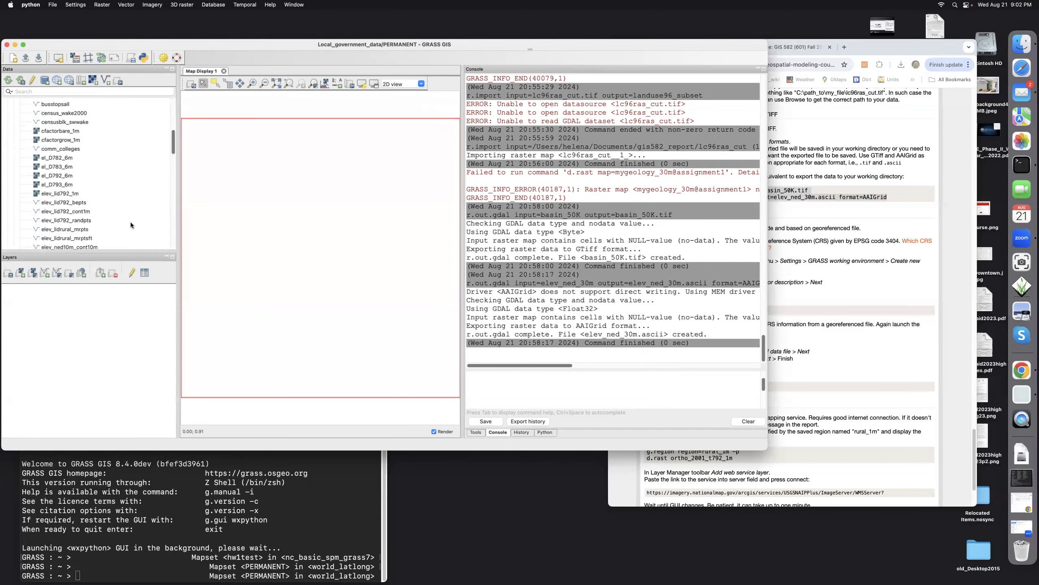
scroll(131, 225, "down", 5)
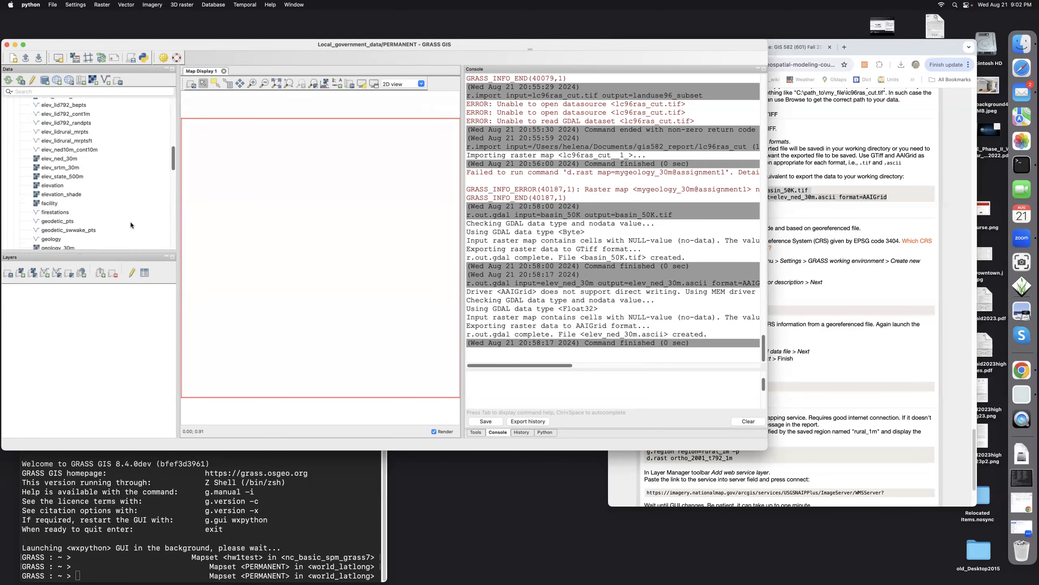
scroll(131, 225, "up", 2)
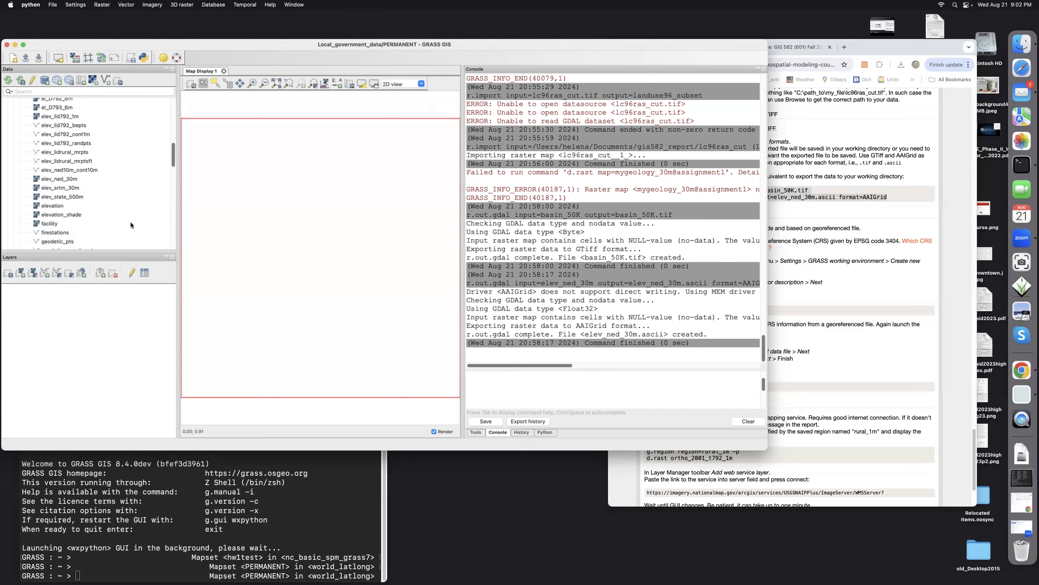
scroll(131, 225, "up", 15)
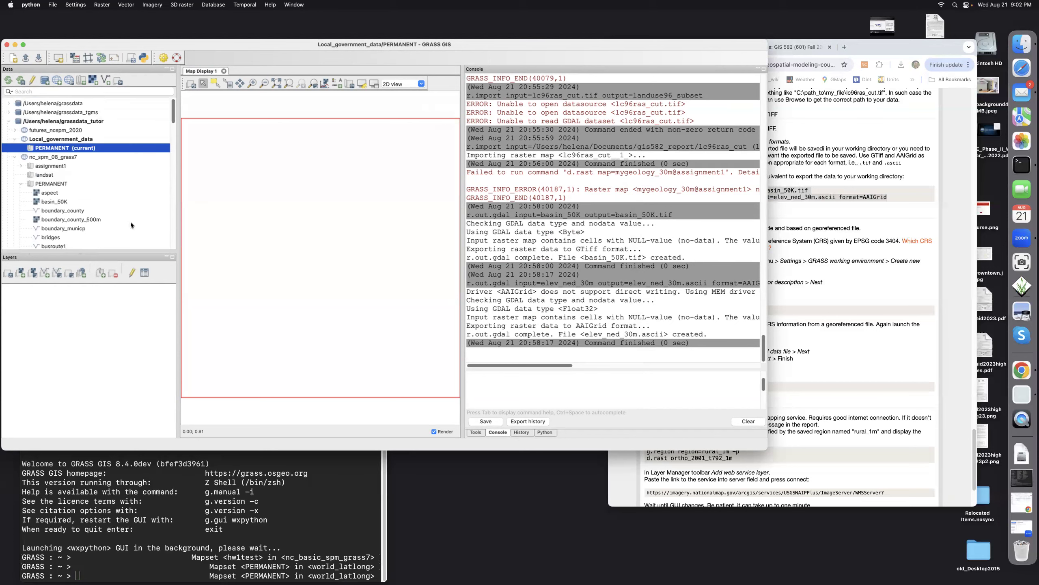
left_click(45, 203)
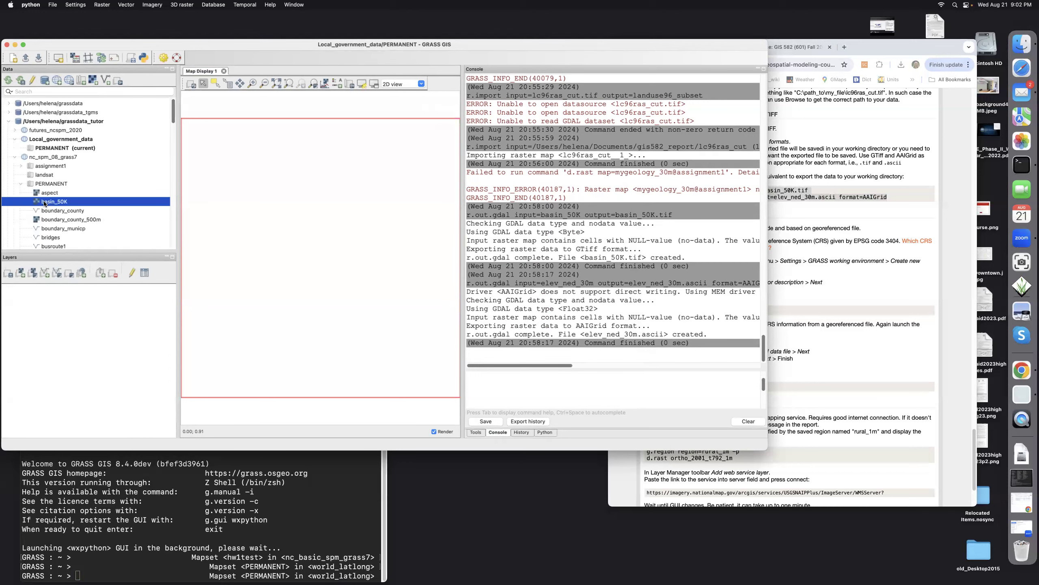
right_click(76, 203)
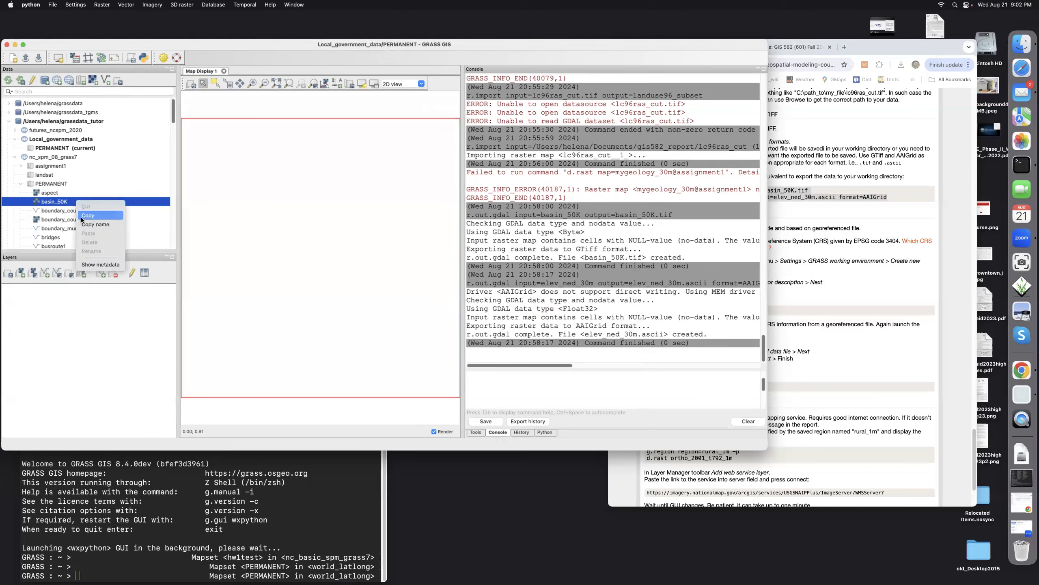
left_click(82, 218)
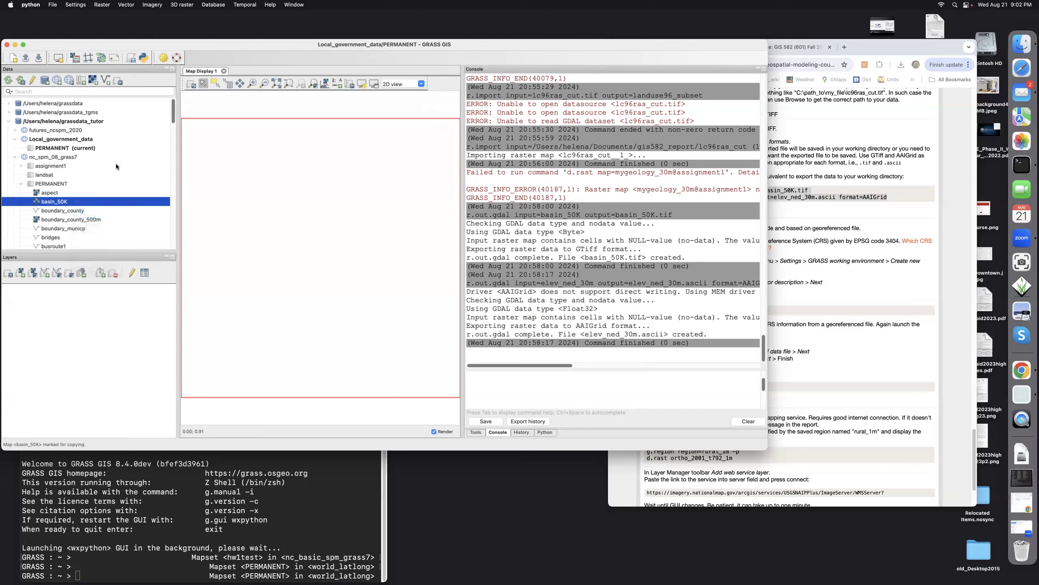
Step: Paste basin_50K into Local_government_data's PERMANENT mapset, reprojecting it at the estimated resolution with nearest resampling, and display the resulting raster
left_click(83, 149)
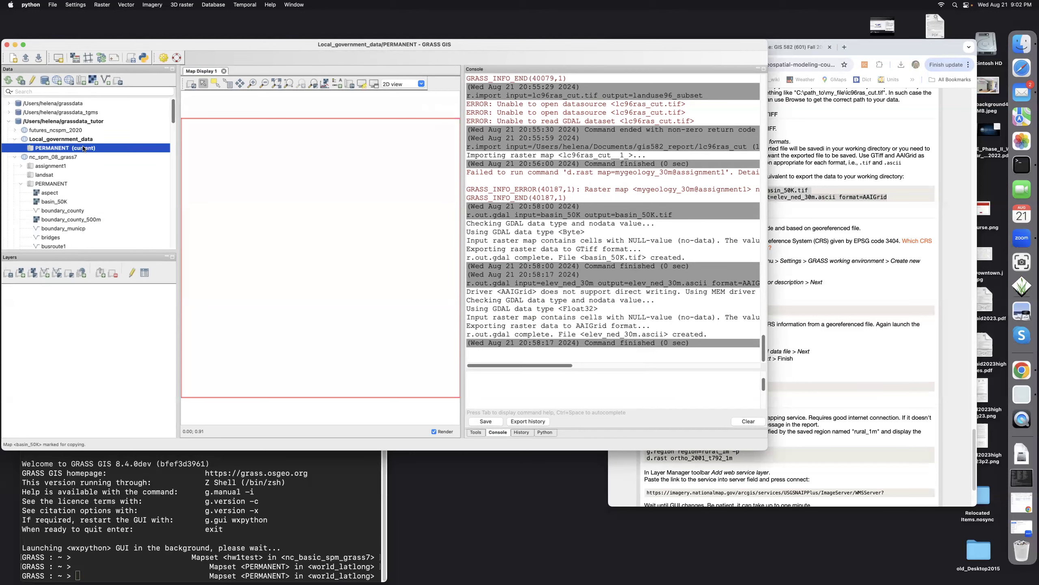
right_click(83, 148)
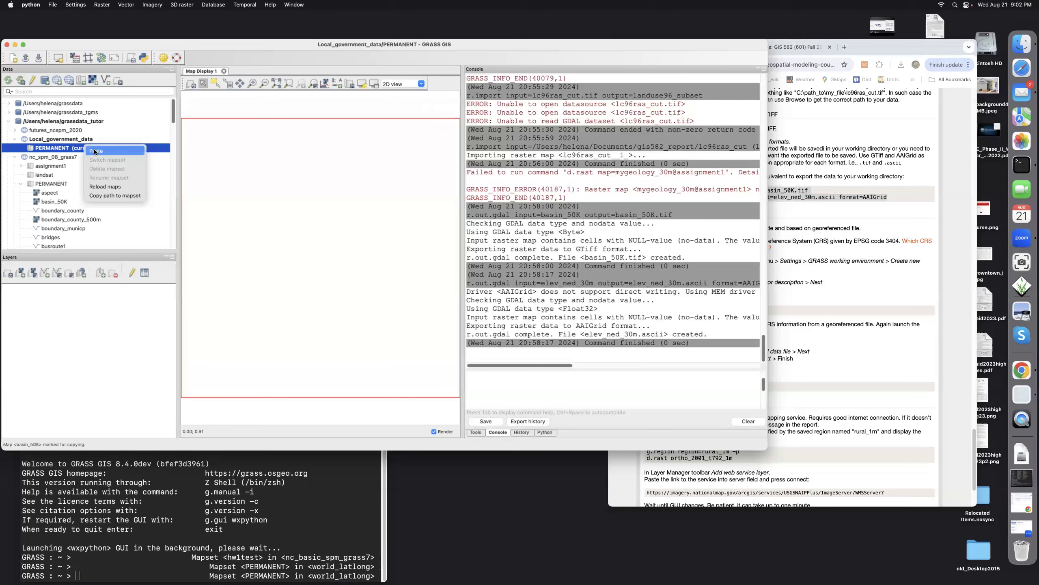
left_click(94, 151)
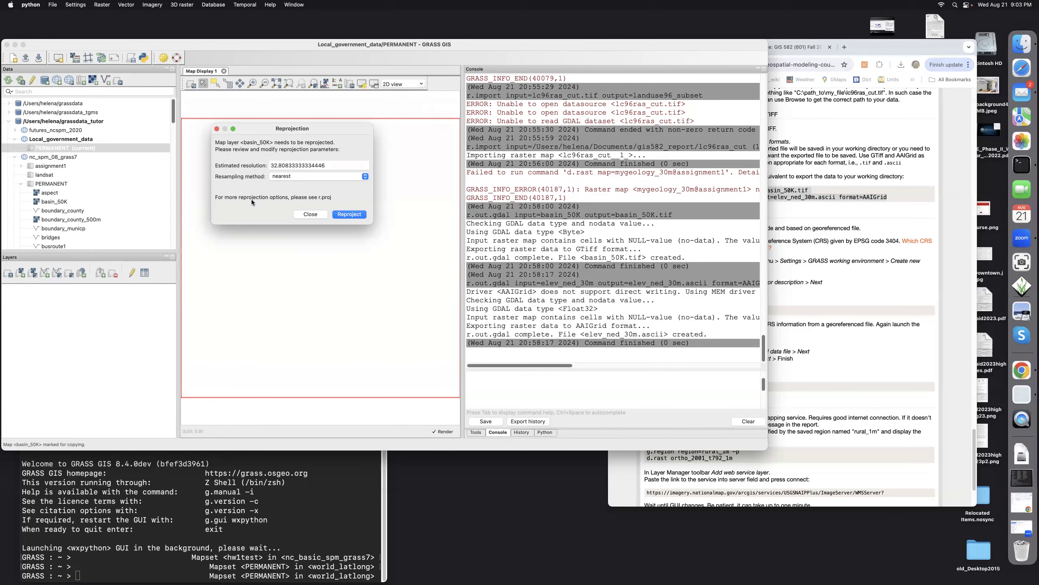
left_click(348, 216)
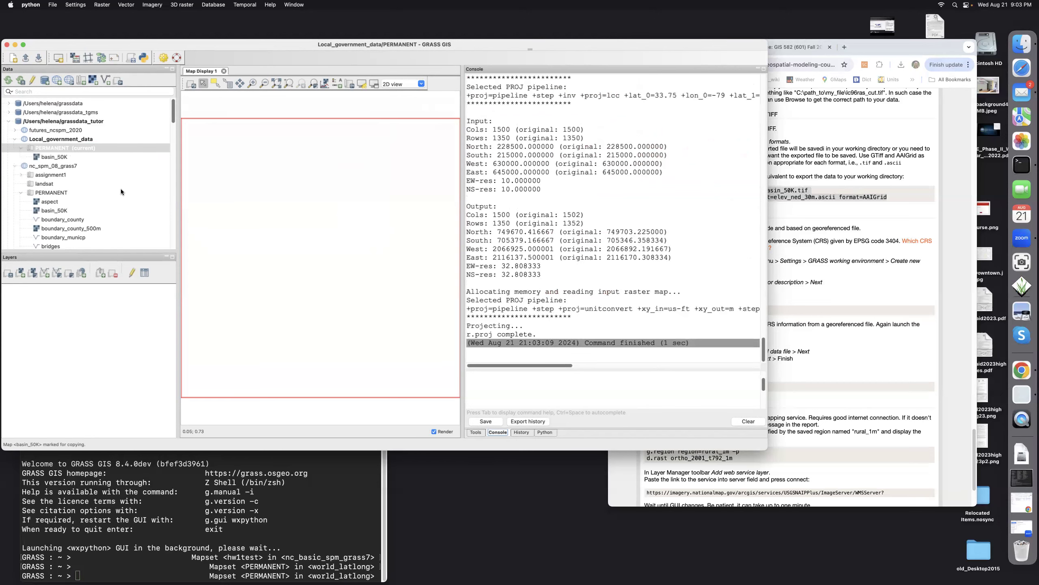
double_click(59, 158)
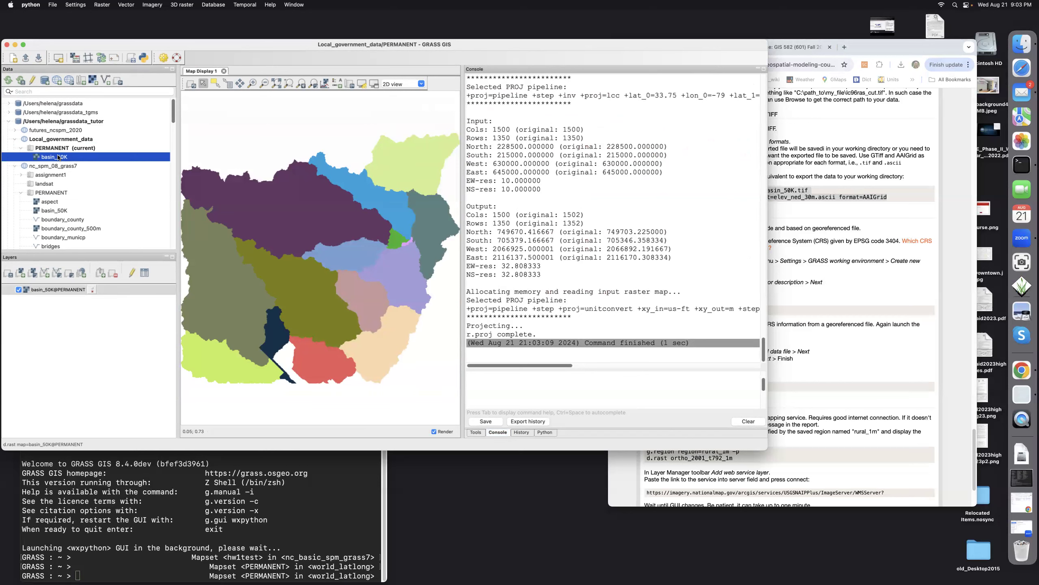
Step: Consult the new project instructions in Chrome, then run g.proj -p in the GRASS GIS console to print the current project's CRS information
left_click(854, 347)
scroll(853, 347, "down", 2)
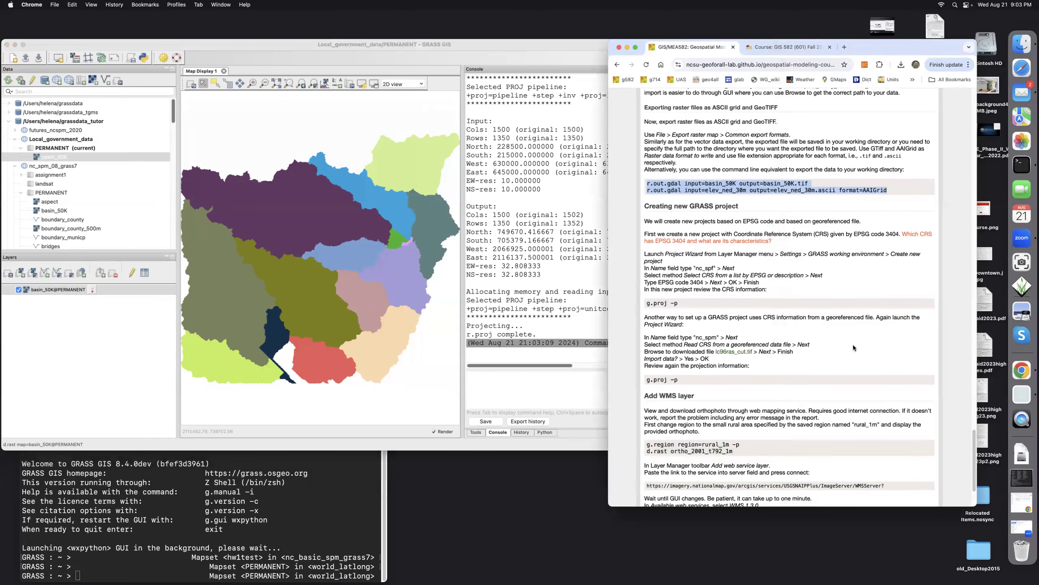
scroll(853, 348, "down", 1)
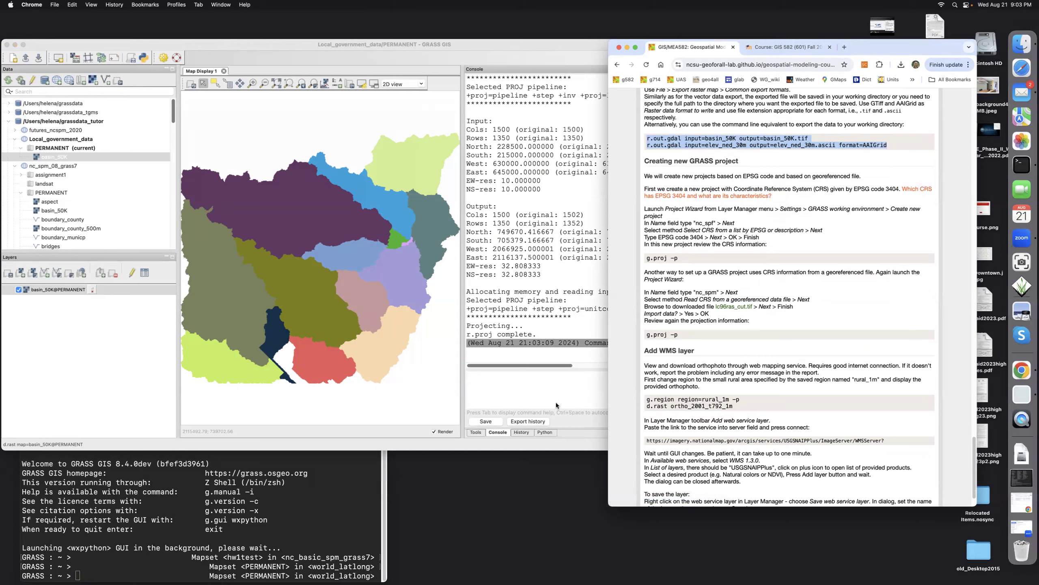
left_click(534, 376)
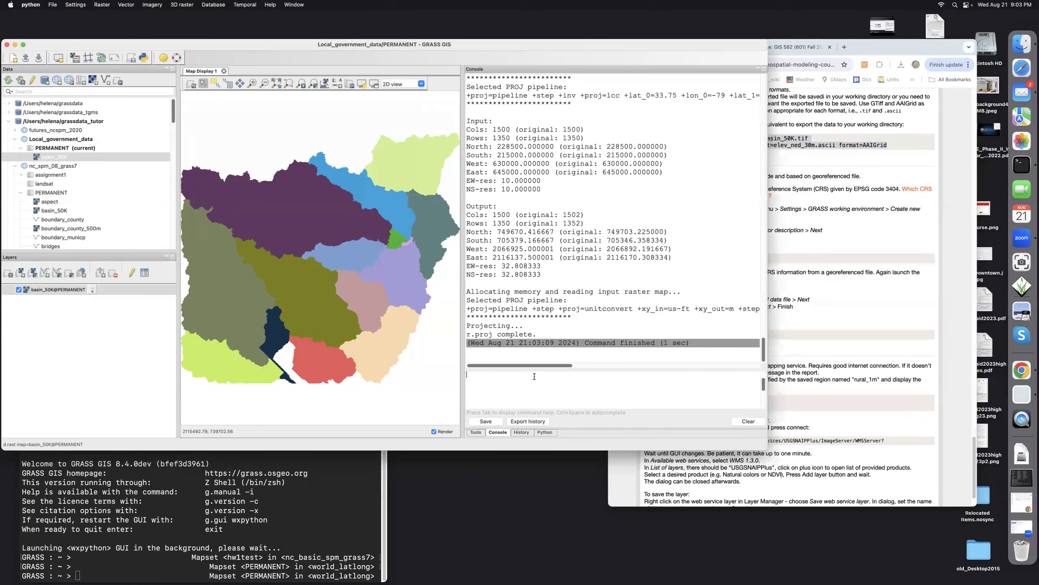
type("g.pro")
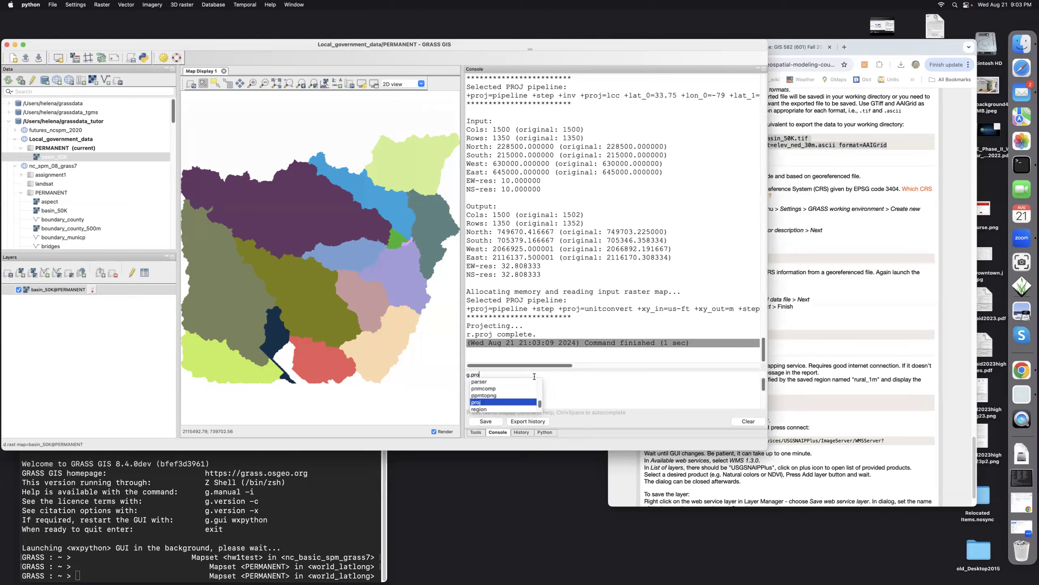
type("j -p")
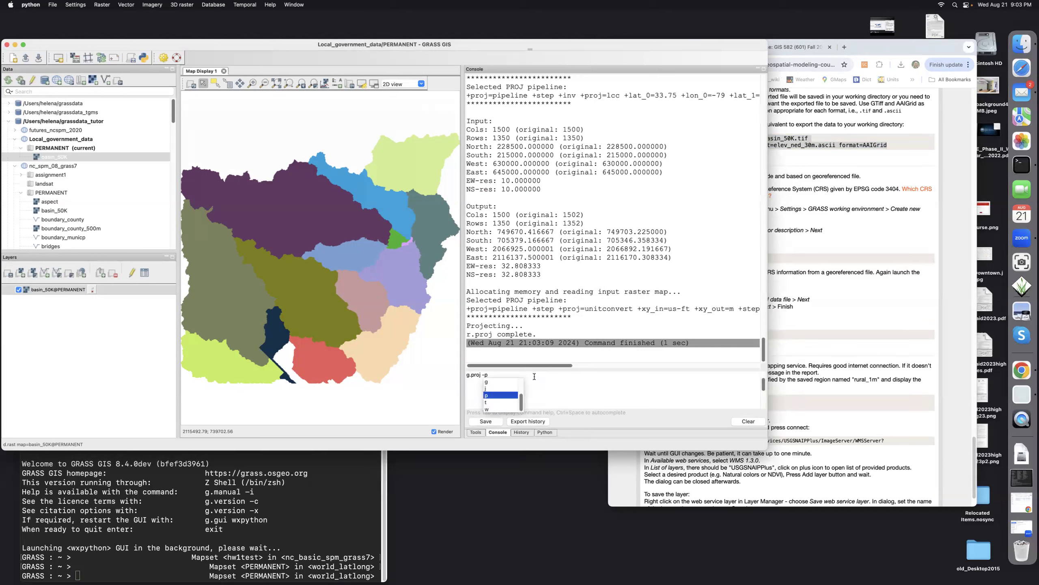
key("Return")
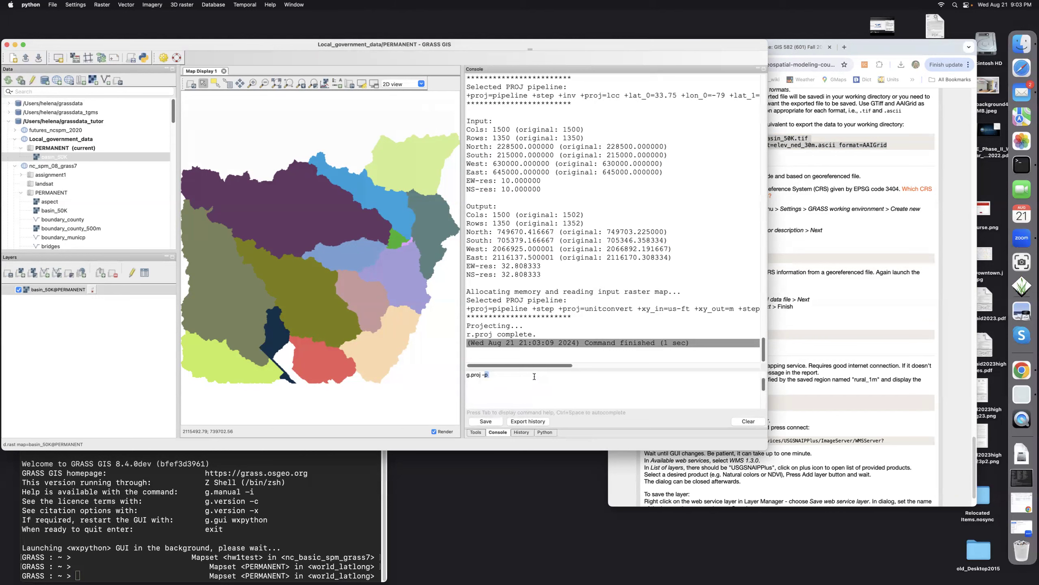
left_click(488, 376)
key("Return")
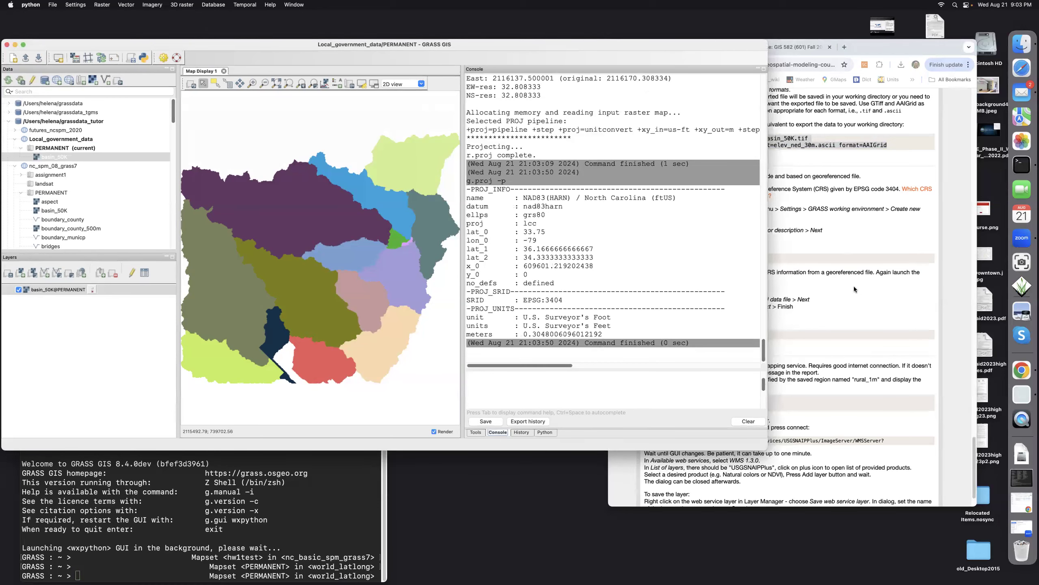
Step: Switch to Chrome and review the georeferenced file and Add WMS layer sections of the assignment
left_click(856, 303)
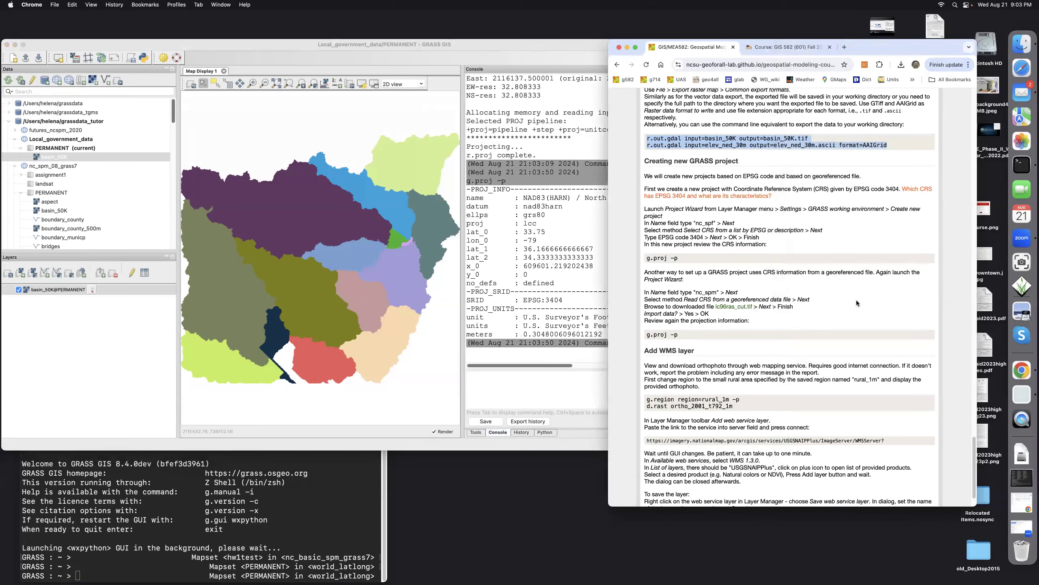
scroll(856, 300, "down", 3)
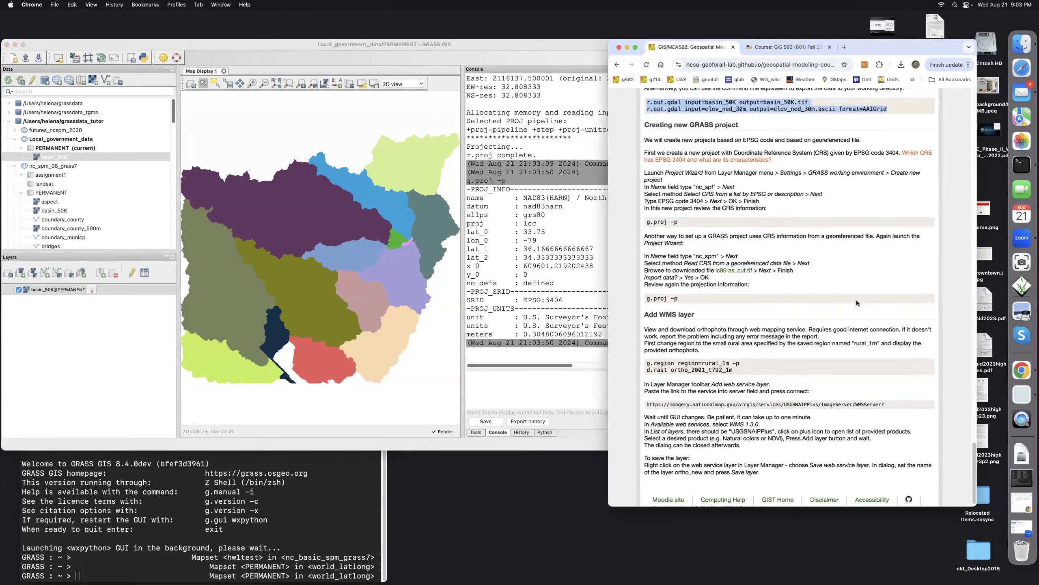
scroll(856, 300, "down", 1)
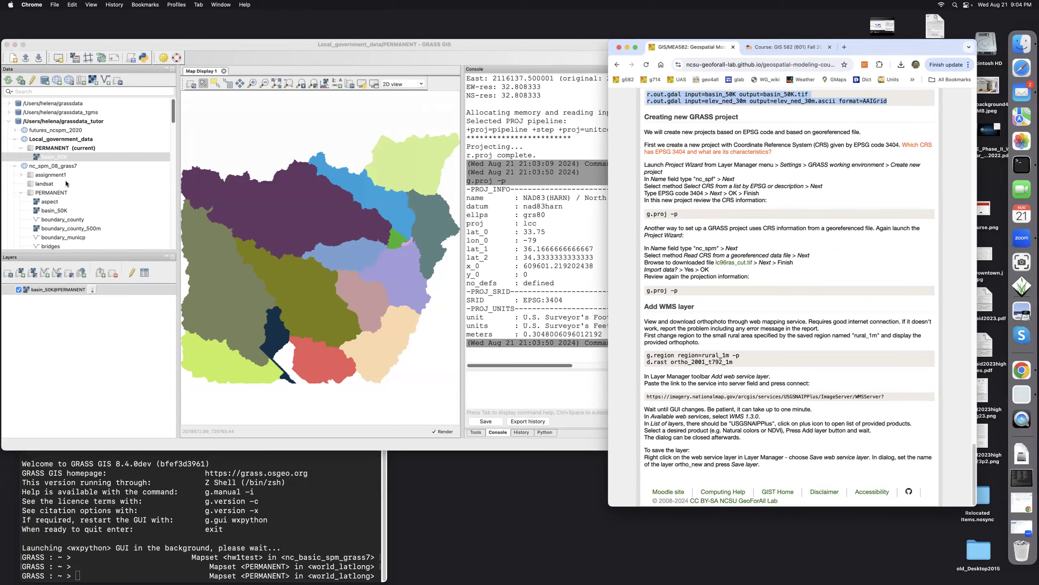
Step: Return to GRASS GIS and switch the session to the assignment1 mapset of nc_spm_08_grass7
left_click(63, 165)
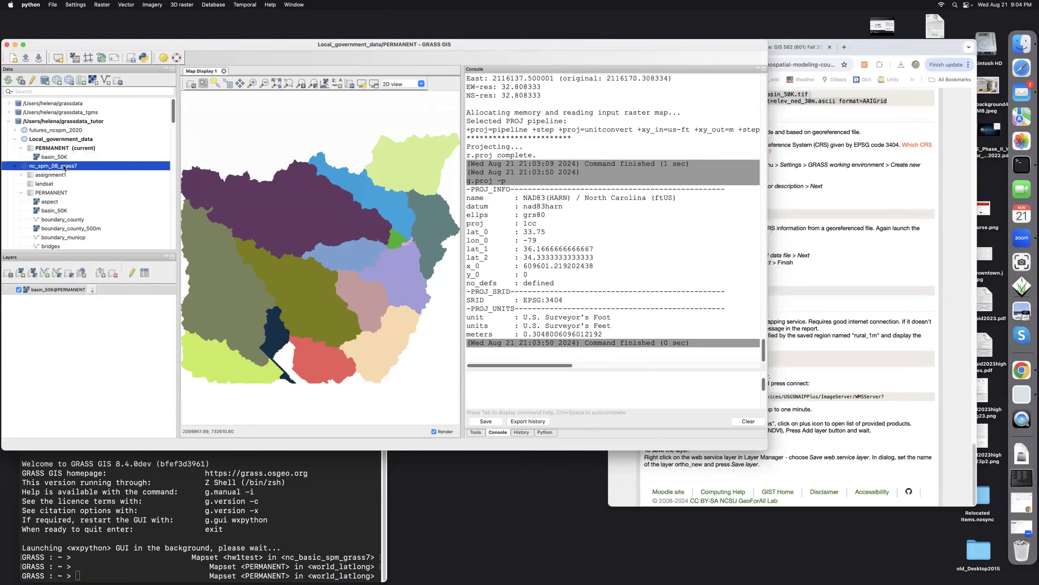
left_click(14, 166)
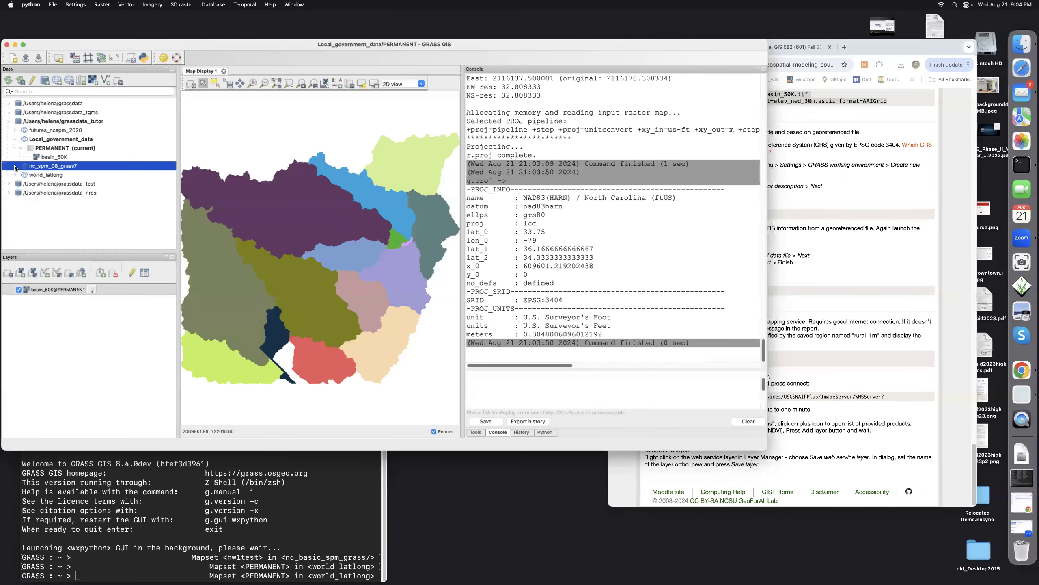
left_click(14, 166)
left_click(58, 175)
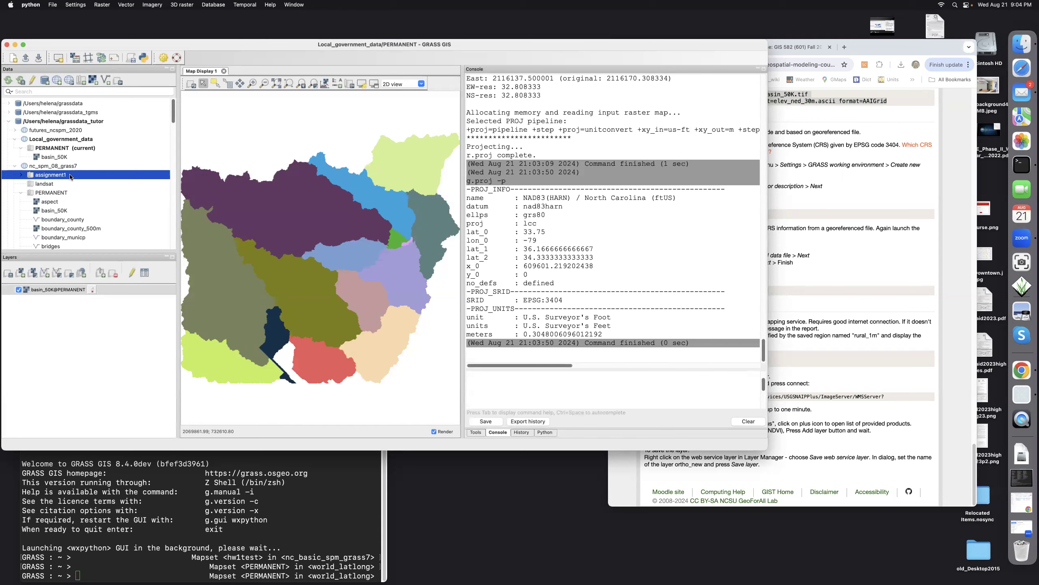
right_click(70, 176)
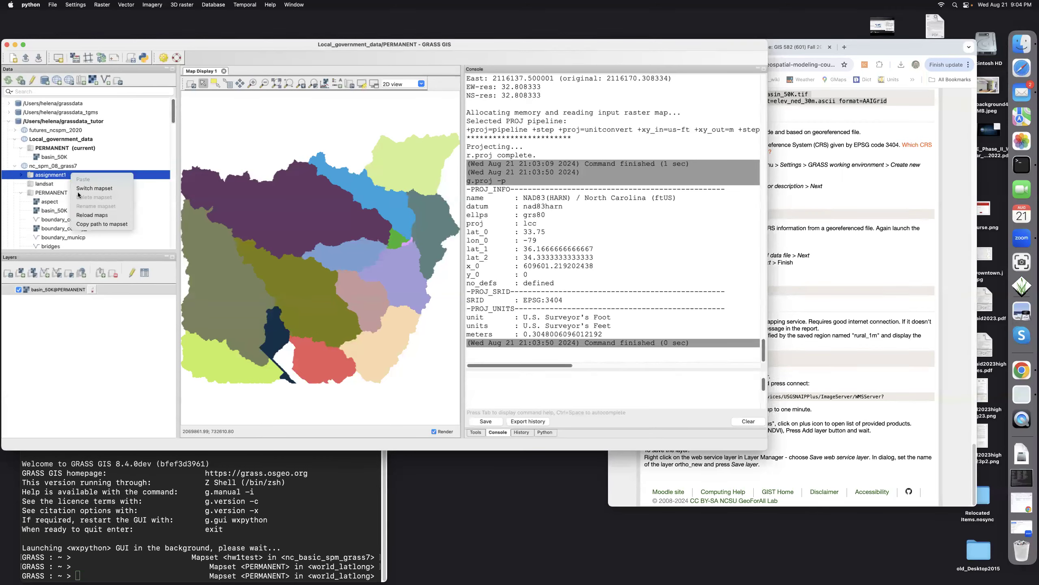
left_click(80, 188)
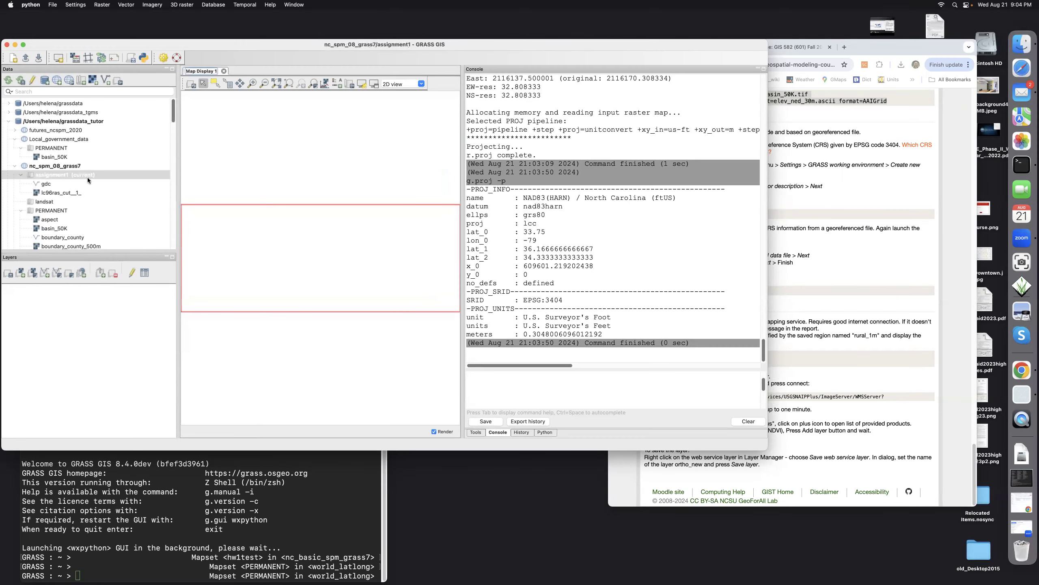
Step: Copy the g.region region=rural_1m -p and d.rast ortho_2001_t792_1m commands from the assignment page in Chrome
left_click(854, 352)
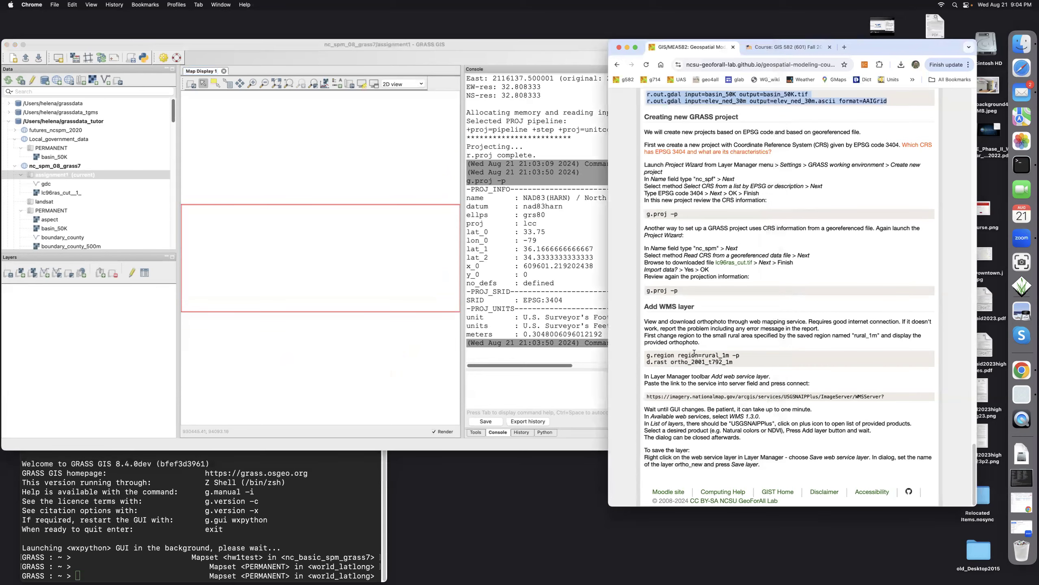
left_click_drag(646, 356, 737, 361)
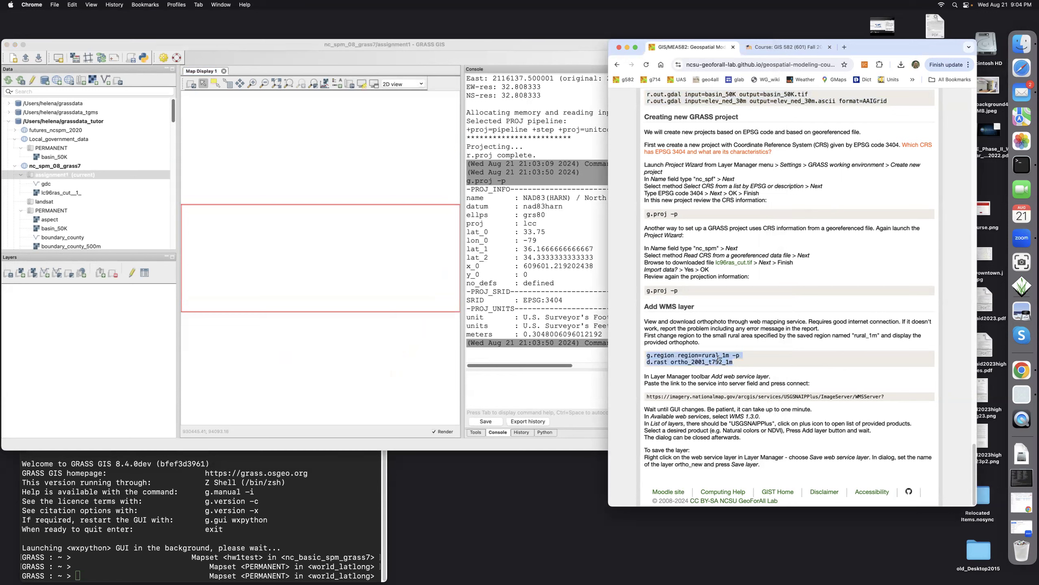
right_click(717, 359)
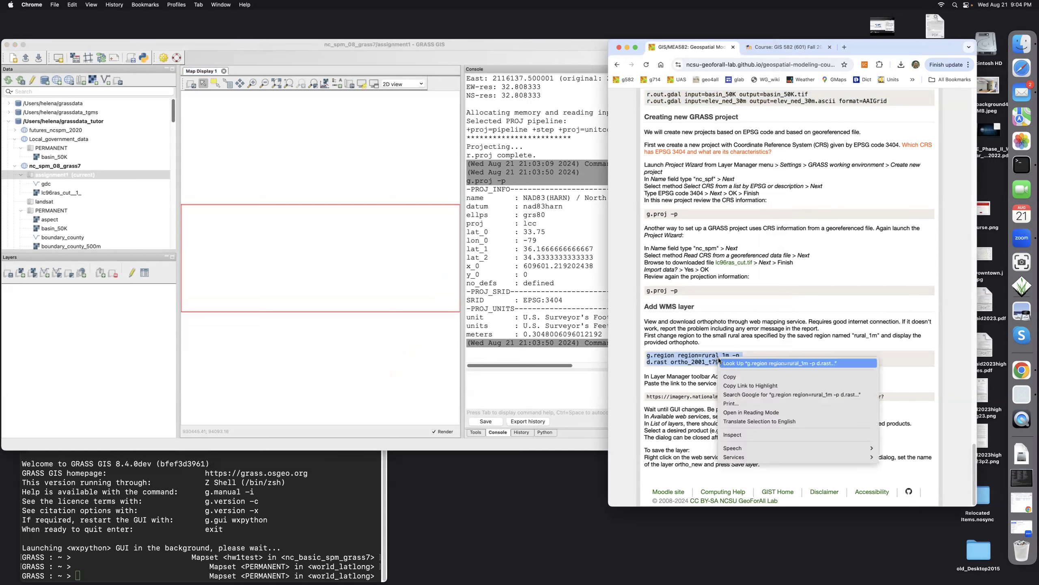
left_click(723, 378)
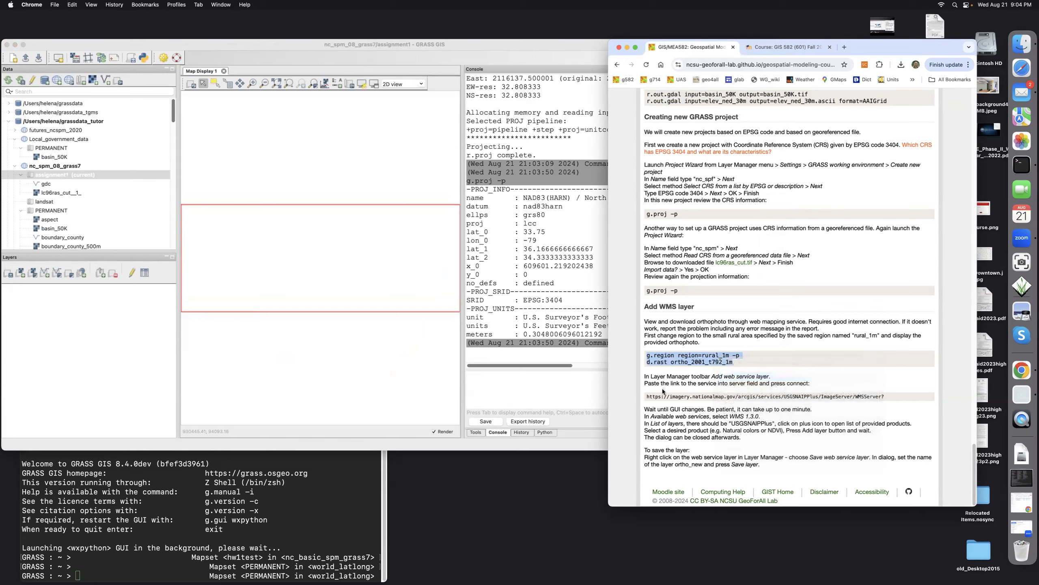
Step: Paste the copied commands into the GRASS GIS console and run g.region region=rural_1m -p
left_click(546, 387)
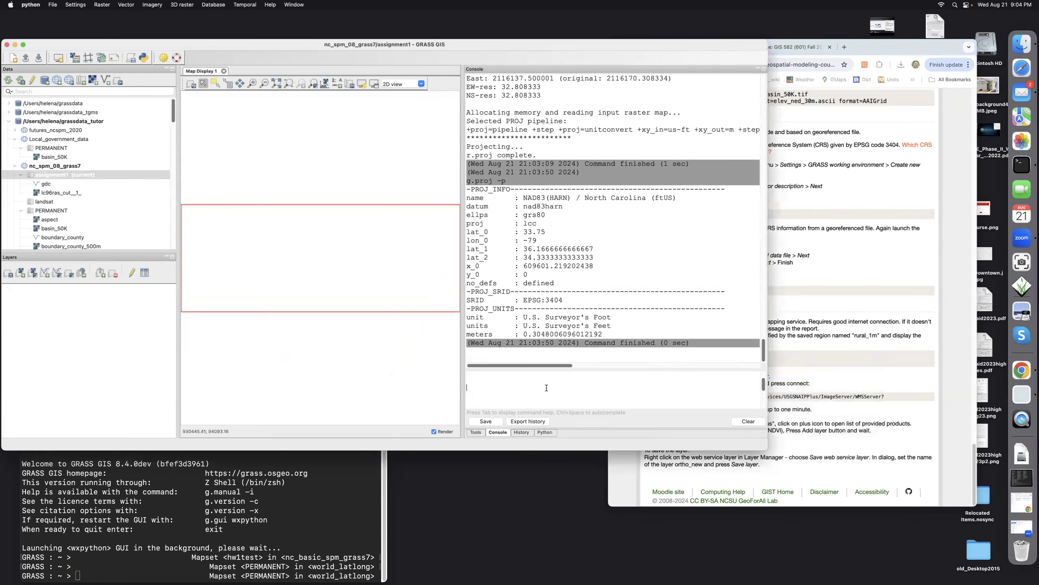
left_click(805, 347)
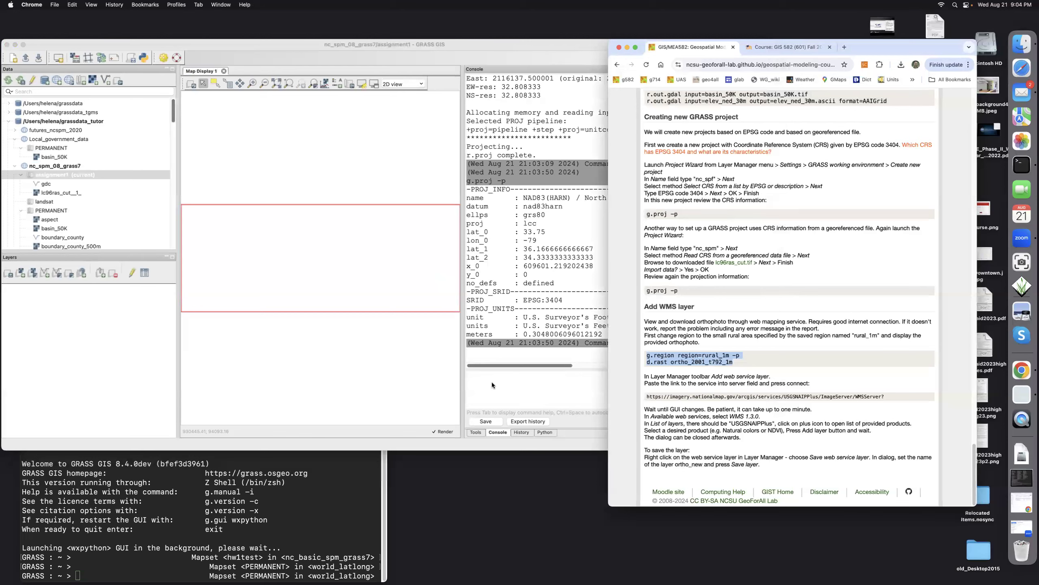
left_click(492, 382)
right_click(479, 381)
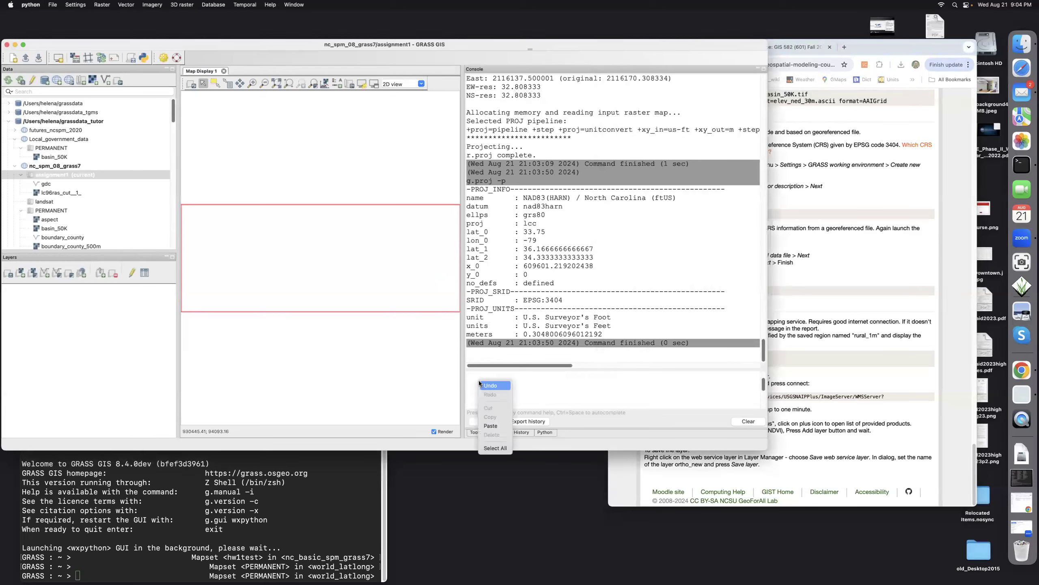
left_click(486, 427)
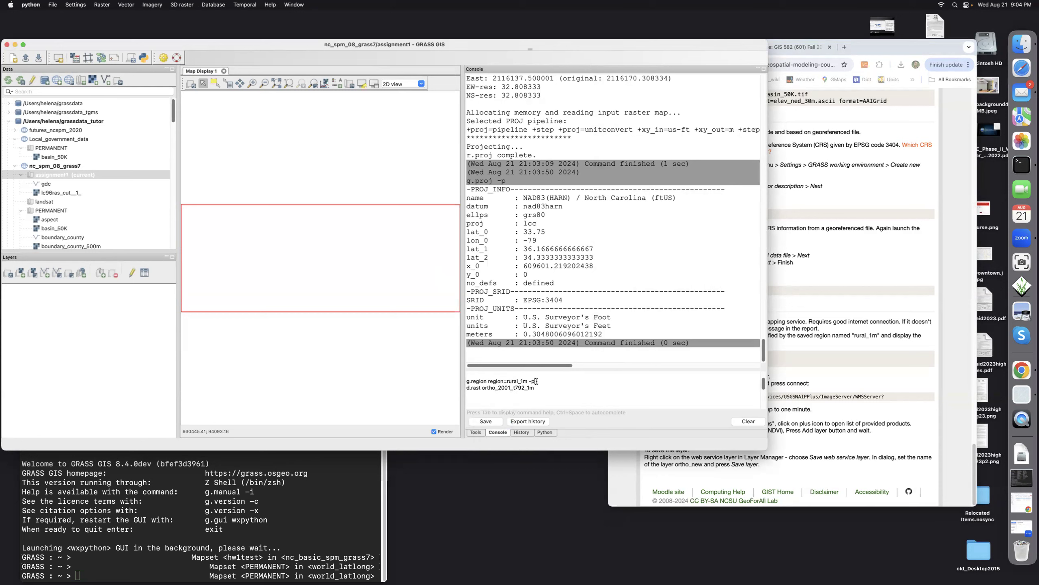
key("Return")
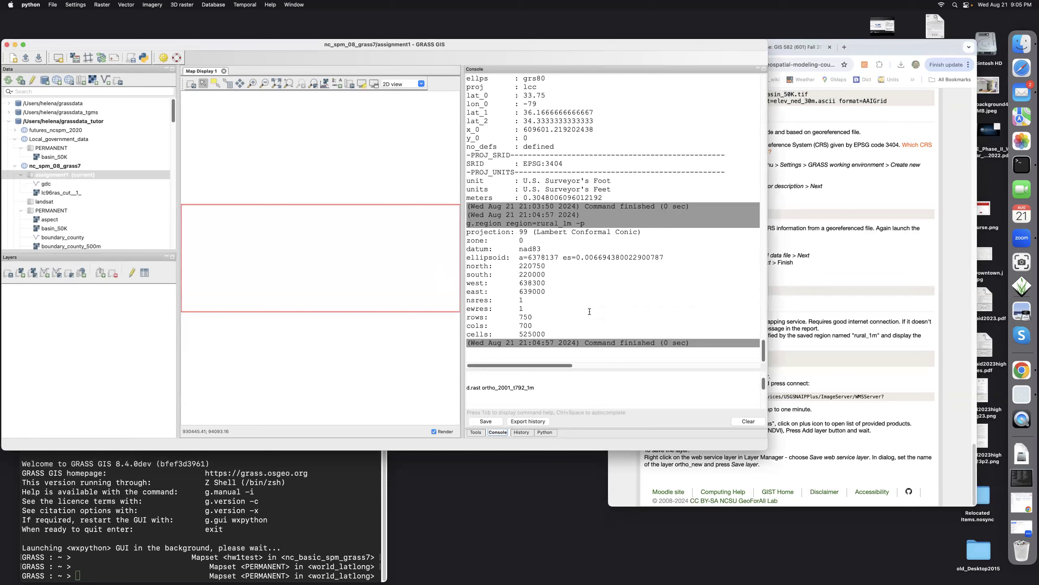
Step: Run d.rast ortho_2001_t792_1m in the console and fit the map display to the computational region
left_click(537, 388)
key("Return")
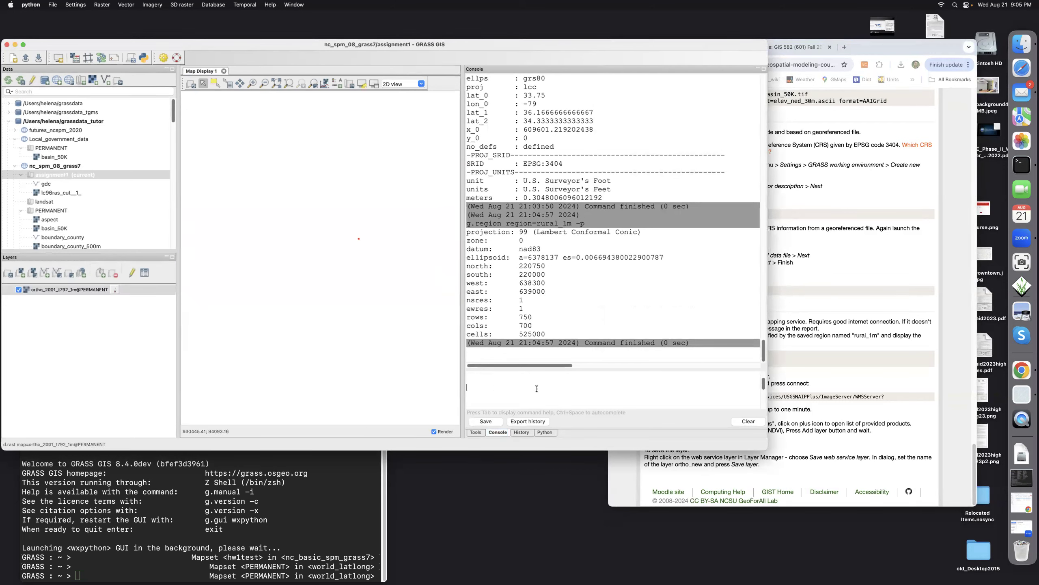
left_click(290, 84)
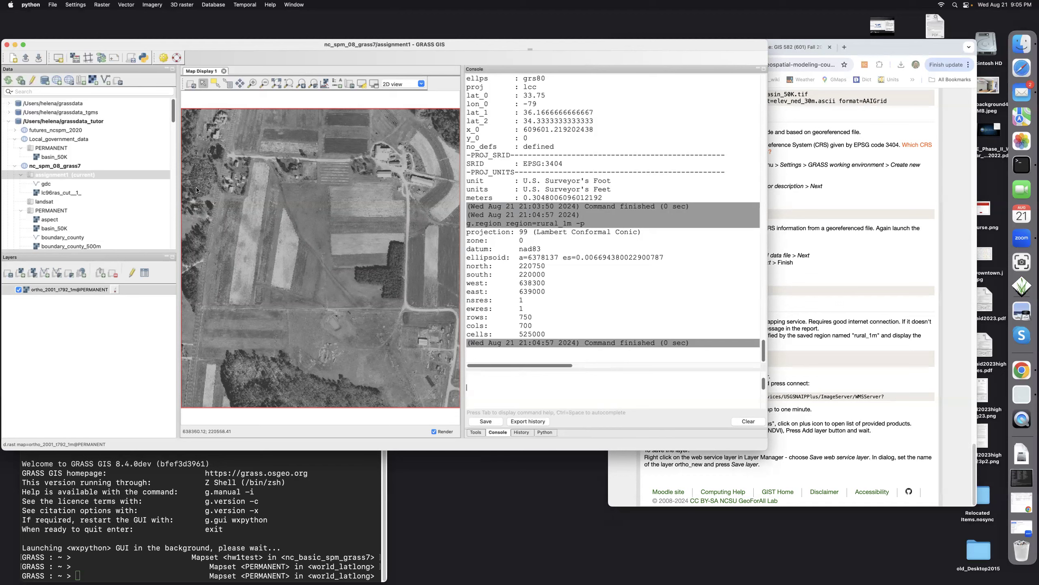
Step: Add the streets_wake vector map from the PERMANENT mapset to the map display
scroll(110, 209, "down", 10)
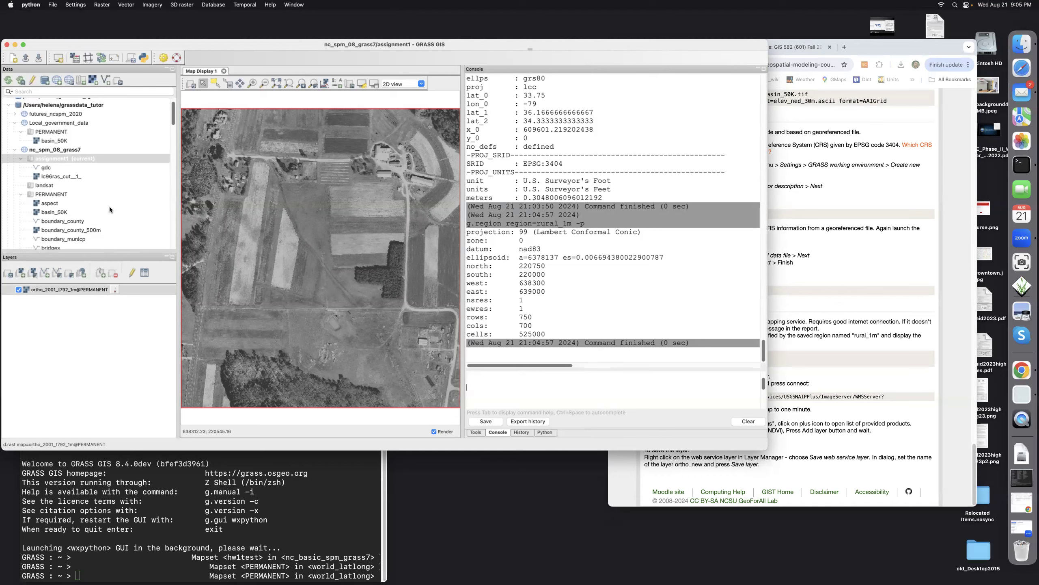
scroll(110, 209, "down", 10)
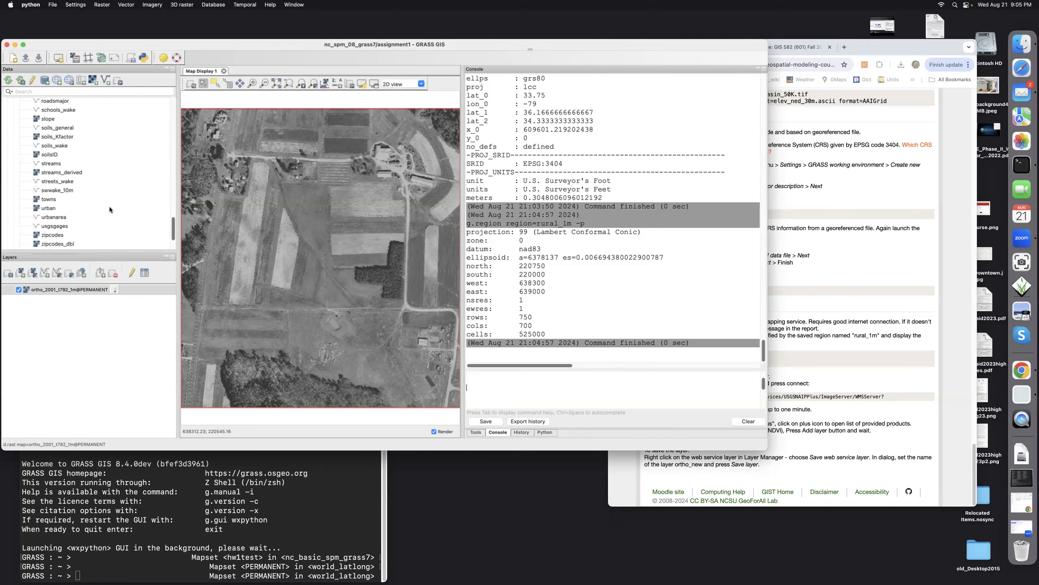
left_click(65, 181)
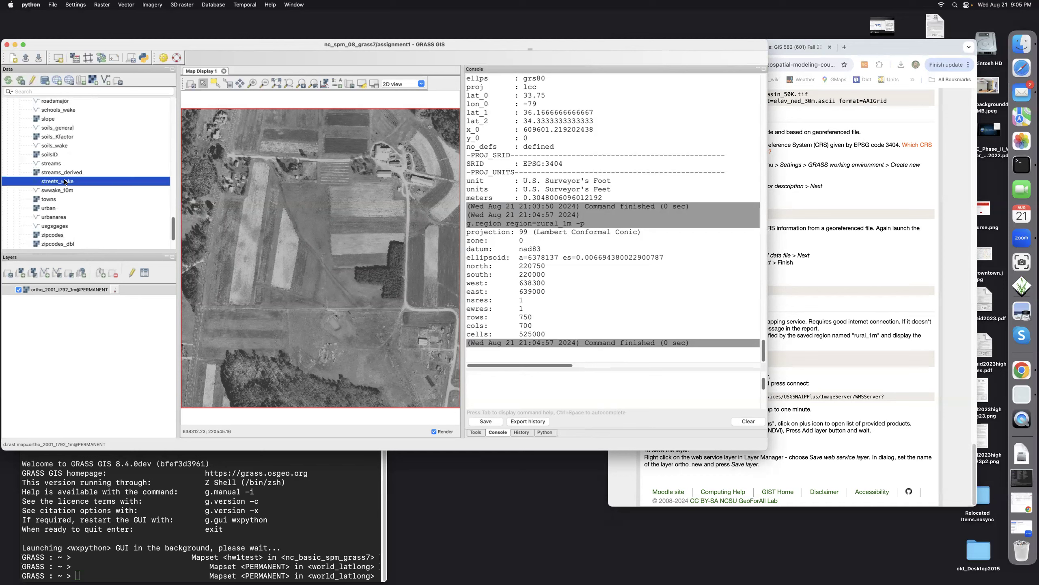
double_click(65, 182)
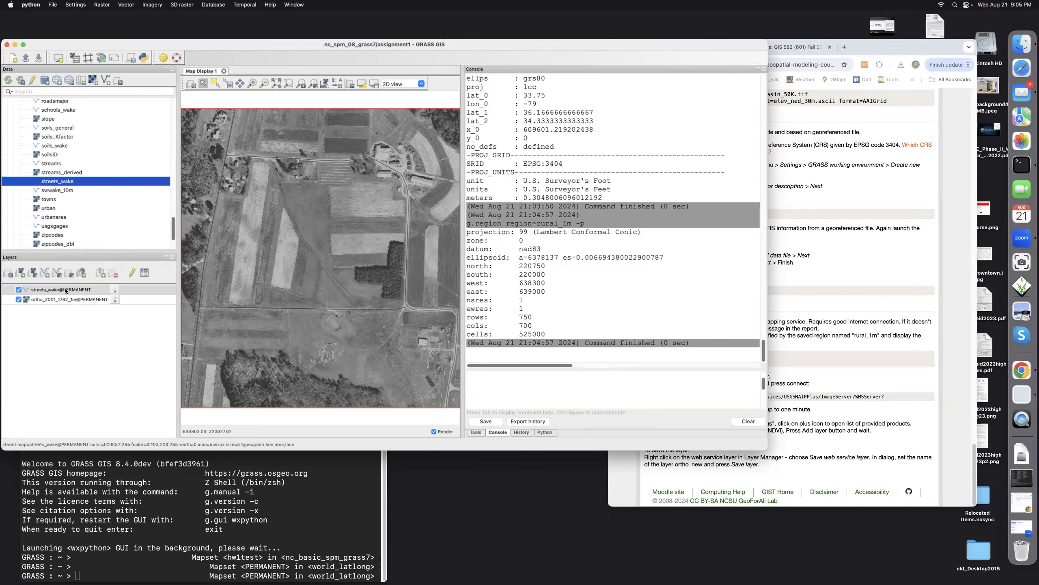
Step: Examine the orthophoto and street network at closer and wider scales, then return to the computational region extent
left_click(253, 83)
left_click(335, 251)
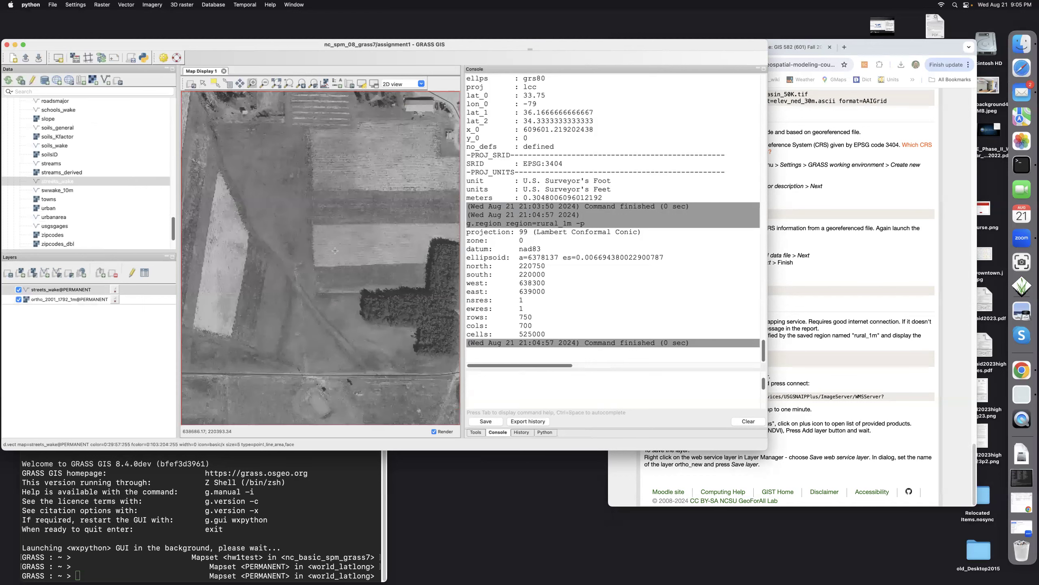
left_click(265, 83)
left_click(310, 237)
left_click(310, 236)
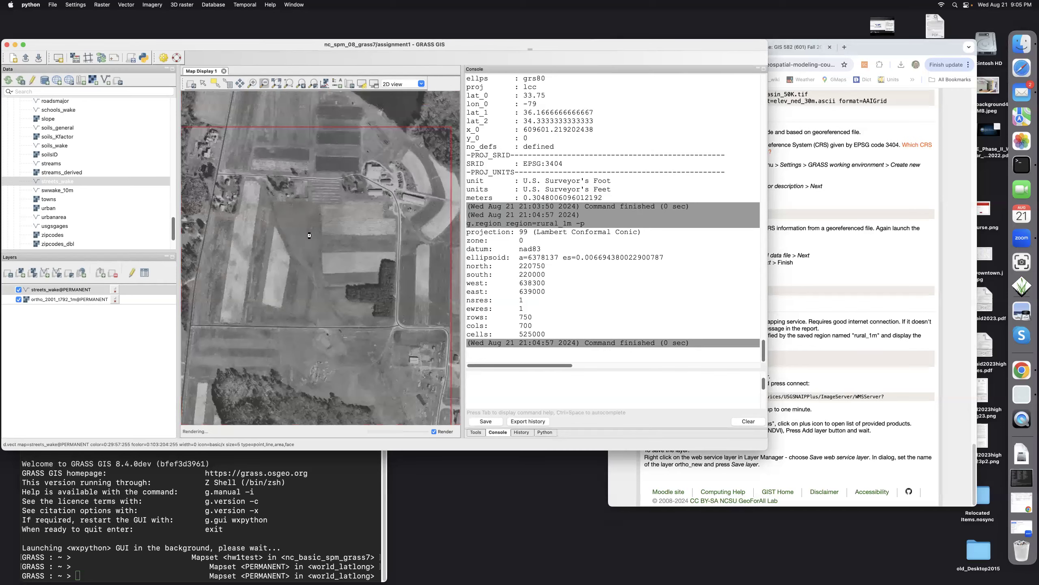
left_click(309, 236)
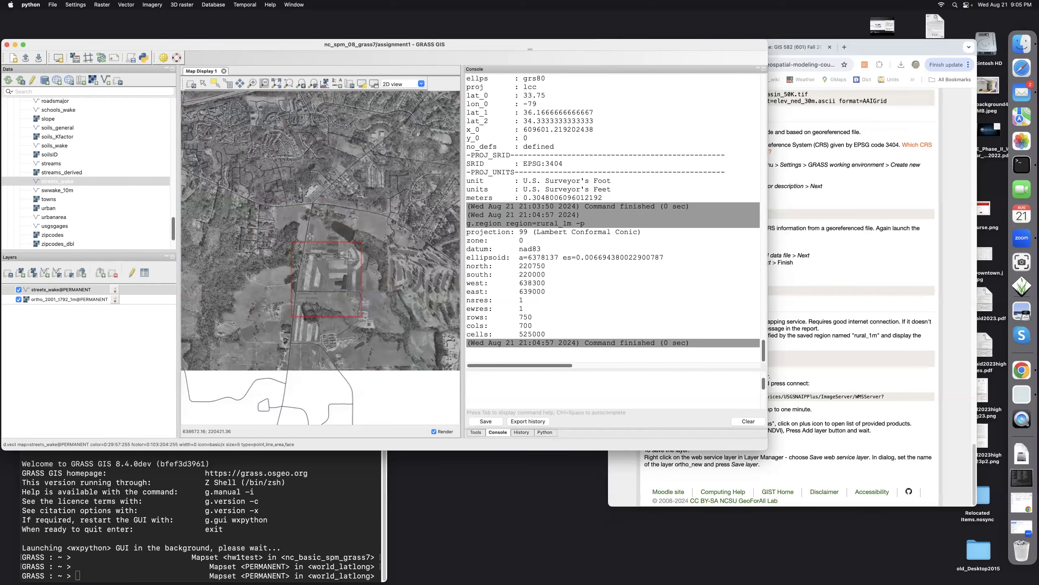
left_click(309, 236)
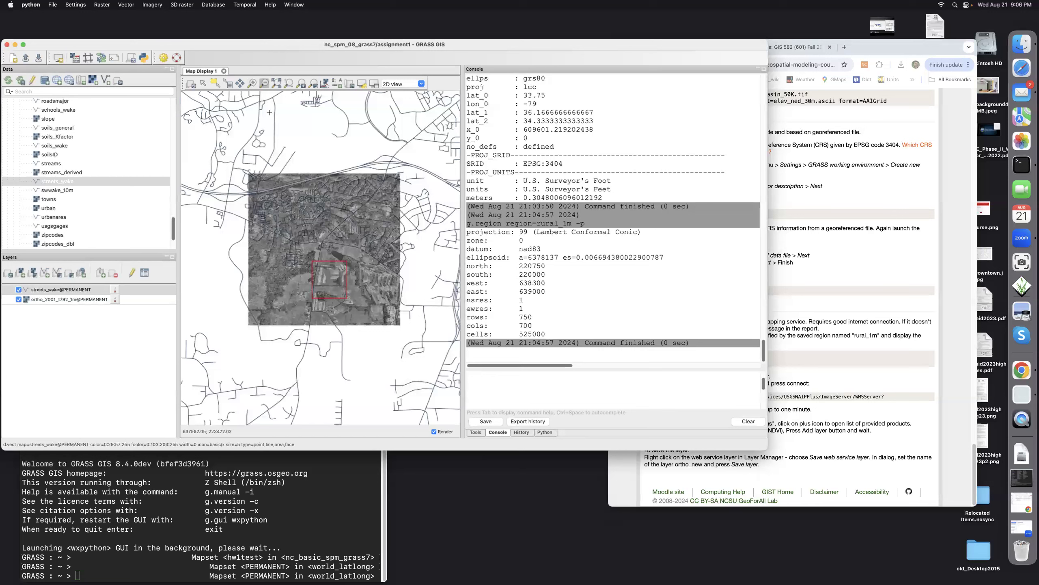
left_click(288, 83)
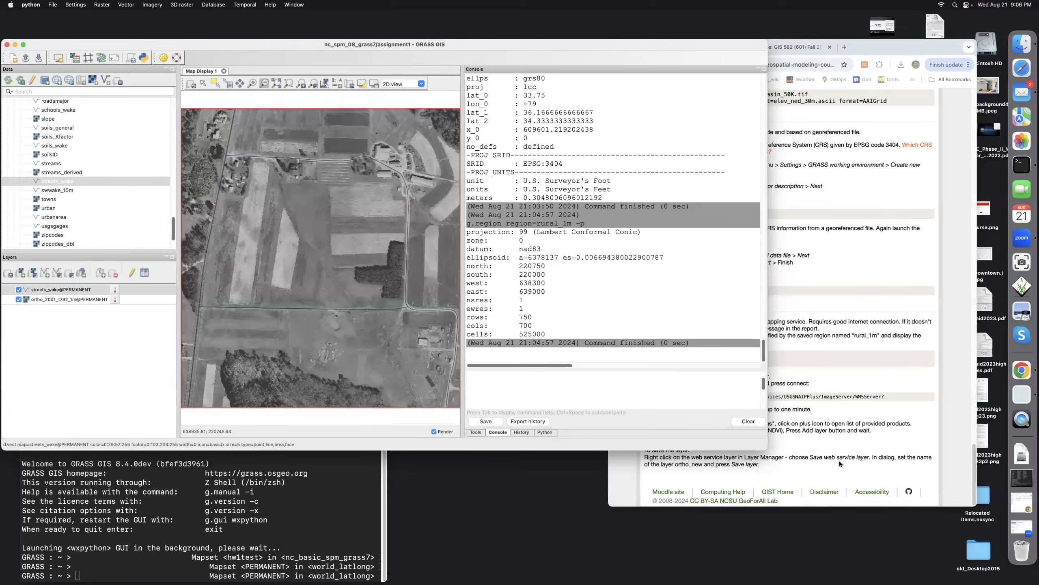
Step: Switch to Chrome and copy the USGSNAIPPlus WMS server link from the Add WMS layer section of the assignment
left_click(856, 378)
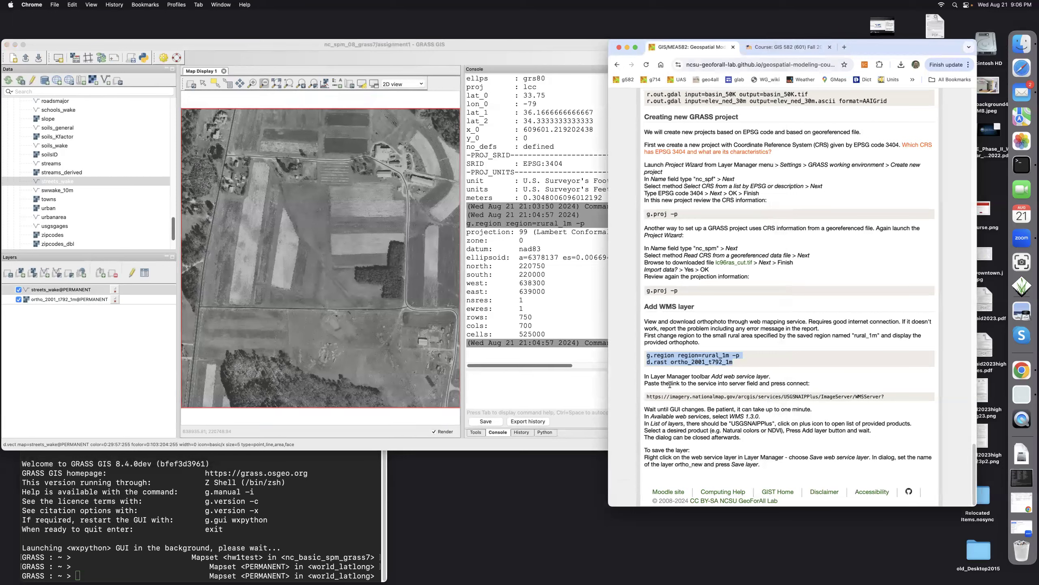
left_click(647, 394)
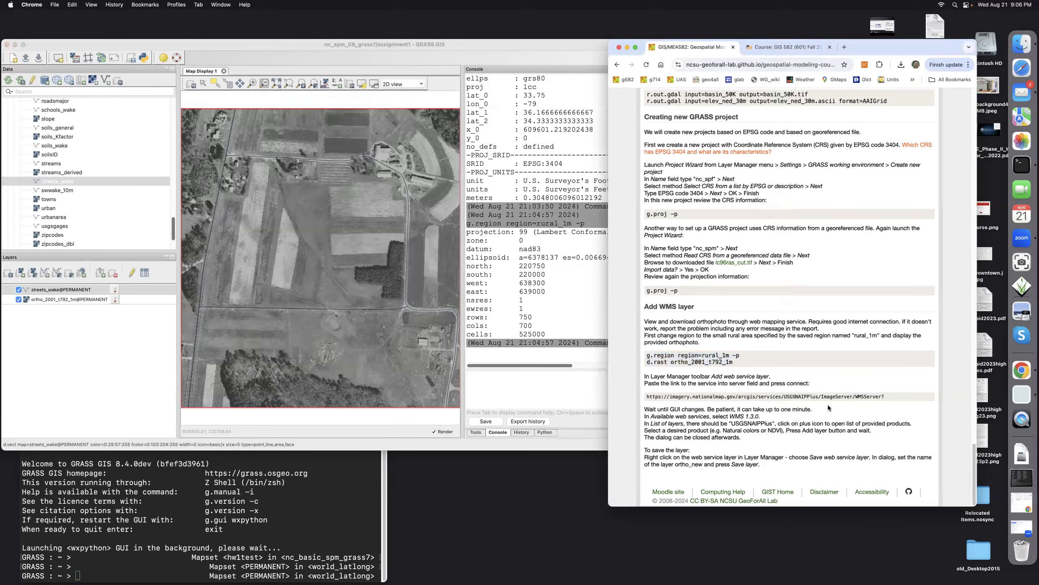
triple_click(873, 400)
key("cmd+c")
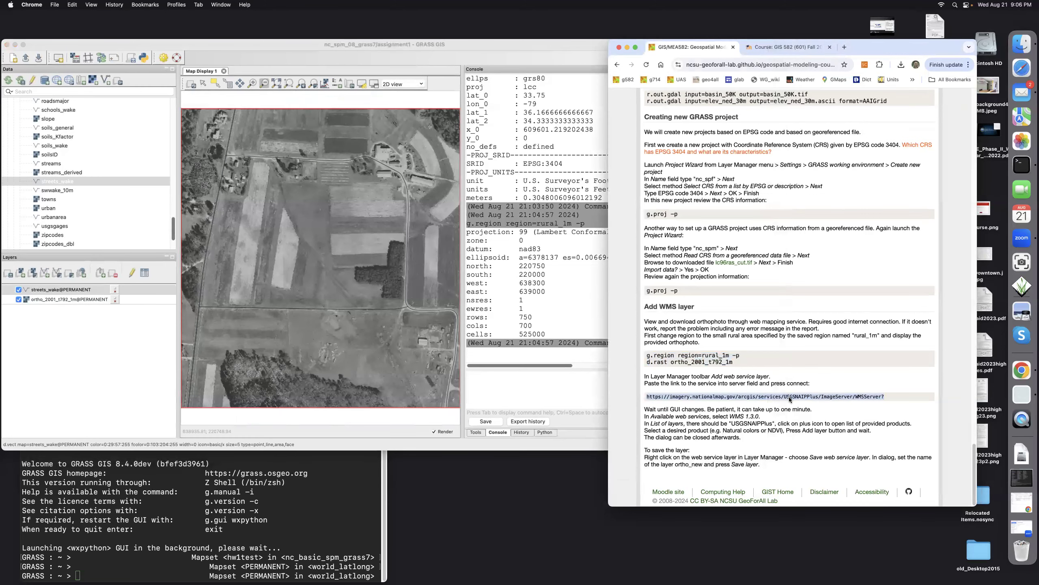
right_click(789, 397)
left_click(801, 415)
Step: In GRASS GIS, start adding a web service layer and connect to the copied USGSNAIPPlus WMS server address
left_click(83, 298)
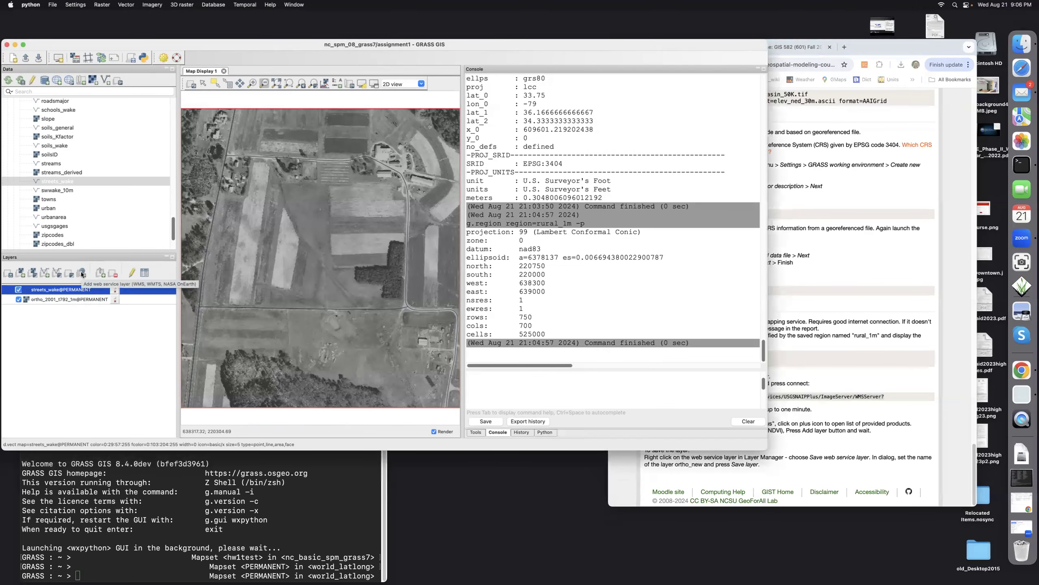
left_click(82, 273)
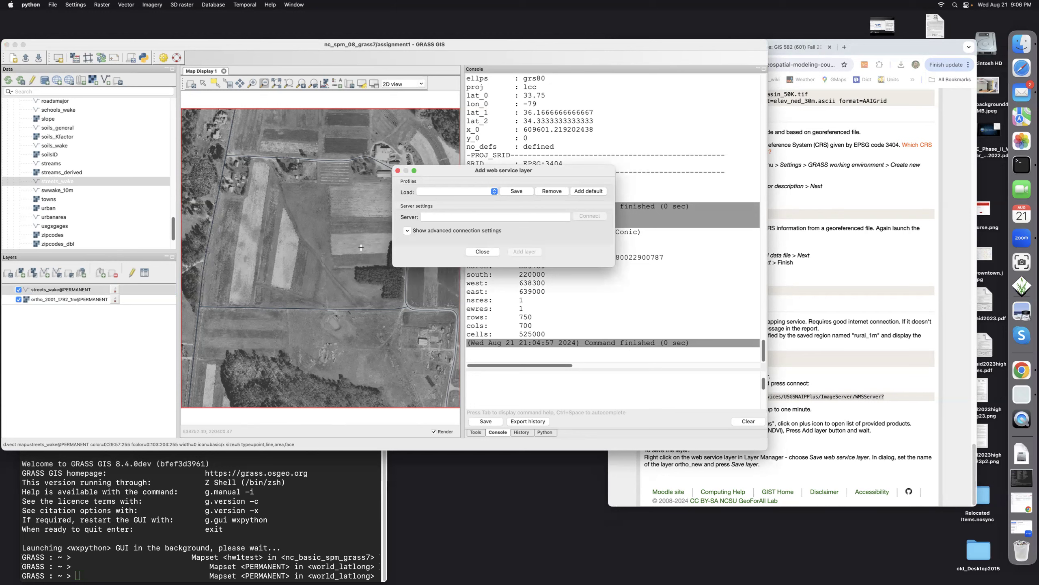
left_click(477, 217)
right_click(476, 216)
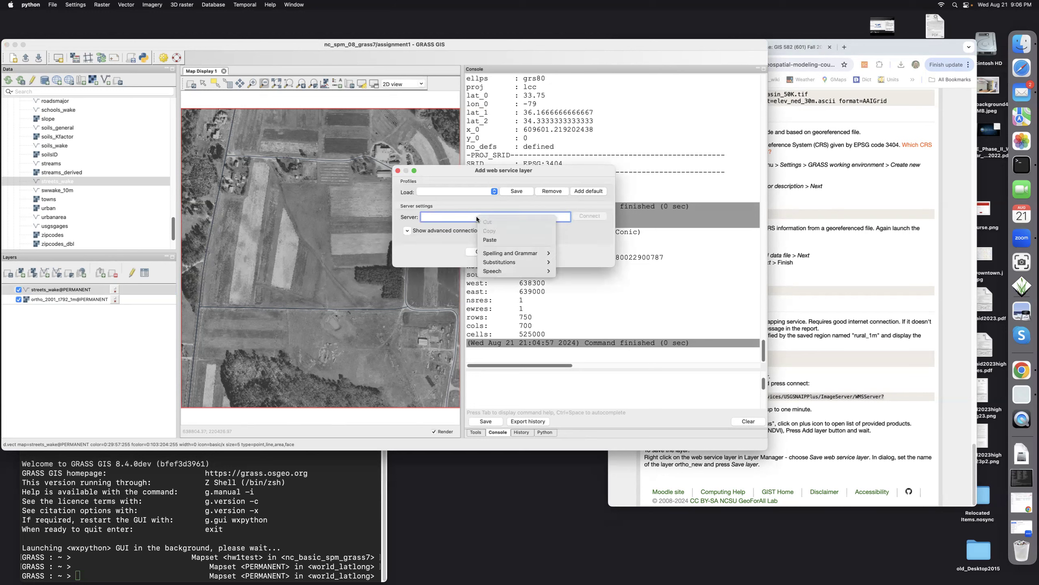
left_click(490, 239)
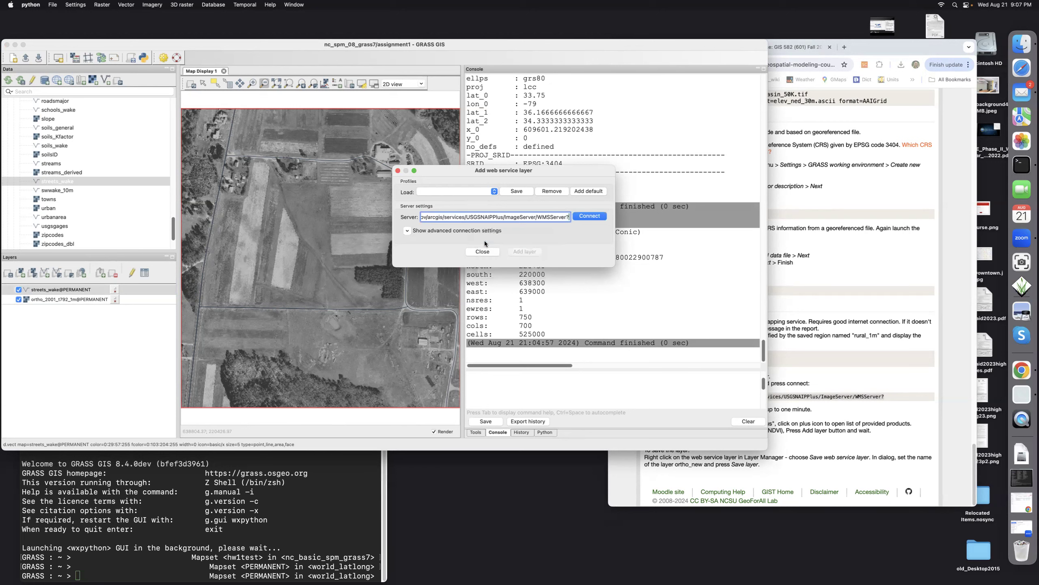
left_click(854, 296)
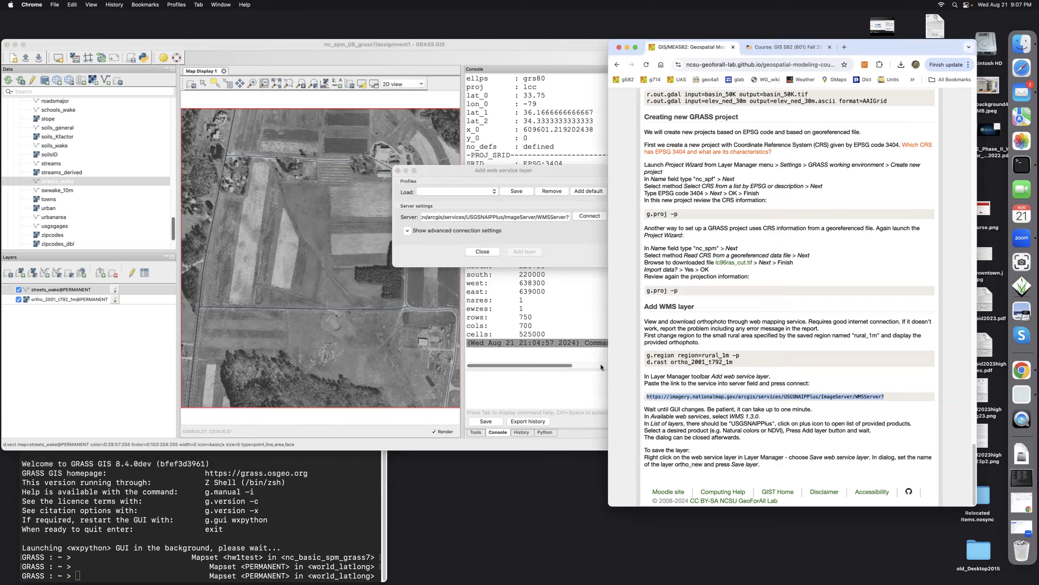
left_click(532, 233)
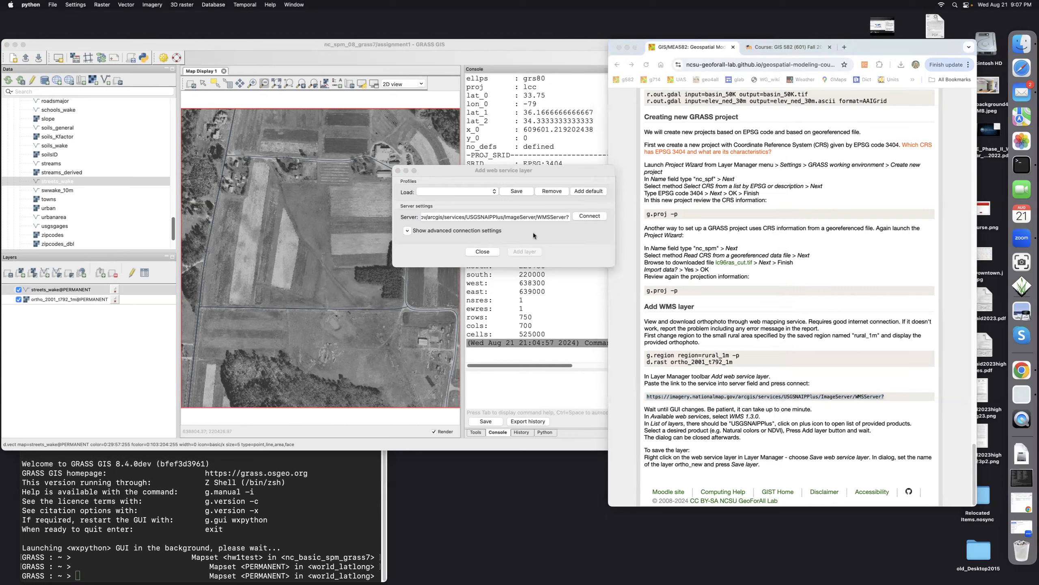
left_click(590, 216)
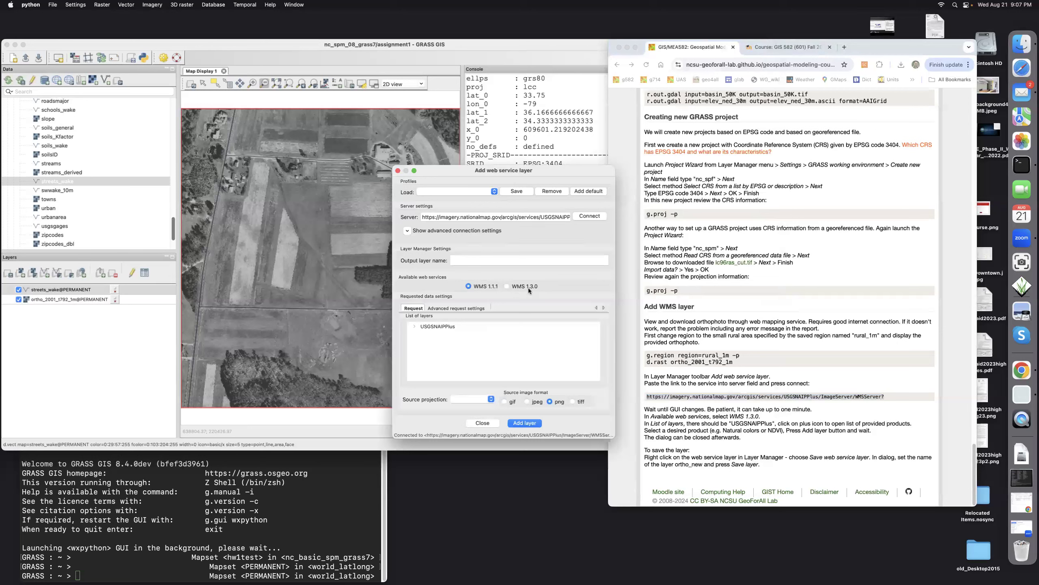
Step: Choose WMS 1.3.0 and add the USGSNAIPPlus:NaturalColor and USGSNAIPPlus:NDVI_Color products as map layers
left_click(507, 287)
left_click(414, 326)
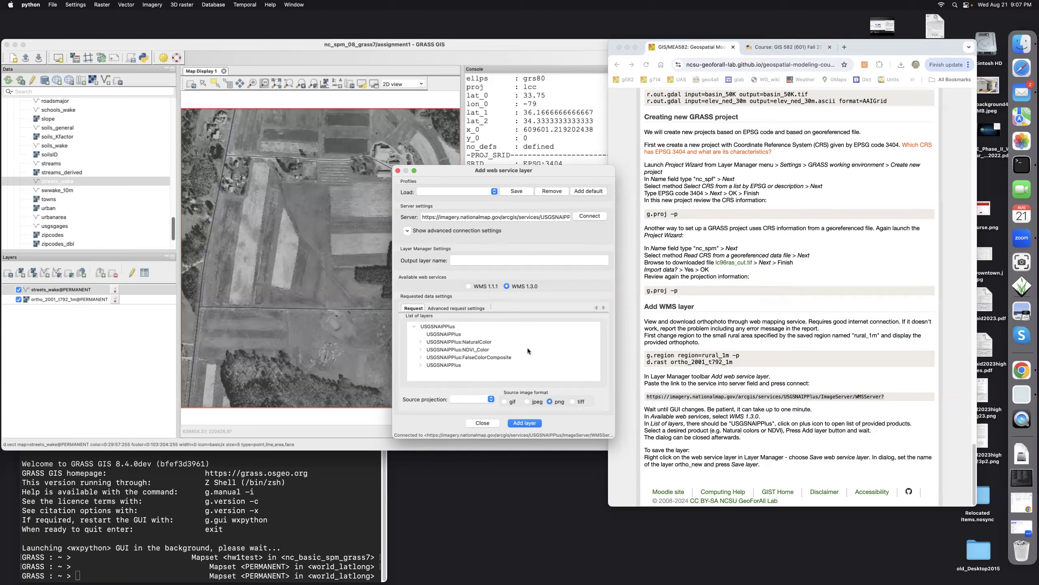
left_click(420, 342)
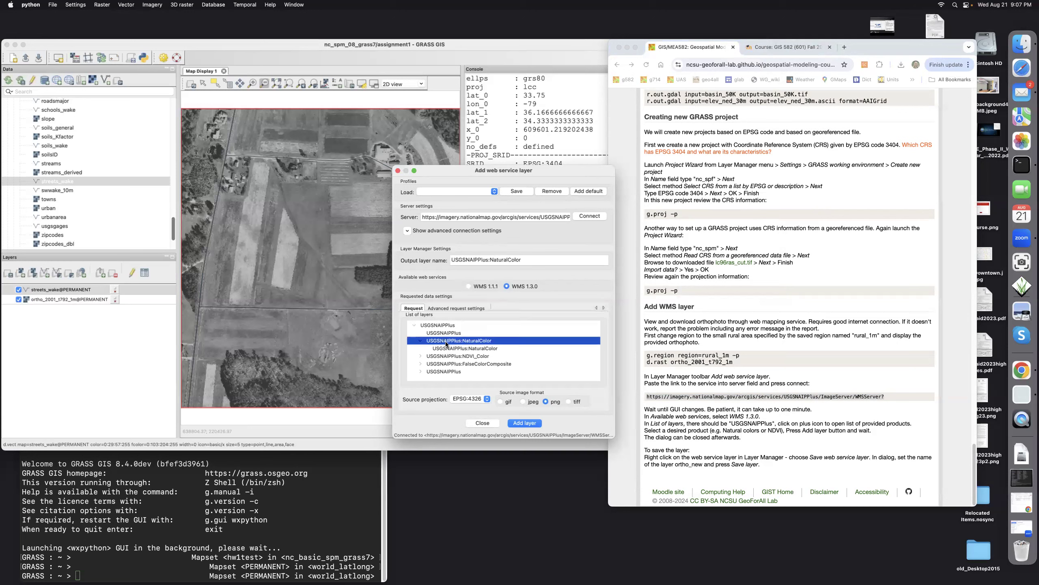
left_click(523, 424)
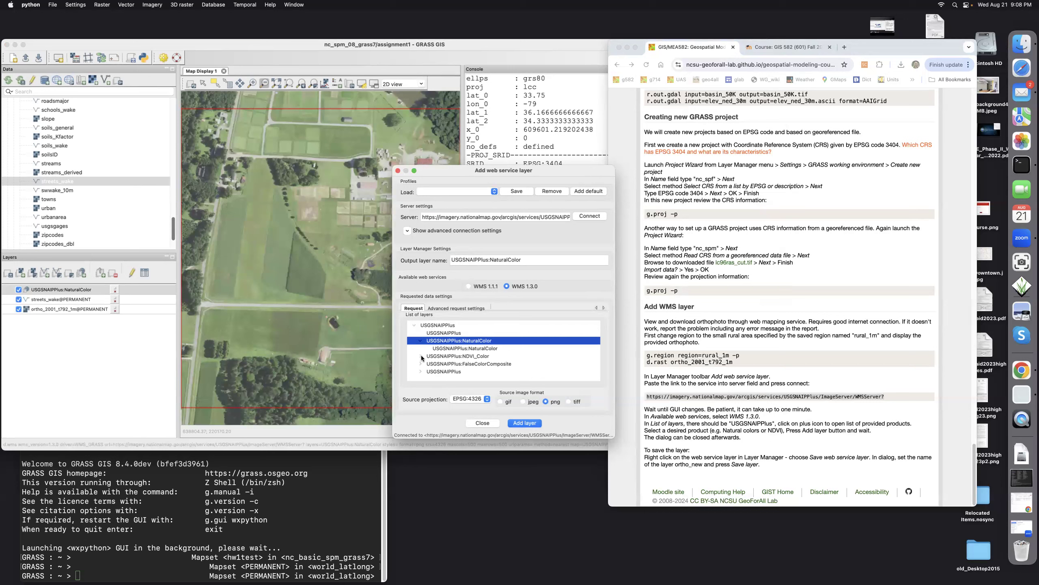
left_click(449, 357)
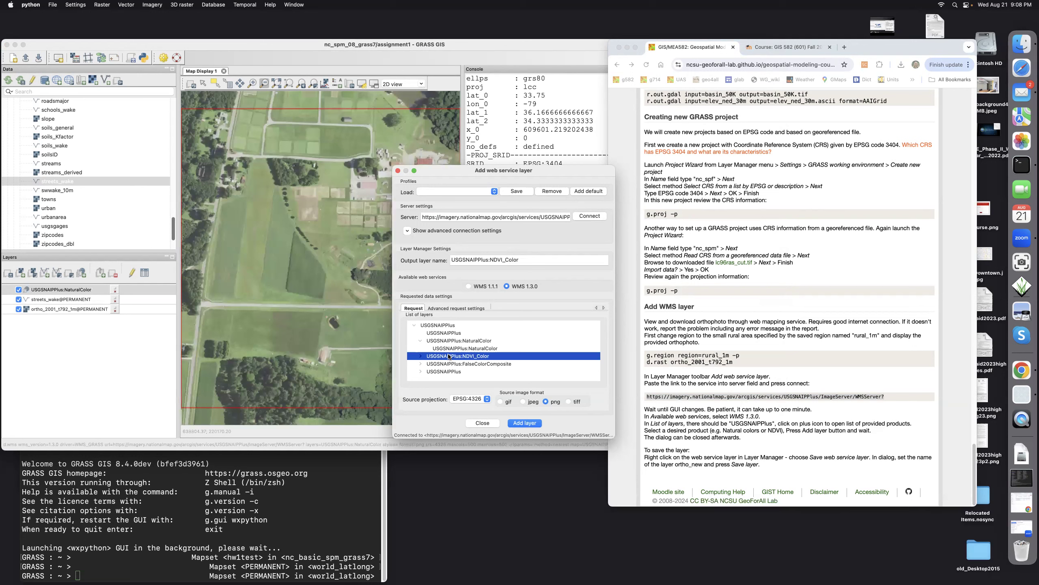
left_click(529, 423)
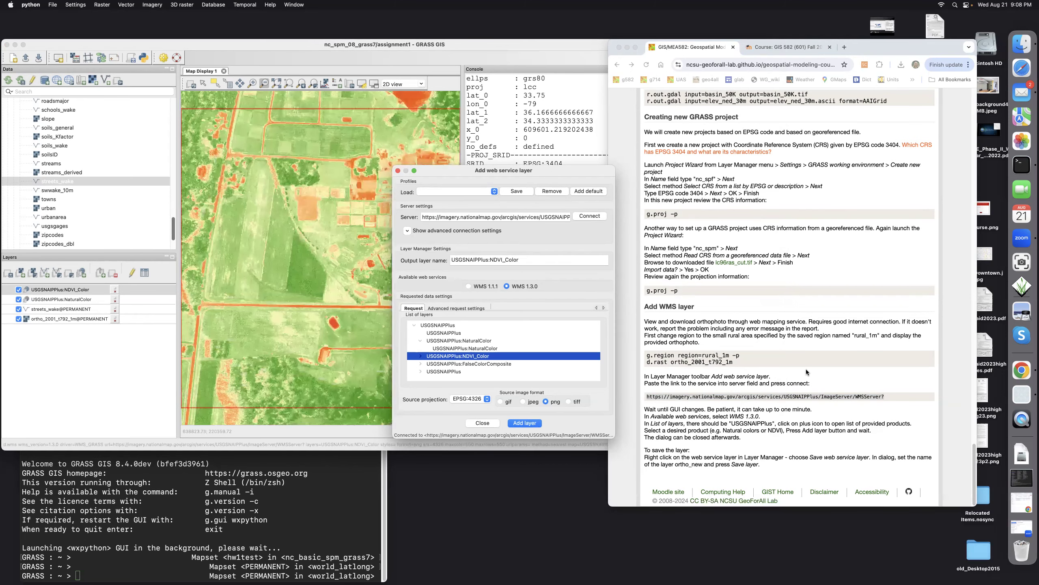
Step: Save the USGSNAIPPlus:NaturalColor web service layer as a raster map named ortho_usgsnaip, using the map display extent
scroll(806, 369, "down", 1)
right_click(63, 298)
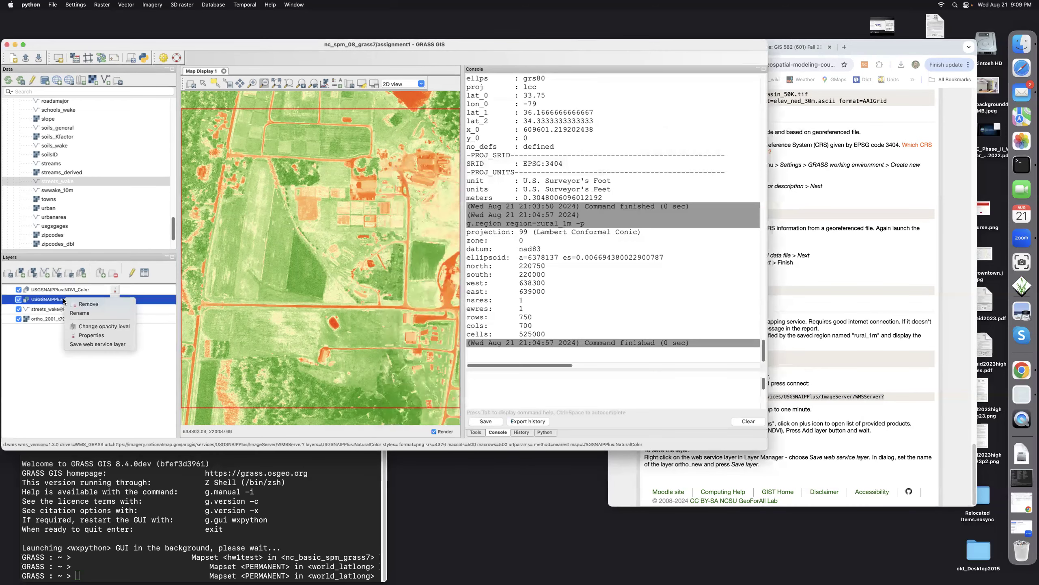
left_click(70, 344)
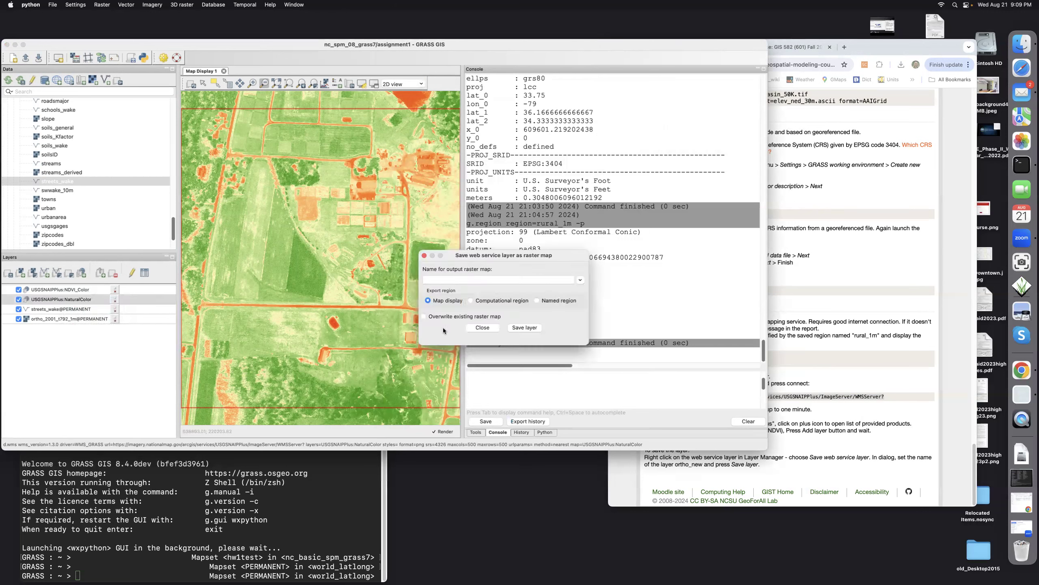
left_click(456, 279)
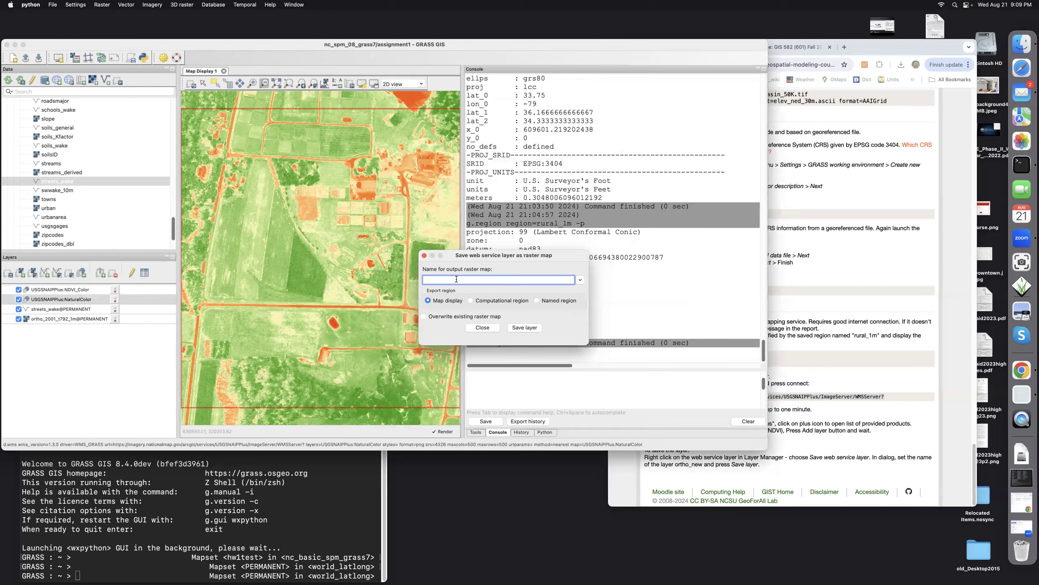
type("ortho_usgsnaip")
left_click(525, 327)
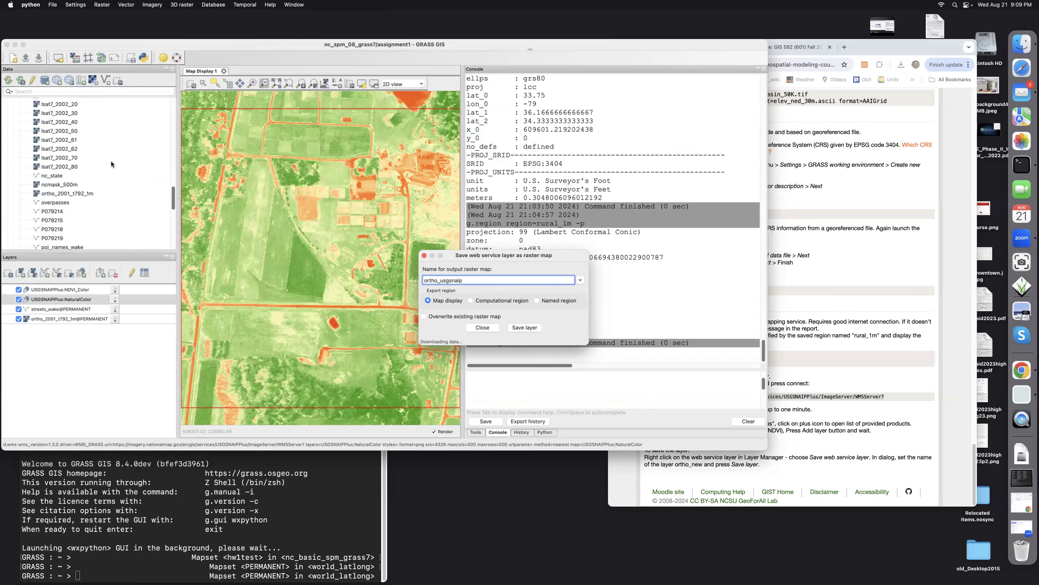
Step: Save the USGSNAIPPlus:NDVI_Color web service layer as a raster map named ortho_naip_ndvi, using the map display extent
scroll(111, 161, "up", 2)
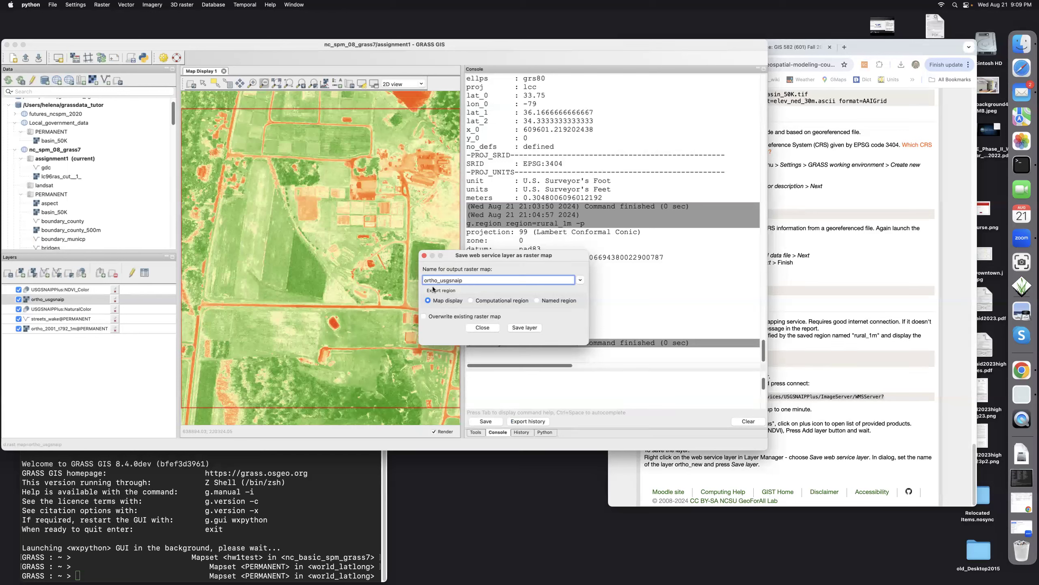
left_click(482, 328)
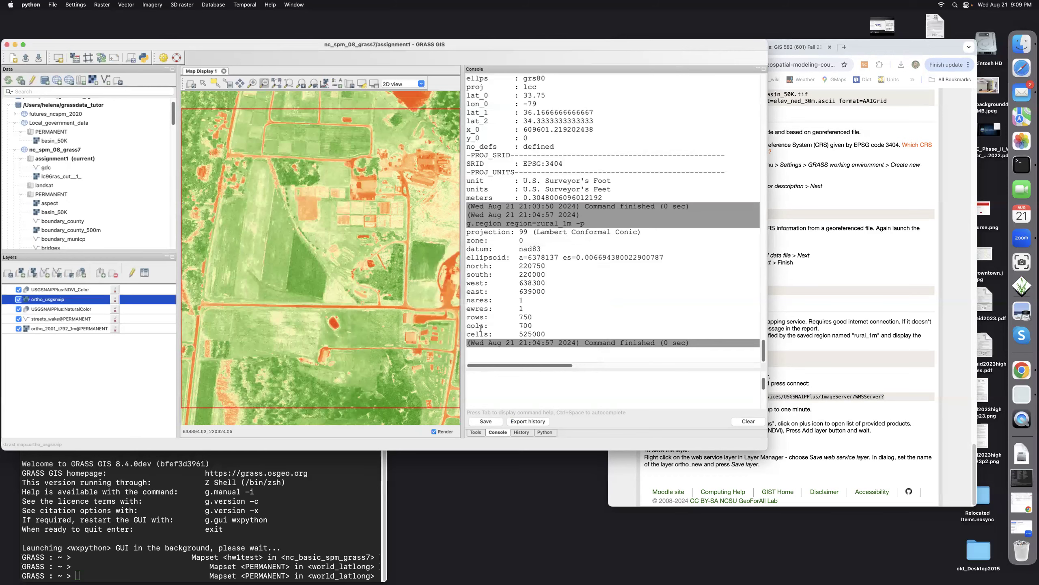
right_click(79, 290)
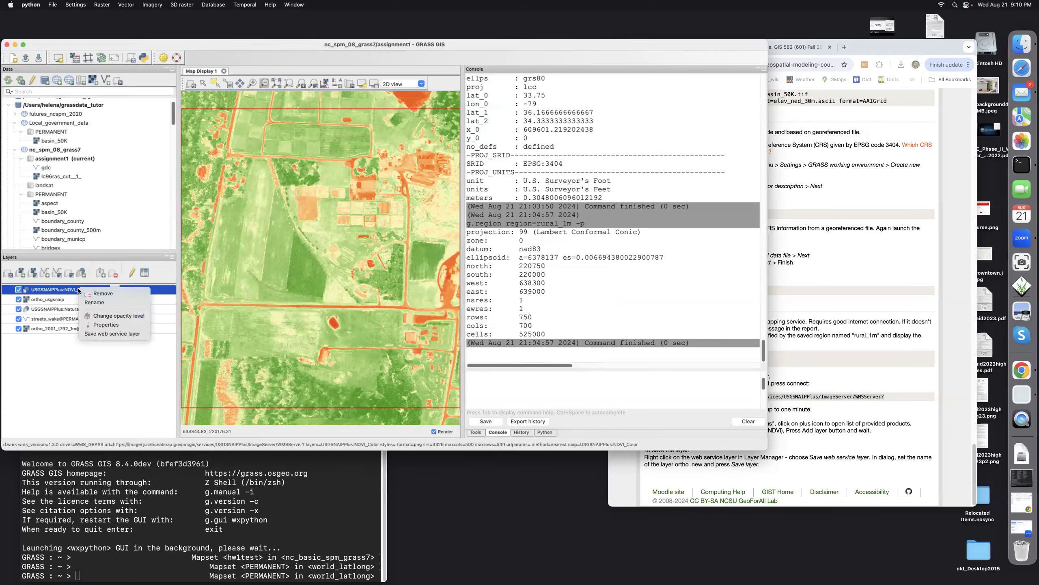
left_click(95, 334)
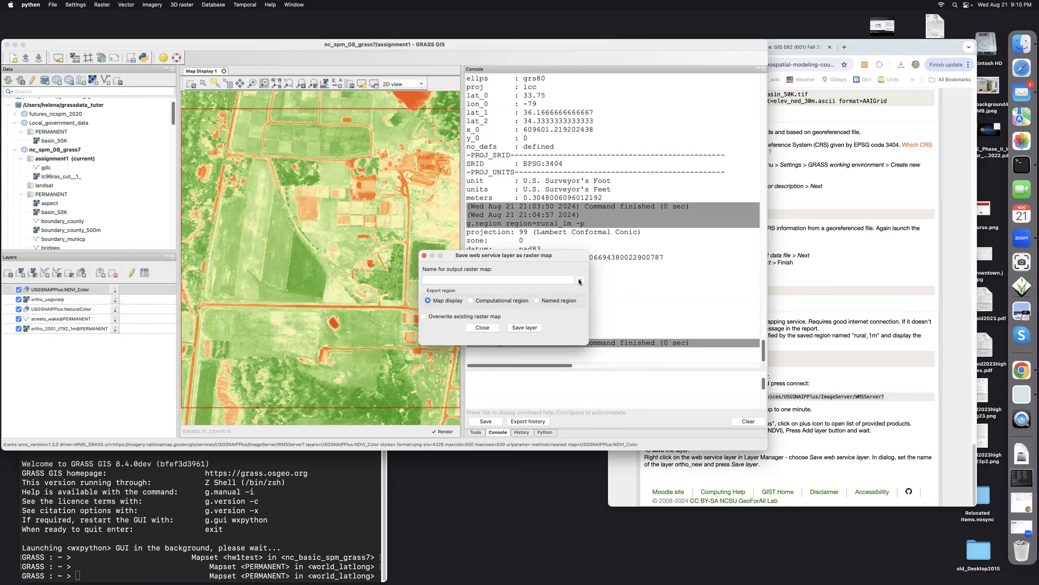
left_click(557, 280)
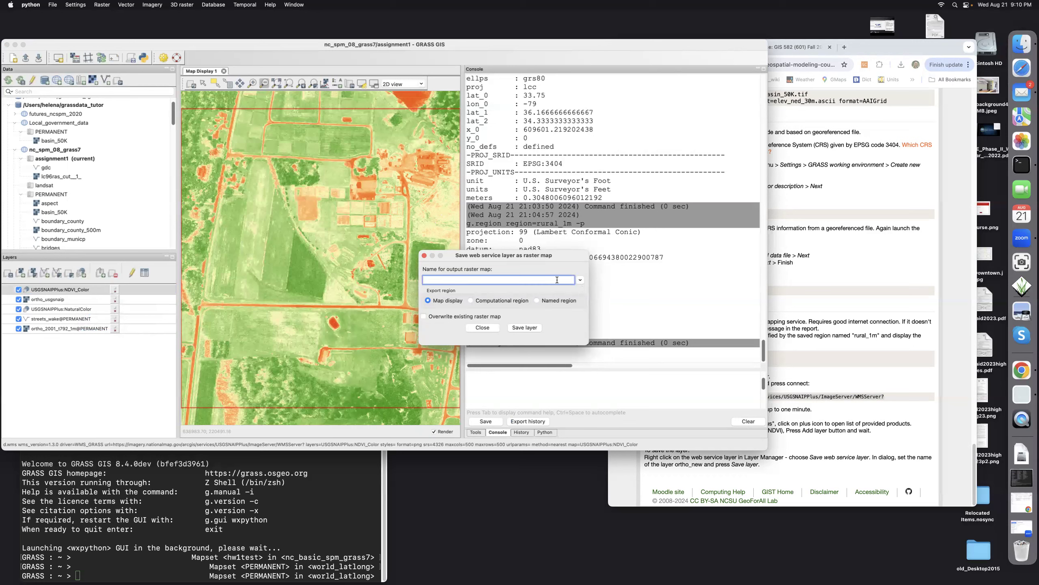
type("ortho_naip_ndv")
left_click(523, 328)
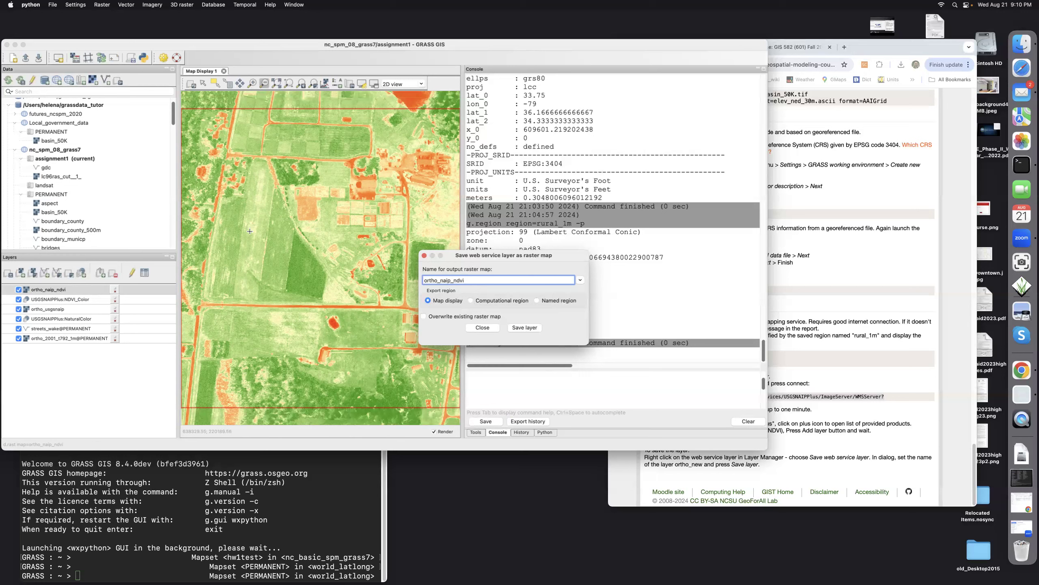
left_click(483, 328)
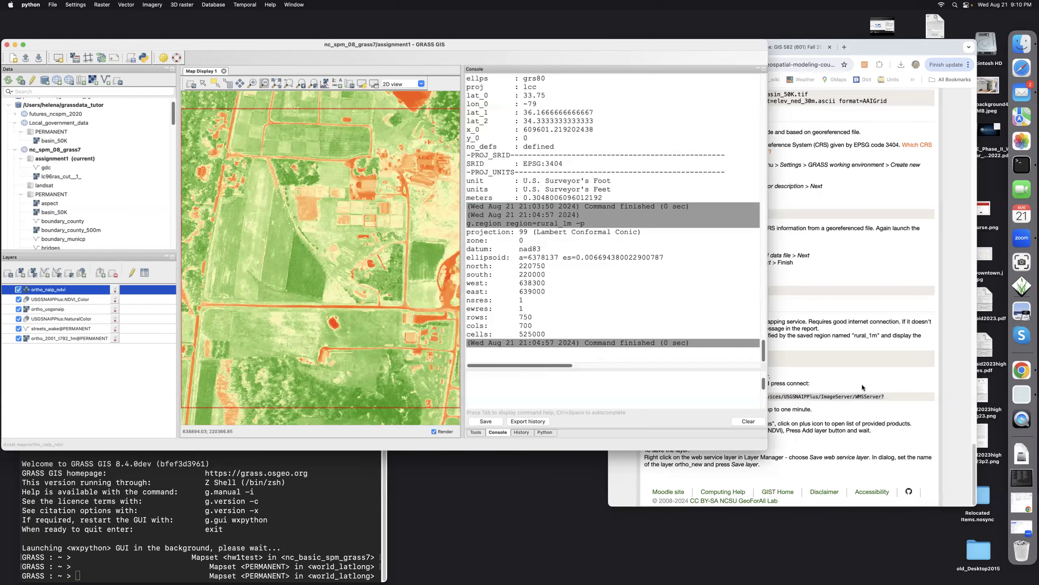
Step: Save the current GRASS workspace as a new file named orthos in the gis582_report folder
left_click(799, 427)
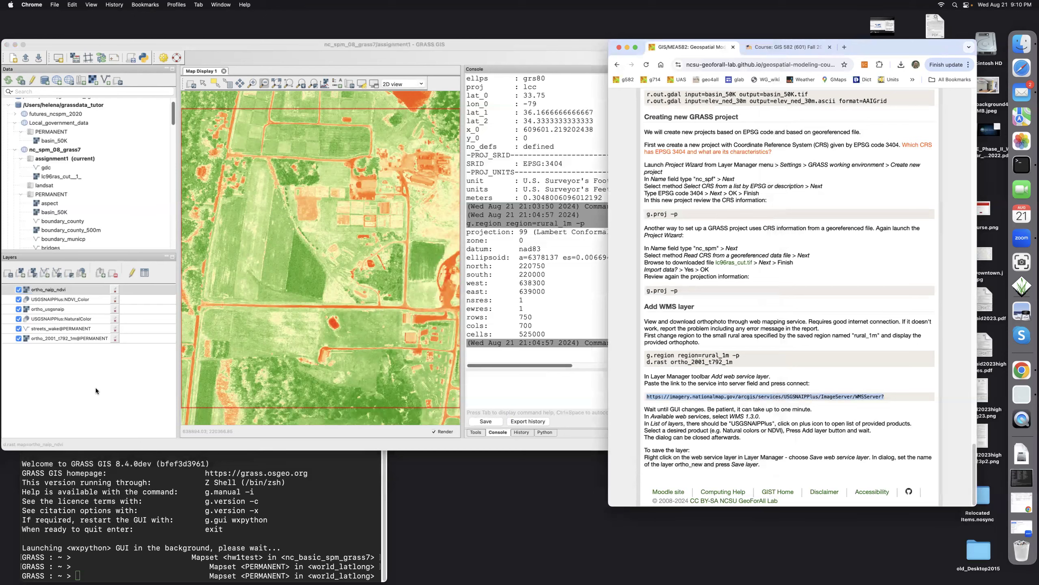
left_click(96, 390)
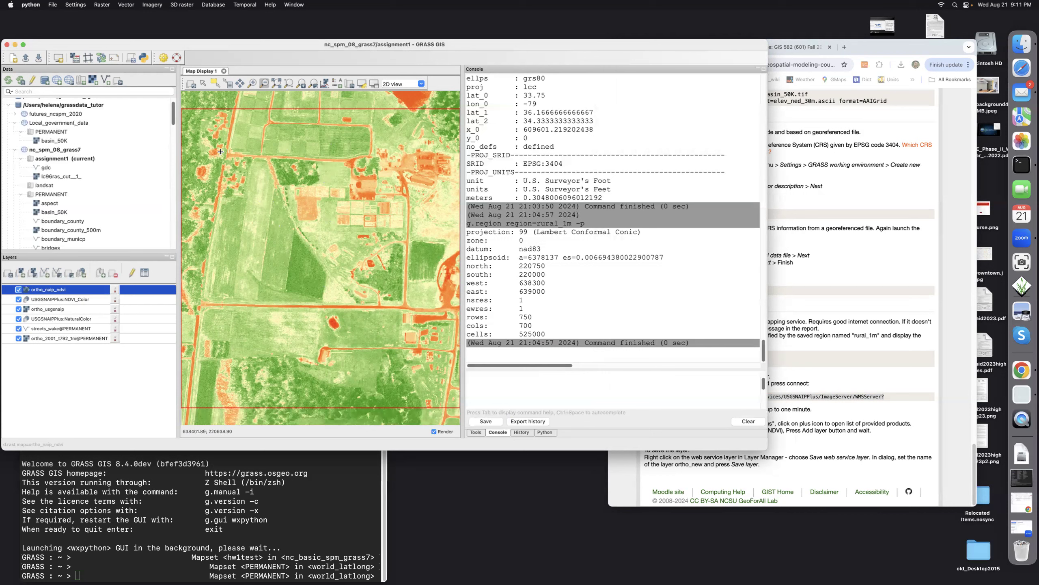
left_click(54, 5)
mouse_move(58, 17)
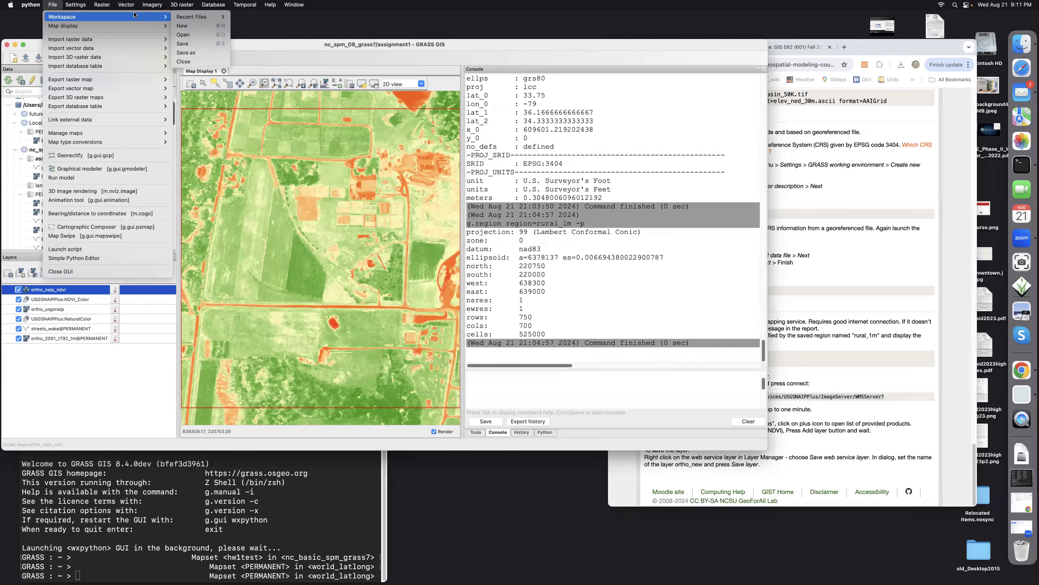
left_click(190, 53)
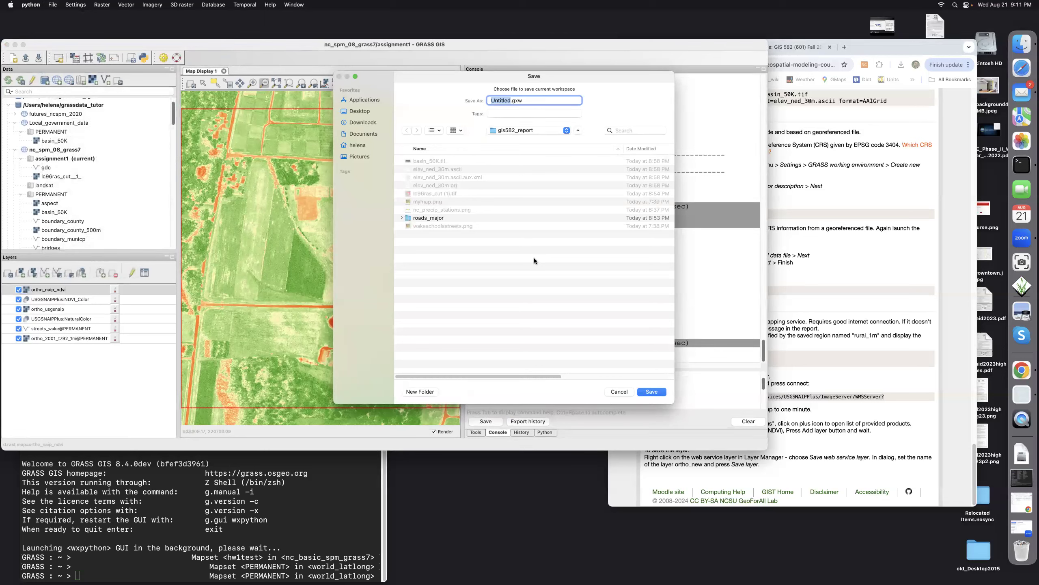
key("BackSpace")
type("orthos")
left_click(652, 392)
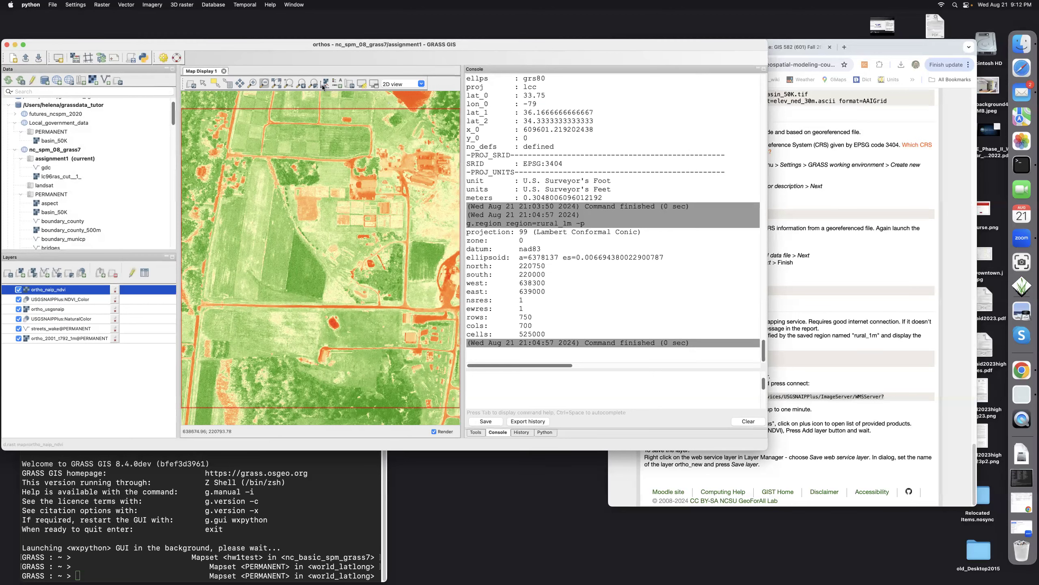
Step: Quit GRASS GIS including its shell, without saving further changes to the workspace
left_click_drag(217, 47, 225, 46)
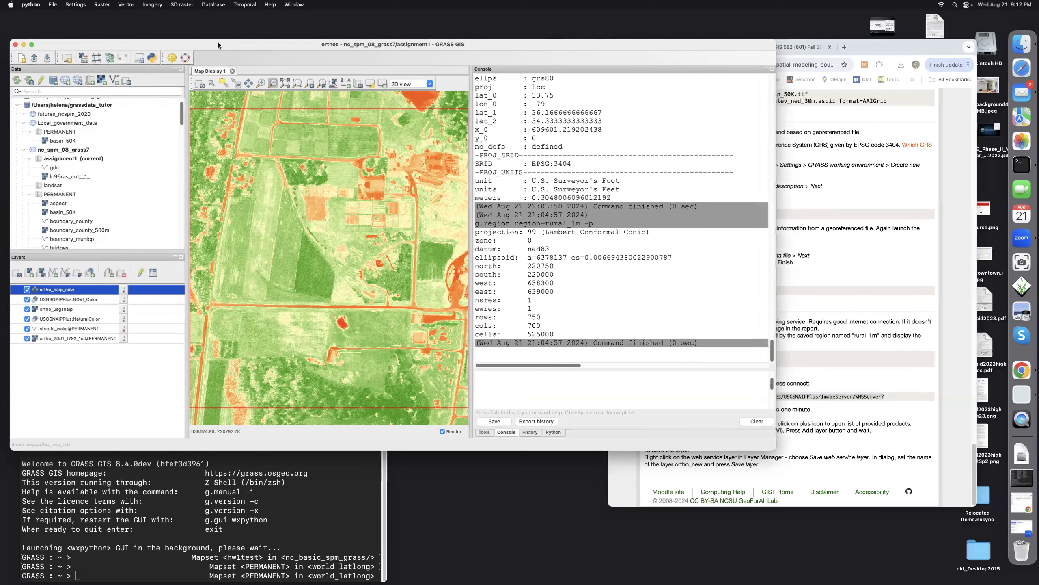
left_click(33, 5)
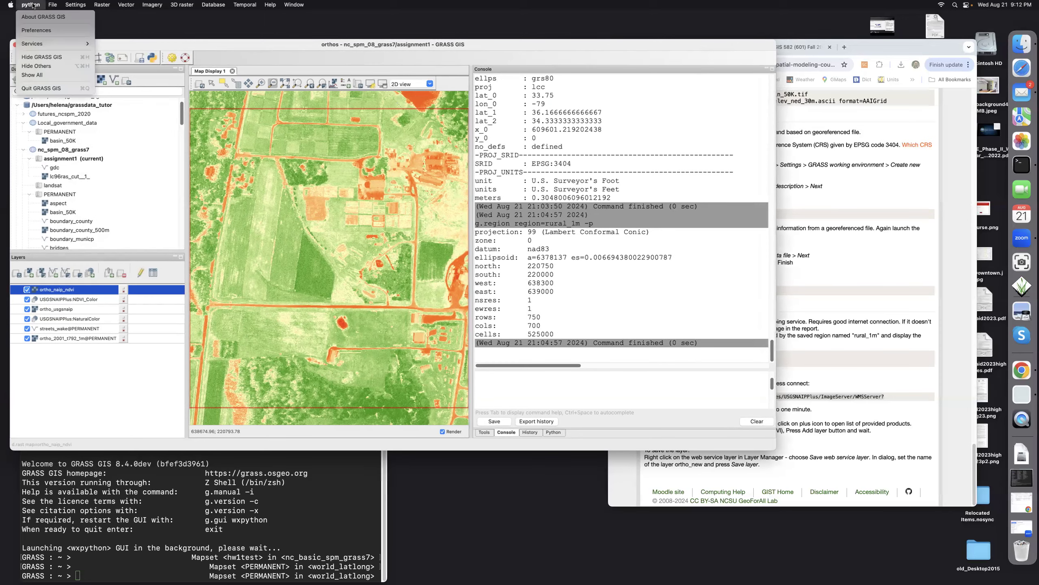
left_click(36, 87)
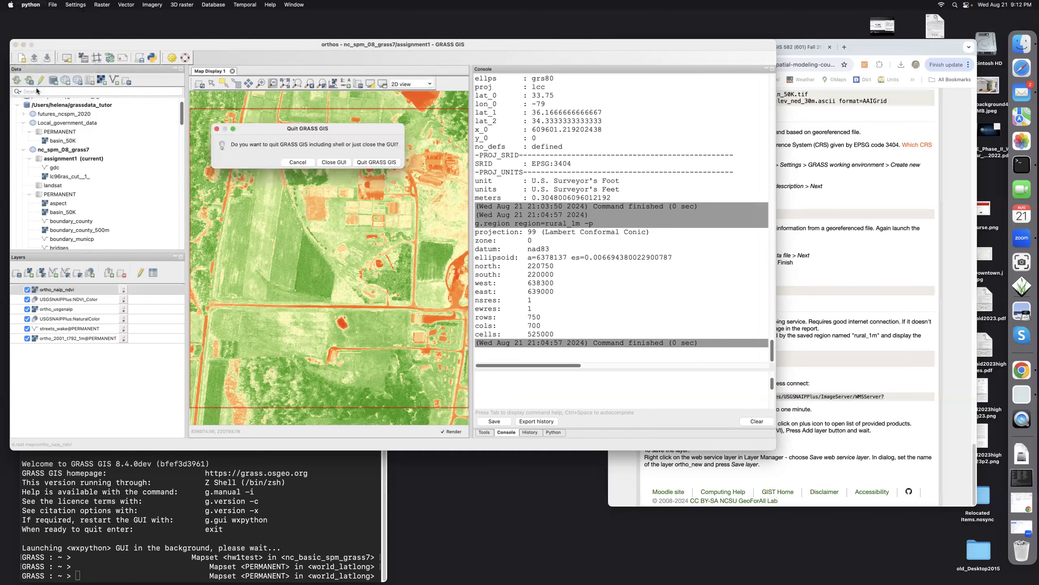
left_click(376, 162)
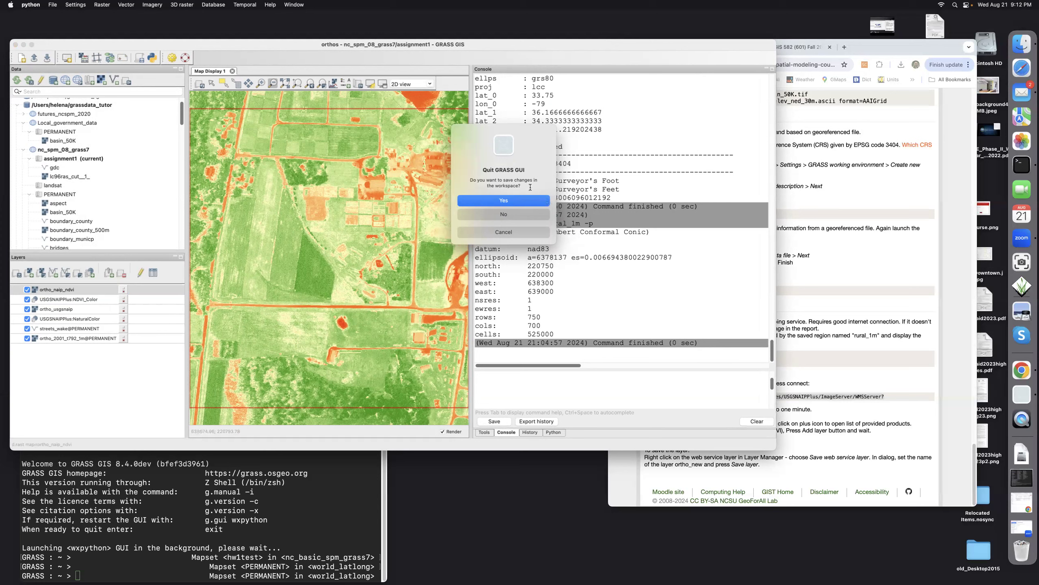
left_click(507, 214)
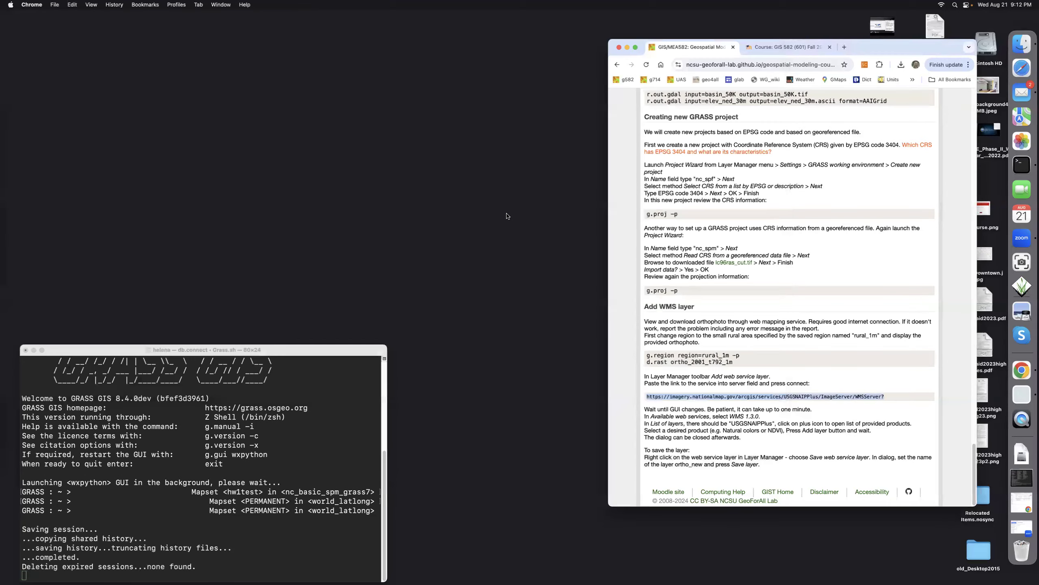